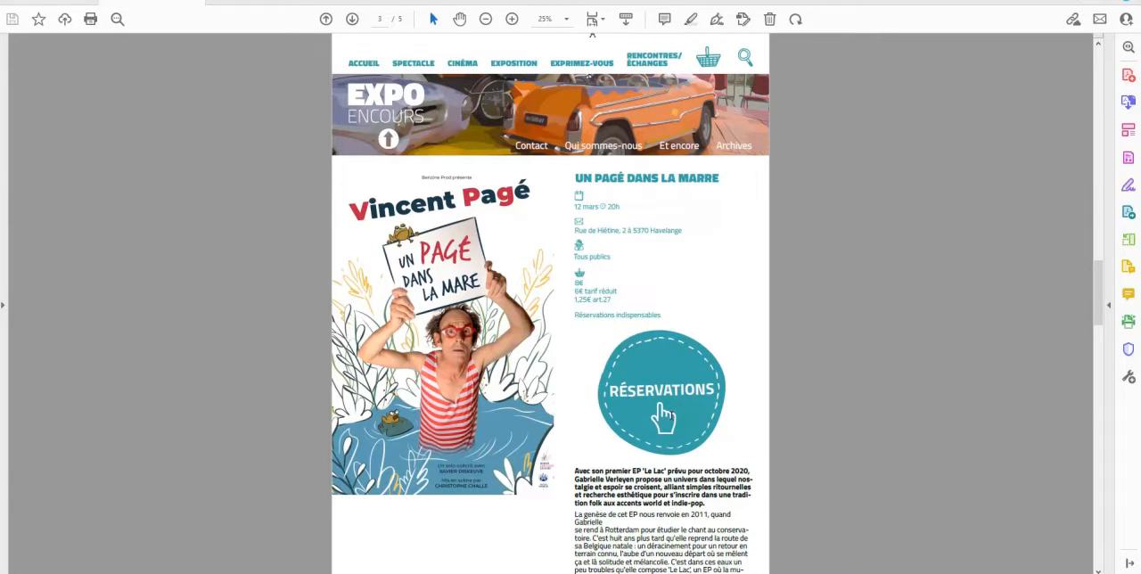
Review the "Un Pagé dans la marre" event page mockup in the PDF, from the header and poster to the footer
scroll(663, 519, down, 5)
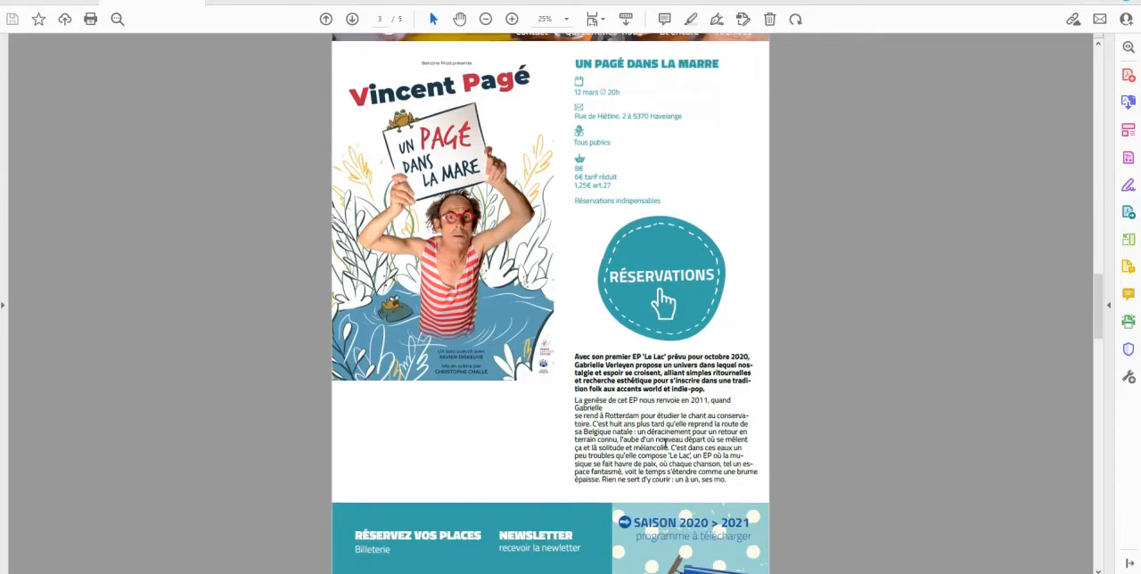
scroll(665, 443, down, 3)
scroll(665, 445, up, 1)
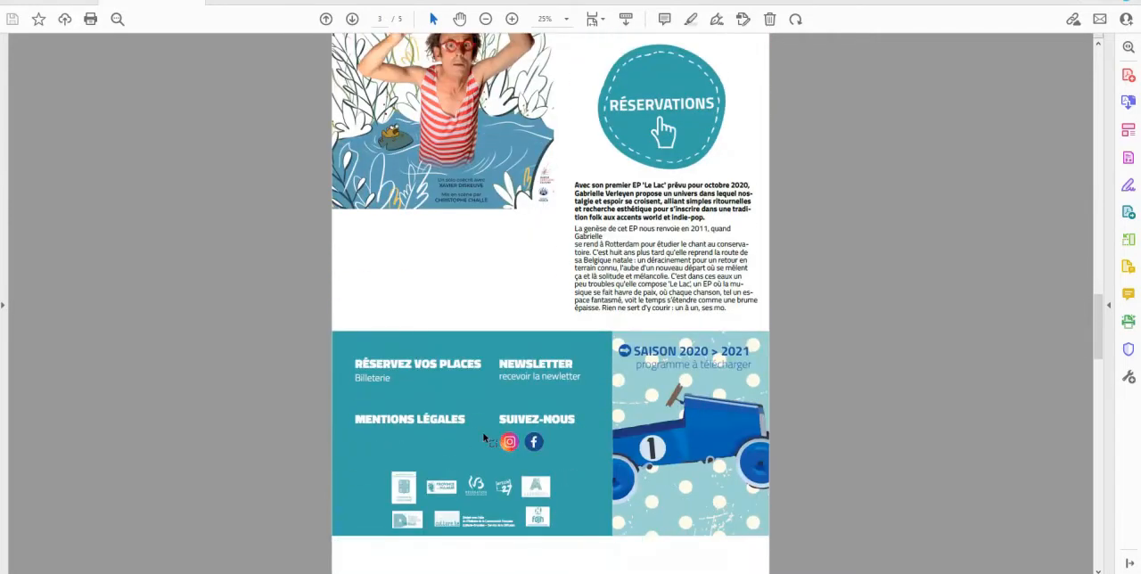
scroll(485, 438, up, 3)
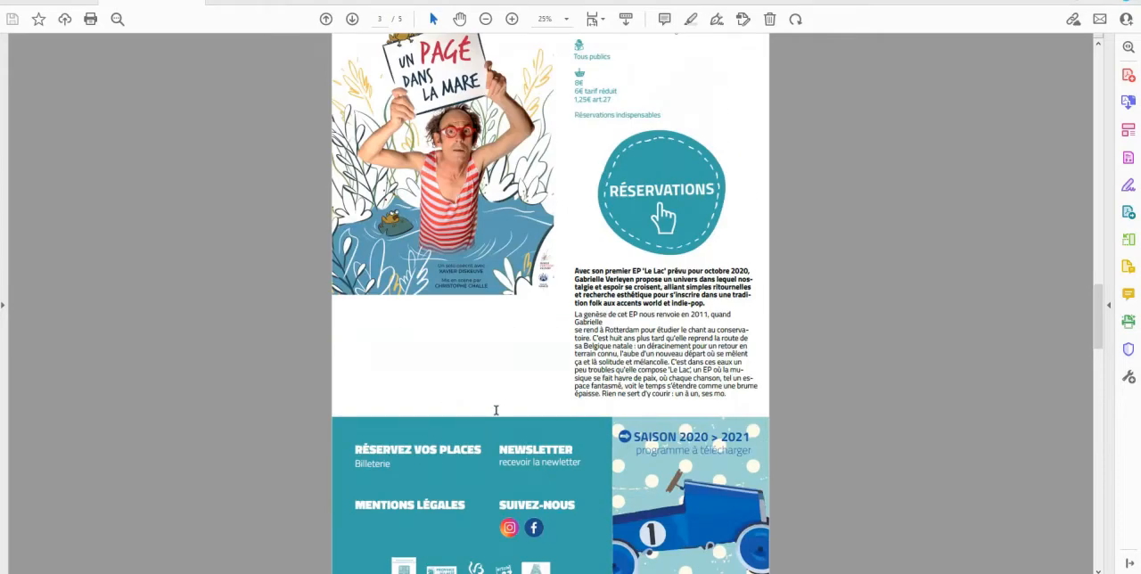
scroll(496, 410, up, 9)
scroll(495, 410, down, 1)
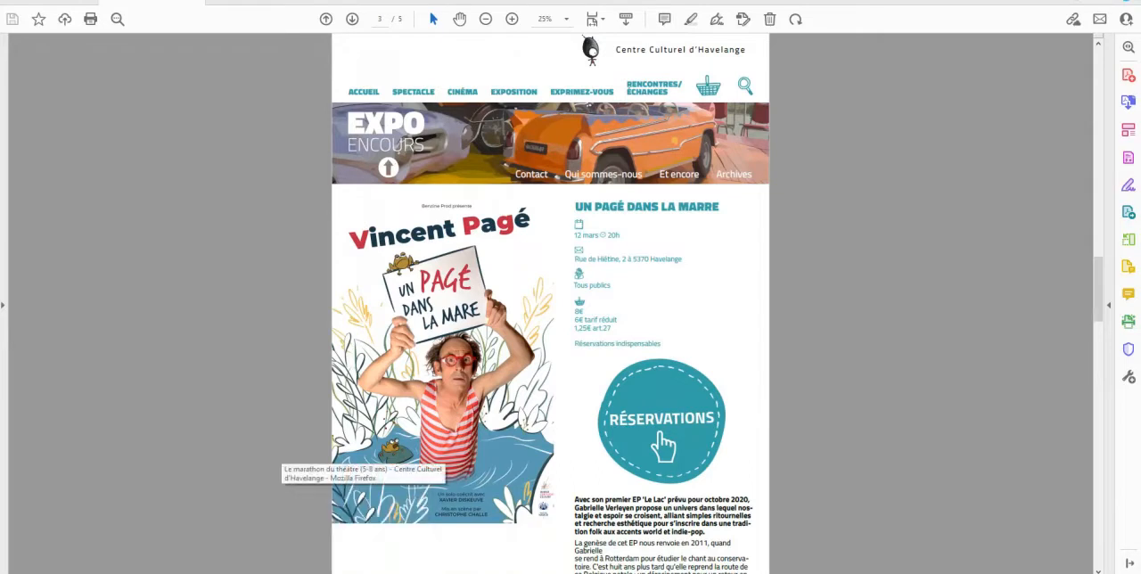
Switch to Firefox and examine the live "Le marathon du théâtre (5-8 ans)" event page from its header to its footer
click(285, 459)
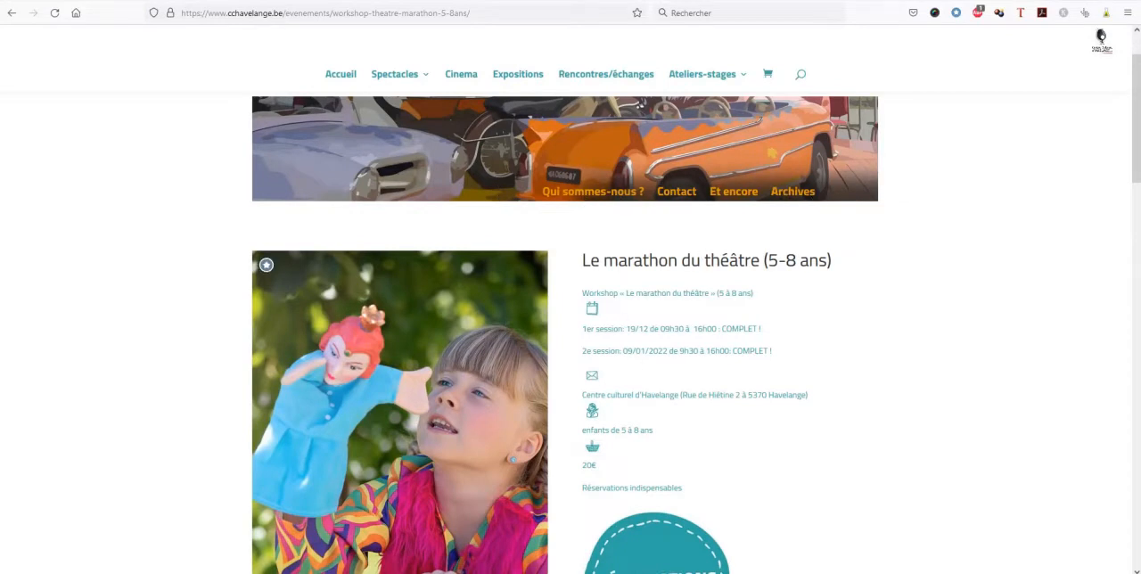
scroll(352, 365, down, 3)
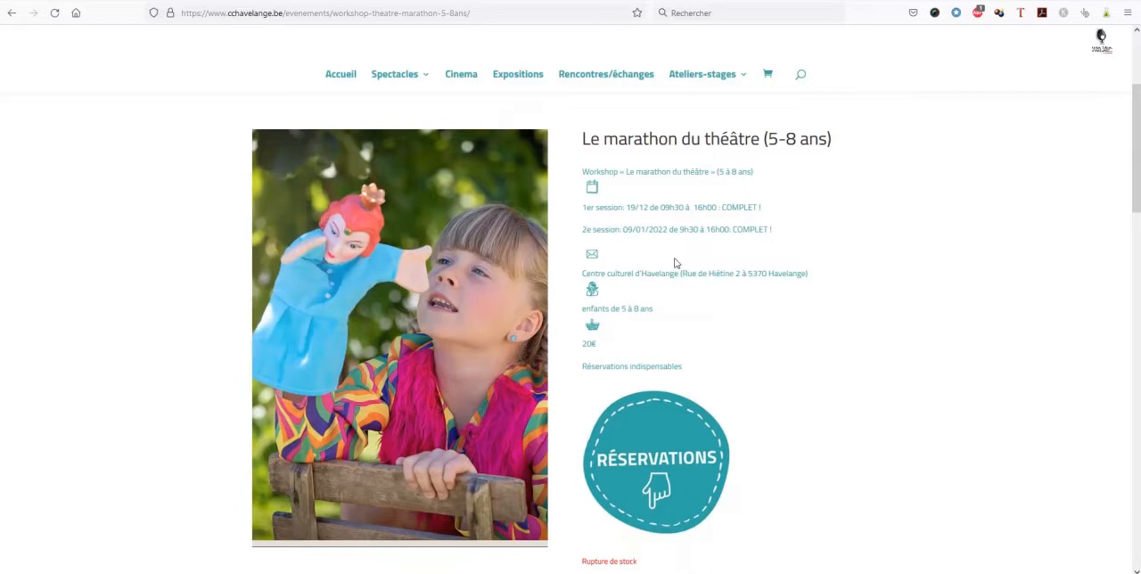
scroll(673, 266, down, 1)
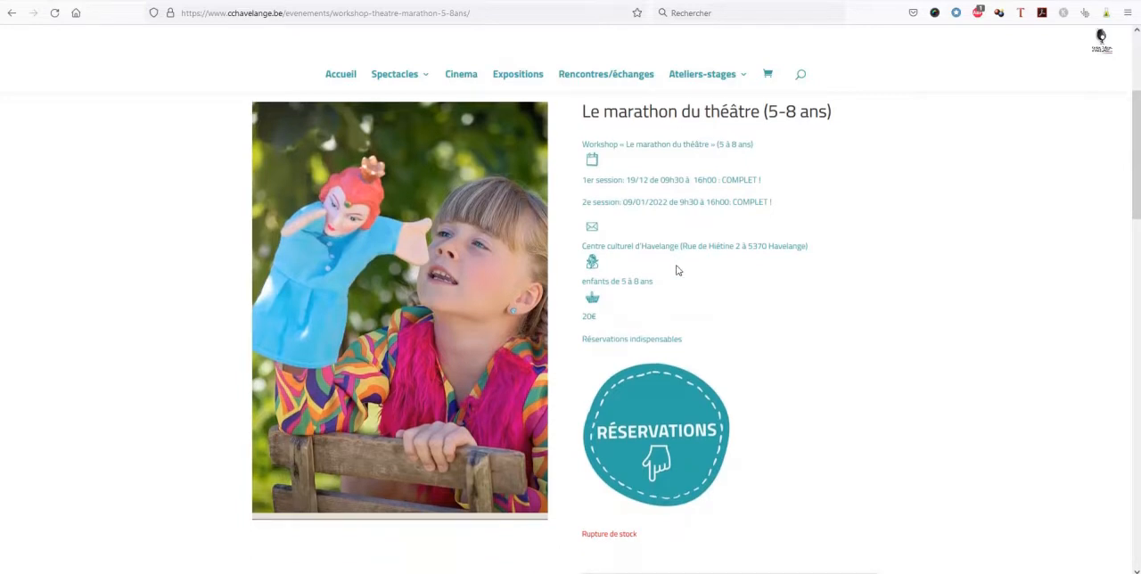
scroll(677, 270, down, 2)
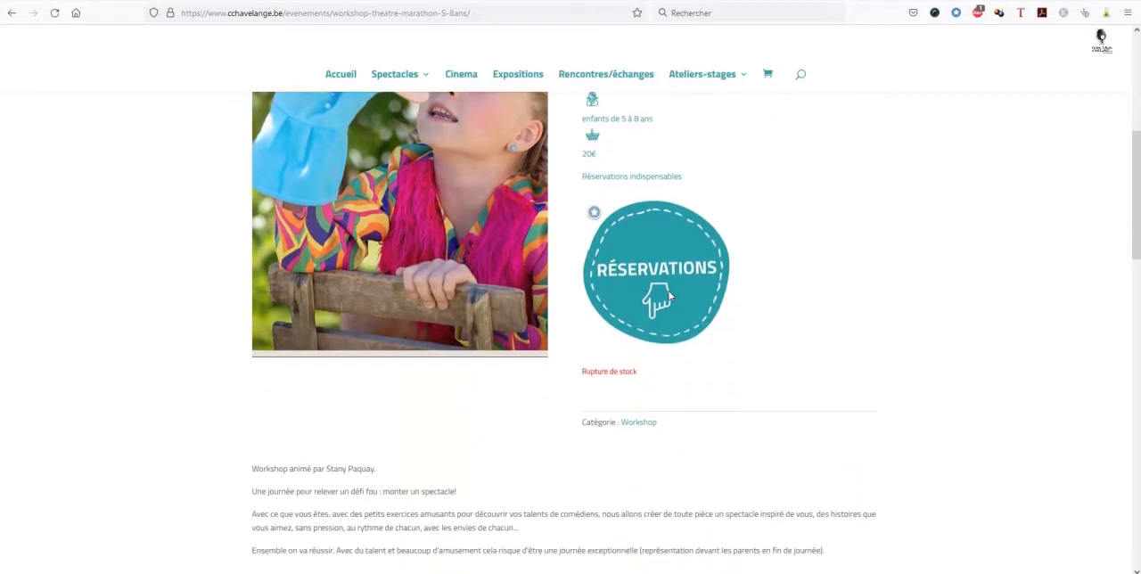
scroll(646, 290, down, 1)
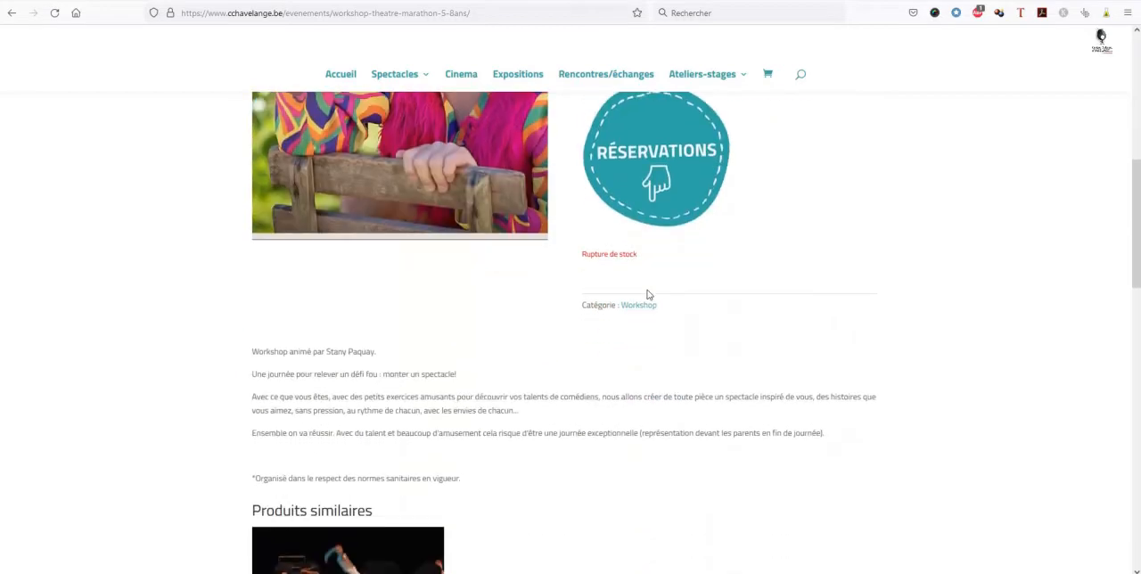
scroll(647, 294, down, 4)
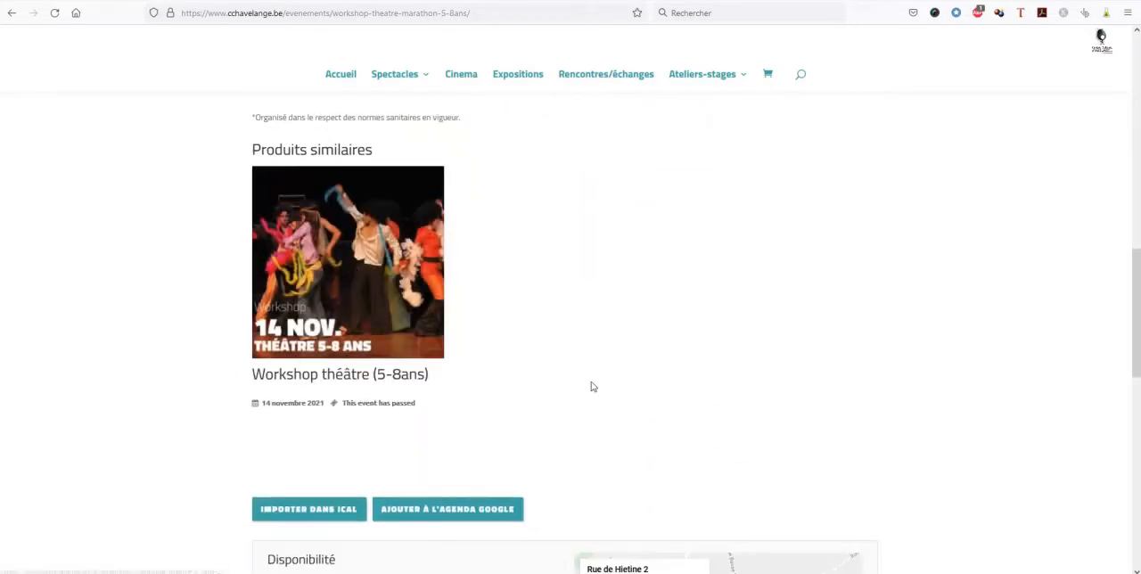
scroll(546, 384, up, 1)
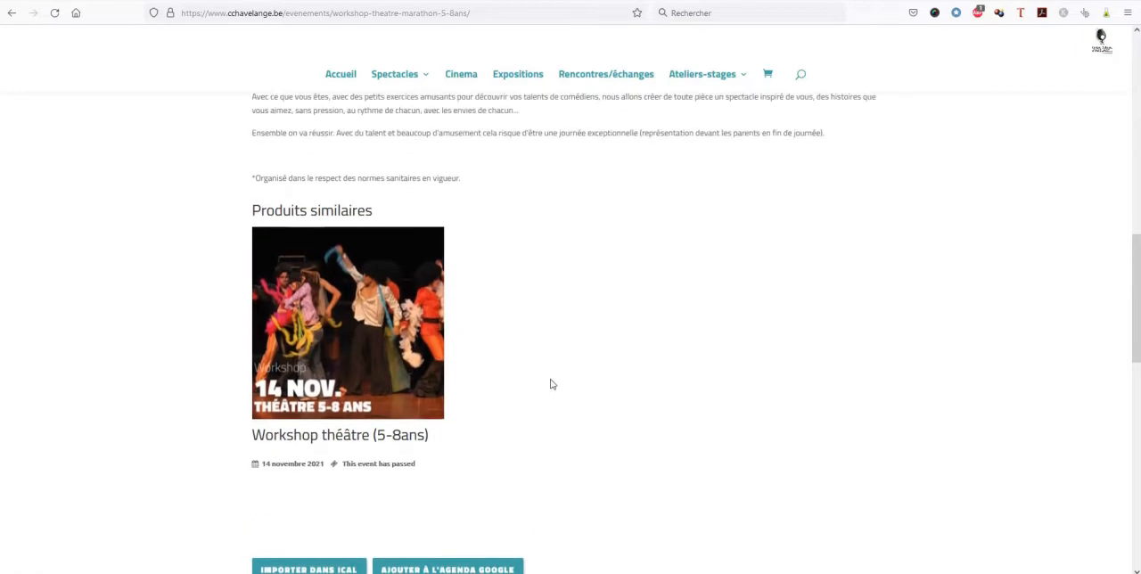
scroll(677, 365, down, 3)
scroll(699, 358, down, 4)
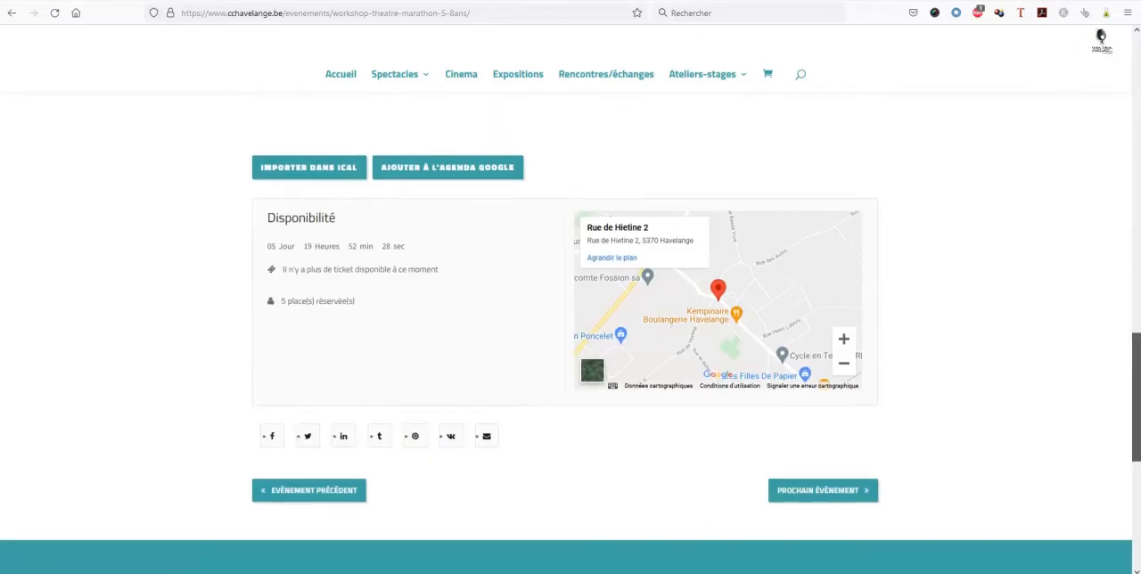
scroll(195, 315, down, 3)
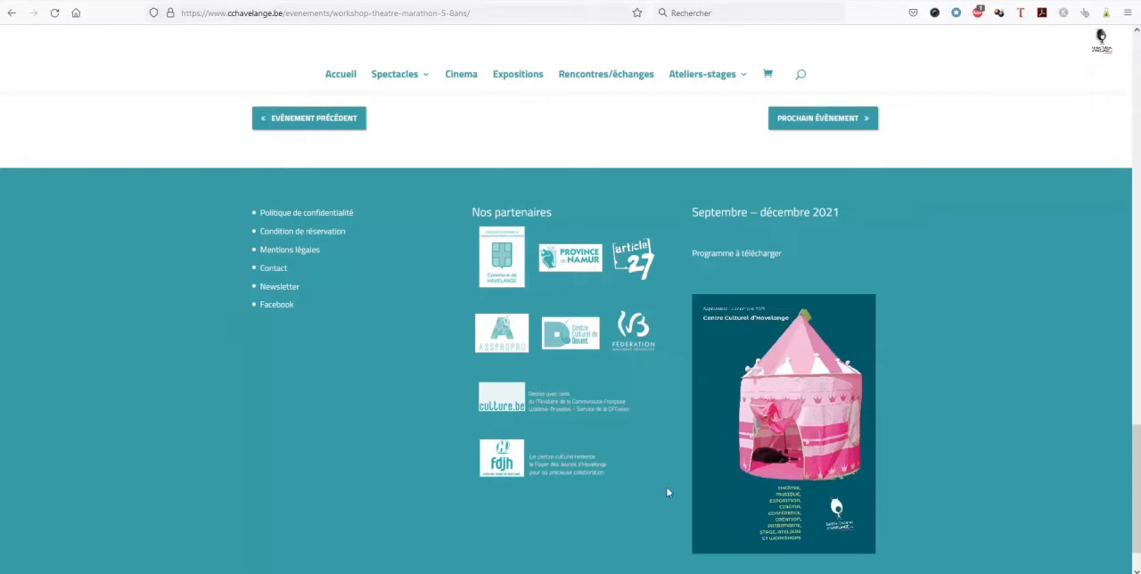
drag(1136, 471, 1124, 81)
scroll(865, 416, down, 1)
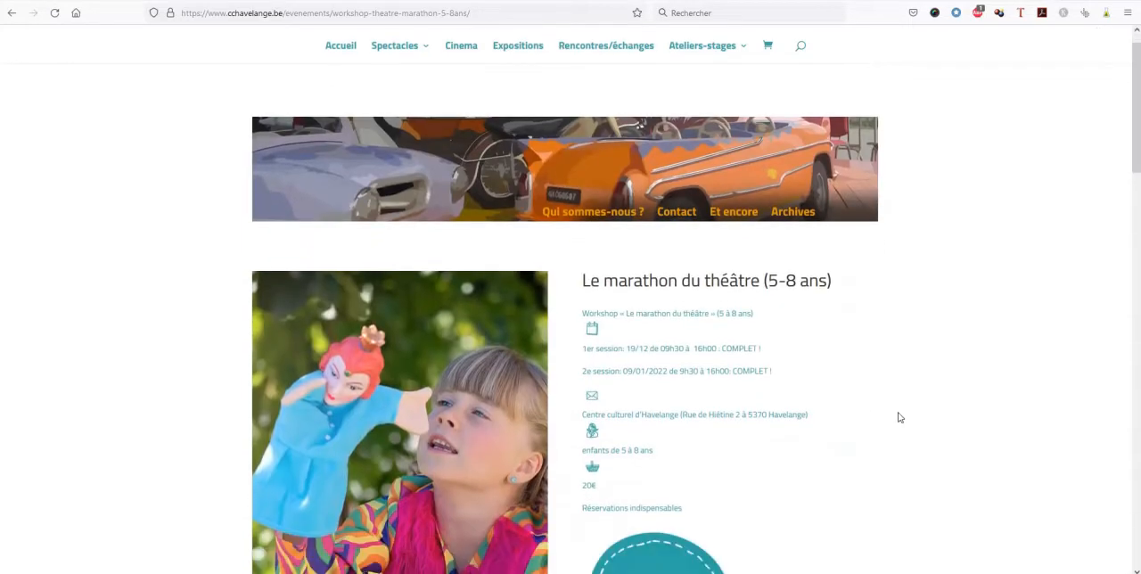
scroll(895, 417, down, 1)
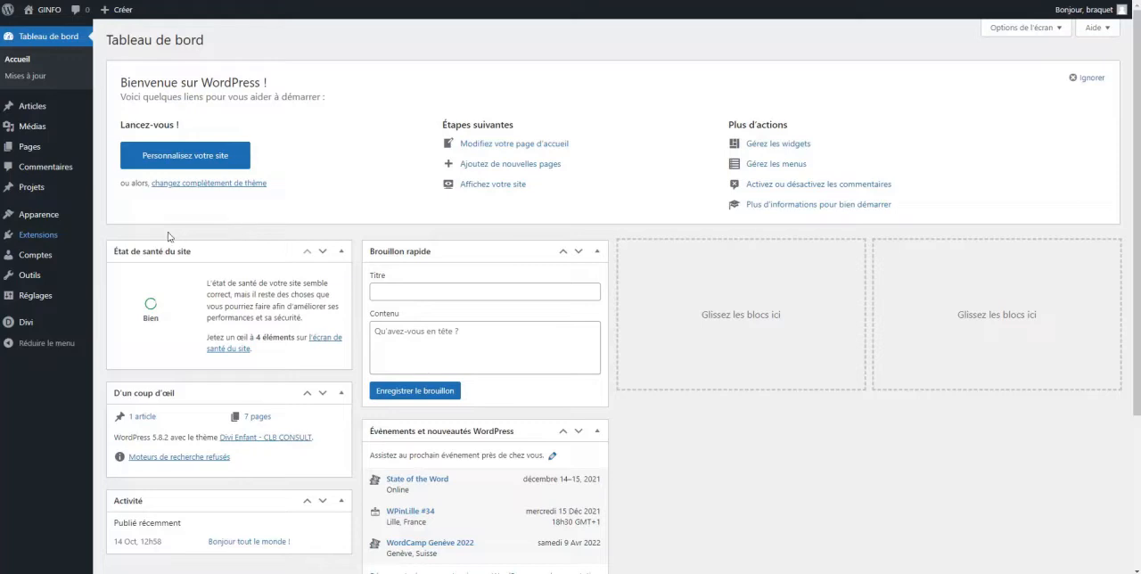
Open the WordPress theme customizer for the GINFO site and view the site identity options under Paramètres Généraux
mouse_move(36, 224)
click(130, 234)
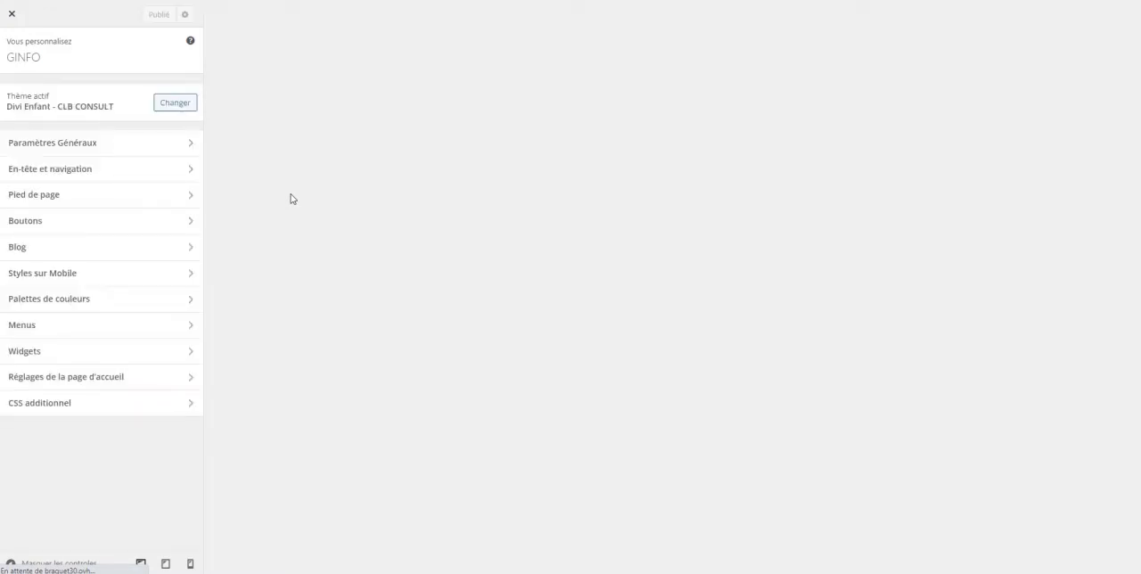
click(40, 144)
click(43, 95)
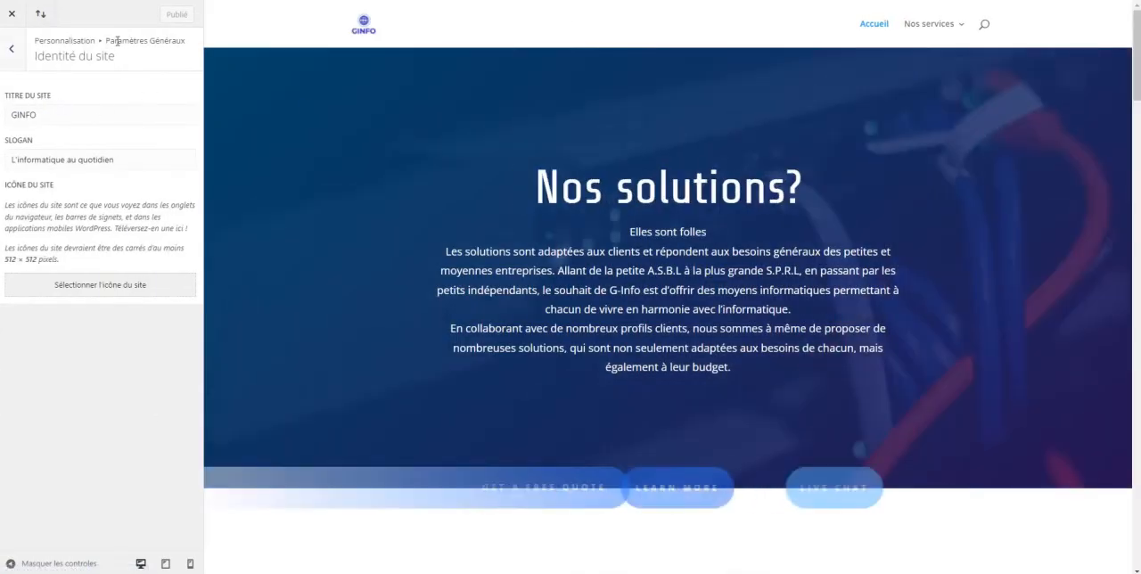
click(11, 66)
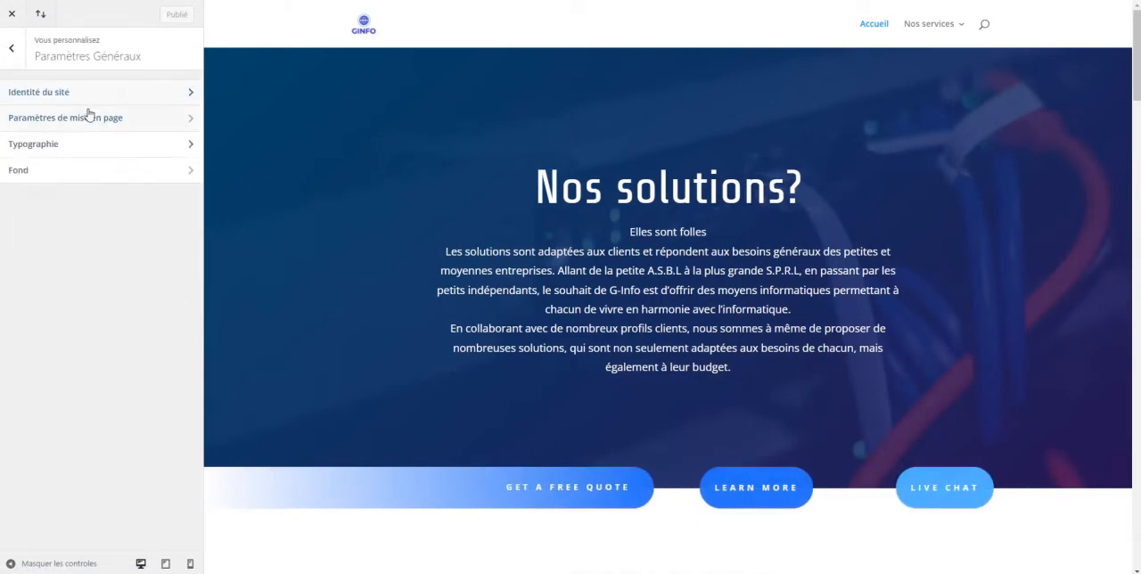
Adjust the general typography: body line height 1.6, header letter spacing 2 and header line height 1.1
click(37, 155)
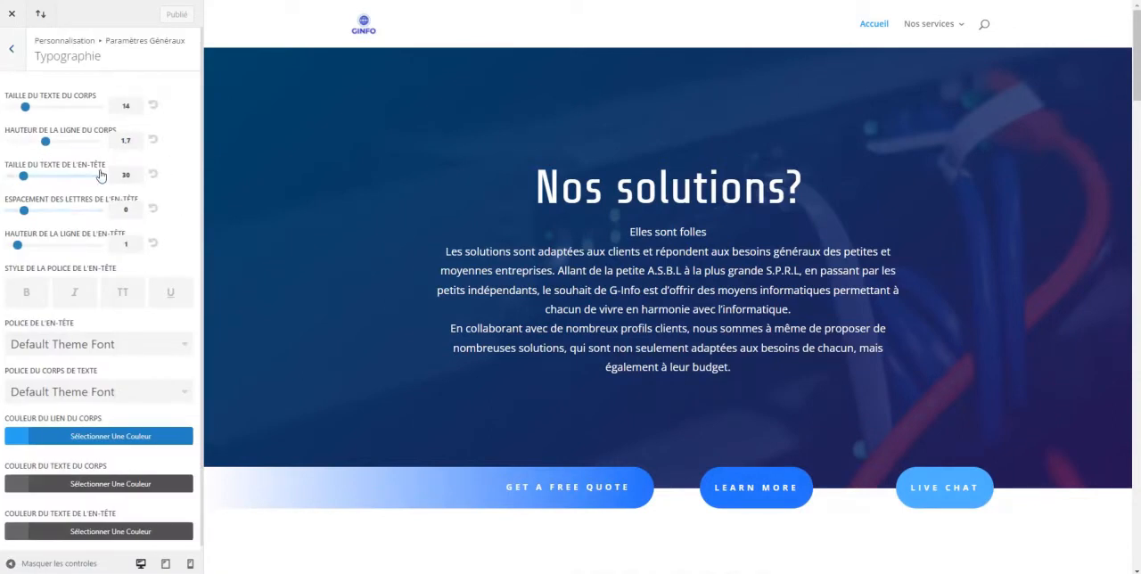
click(30, 108)
drag(31, 107, 62, 108)
drag(23, 112, 41, 139)
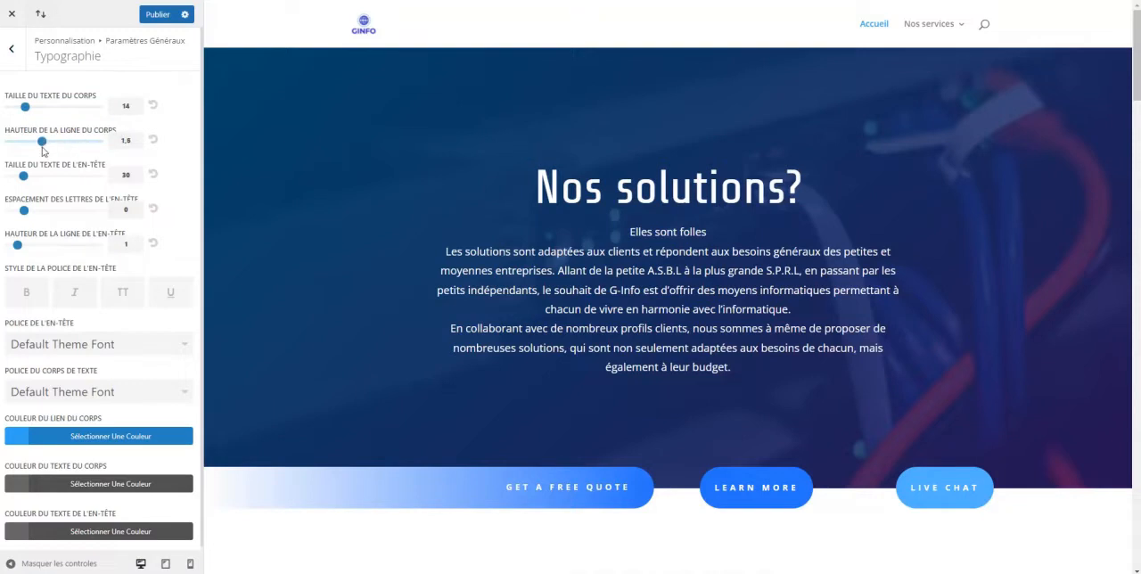
drag(28, 210, 26, 243)
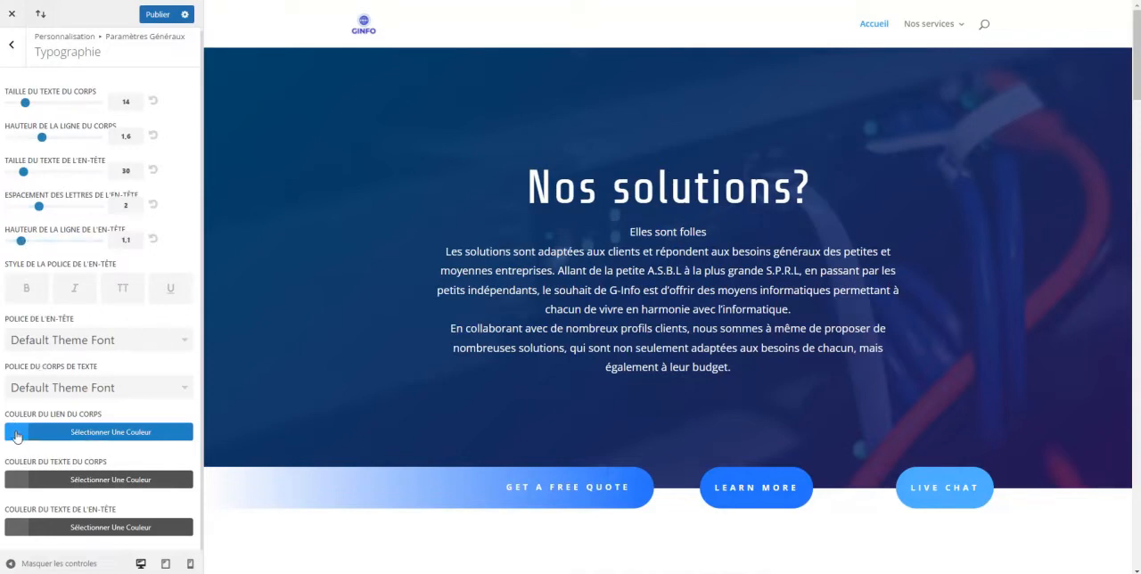
View the body link colour and the background colour and image options of the general settings
click(16, 436)
click(16, 437)
click(12, 44)
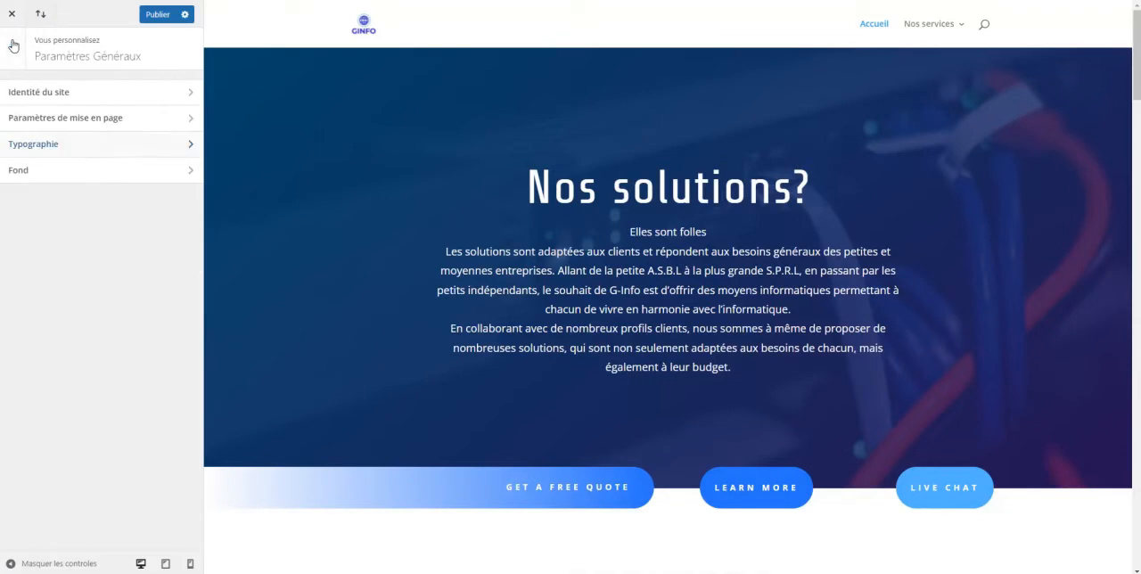
click(24, 170)
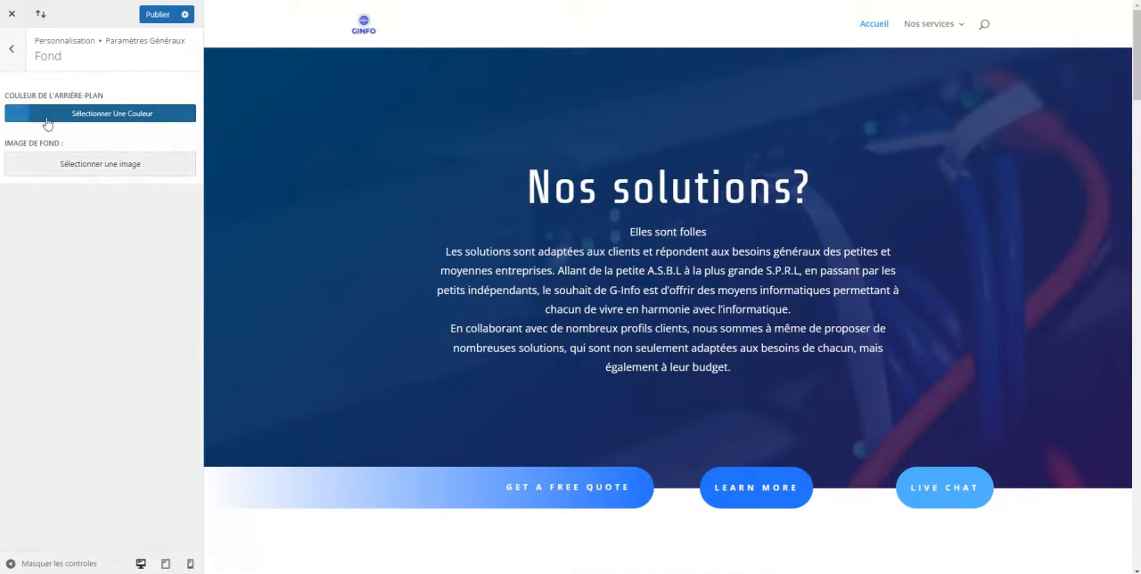
click(12, 51)
click(12, 53)
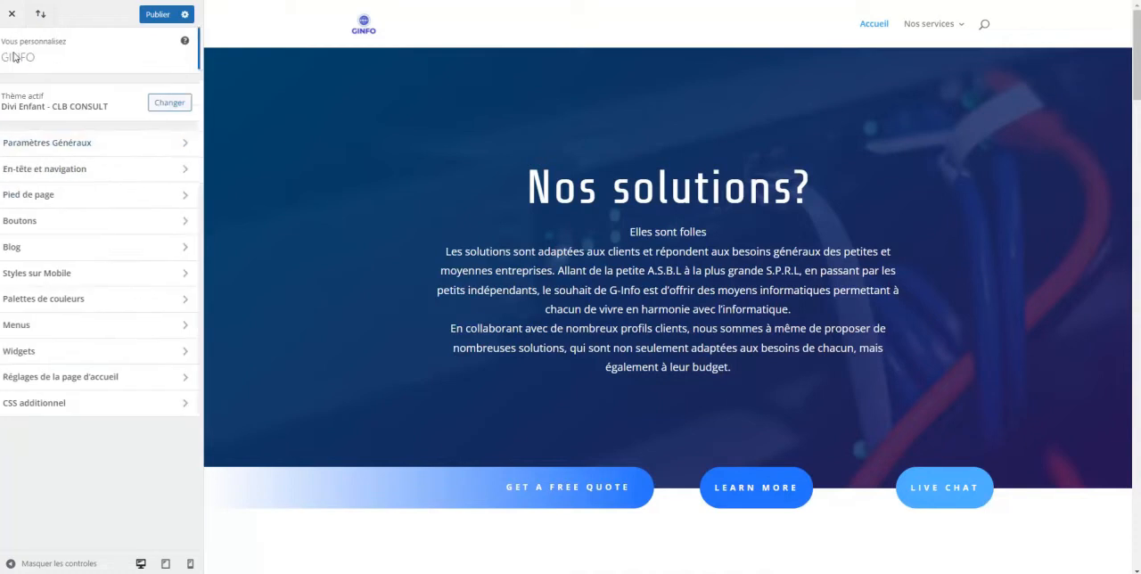
Try the vertical navigation and the option hiding the navigation bar until scrolling in the header format settings, restoring both
click(49, 171)
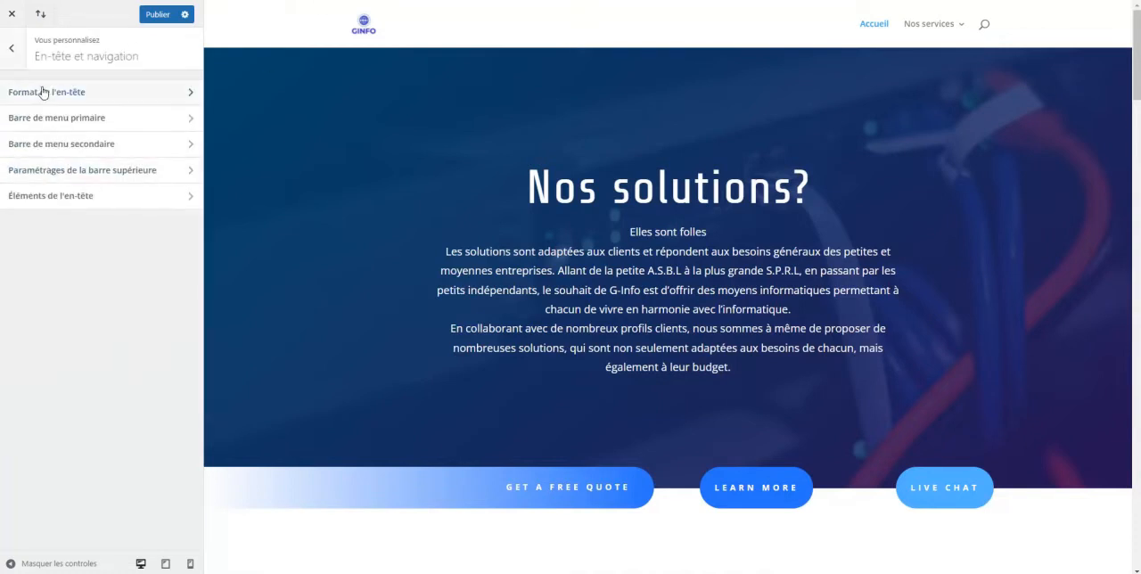
click(54, 91)
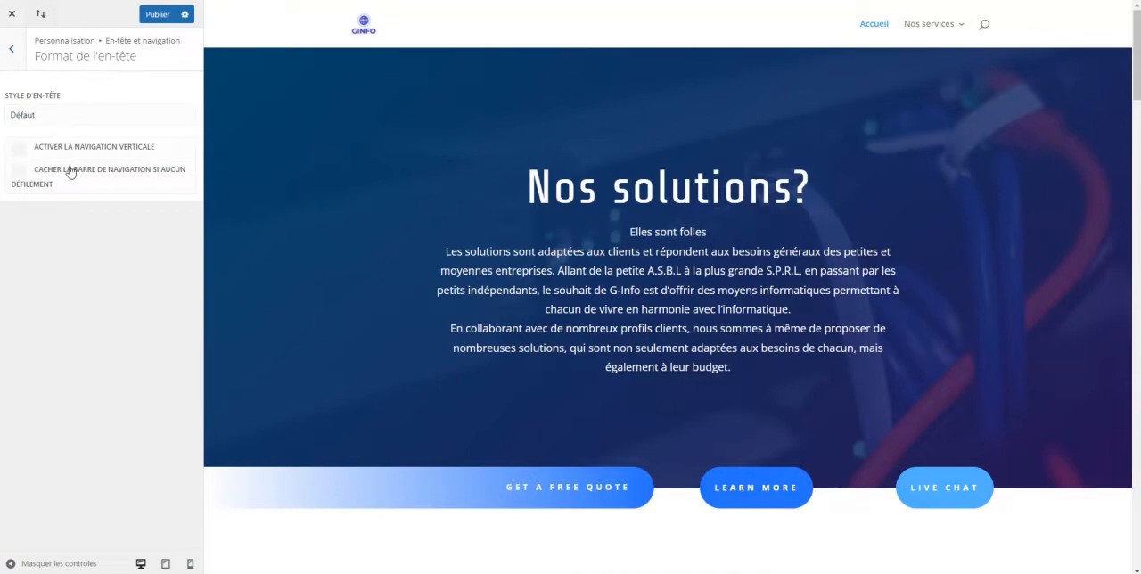
click(21, 150)
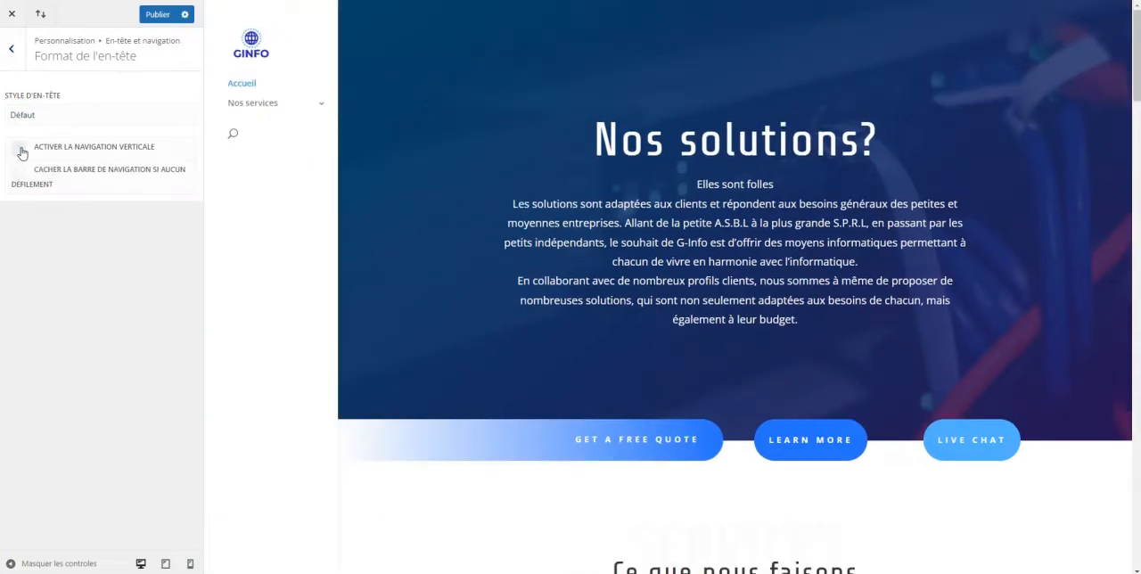
click(21, 152)
click(21, 153)
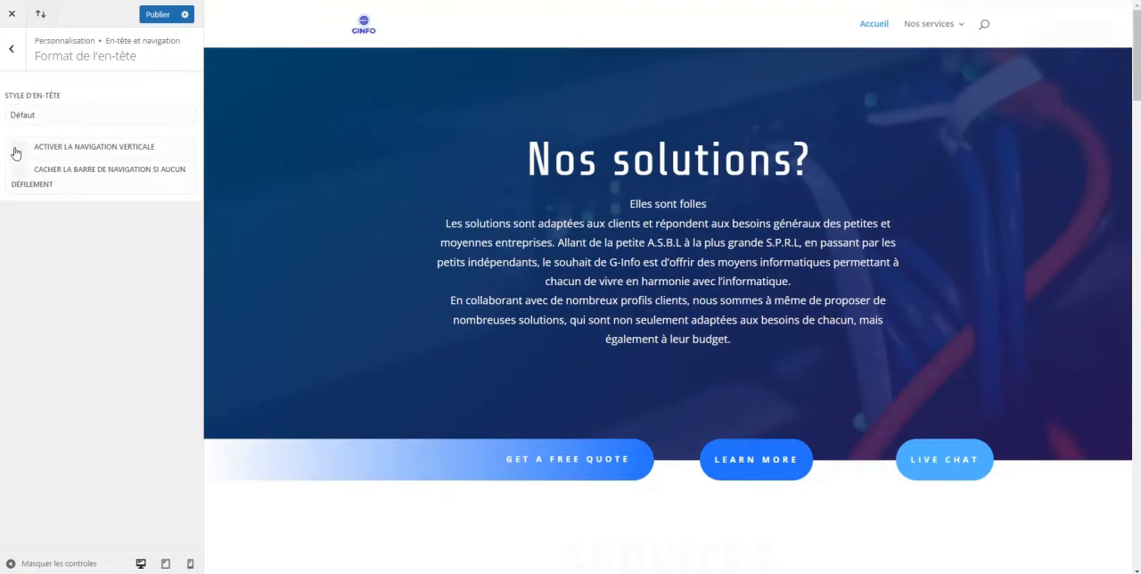
click(19, 175)
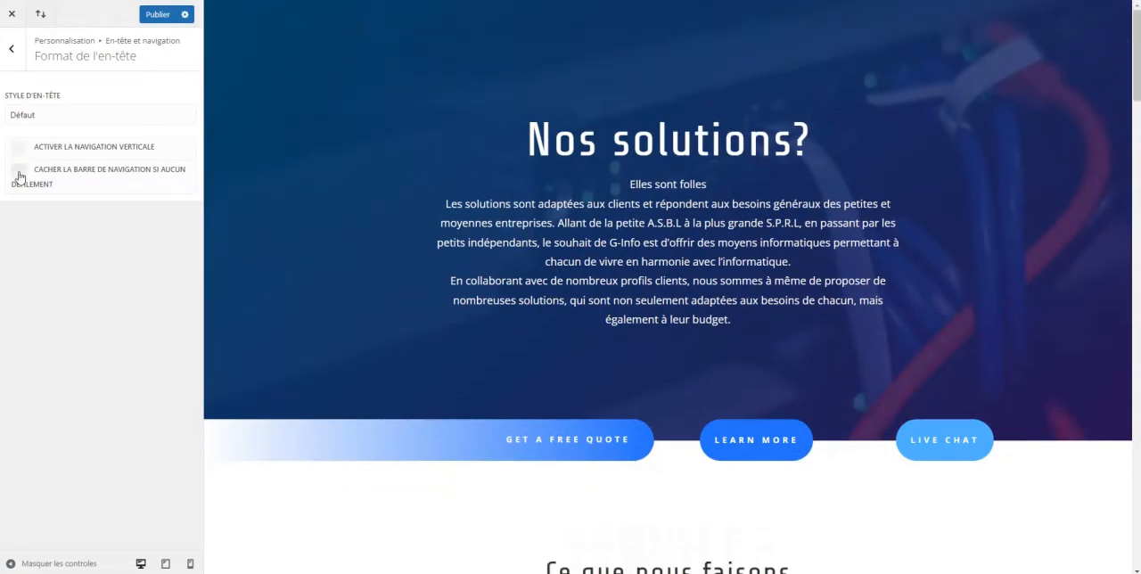
click(19, 175)
click(12, 48)
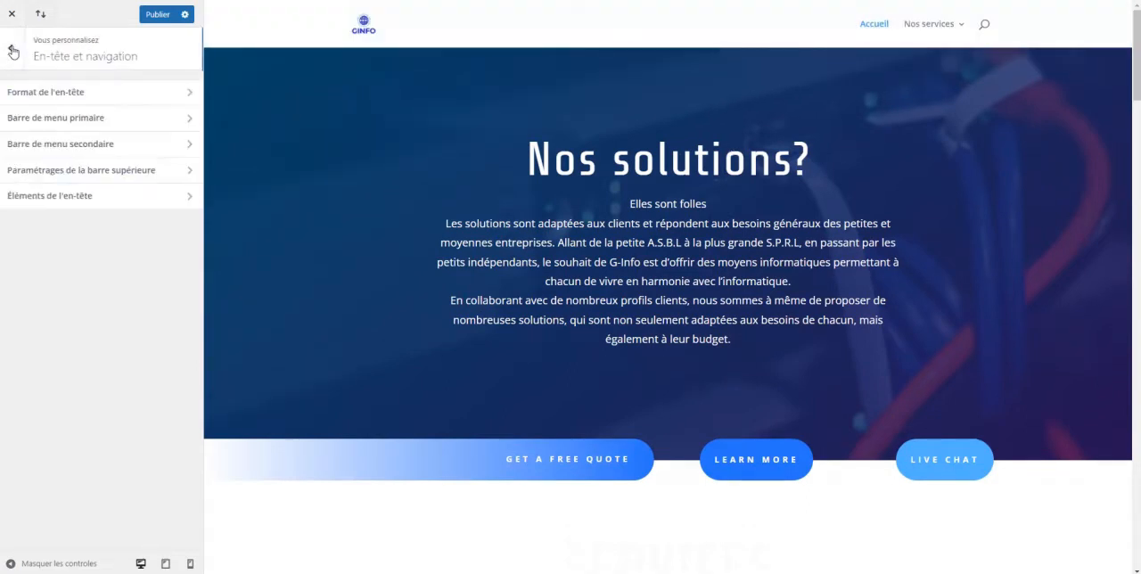
Try the full-width mode and the hidden logo image option for the primary menu bar
click(67, 123)
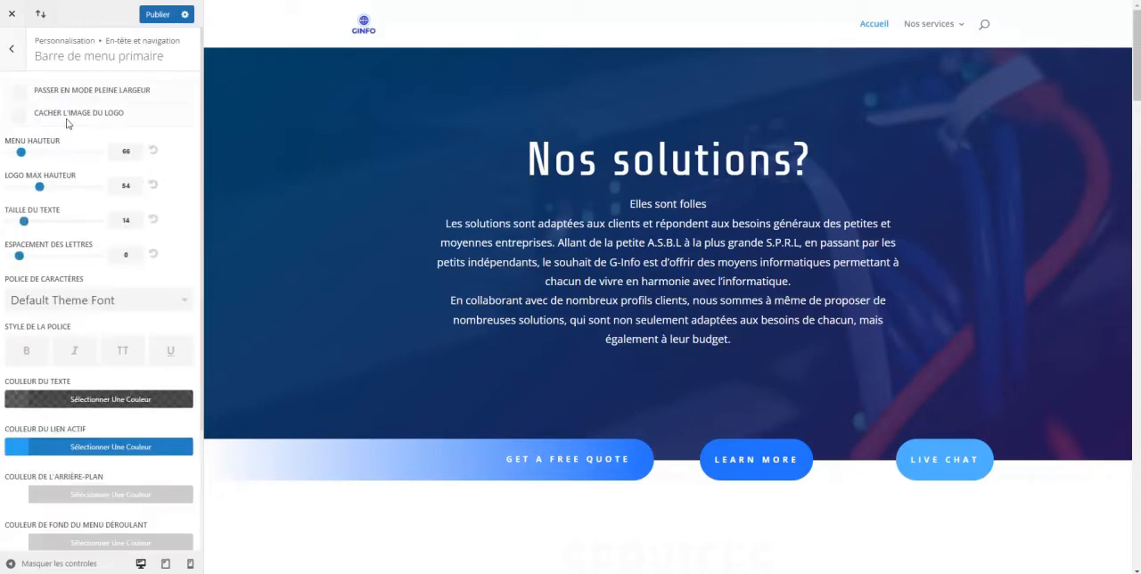
click(19, 94)
click(20, 117)
Set the primary menu bar's menu height to 83, maximum logo height to 60 and text size to 16
drag(21, 153, 48, 187)
drag(24, 221, 42, 226)
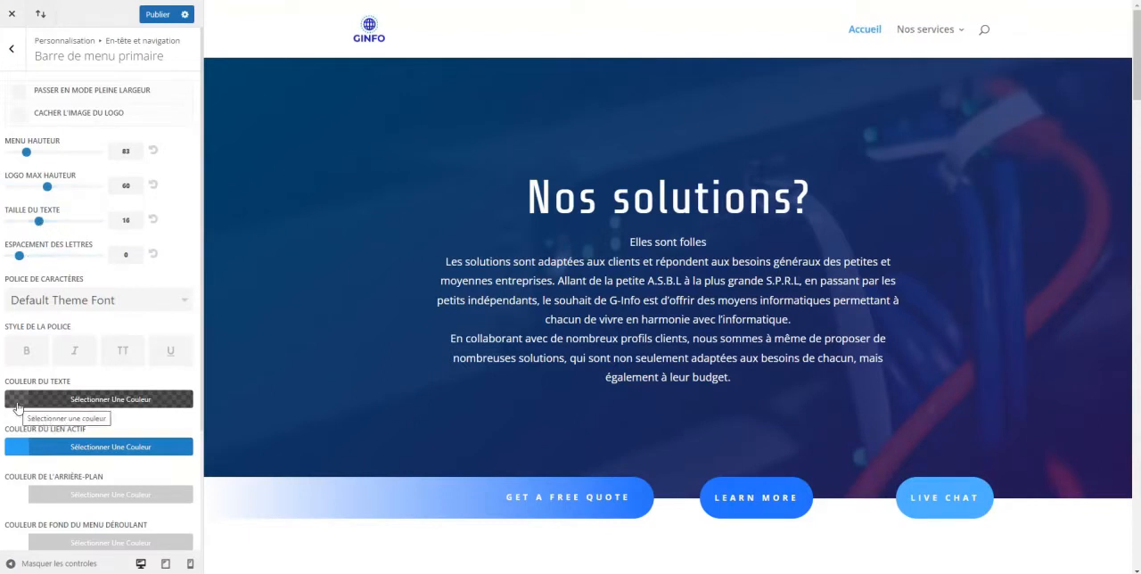
Set the primary menu bar's text colour to the purple rgba(76,11,196,0.6)
click(16, 405)
click(114, 497)
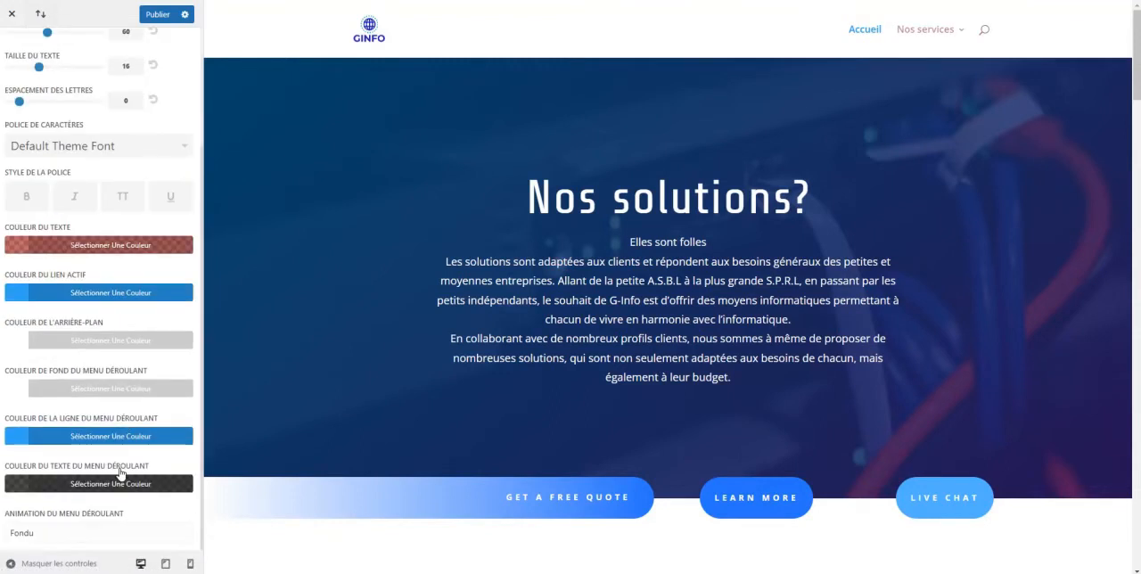
scroll(119, 471, up, 3)
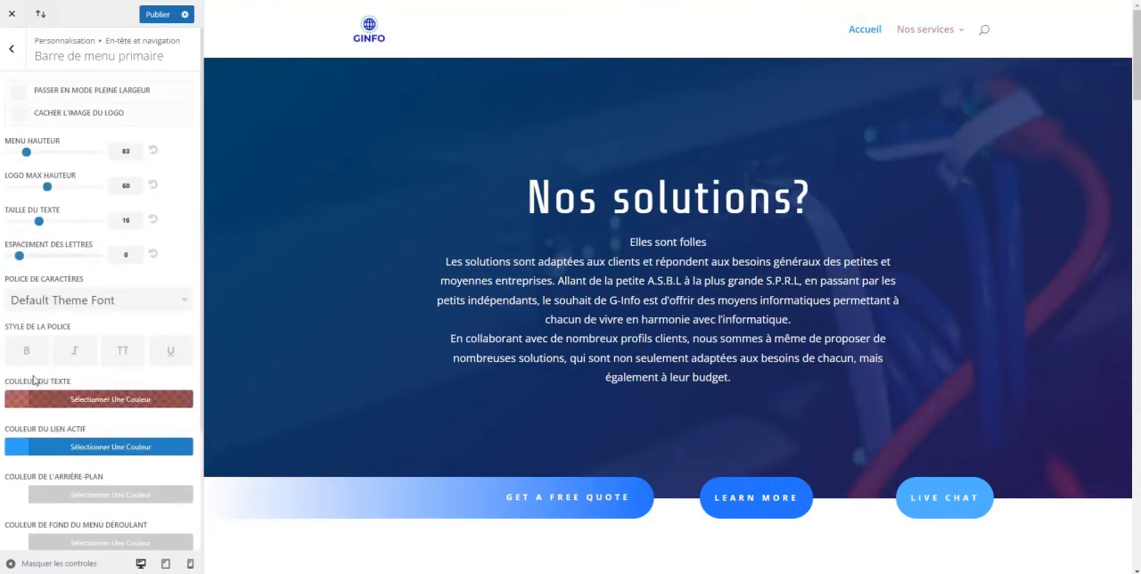
click(14, 405)
click(71, 474)
drag(71, 474, 90, 476)
scroll(90, 476, down, 2)
mouse_move(894, 33)
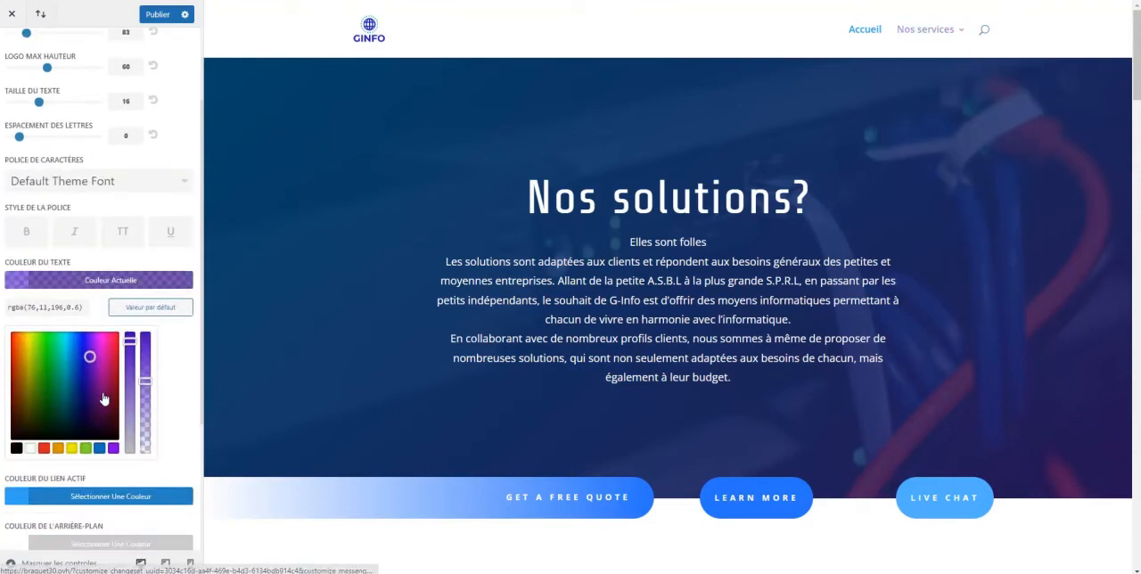
View the active link, background and dropdown menu colour options of the primary menu bar, and return to the header and navigation settings
scroll(64, 393, down, 4)
scroll(64, 393, up, 3)
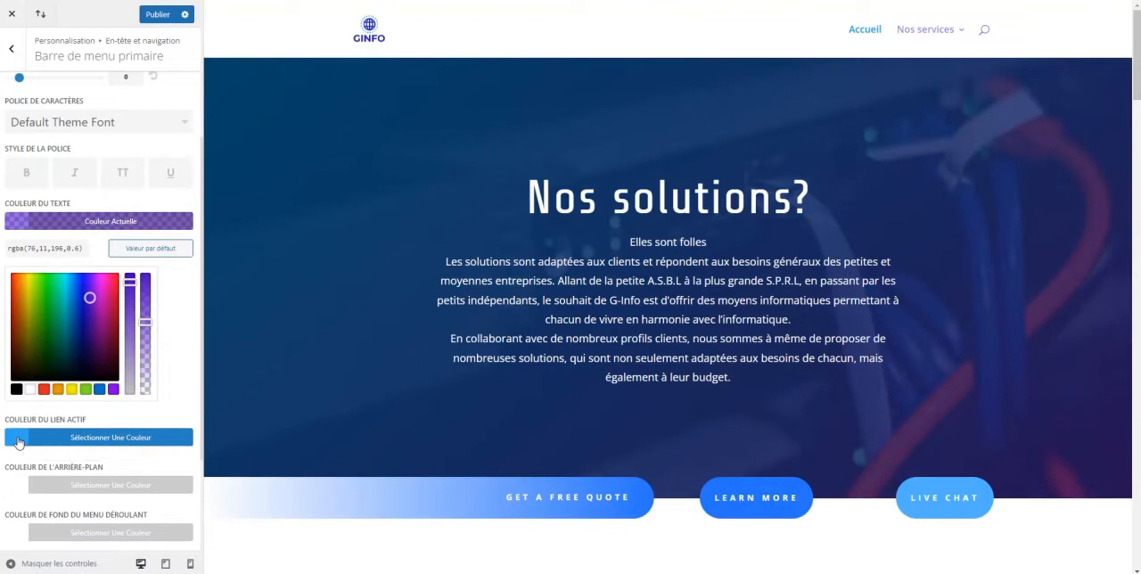
scroll(18, 443, down, 2)
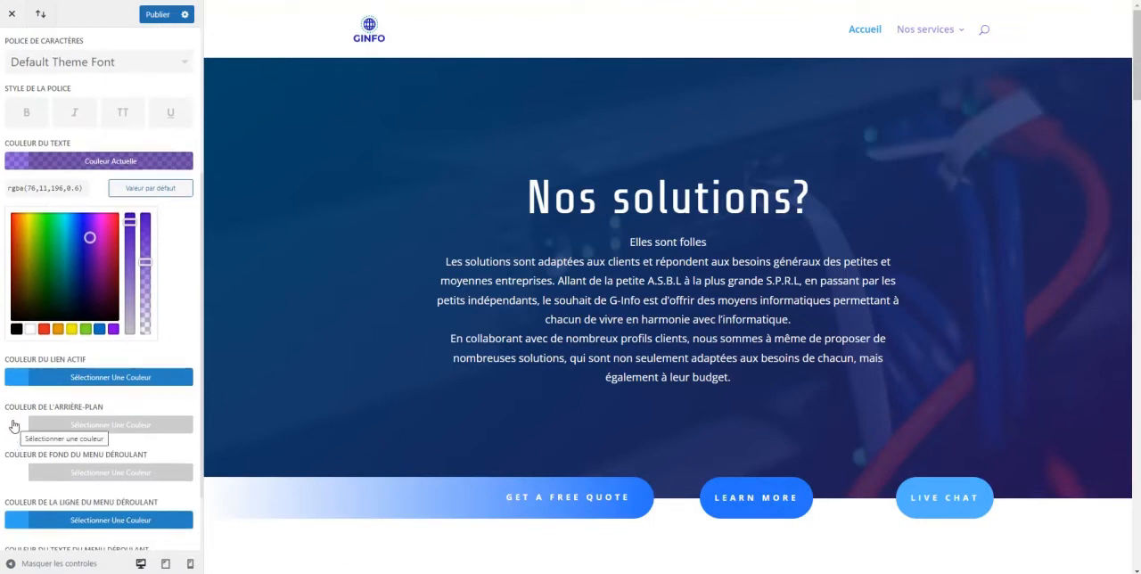
scroll(16, 432, down, 2)
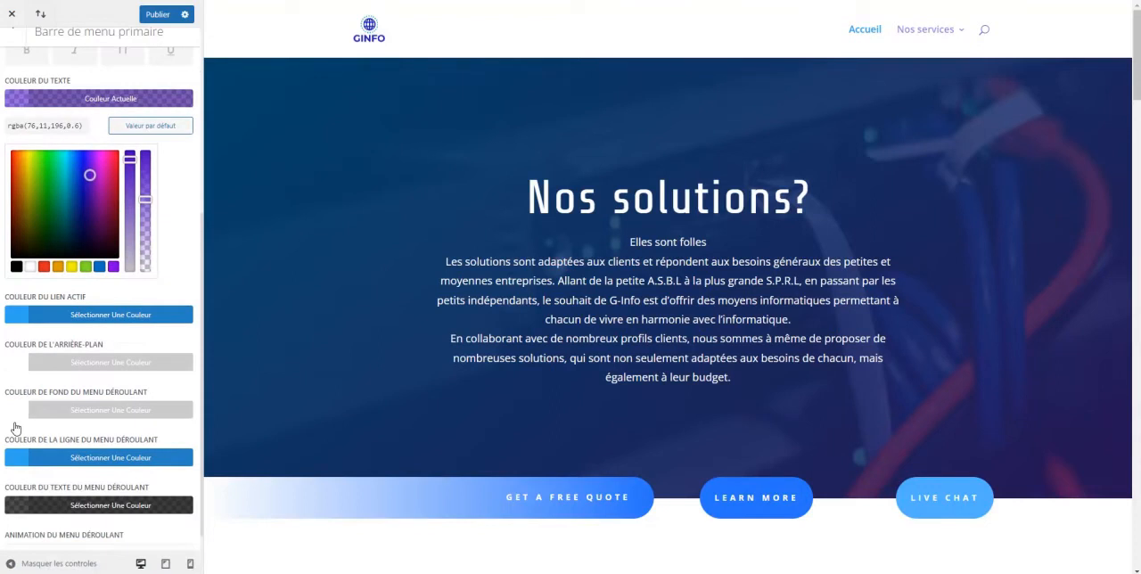
scroll(22, 437, up, 8)
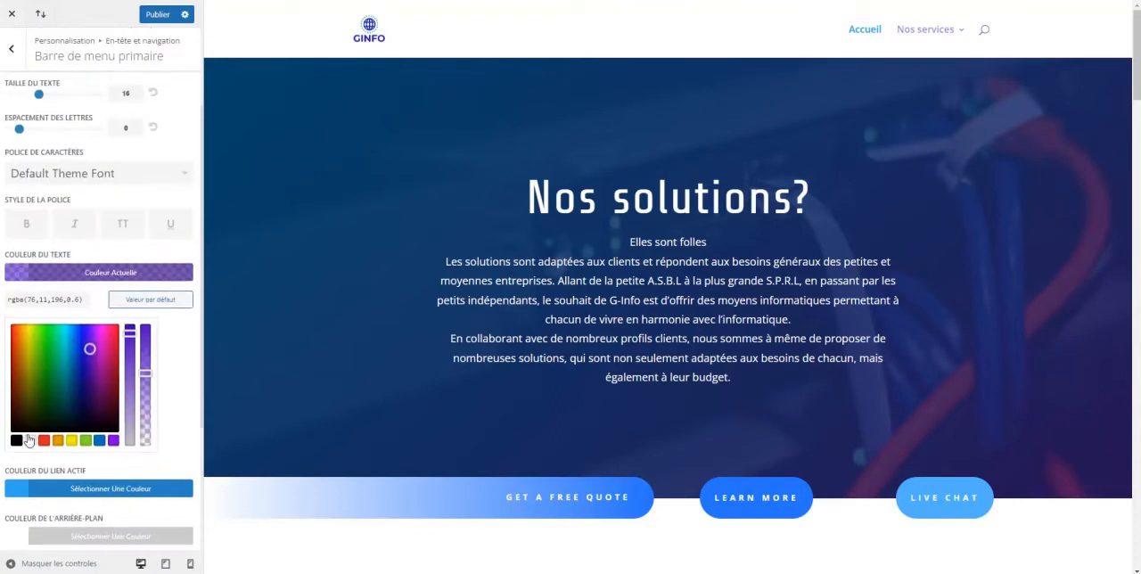
click(12, 51)
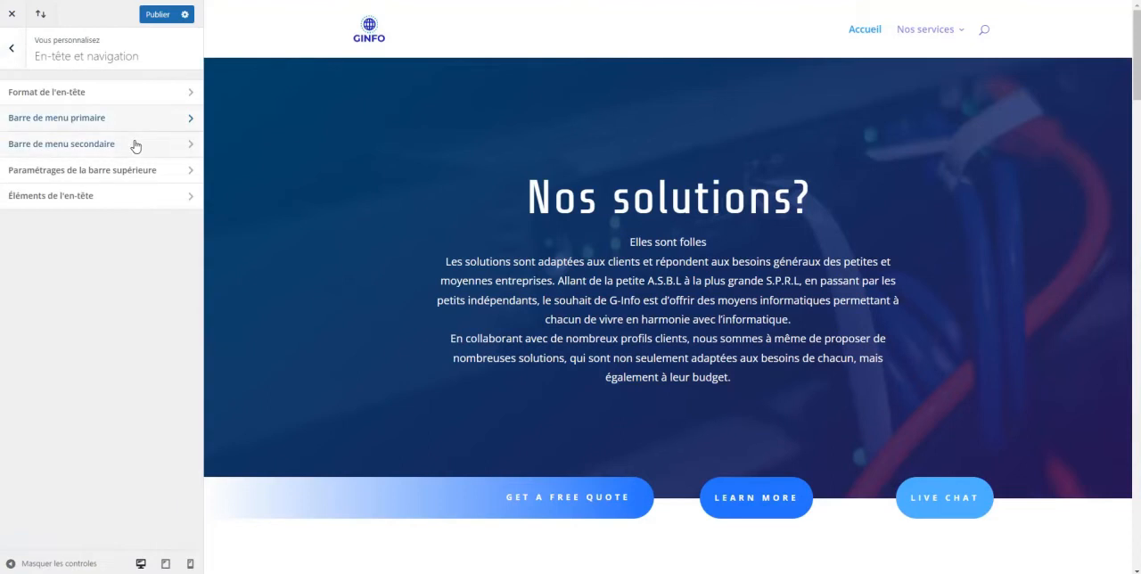
Set the fixed menu height to 45 and the text size to 15 in the top bar settings, checking the menu while scrolling
click(82, 170)
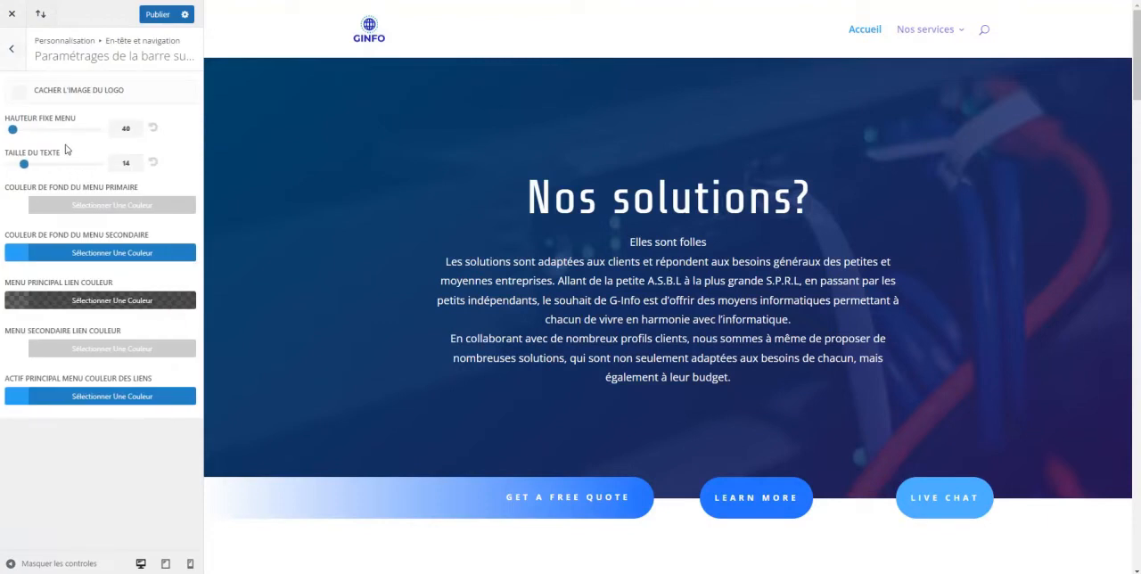
drag(13, 130, 32, 169)
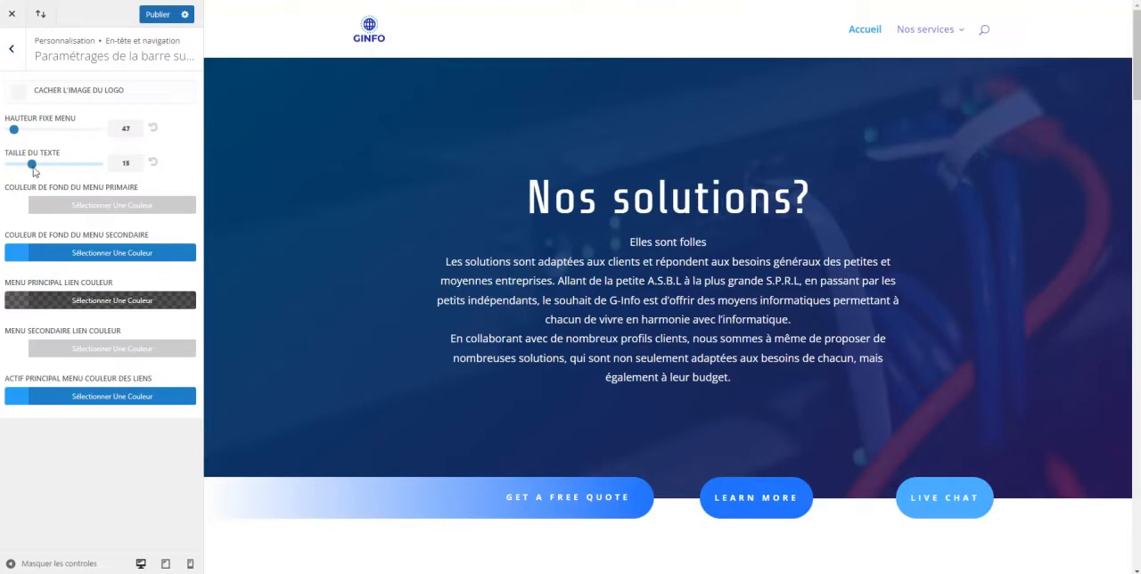
scroll(761, 323, down, 4)
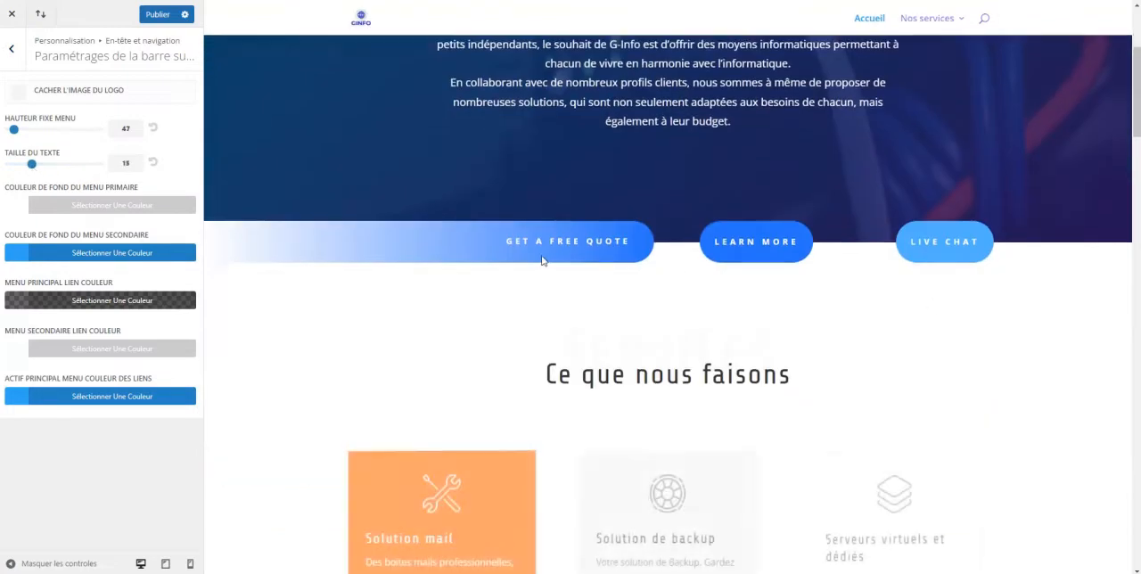
scroll(542, 260, up, 4)
scroll(542, 260, down, 4)
scroll(542, 260, up, 3)
click(13, 130)
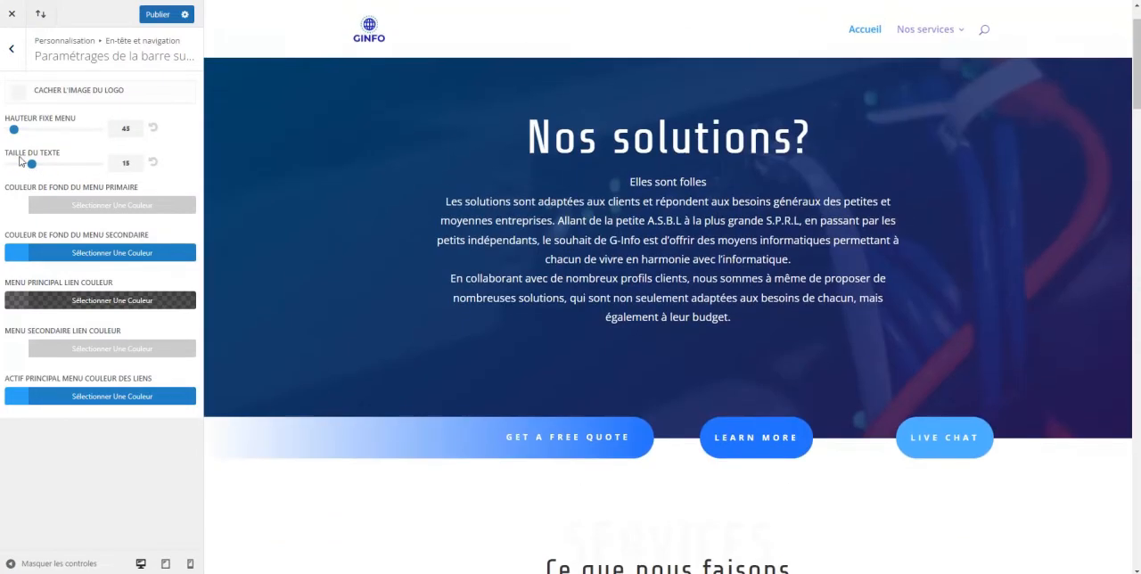
click(12, 50)
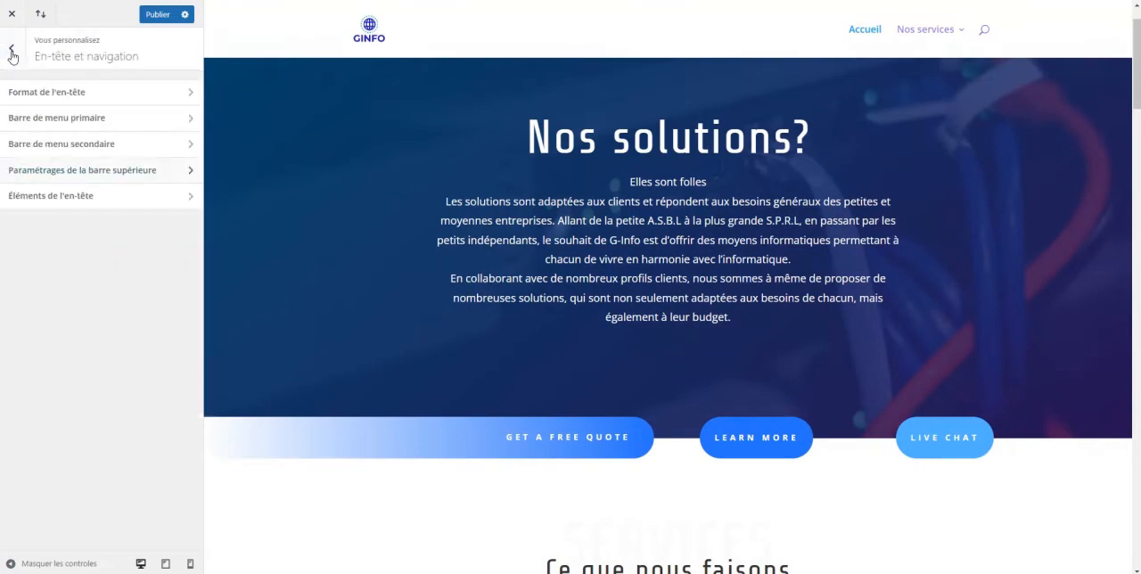
Try the display of social network icons in the header elements, switch it back off and return to the main customizer sections
click(48, 197)
click(21, 93)
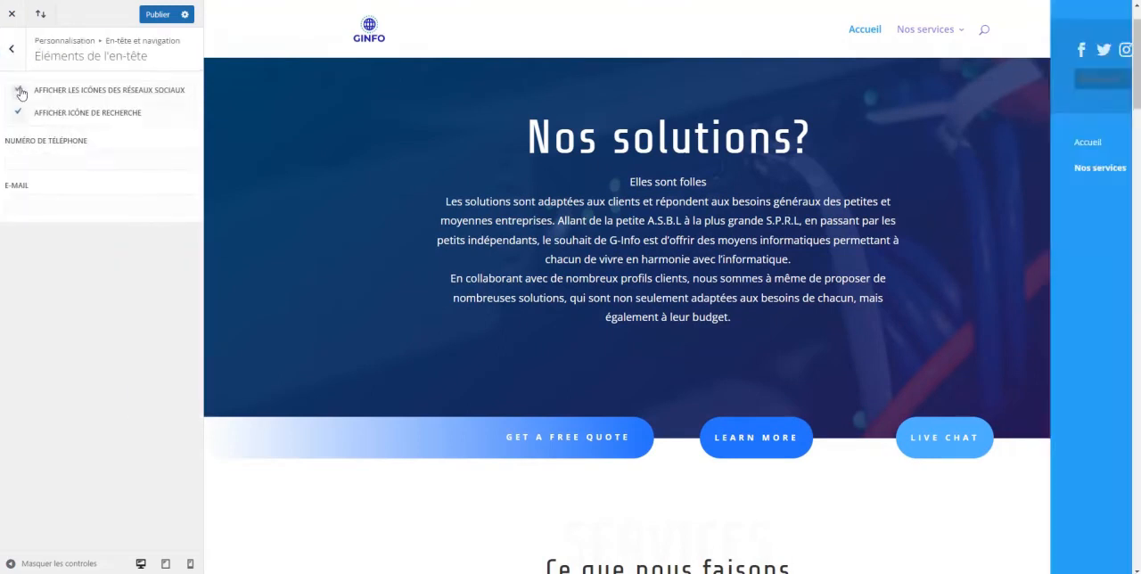
click(21, 93)
click(20, 93)
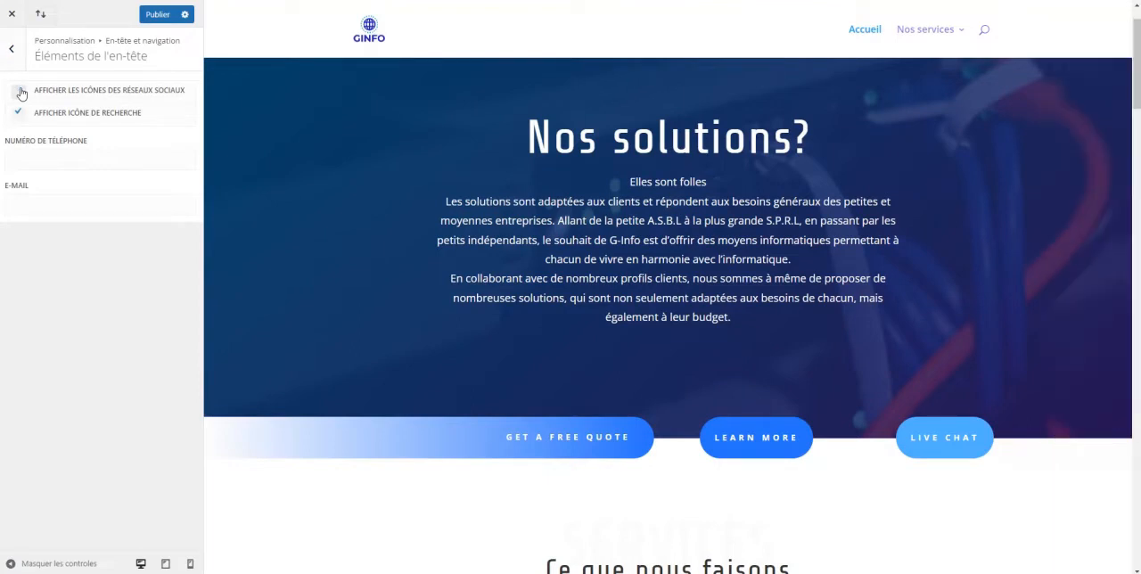
click(17, 54)
click(17, 55)
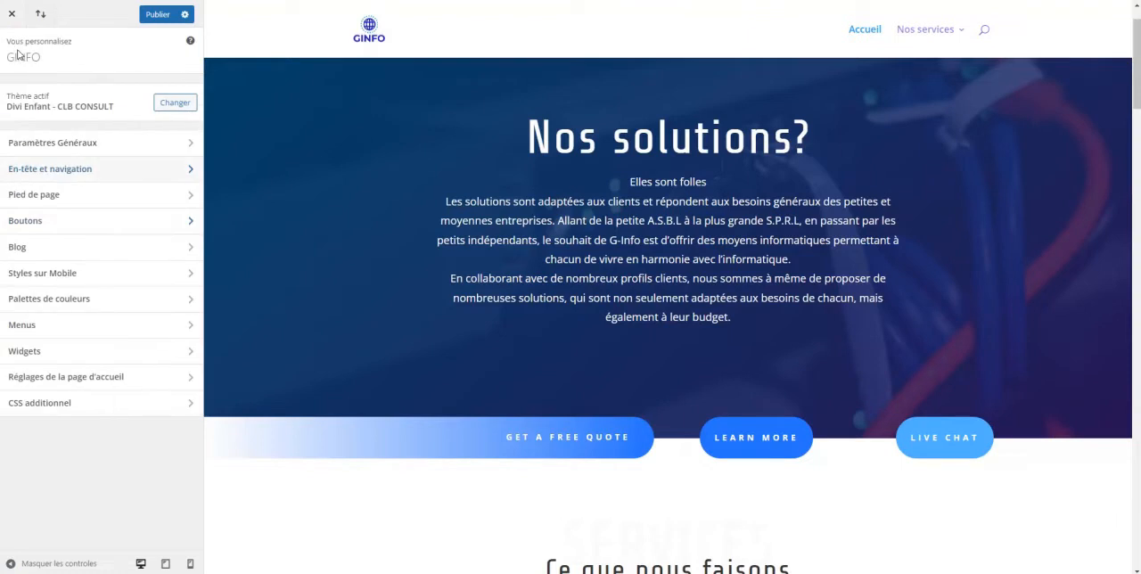
Bring the page's footer into the preview and view the footer widget settings
click(55, 199)
scroll(410, 245, down, 10)
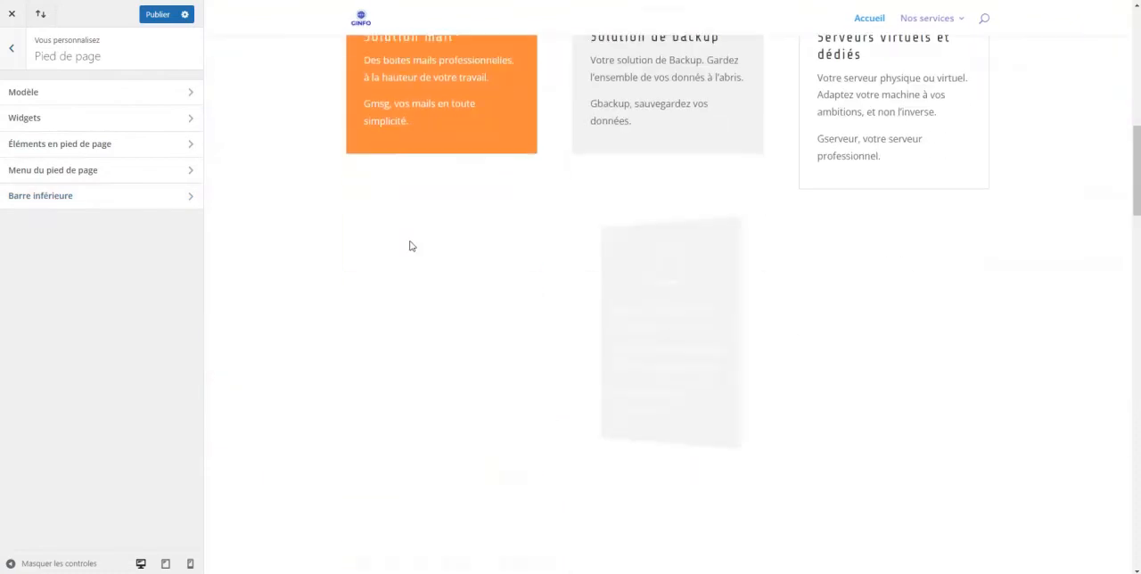
drag(1139, 253, 1138, 556)
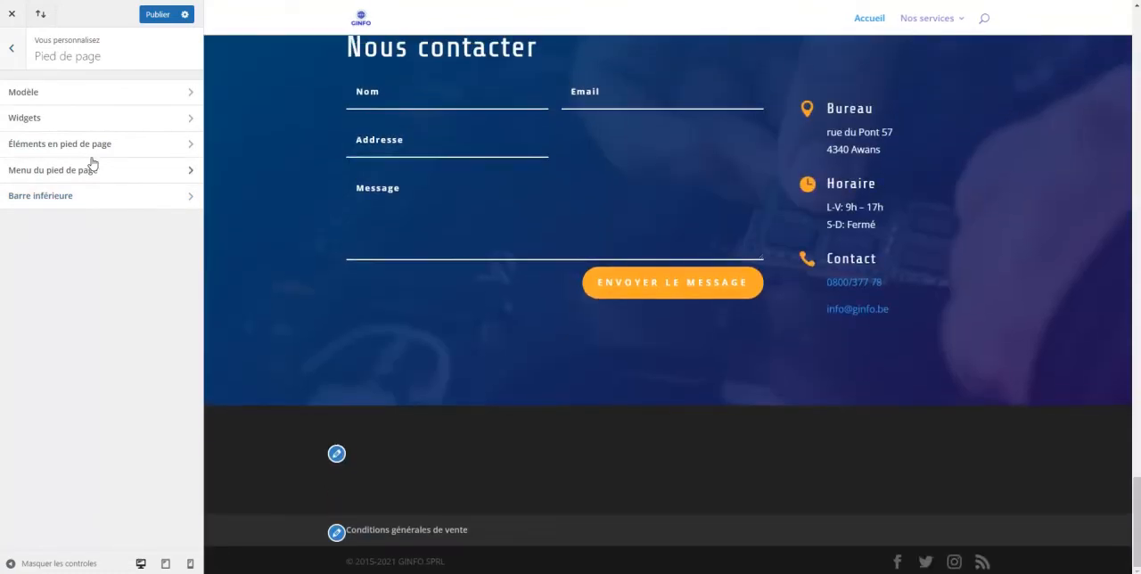
click(32, 118)
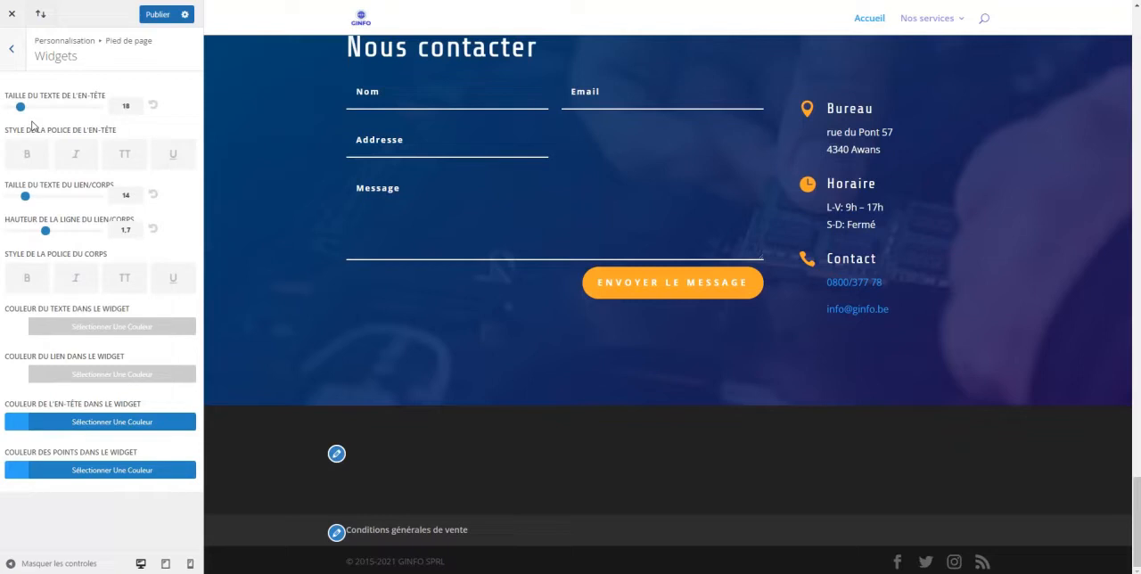
click(12, 49)
Set the footer menu's letter spacing to 2, keeping its font size at 14
click(33, 171)
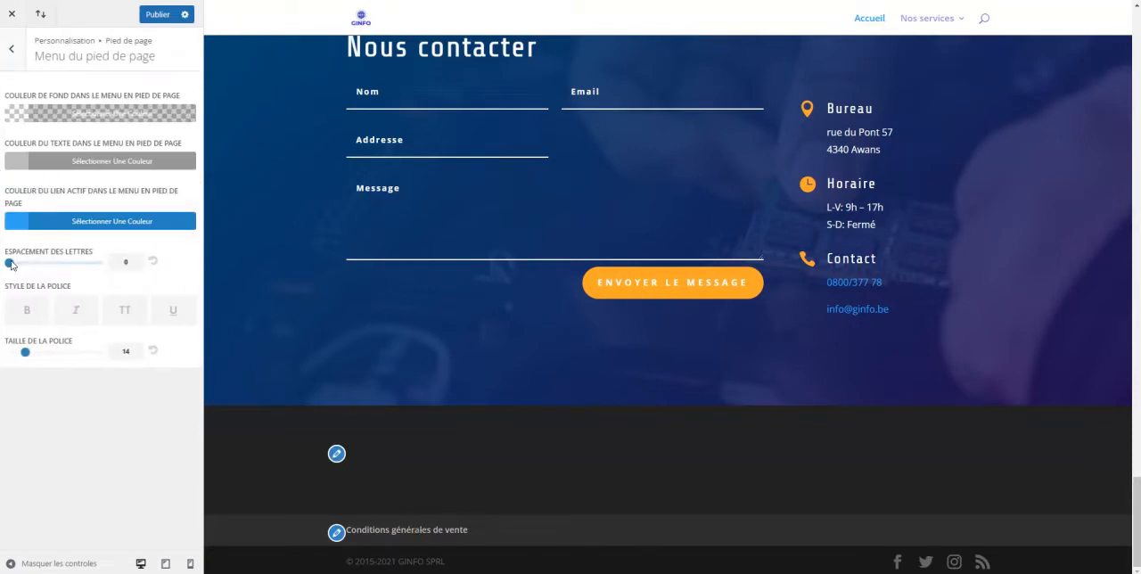
mouse_move(11, 266)
mouse_down()
mouse_move(68, 266)
mouse_move(18, 266)
mouse_up()
mouse_move(25, 352)
mouse_down()
mouse_move(48, 354)
mouse_move(26, 353)
mouse_up()
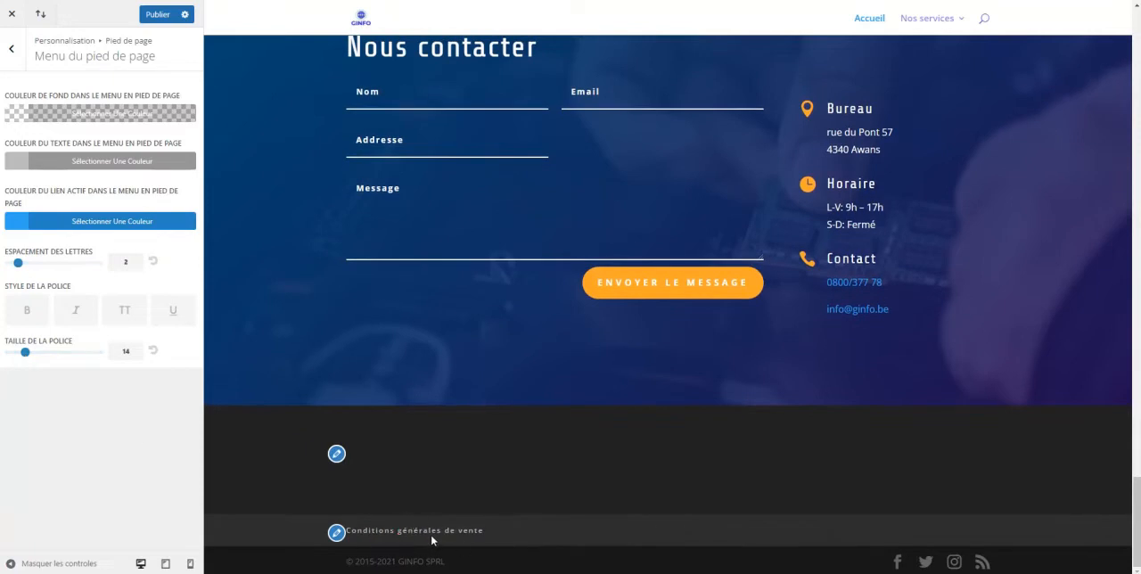
click(10, 58)
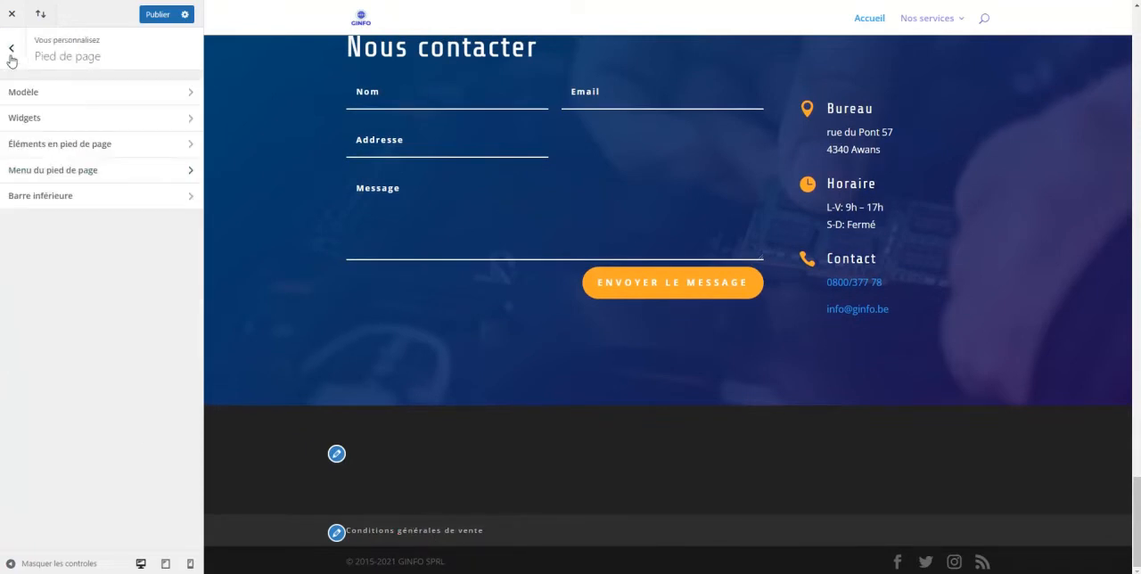
Set the footer bottom bar's font size to 13 and return to the main customizer sections
click(47, 198)
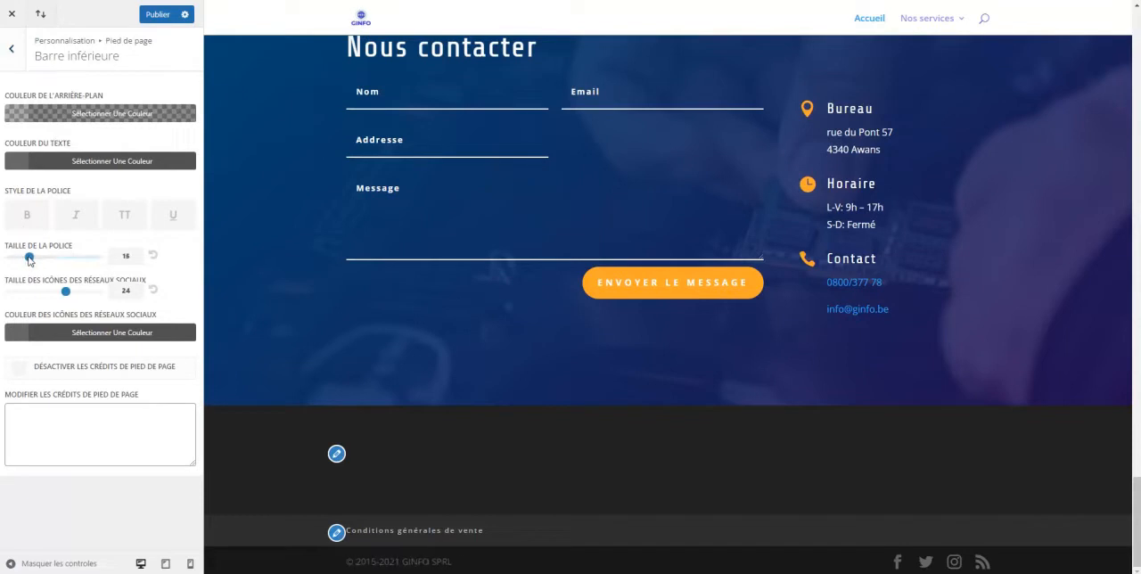
drag(25, 256, 22, 259)
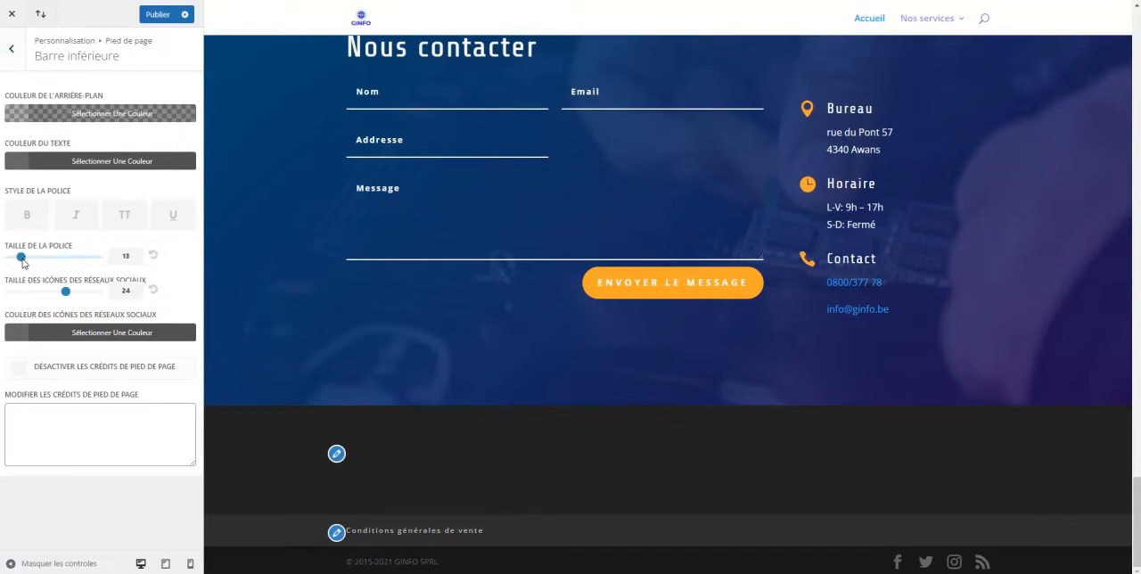
click(11, 52)
click(10, 53)
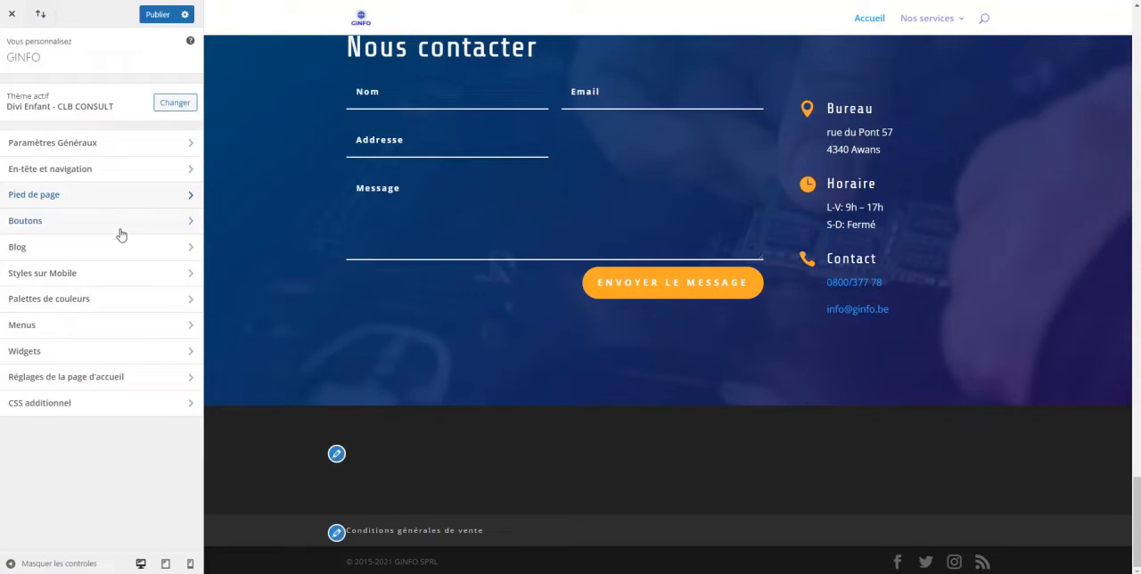
View the button style settings and the mobile style settings
click(41, 228)
click(42, 92)
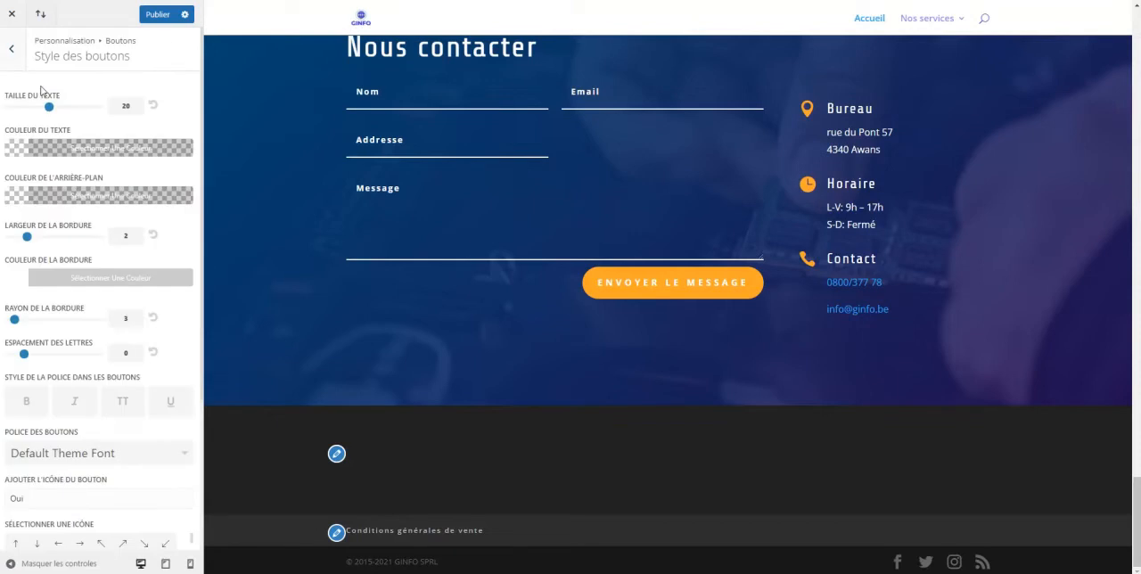
click(13, 50)
click(11, 54)
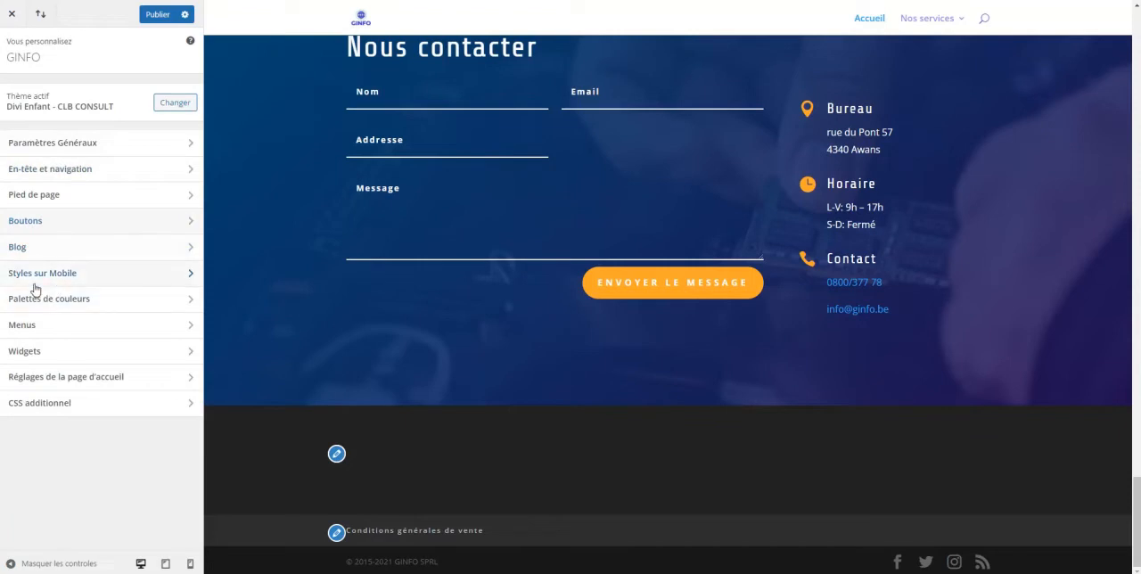
click(81, 282)
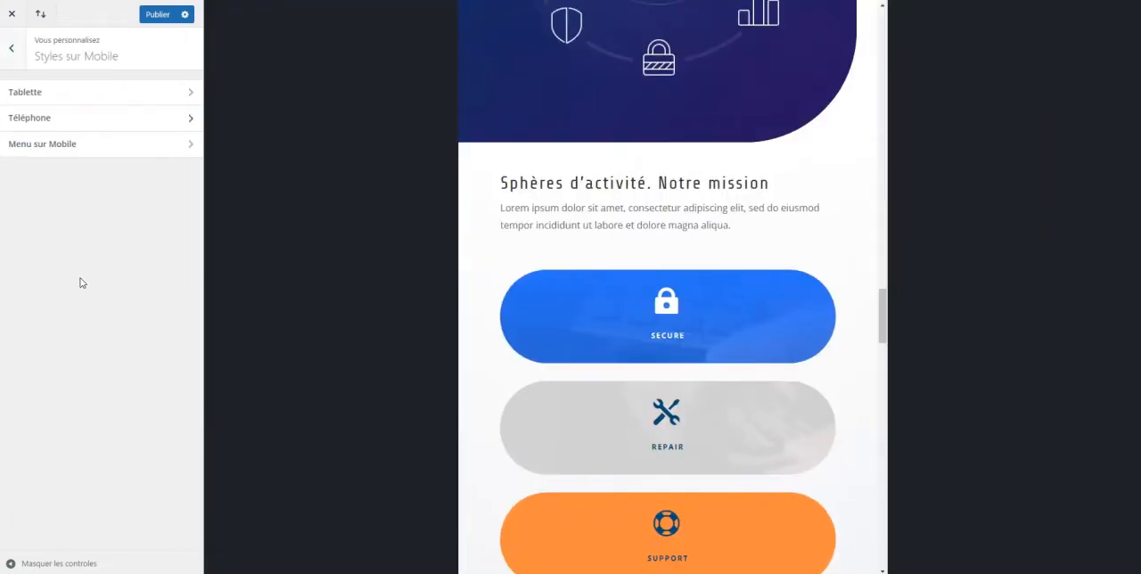
click(20, 52)
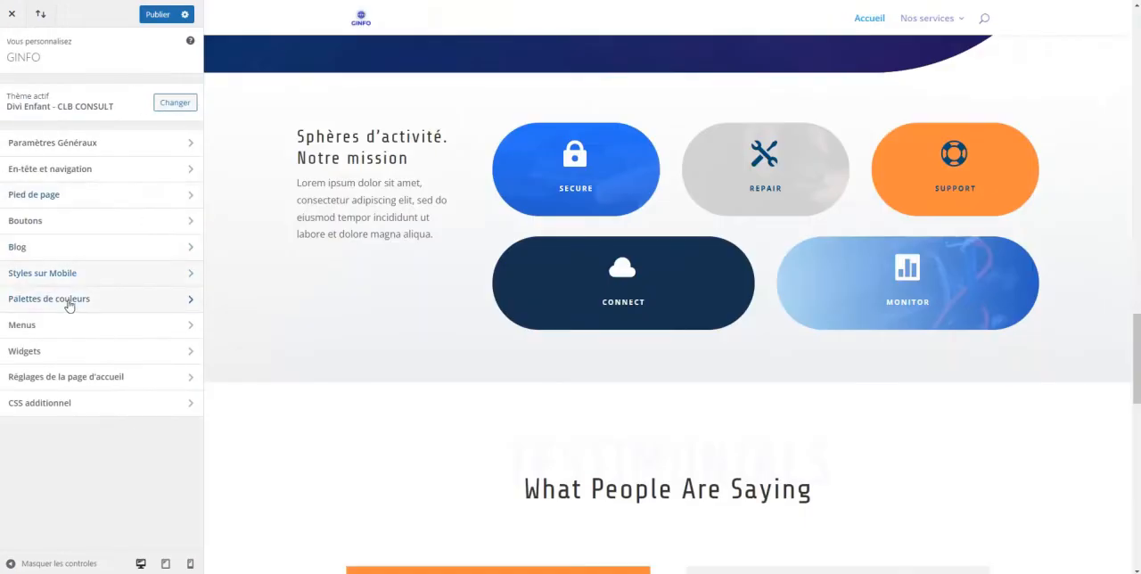
Try the Vert colour palette, set the palette to Orange, and check the page's sections in the preview
click(69, 303)
click(40, 151)
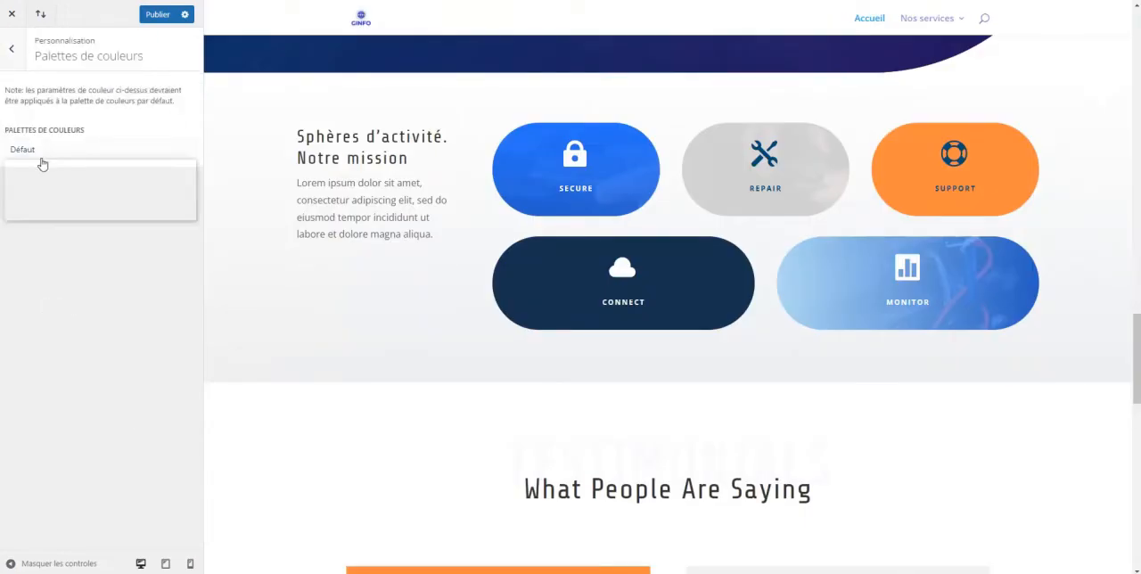
click(43, 179)
click(48, 154)
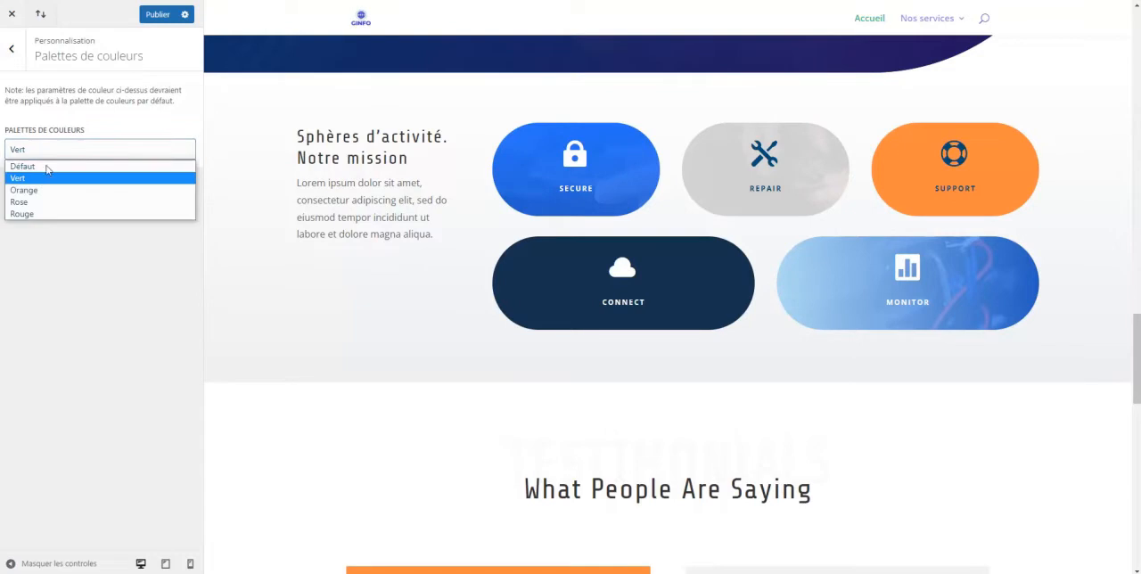
click(48, 191)
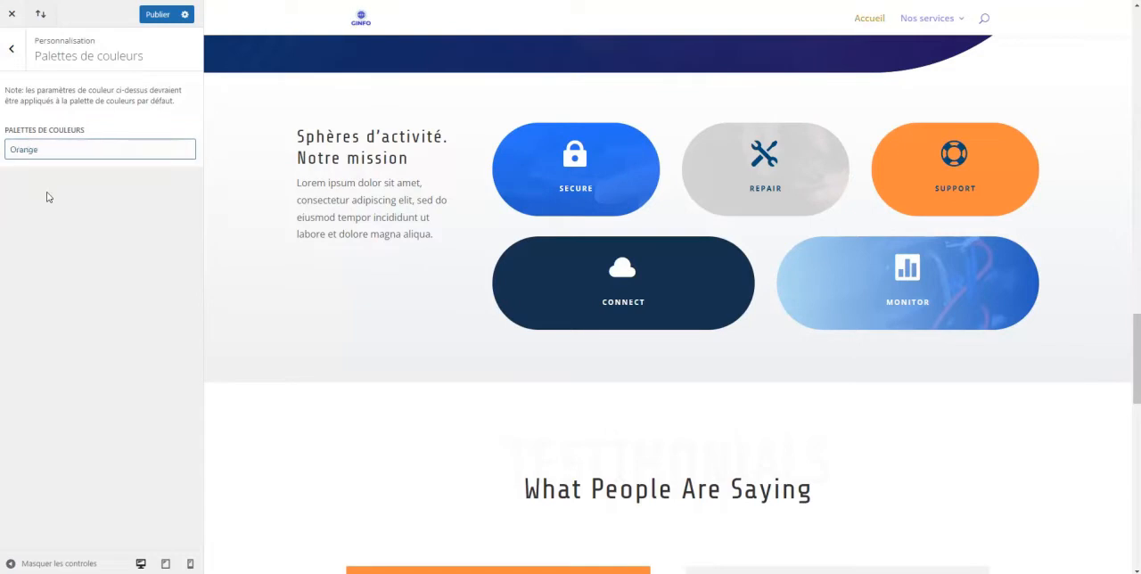
scroll(527, 377, down, 3)
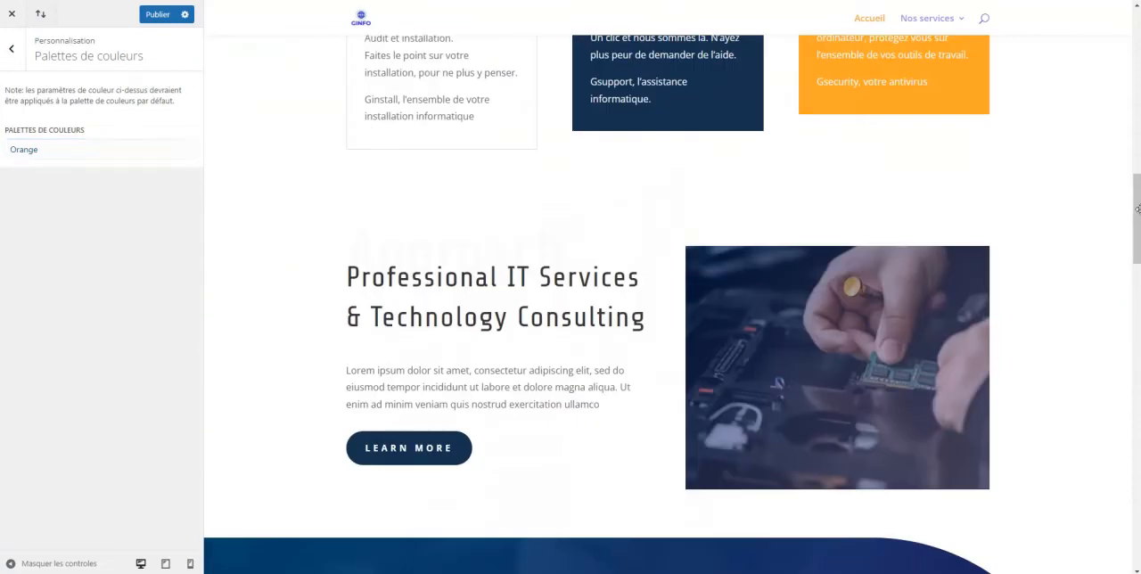
drag(1139, 228, 1137, 15)
scroll(1138, 89, up, 8)
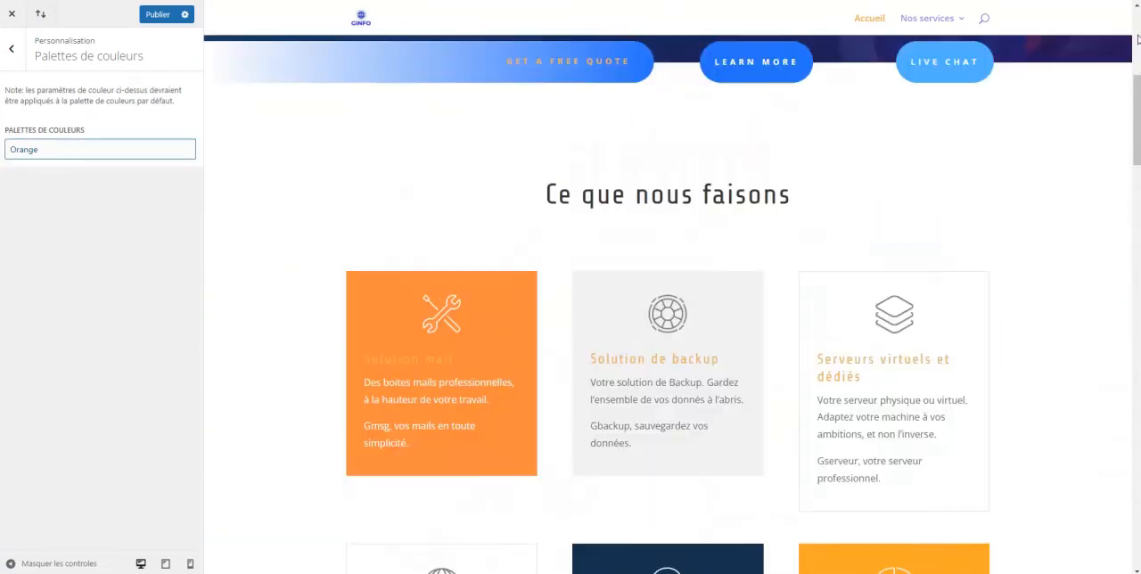
Compare the Vert colour palette against Orange, ending on Orange, and return to the main customizer sections
click(7, 149)
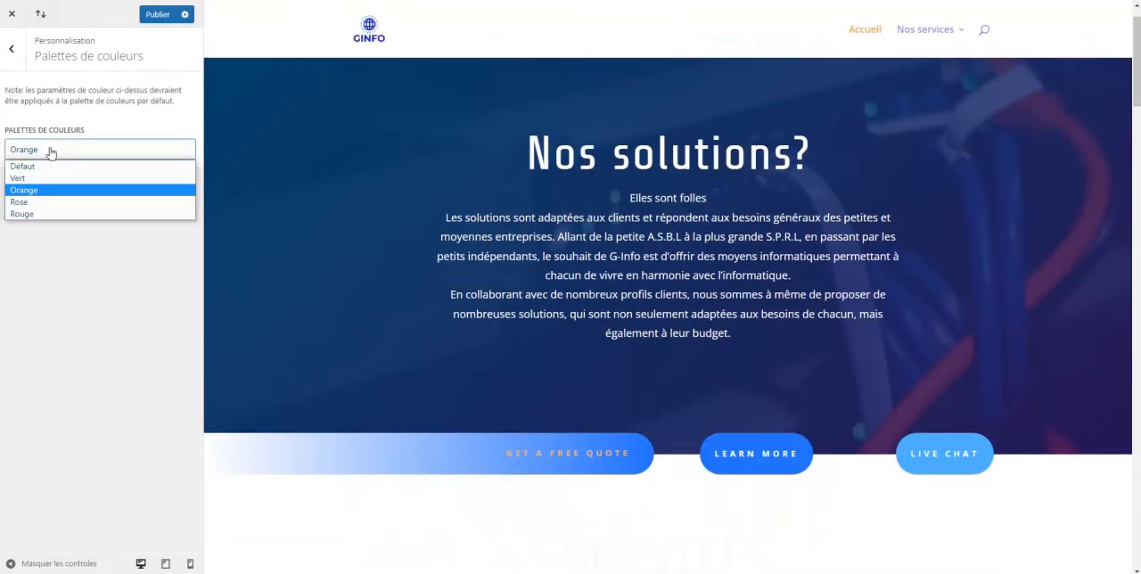
click(55, 186)
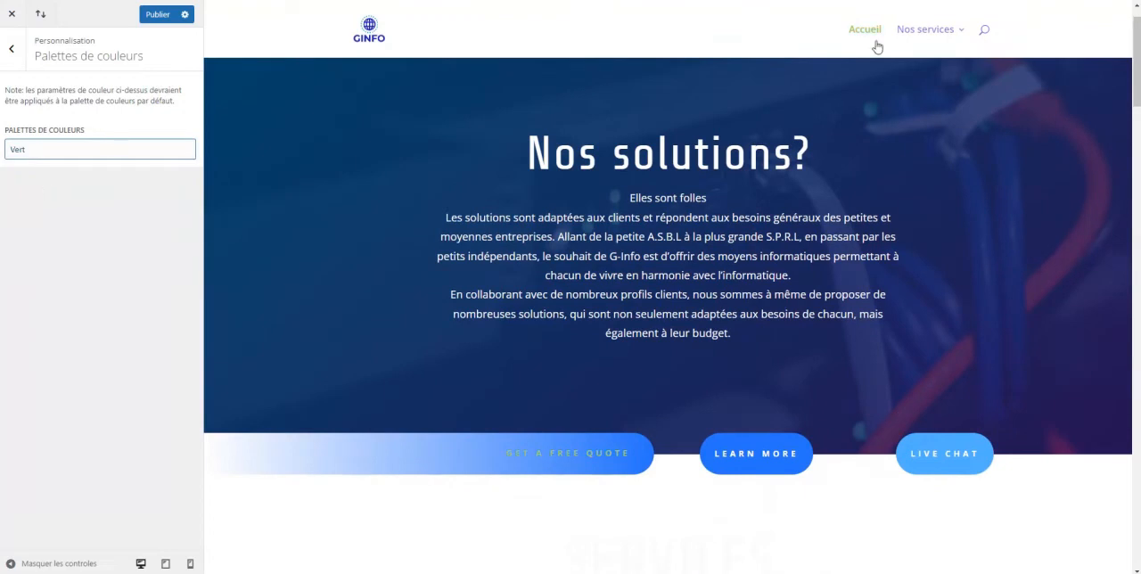
click(61, 153)
click(52, 189)
click(12, 49)
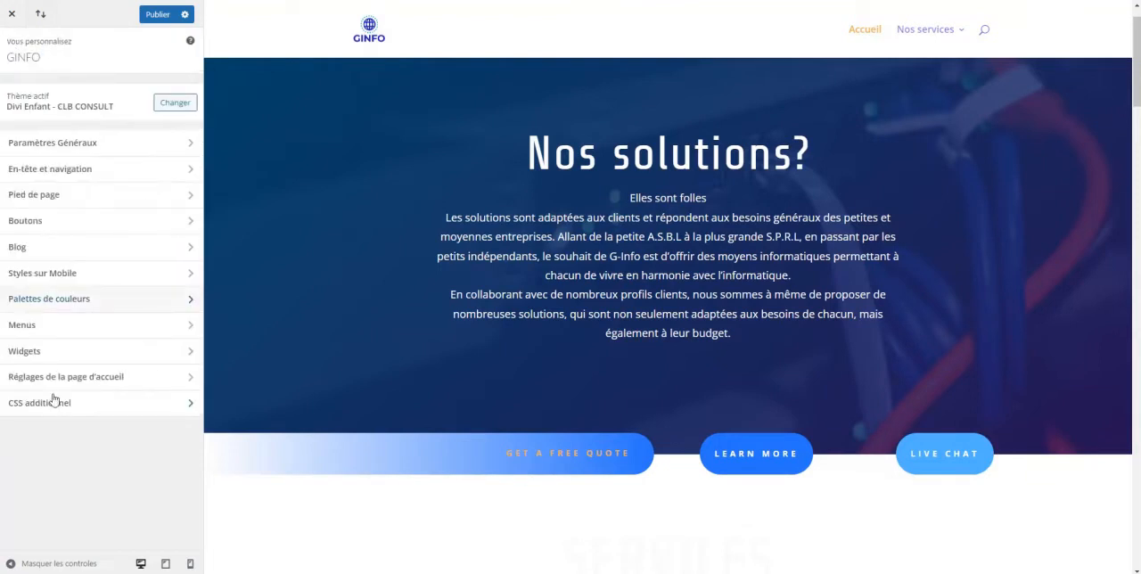
View the menu settings and the new-menu form without creating a menu
click(40, 329)
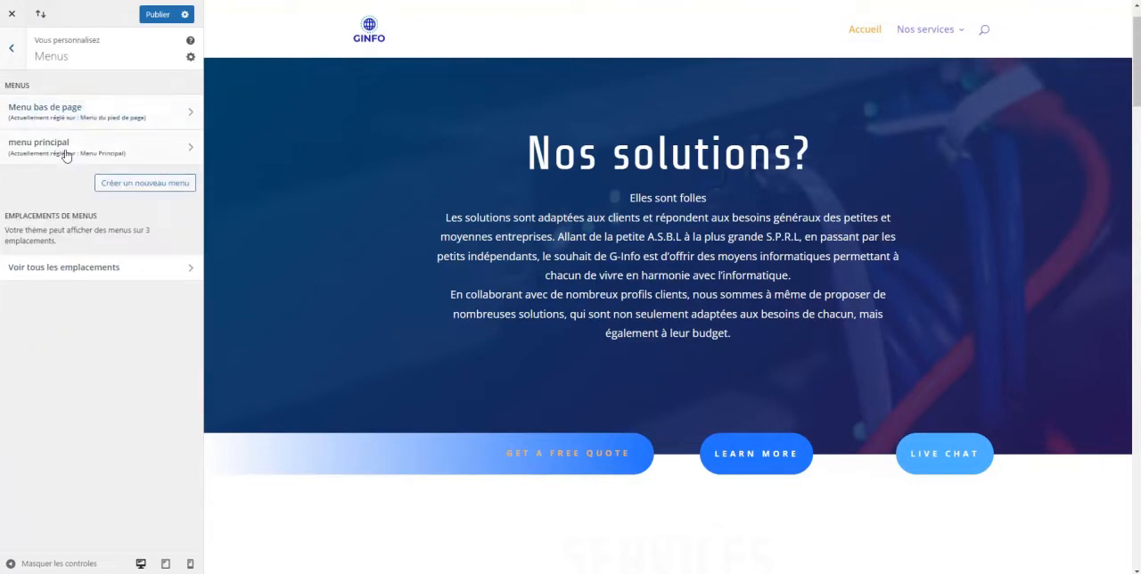
click(134, 184)
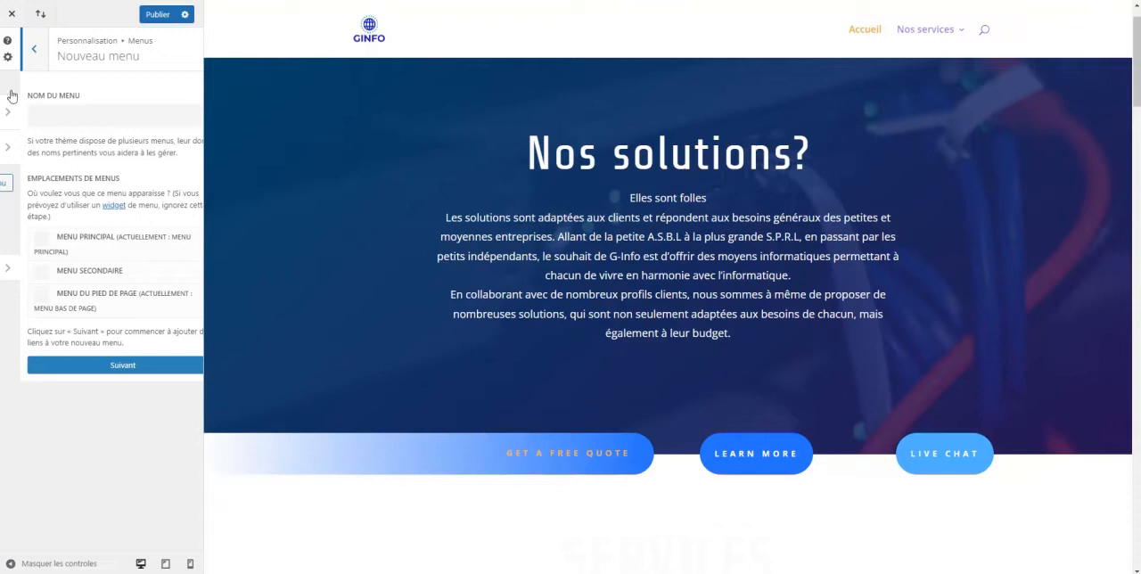
click(12, 61)
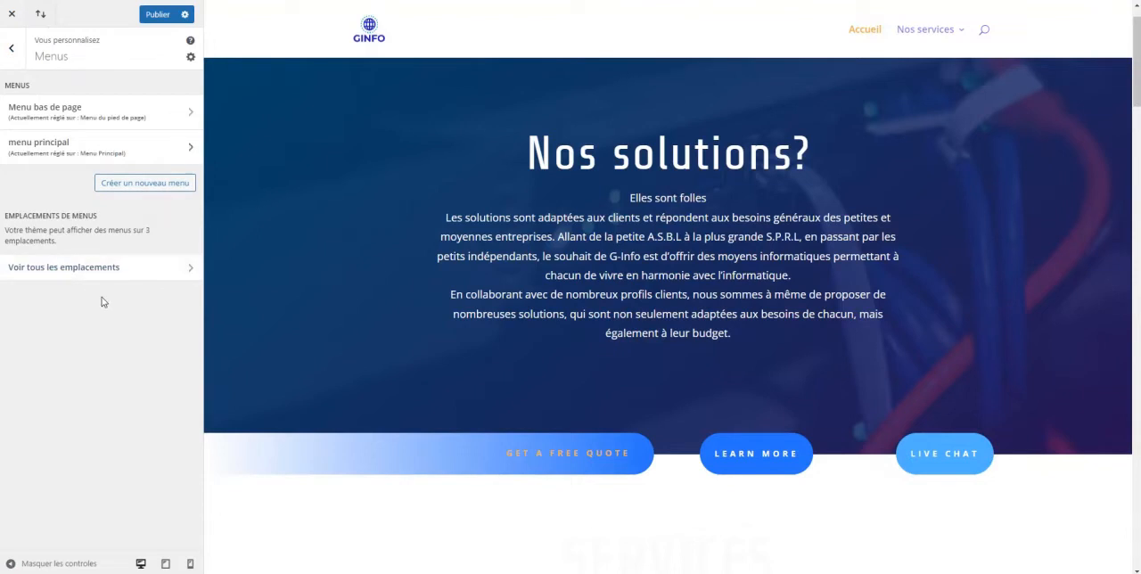
click(8, 53)
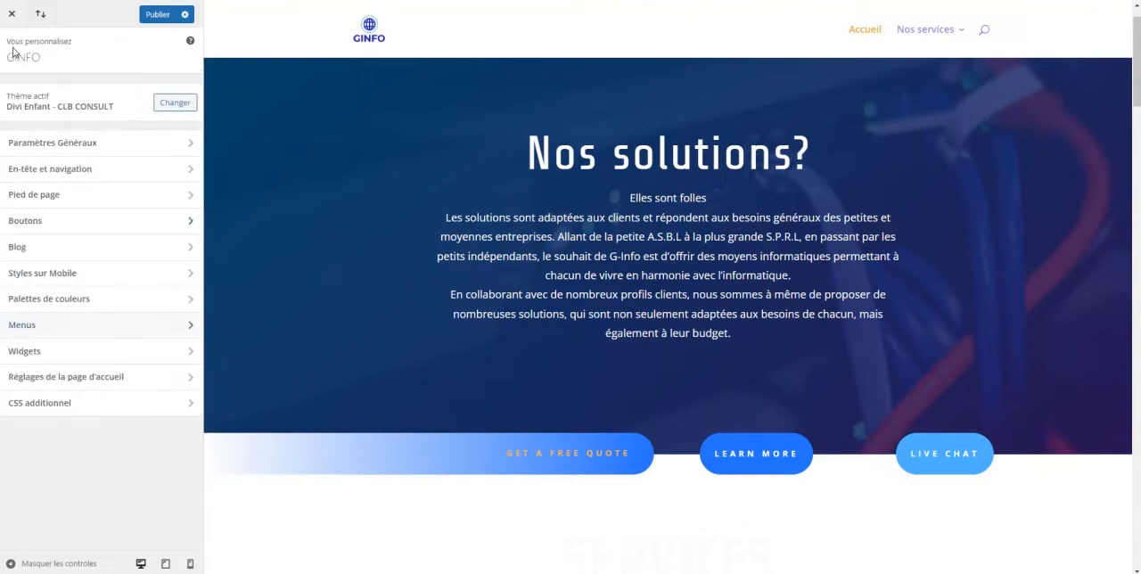
View the widget areas, including footer zone #2, and the homepage settings
click(42, 355)
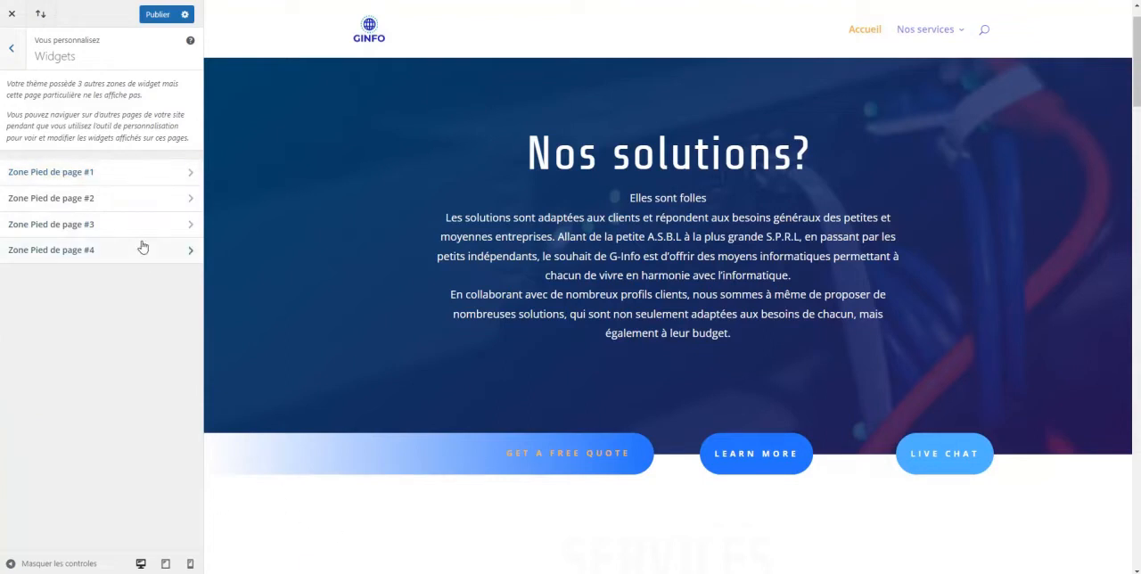
click(82, 197)
click(11, 48)
click(11, 48)
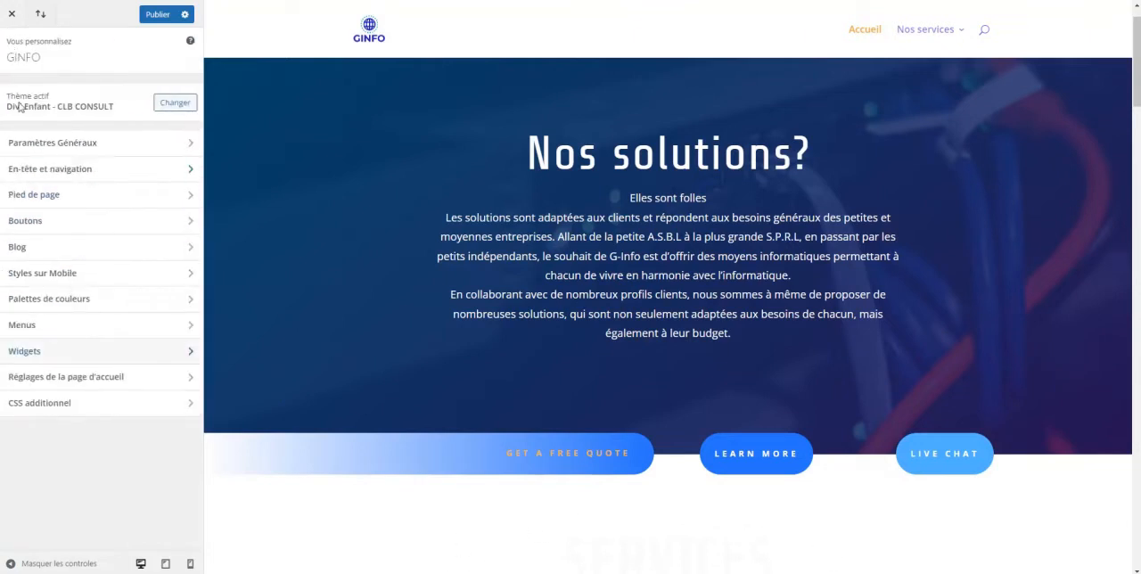
click(83, 379)
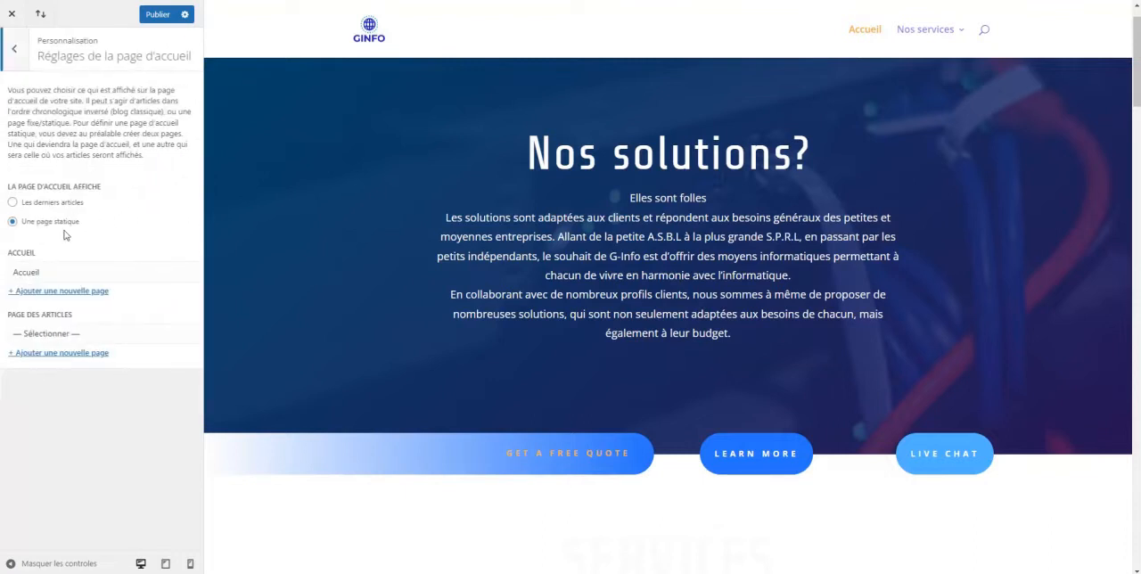
click(15, 51)
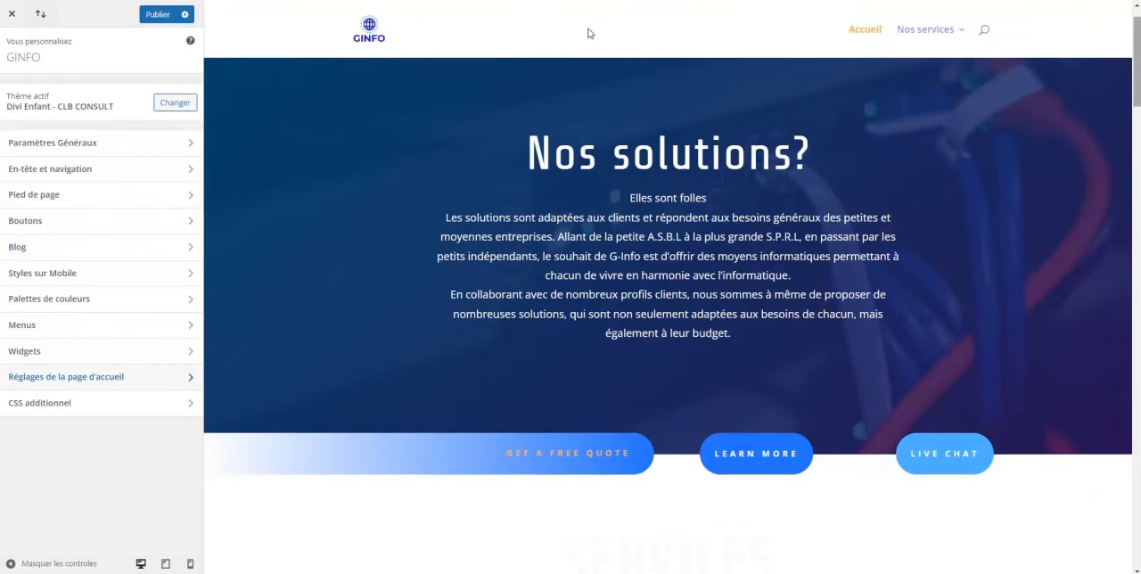
Review the whole page in the preview down to the footer, and leave the customizer for the dashboard
drag(1136, 82, 1136, 548)
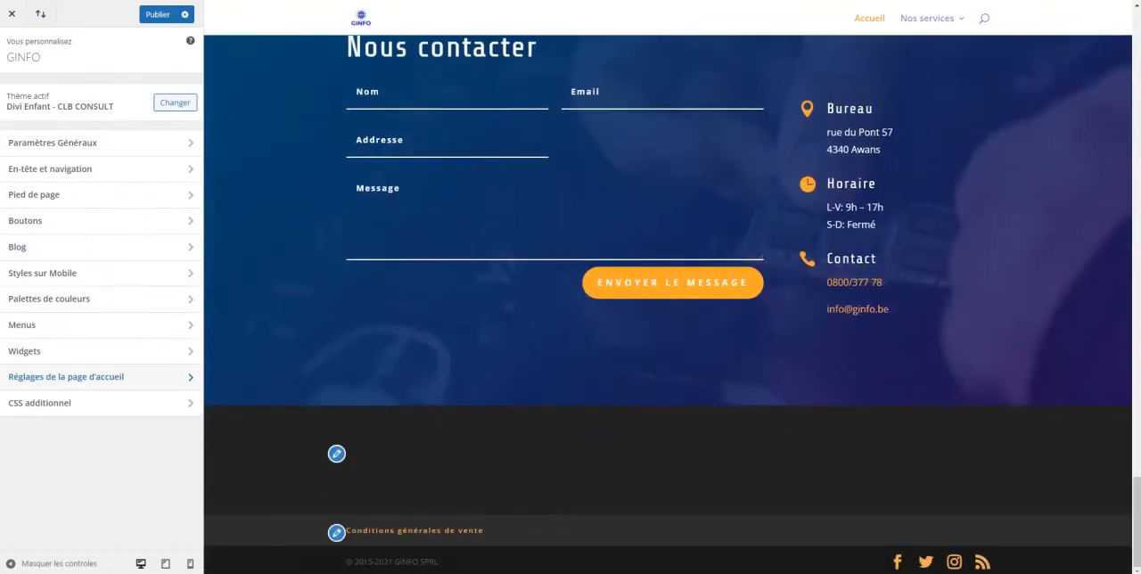
drag(1136, 503, 1137, 31)
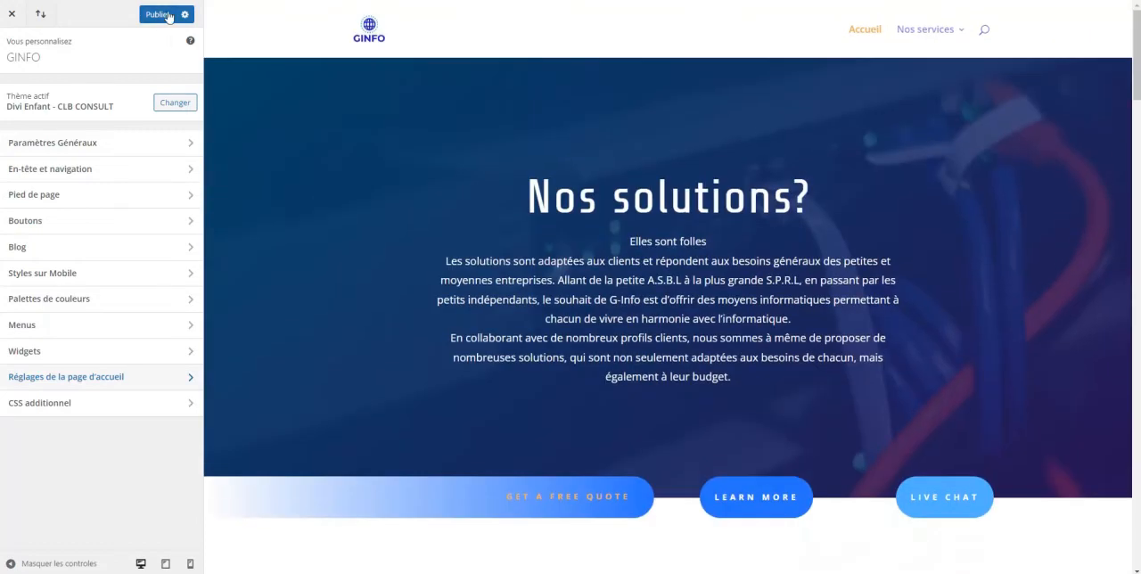
click(12, 15)
click(618, 69)
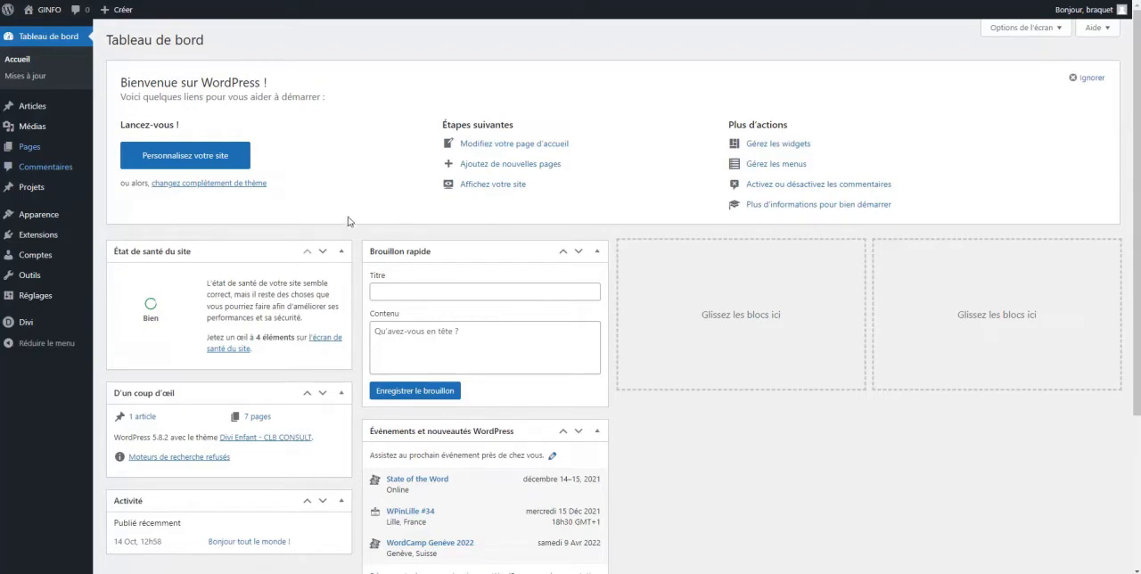
Add a new page titled "Exposition" and open it in Divi Builder with the choice of predefined layouts
mouse_move(53, 148)
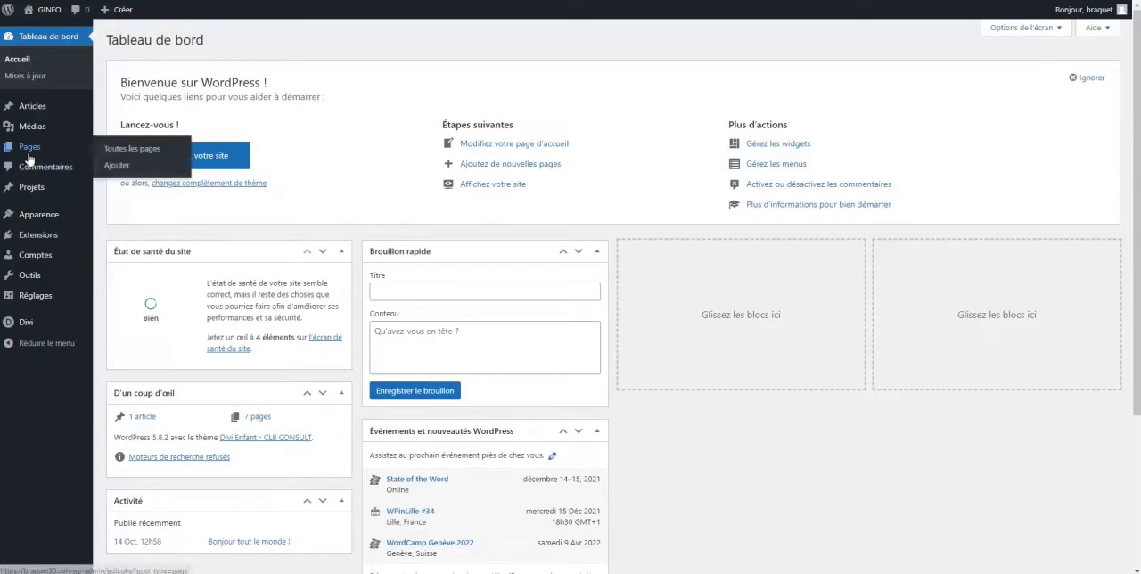
click(117, 166)
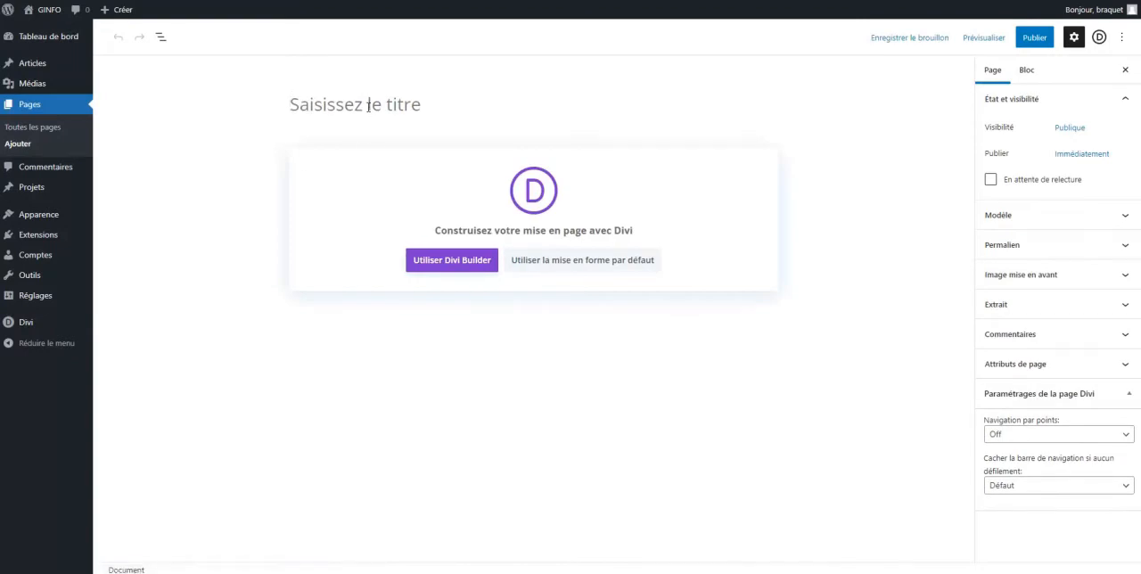
click(368, 106)
text(Exposition)
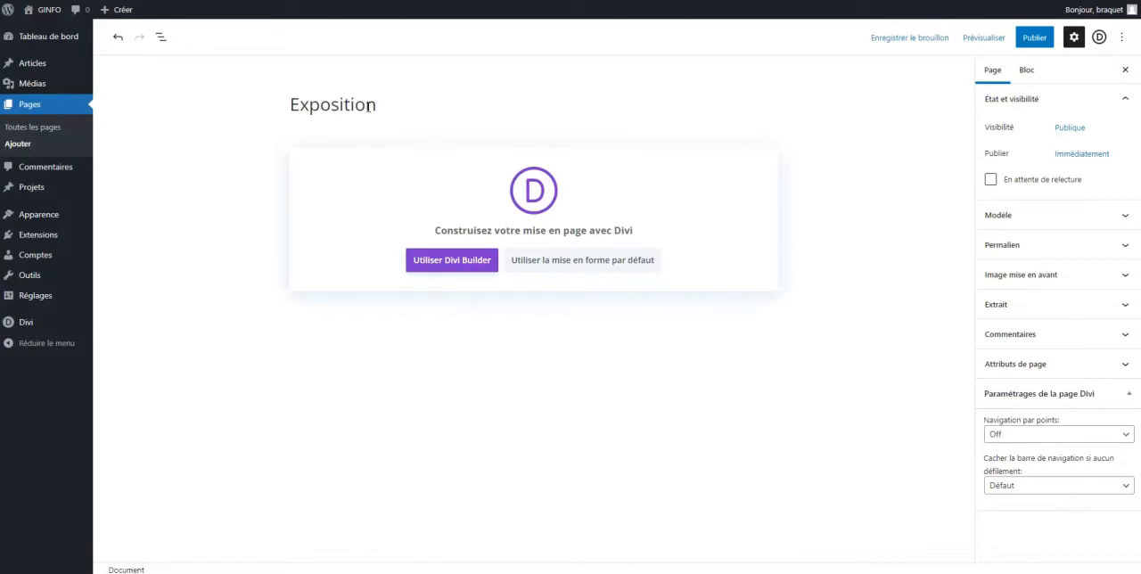
click(442, 259)
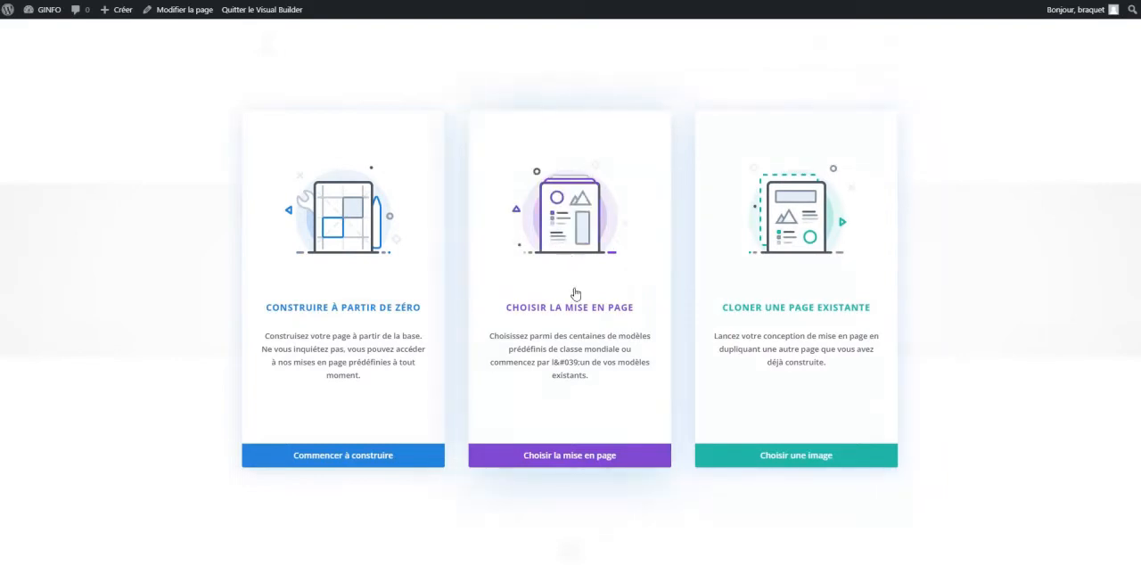
click(568, 452)
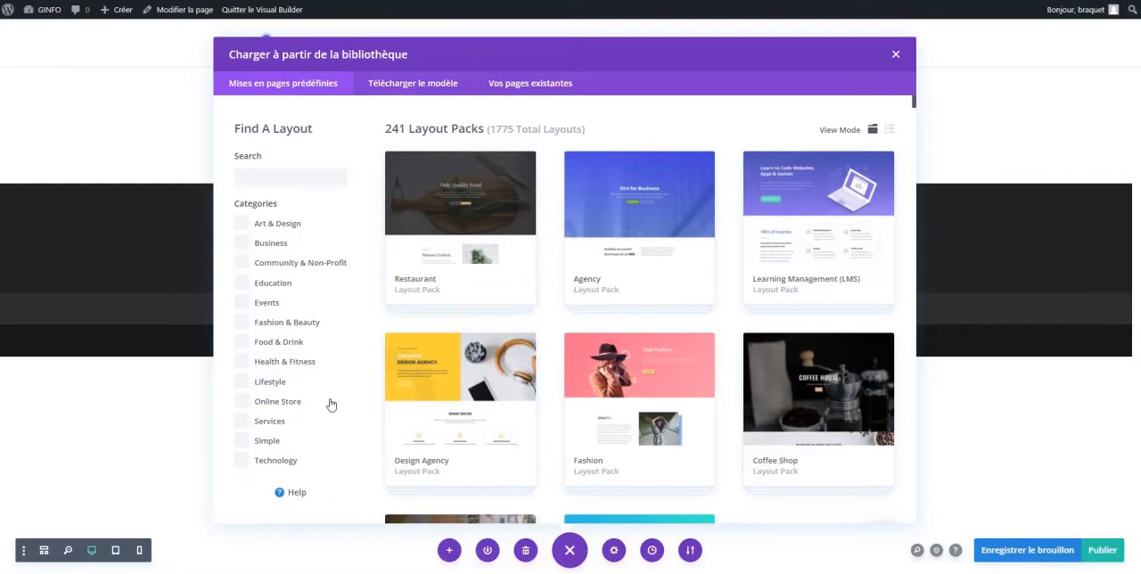
Browse the predefined layout packs and open the details of the Business Coach pack
scroll(626, 248, down, 5)
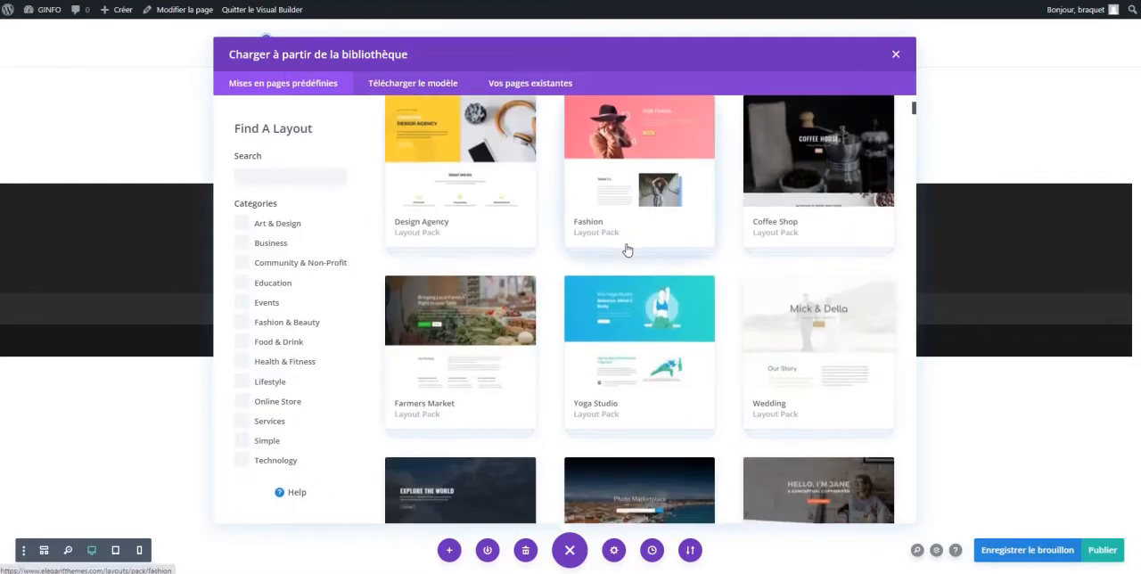
scroll(627, 250, down, 5)
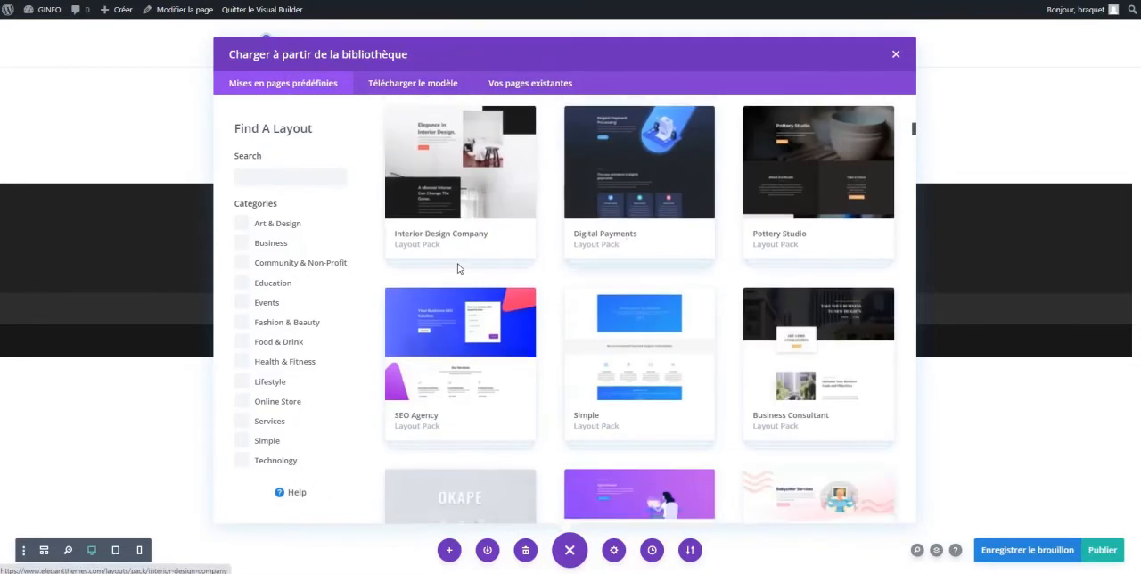
scroll(614, 306, down, 4)
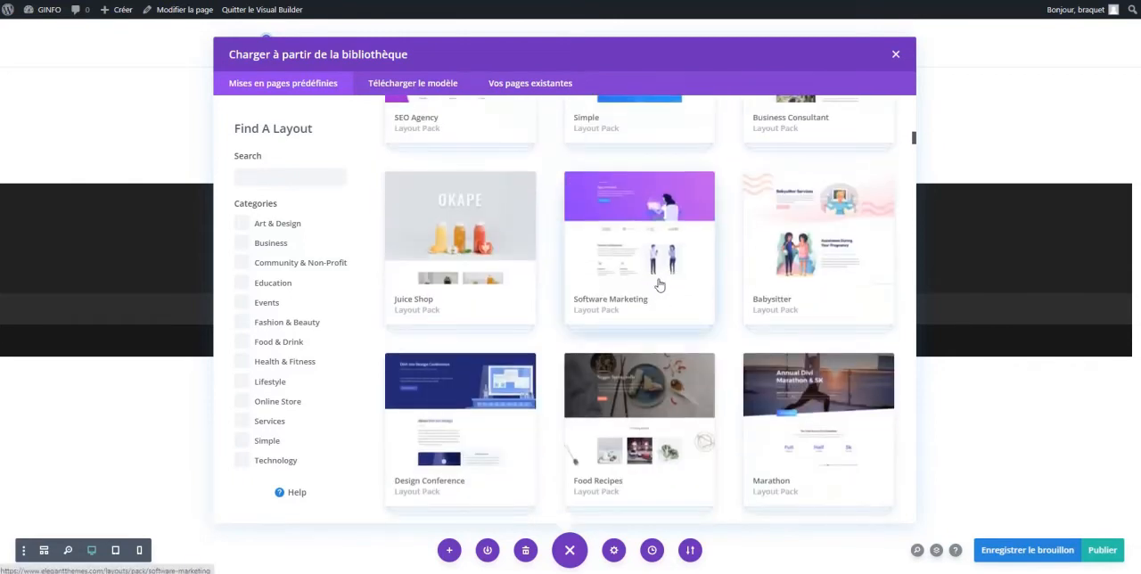
scroll(643, 245, down, 3)
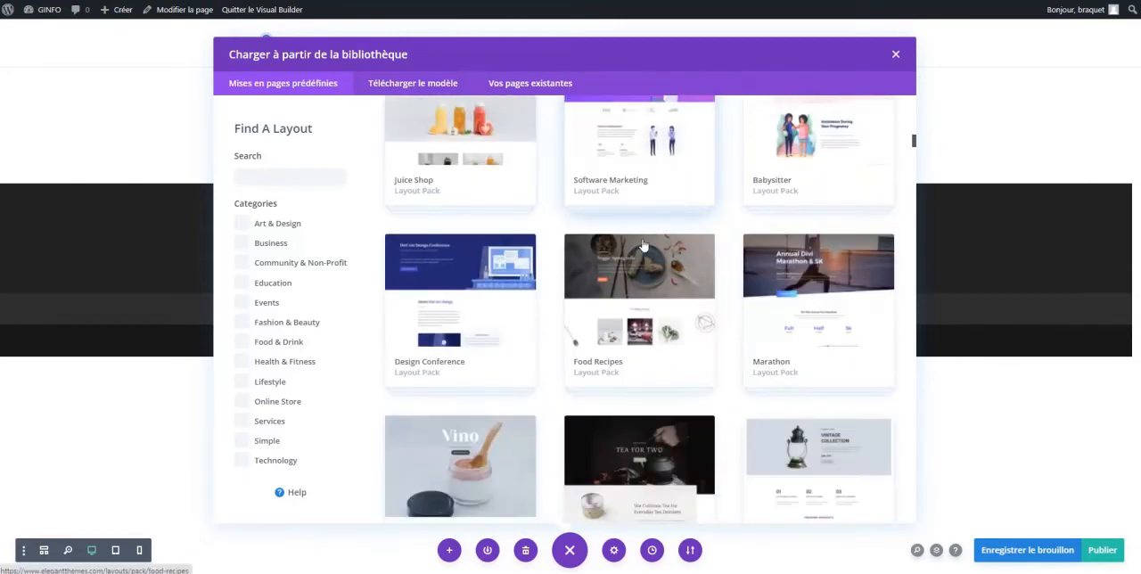
scroll(643, 245, down, 6)
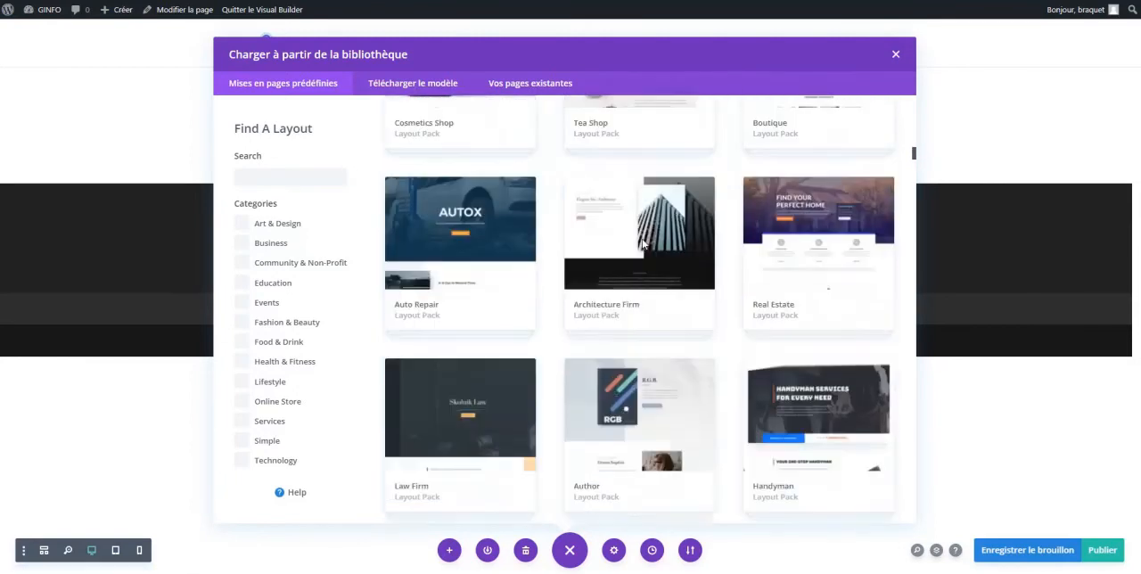
scroll(643, 243, down, 2)
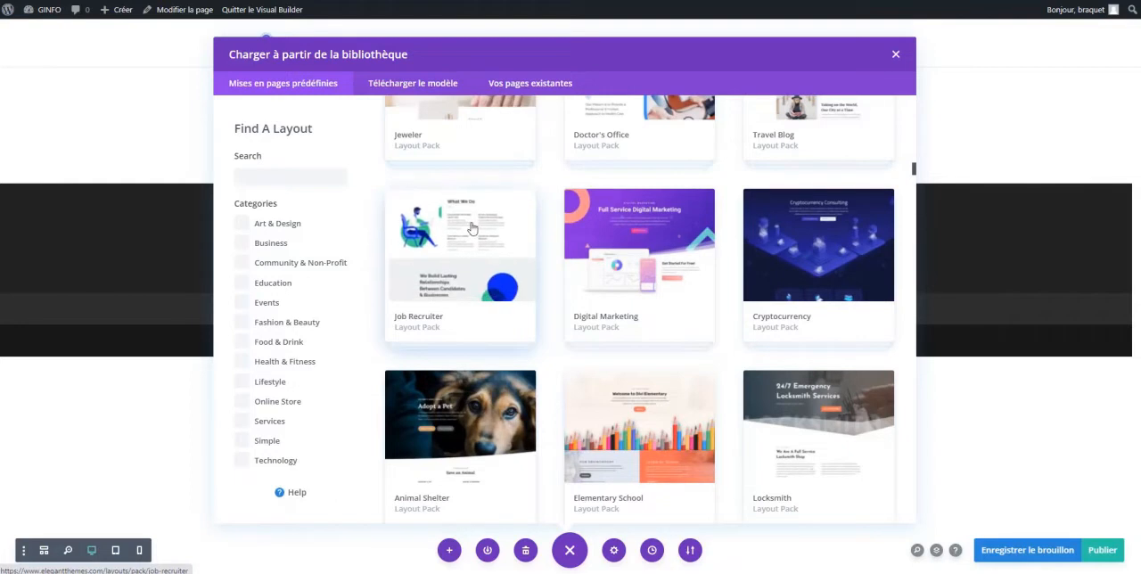
scroll(517, 232, down, 1)
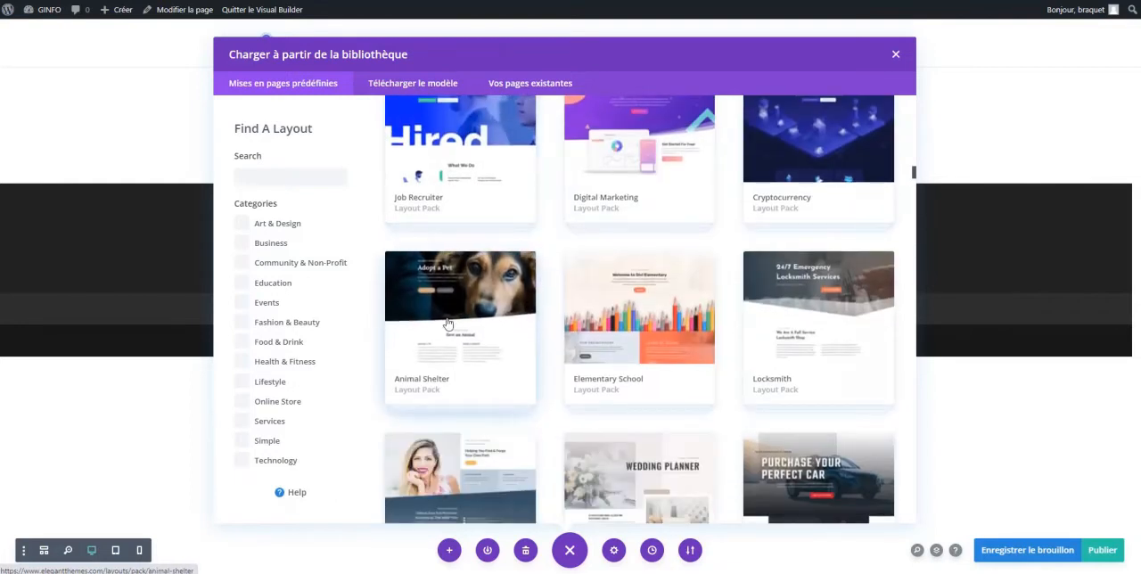
scroll(844, 295, down, 2)
scroll(844, 295, down, 1)
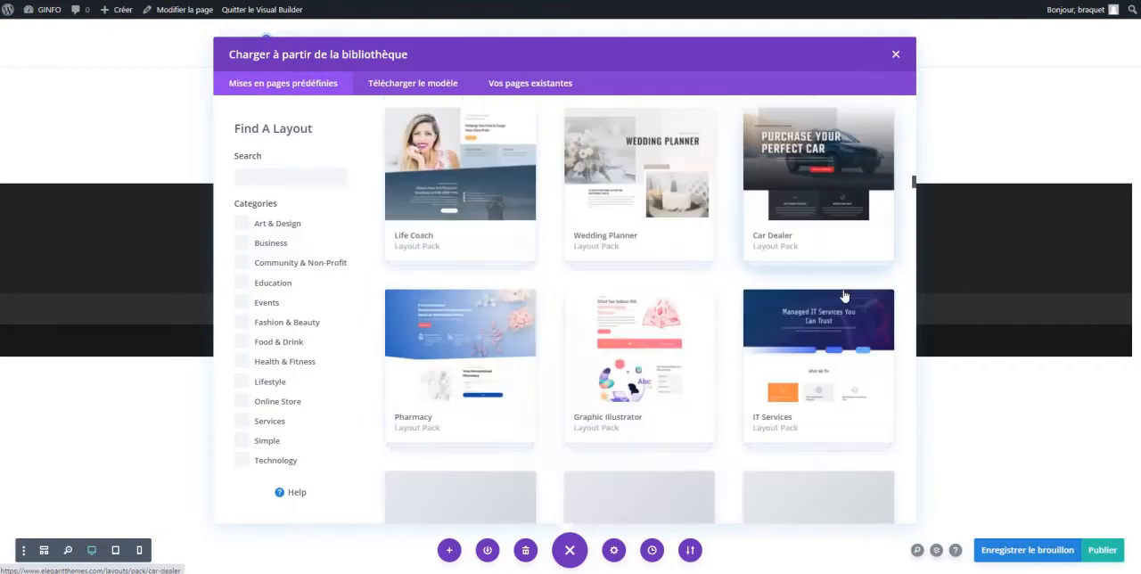
scroll(843, 295, down, 1)
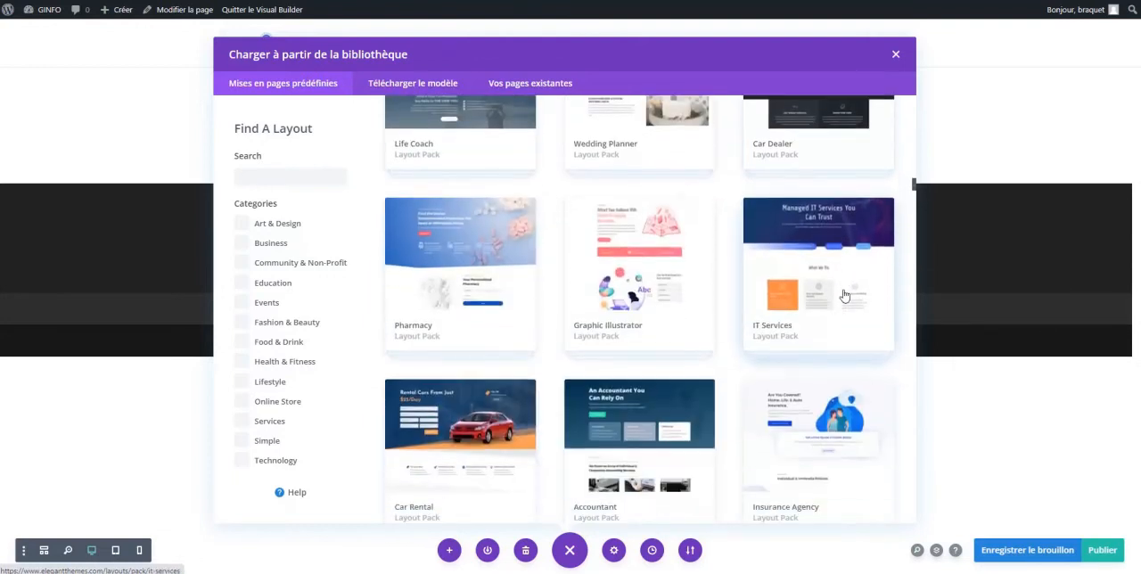
scroll(582, 307, down, 2)
scroll(588, 307, down, 2)
scroll(602, 305, down, 1)
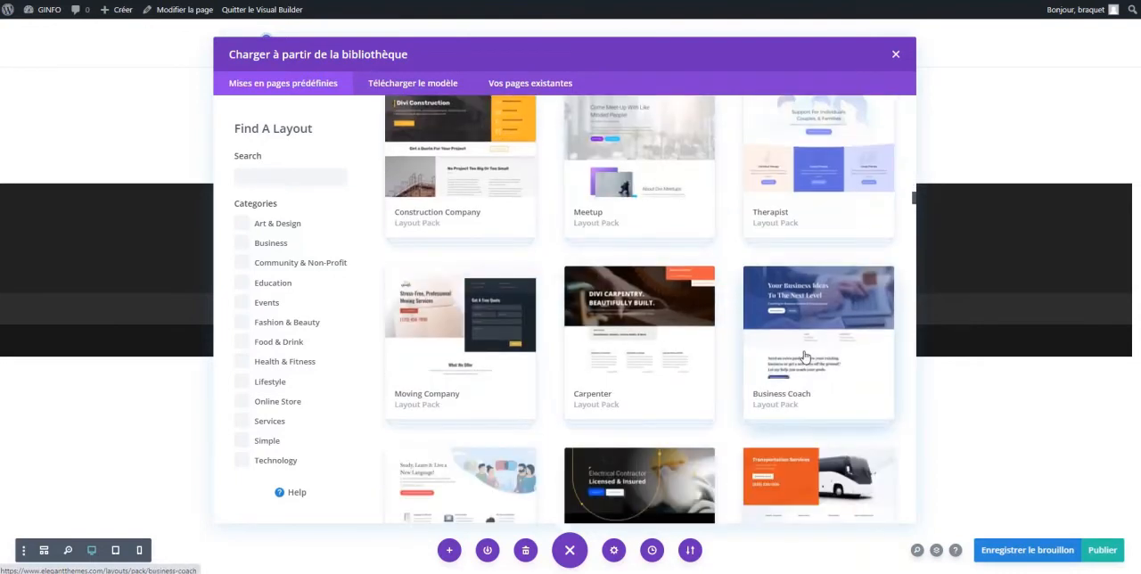
click(810, 306)
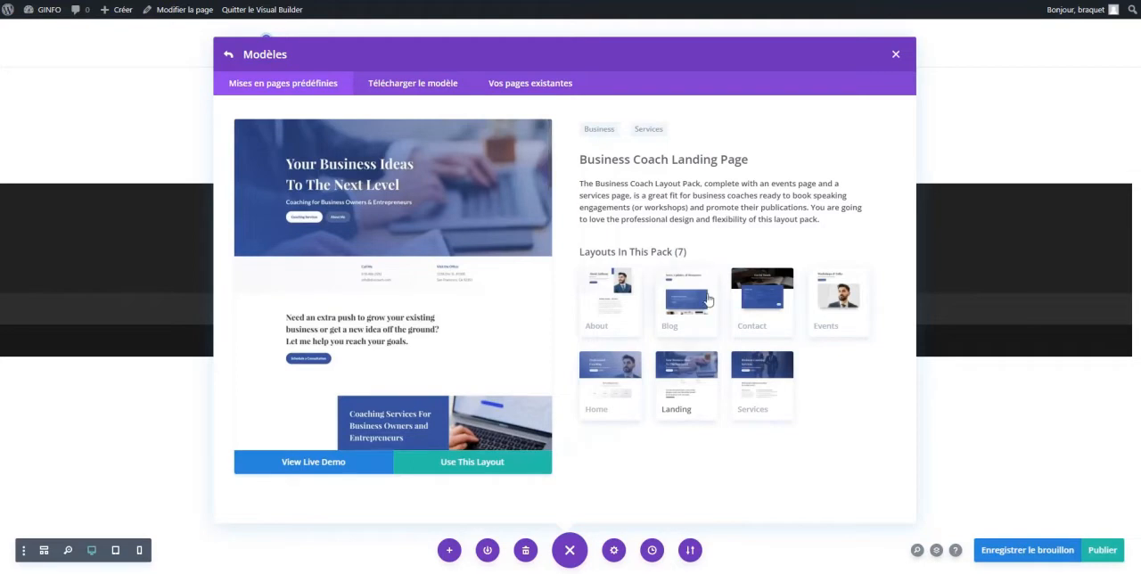
Preview the Blog, Contact, Home, Landing and Services layouts of the Business Coach pack and apply the Home layout to the page
click(680, 300)
click(749, 298)
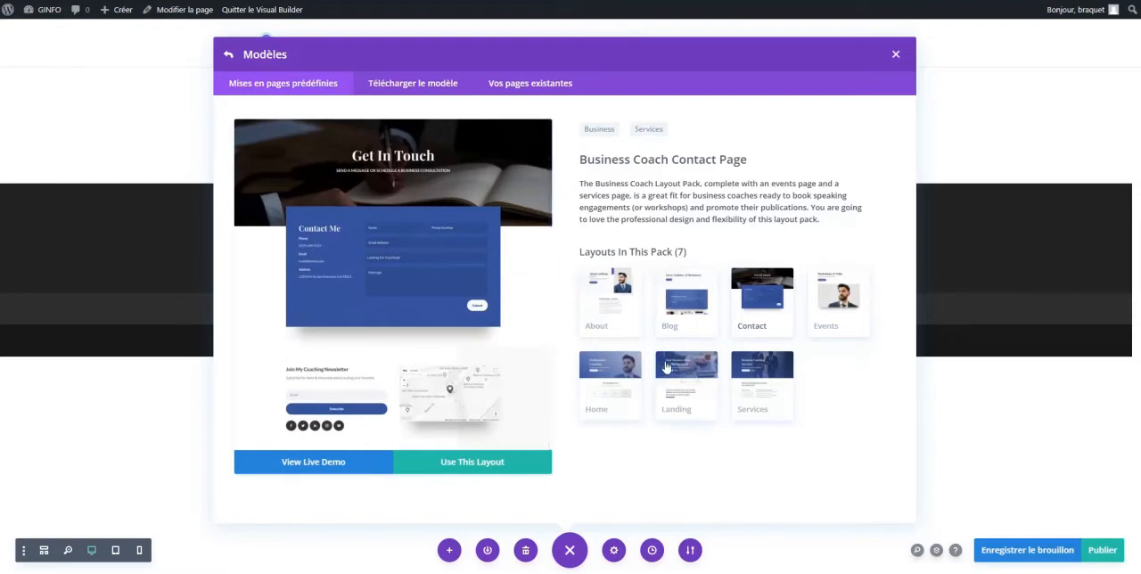
click(611, 370)
click(684, 373)
click(755, 373)
click(607, 372)
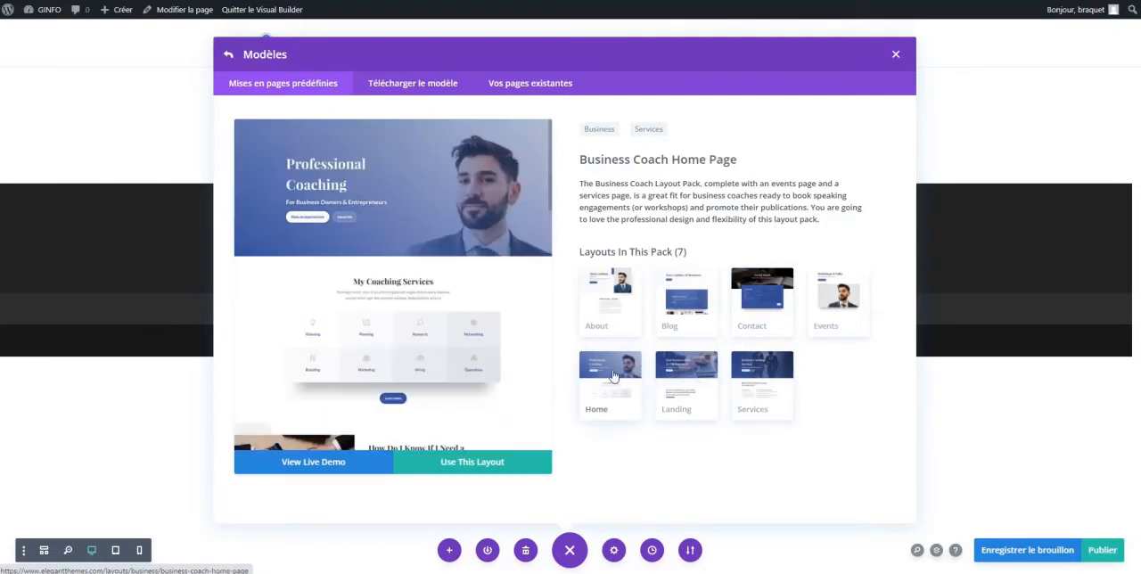
click(469, 466)
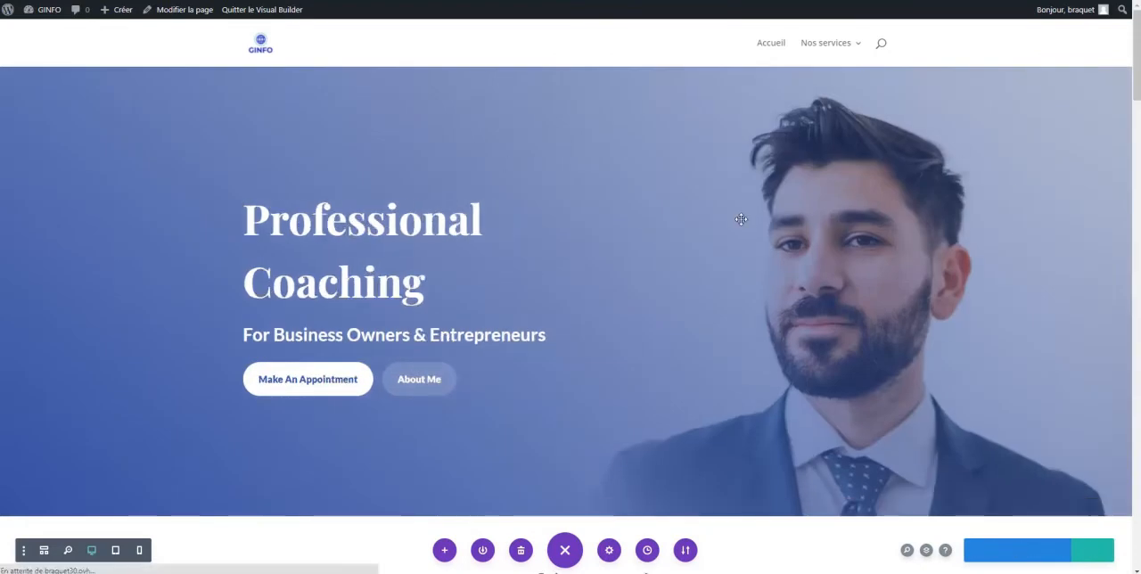
Try editing the header title directly on the page by replacing "Professional" with "kµù"
click(386, 214)
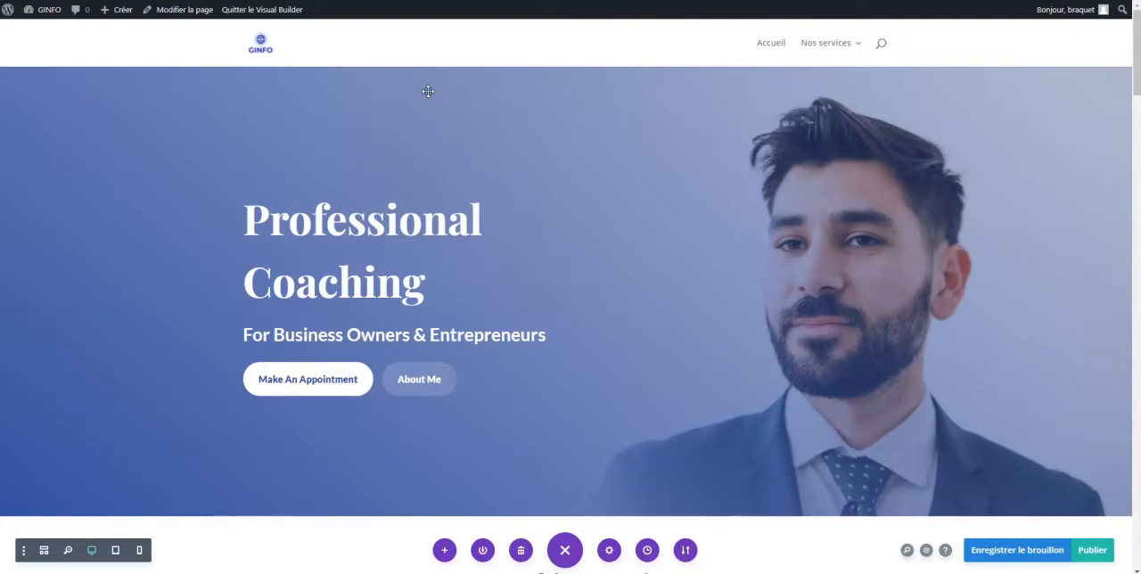
scroll(428, 91, down, 1)
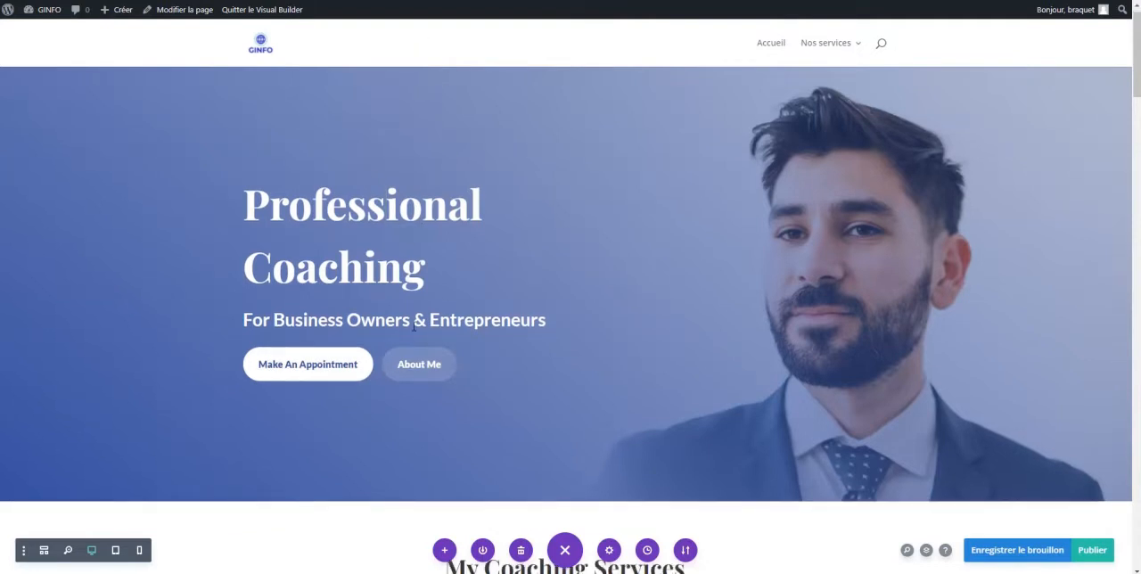
scroll(424, 276, down, 3)
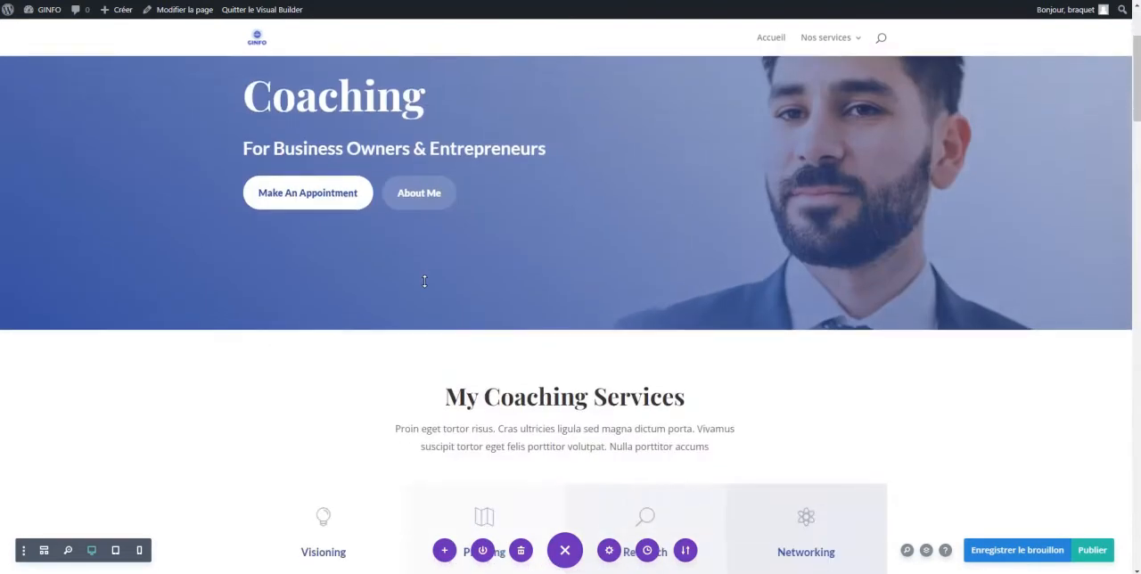
scroll(424, 278, up, 4)
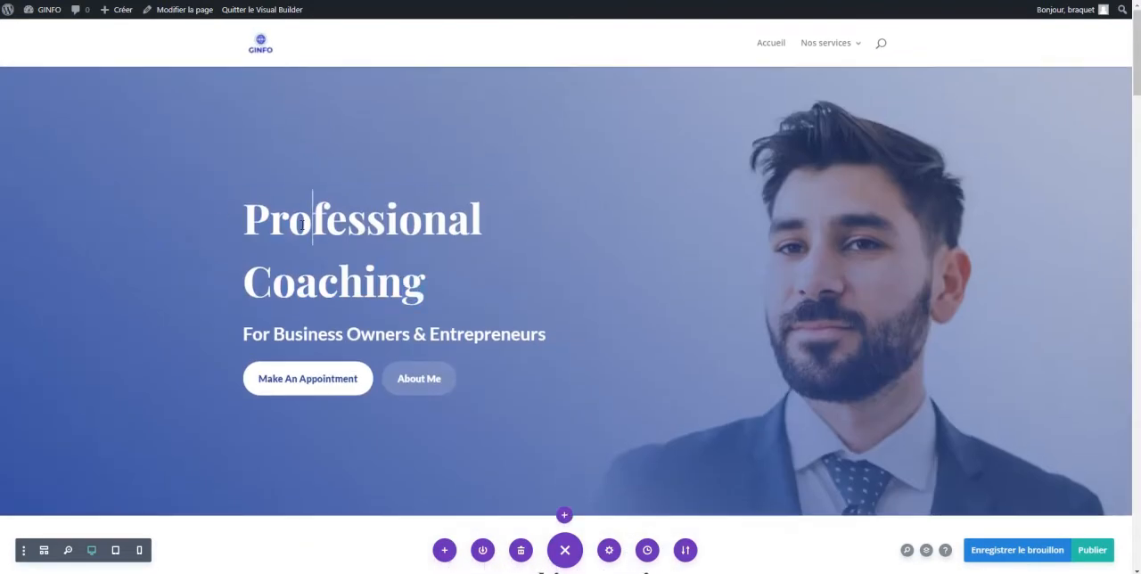
double_click(302, 225)
text(kµù)
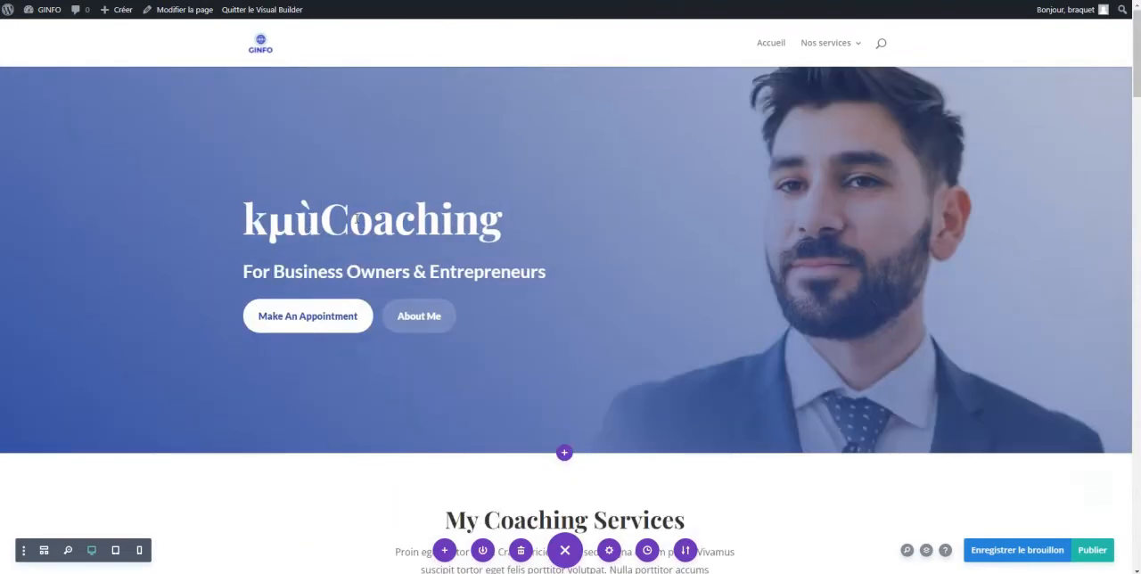
click(402, 439)
scroll(348, 477, down, 2)
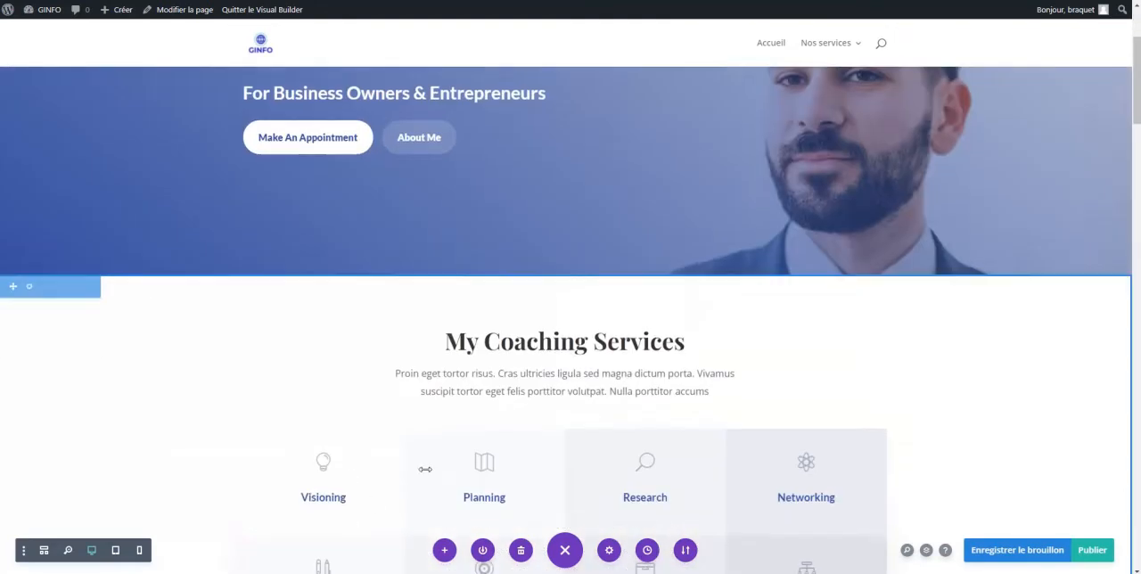
scroll(193, 308, up, 2)
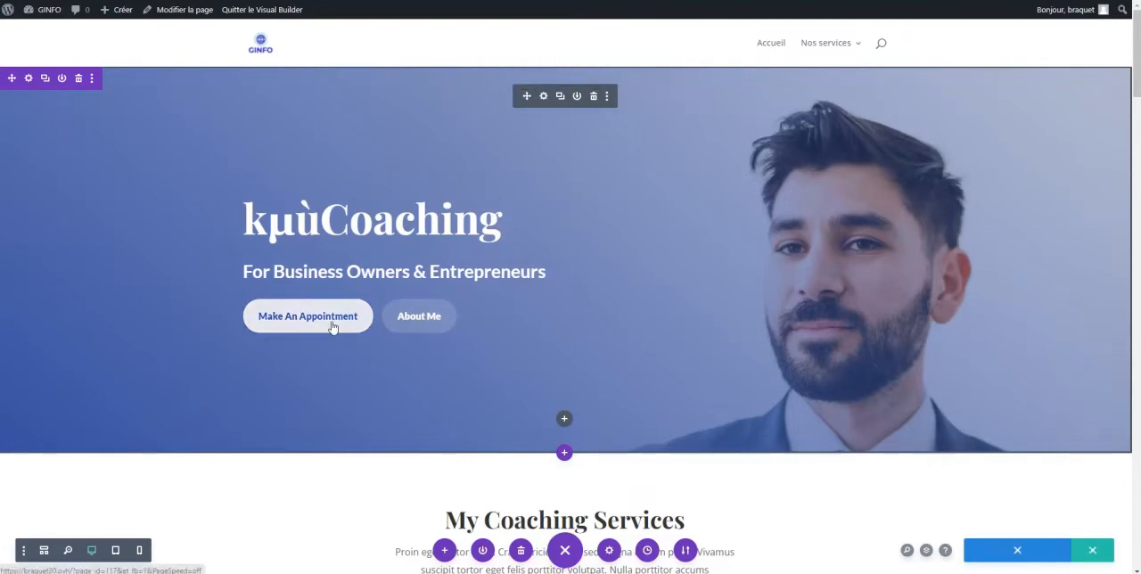
Open the full-screen header's settings and set its title to "Exposition"
click(542, 98)
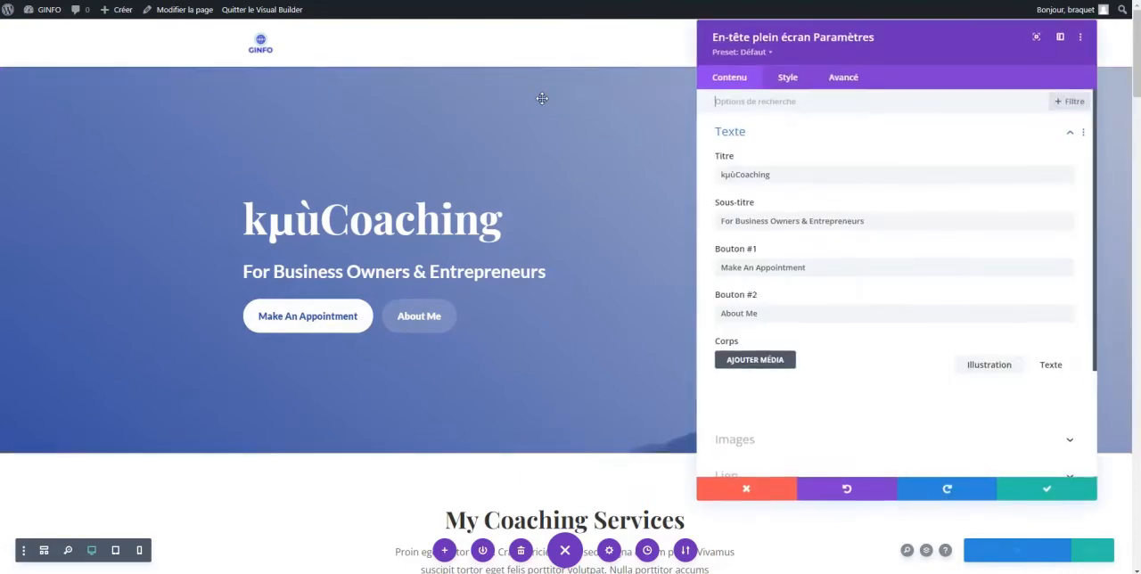
double_click(771, 176)
text(Exposition)
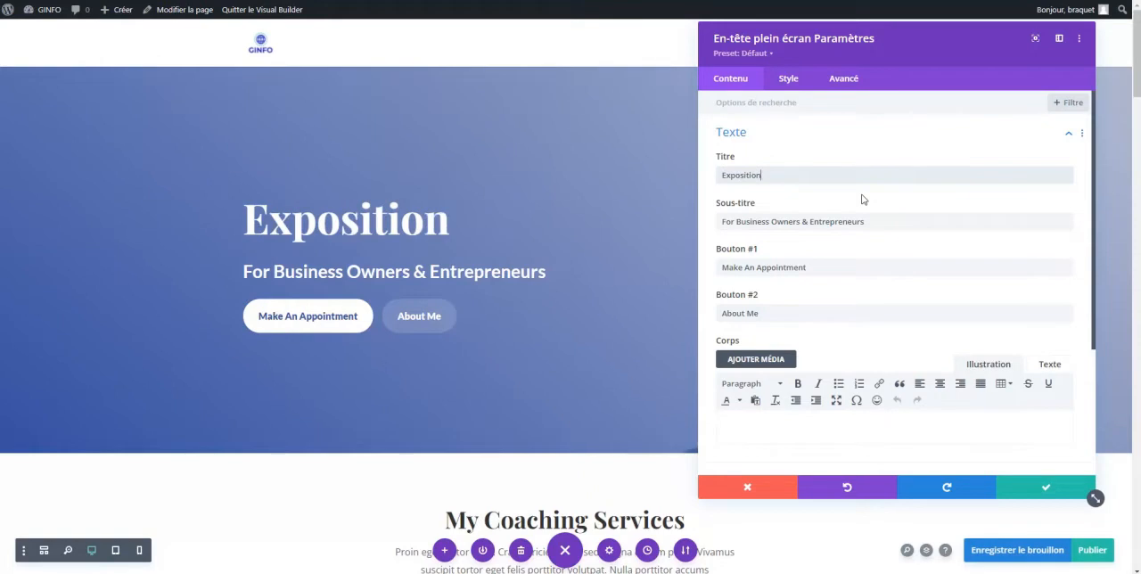
Replace the header's subtitle with "Histoire de Wordpress"
drag(875, 222, 691, 221)
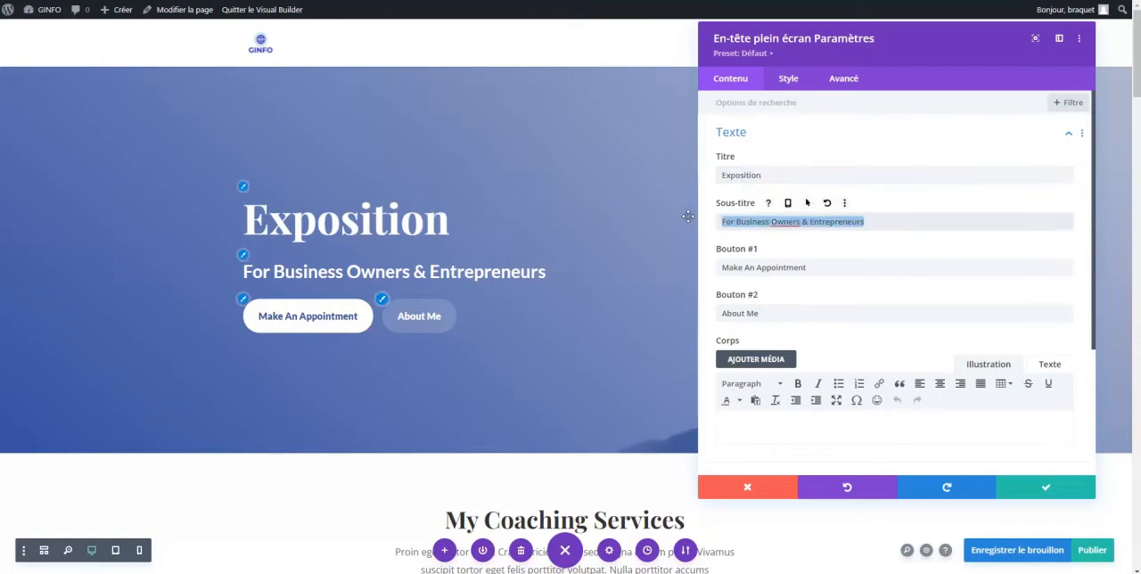
text(W)
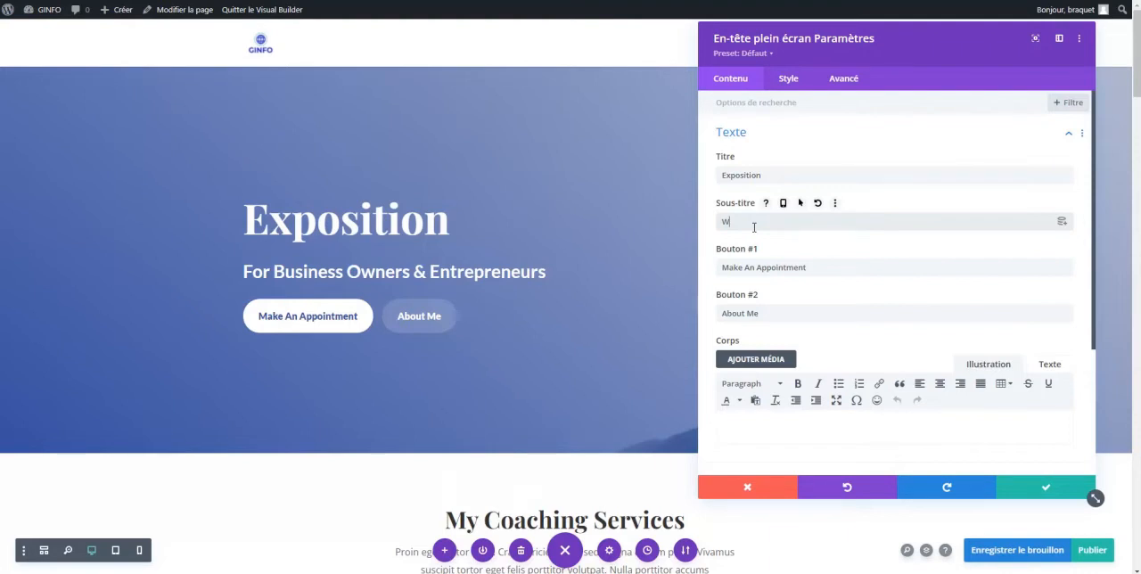
text(orpd)
key(BackSpace)
key(BackSpace)
key(BackSpace)
key(BackSpace)
key(BackSpace)
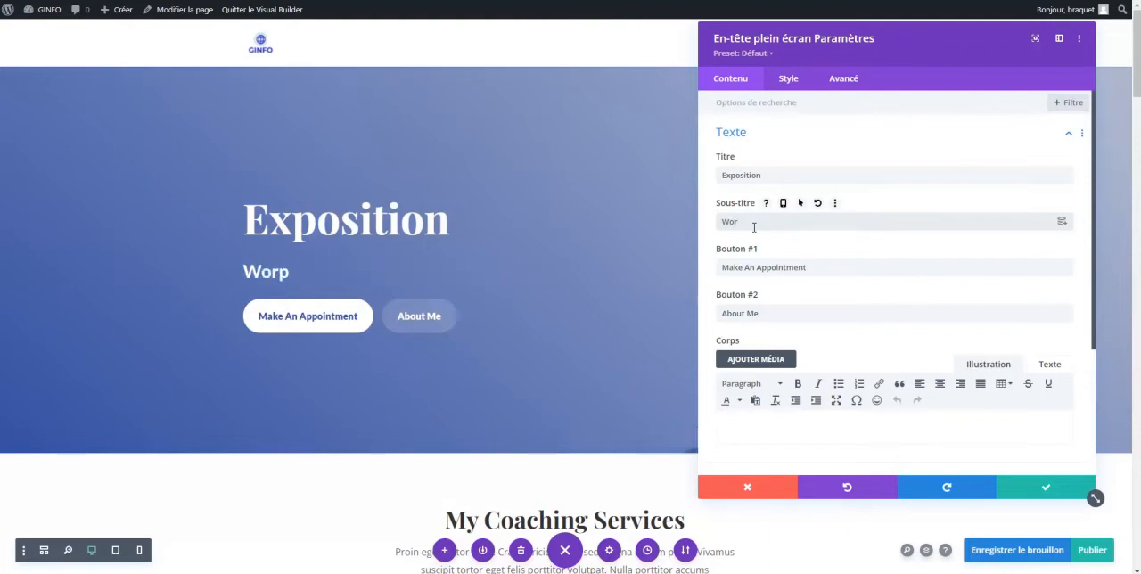
text(Histoi)
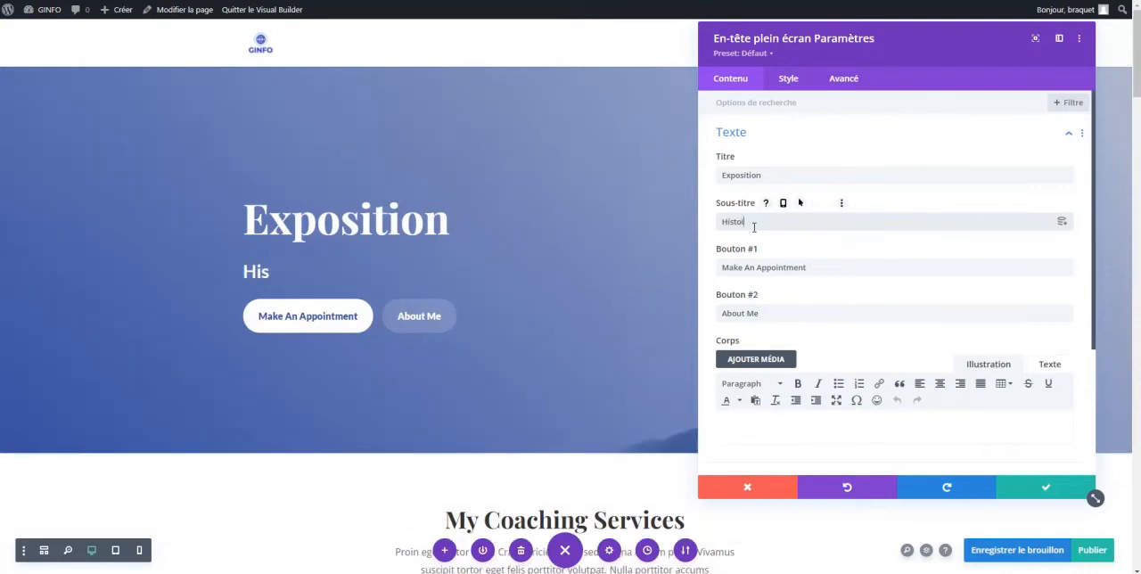
text(re de Wordpress)
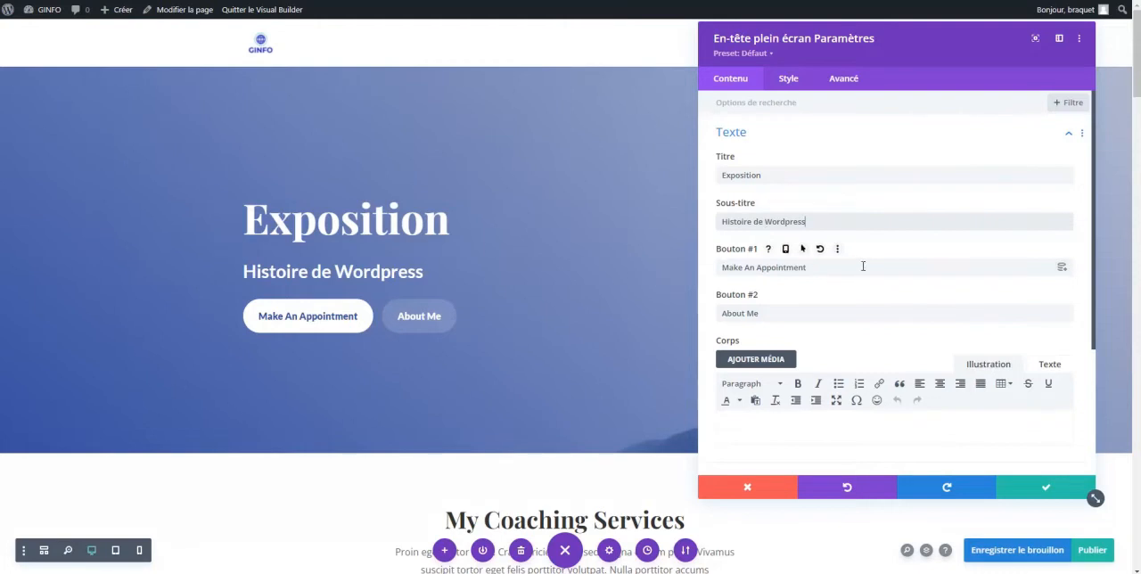
Remove both header buttons by clearing the texts of button #2 and button #1
triple_click(757, 313)
key(BackSpace)
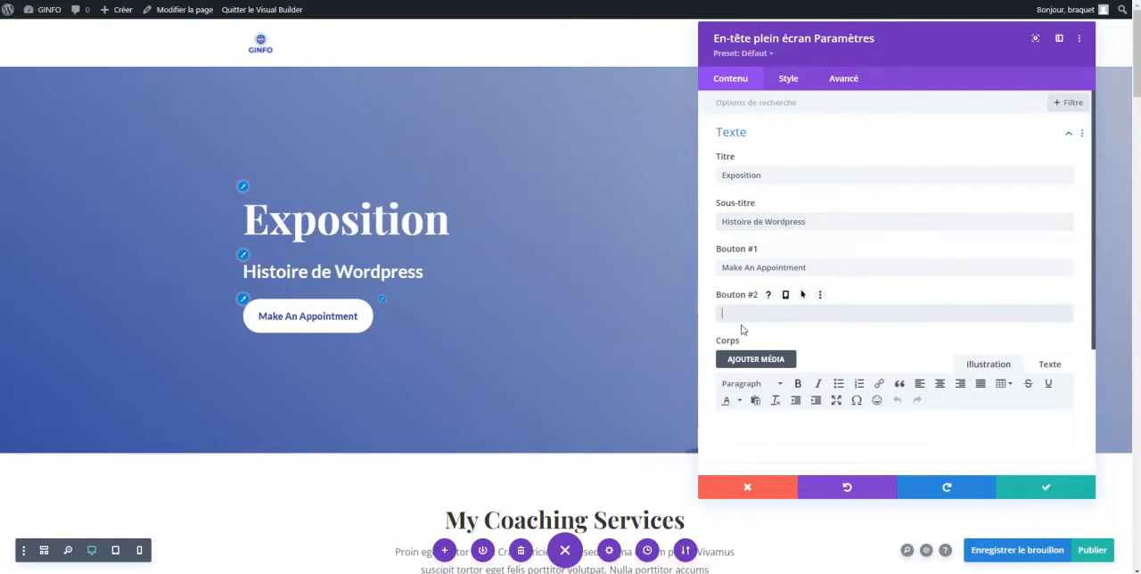
triple_click(822, 271)
key(BackSpace)
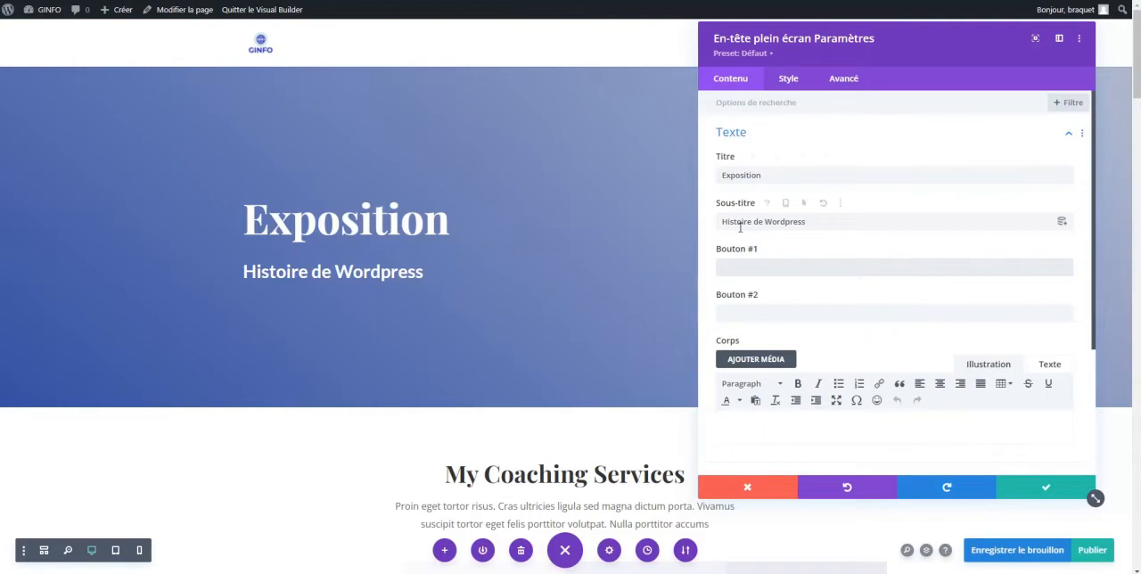
Try red and orange for the header title's text colour and set it to a custom green
scroll(751, 175, down, 1)
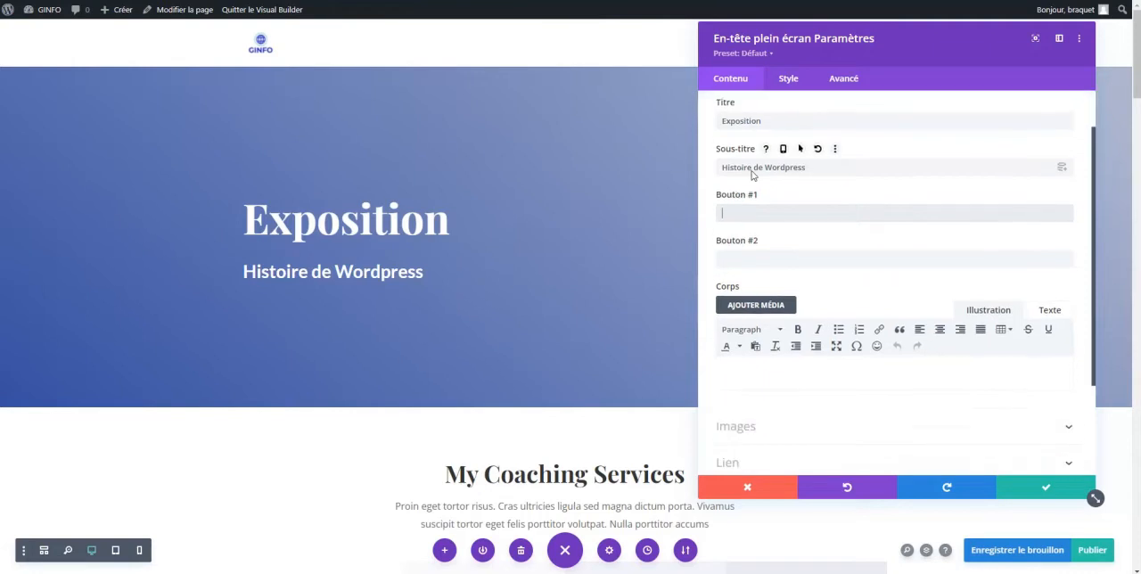
click(789, 82)
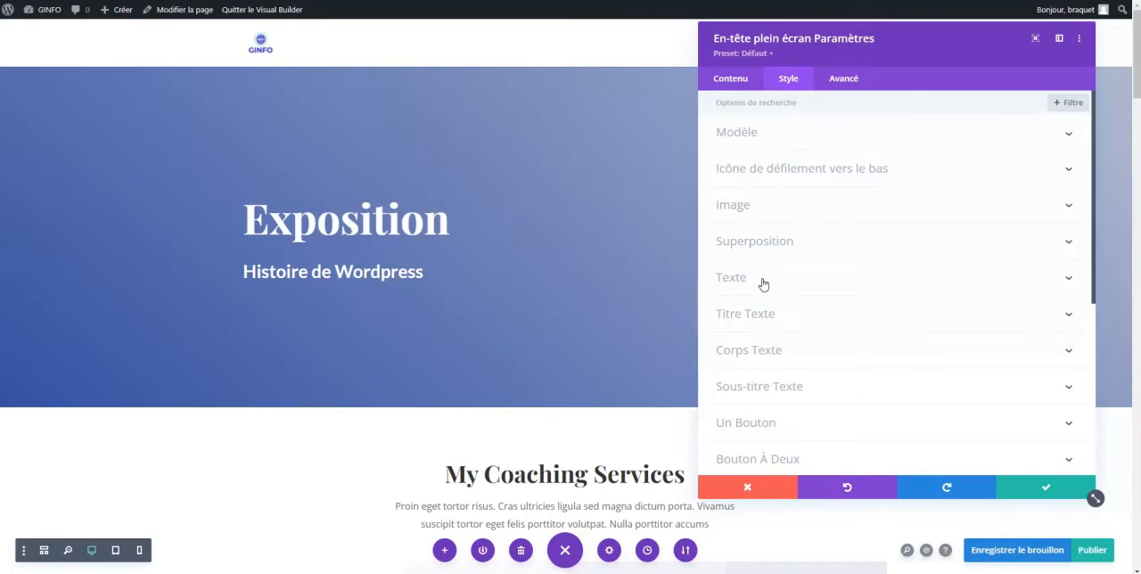
click(765, 314)
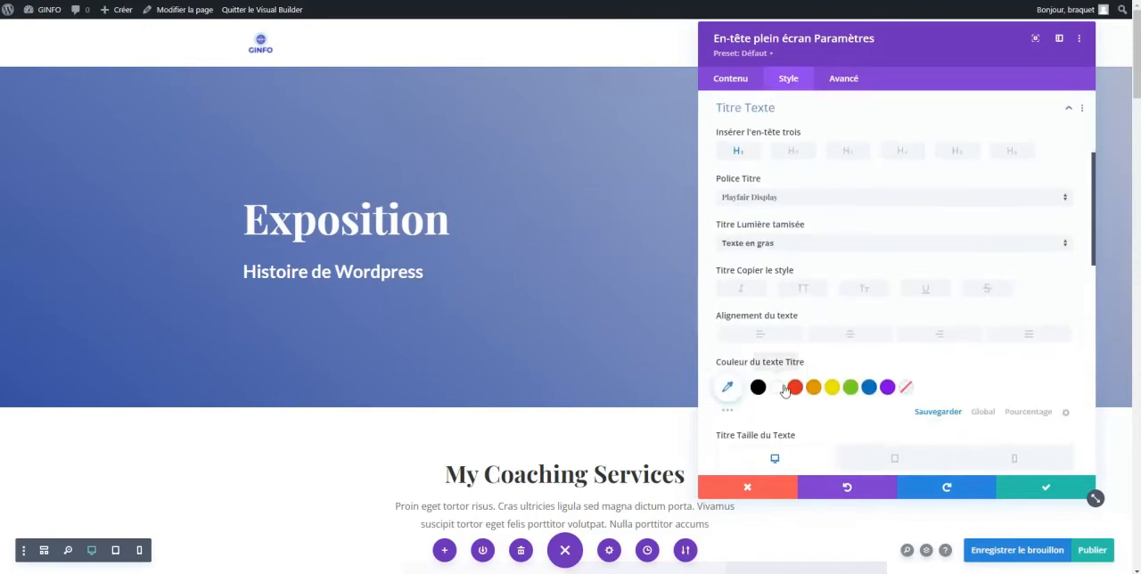
scroll(782, 385, down, 1)
click(795, 328)
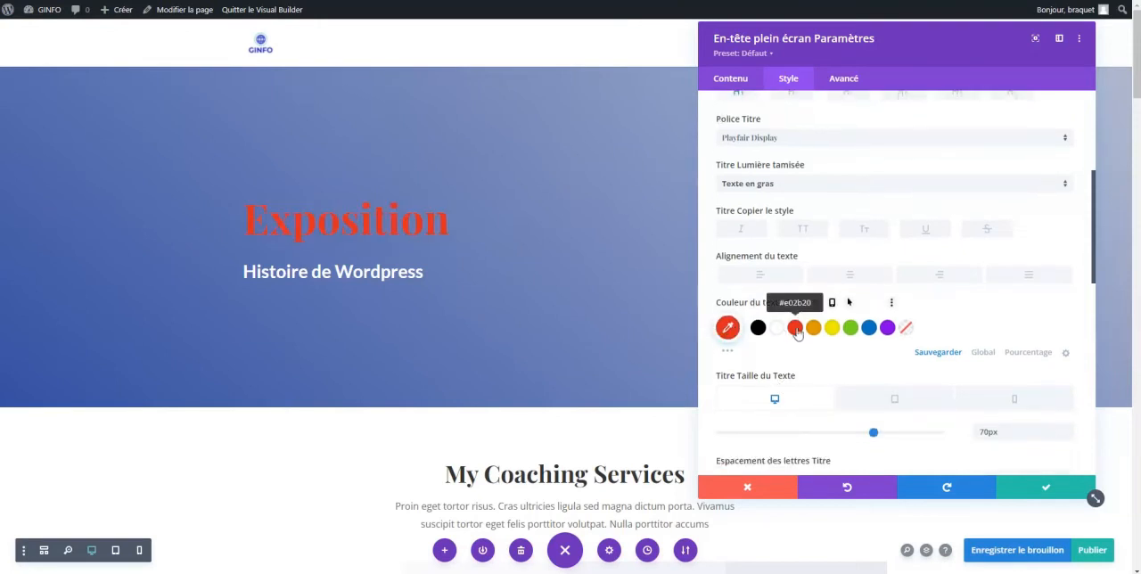
click(813, 328)
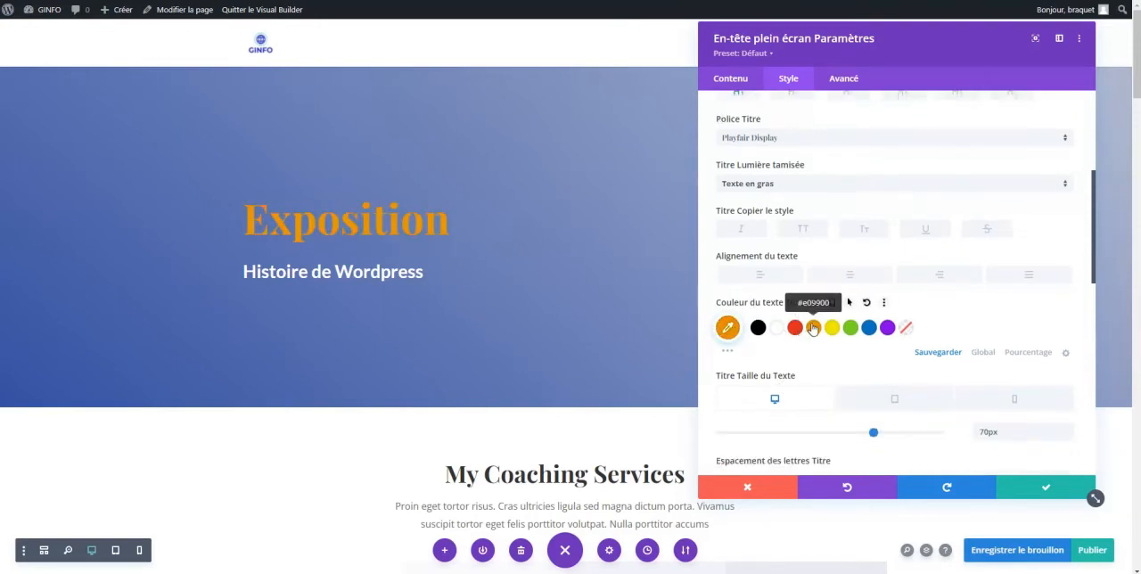
click(727, 327)
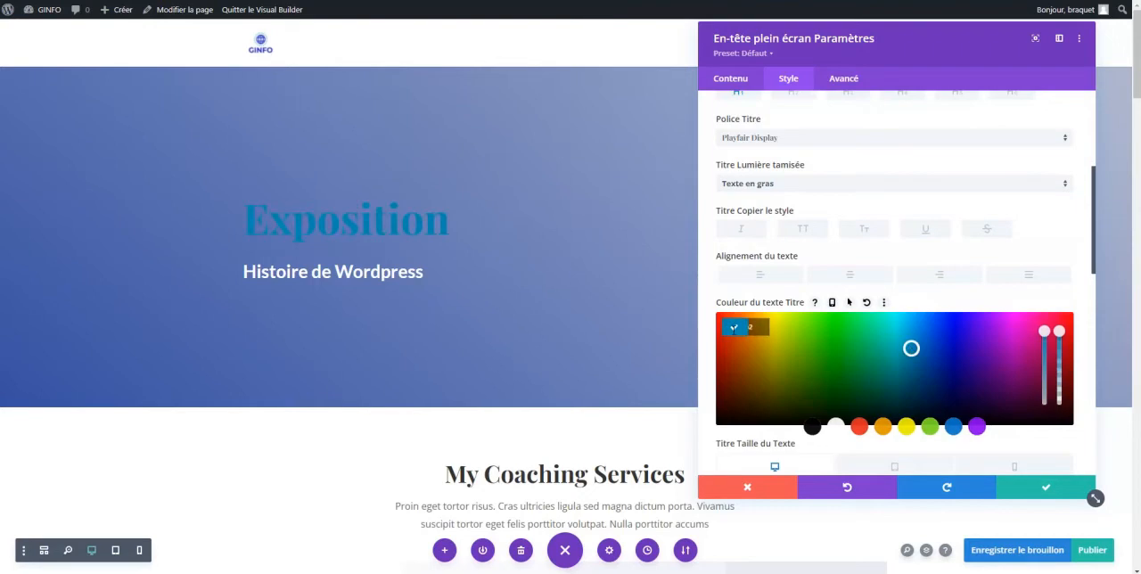
drag(910, 349, 855, 329)
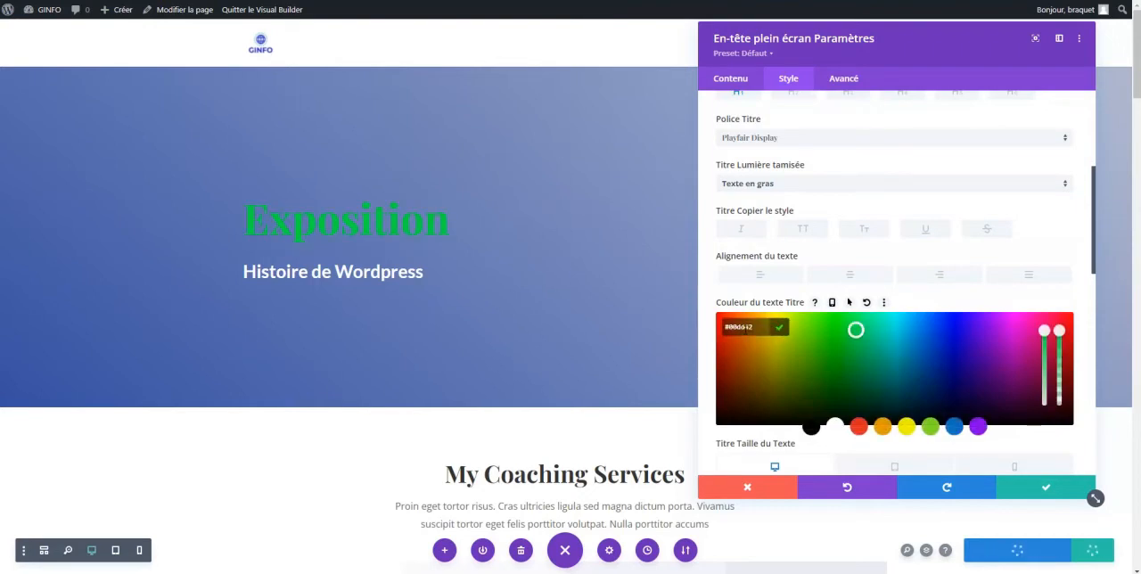
Set the header title's font to Akaya Kanadaka
scroll(754, 169, up, 5)
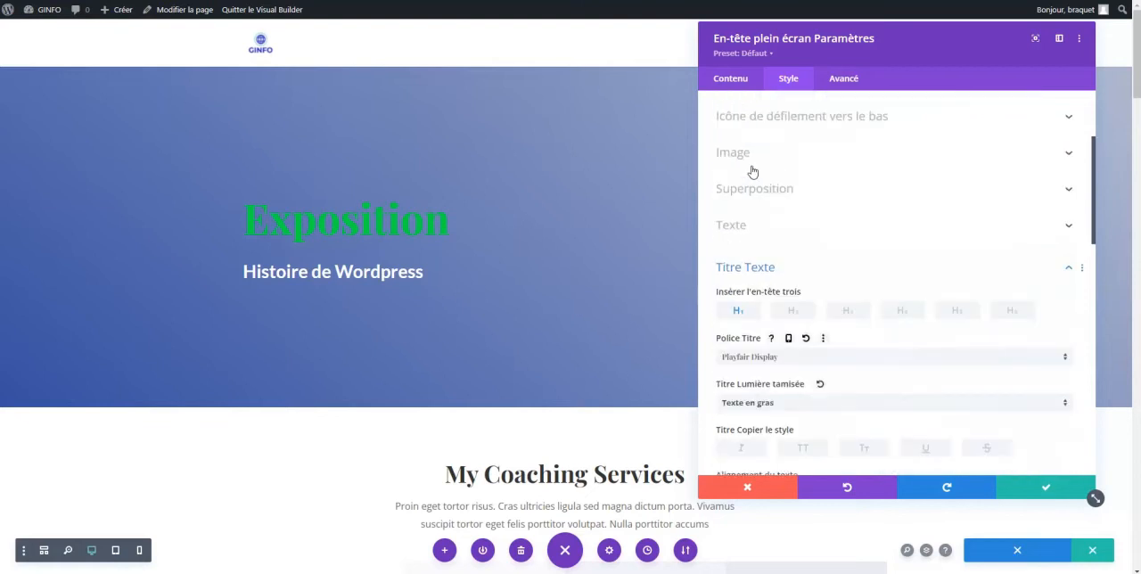
scroll(750, 377, down, 1)
click(805, 323)
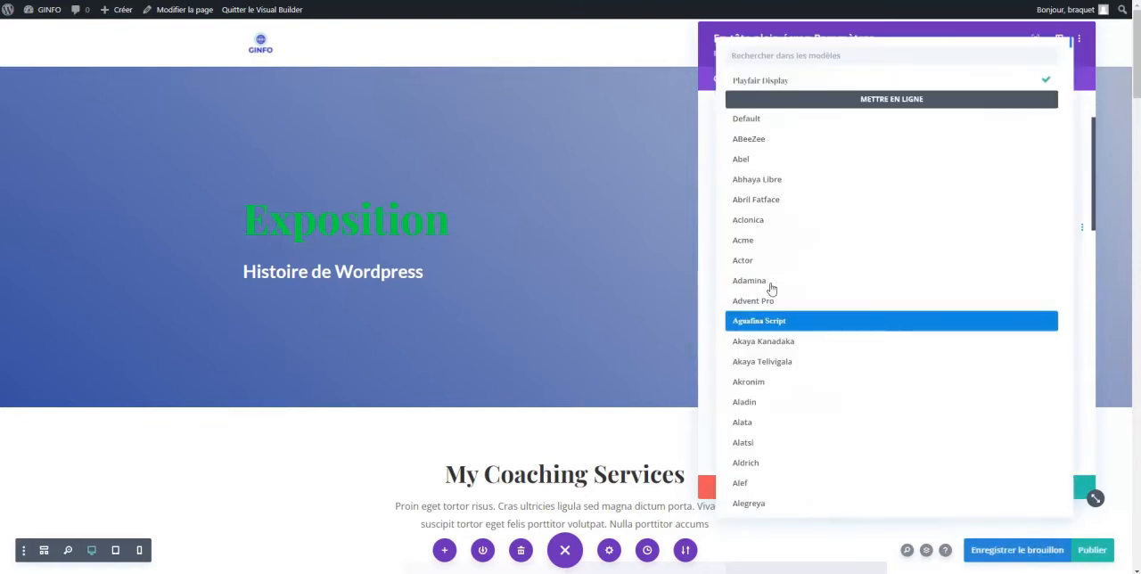
click(757, 341)
scroll(761, 346, down, 1)
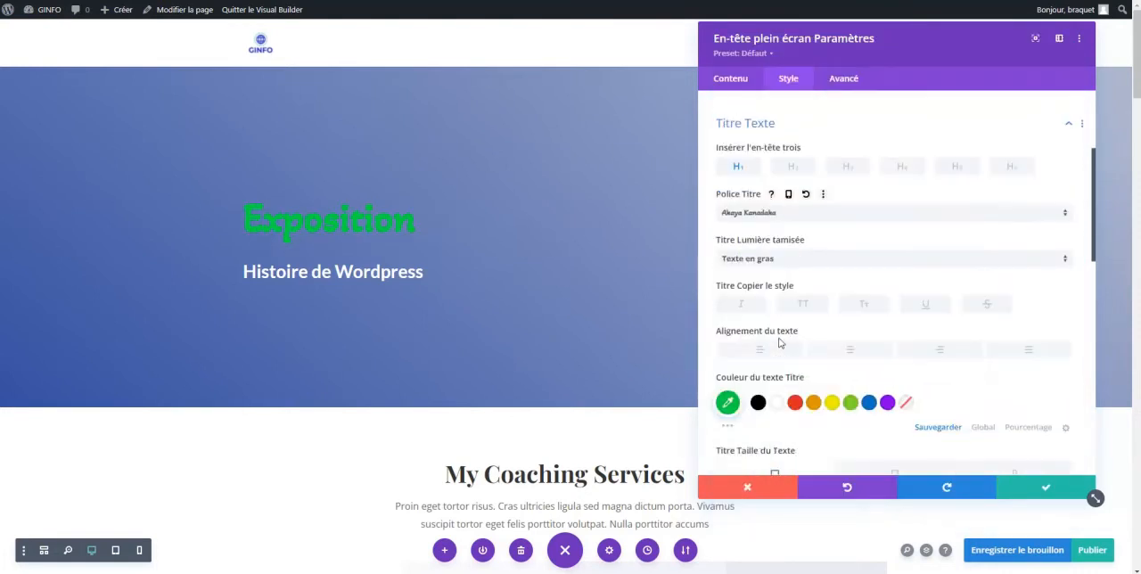
Try the second and third heading levels for the header title and review its size and spacing options
scroll(779, 342, up, 5)
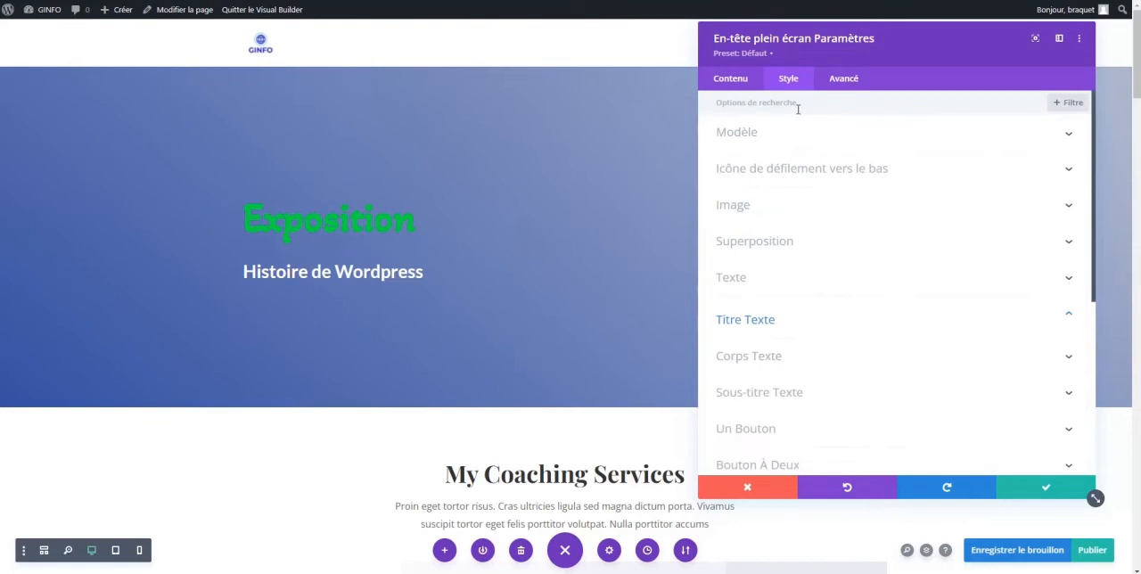
click(747, 319)
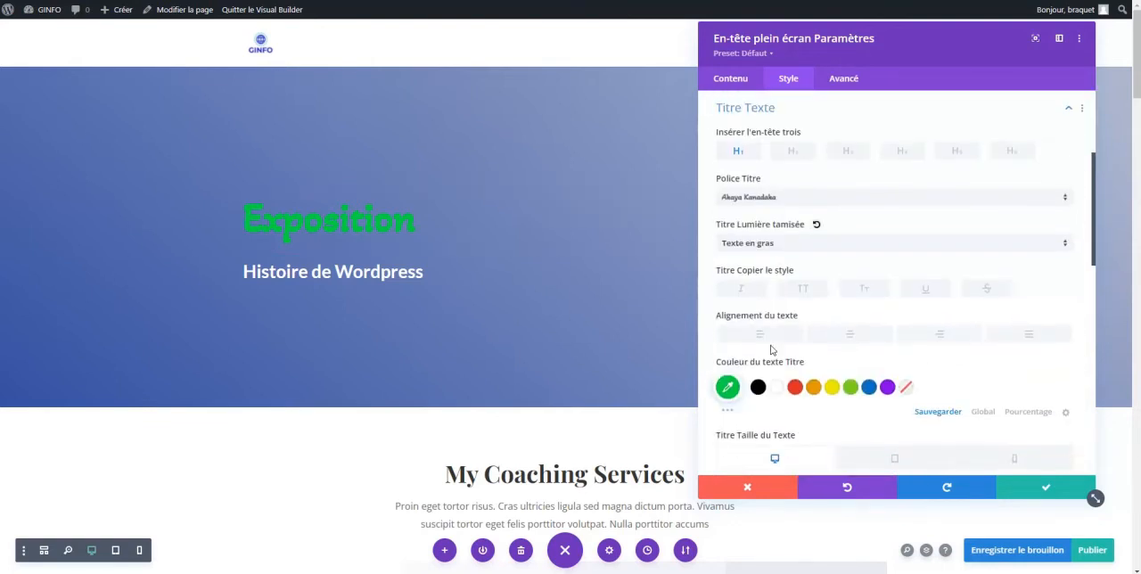
click(791, 151)
click(847, 154)
scroll(806, 226, down, 10)
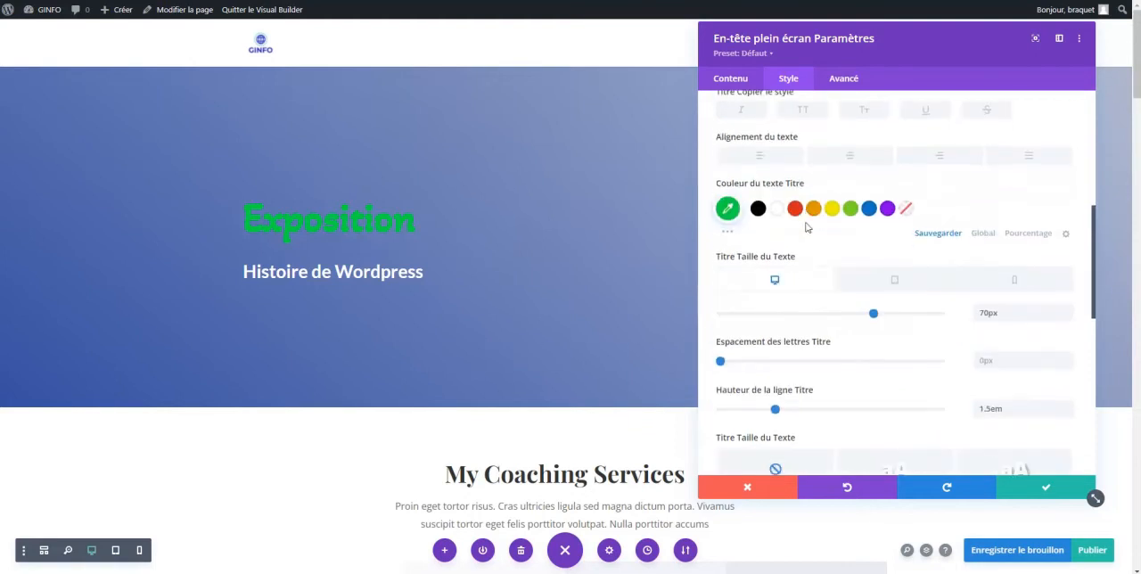
scroll(776, 200, up, 1)
Set the header subtitle's text colour to orange (#e09900) and its text size to 32px
click(776, 198)
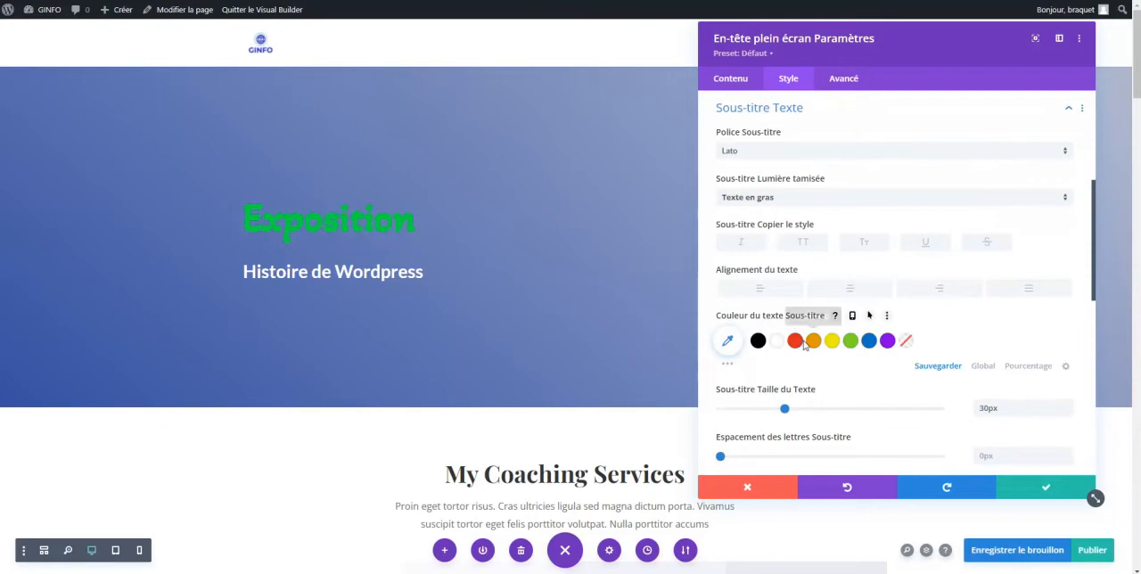
click(811, 344)
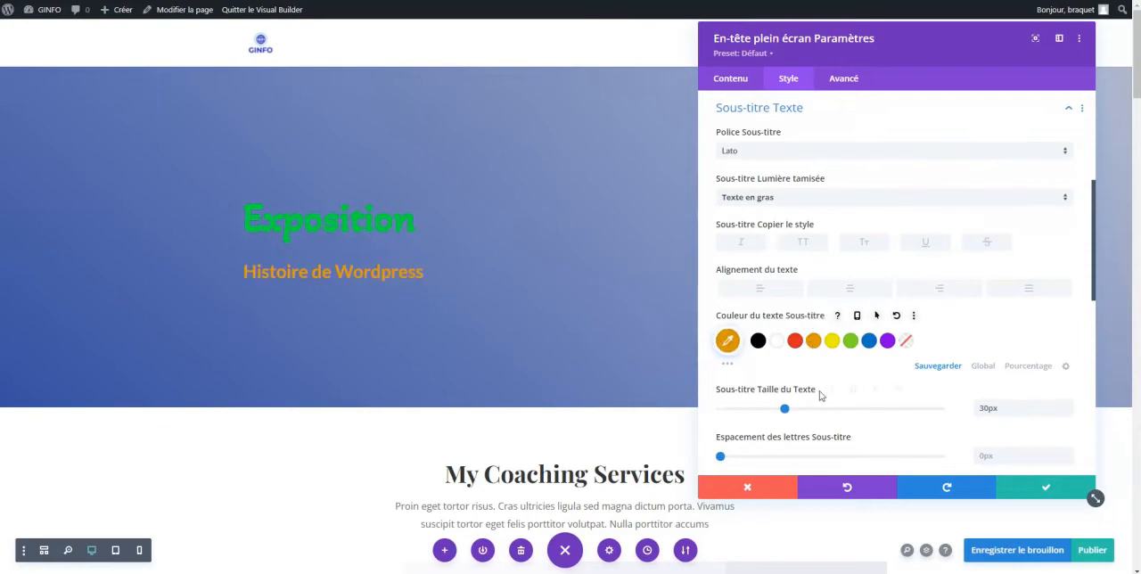
scroll(818, 385, down, 3)
mouse_move(789, 293)
mouse_down()
mouse_move(820, 294)
mouse_move(791, 295)
mouse_up()
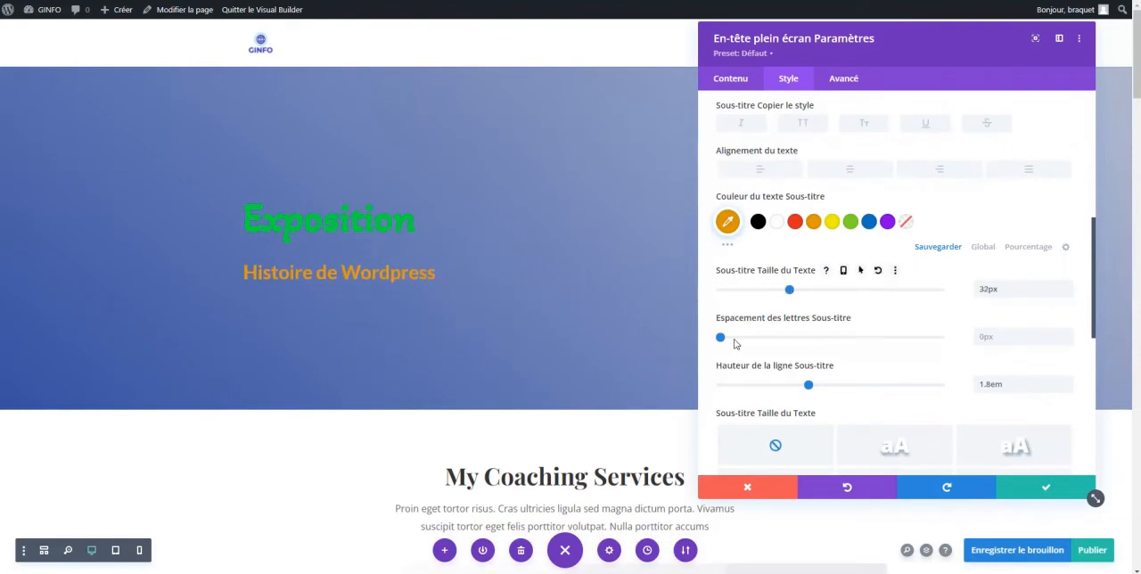
Review the header module's text, image and link content options
scroll(771, 342, down, 1)
scroll(772, 341, up, 5)
click(730, 79)
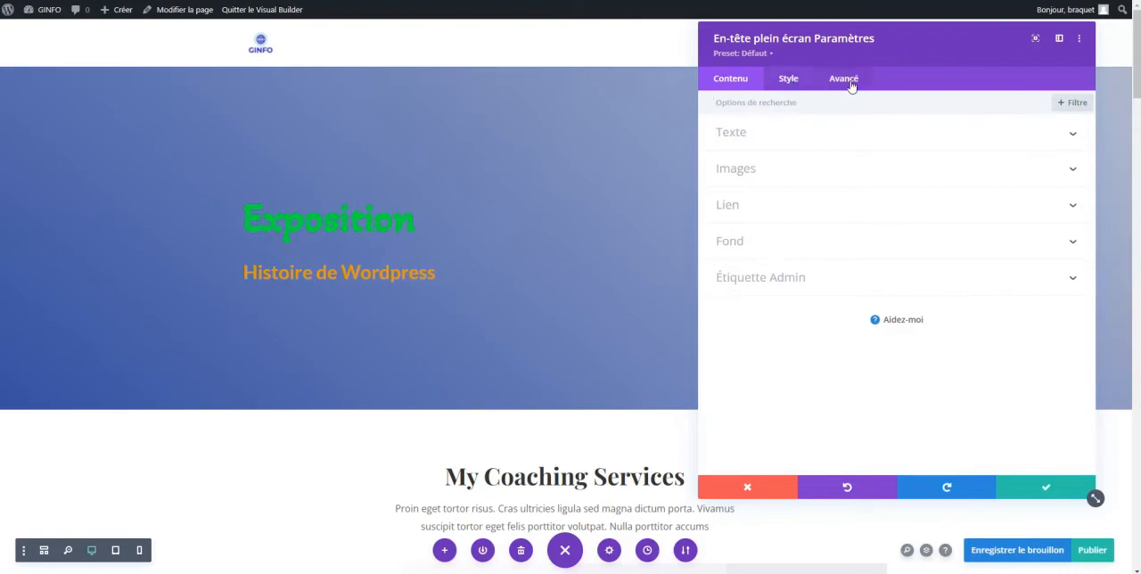
click(745, 134)
scroll(757, 257, down, 2)
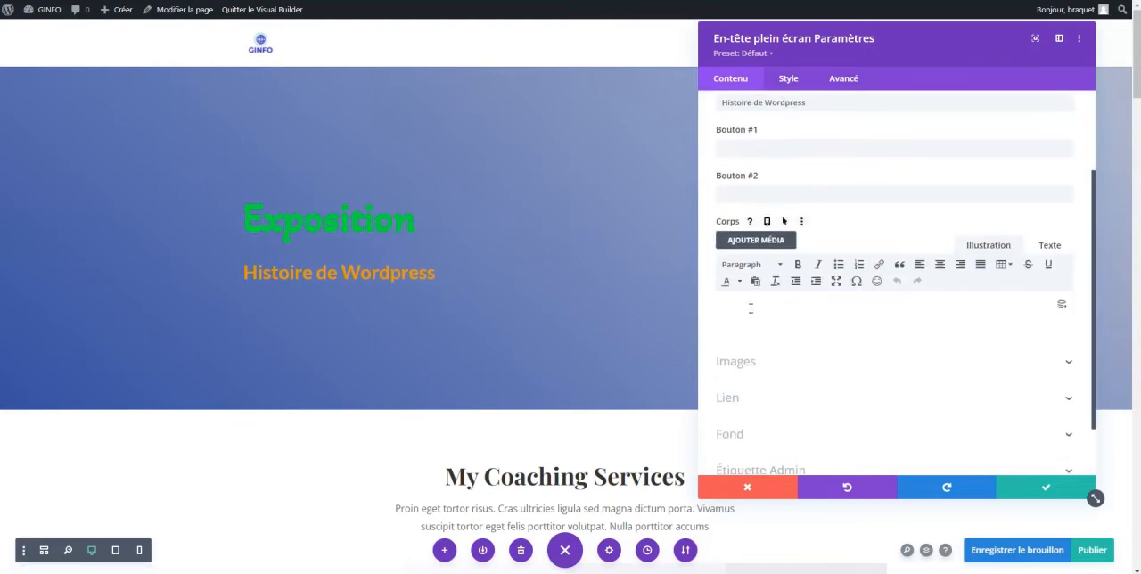
click(754, 364)
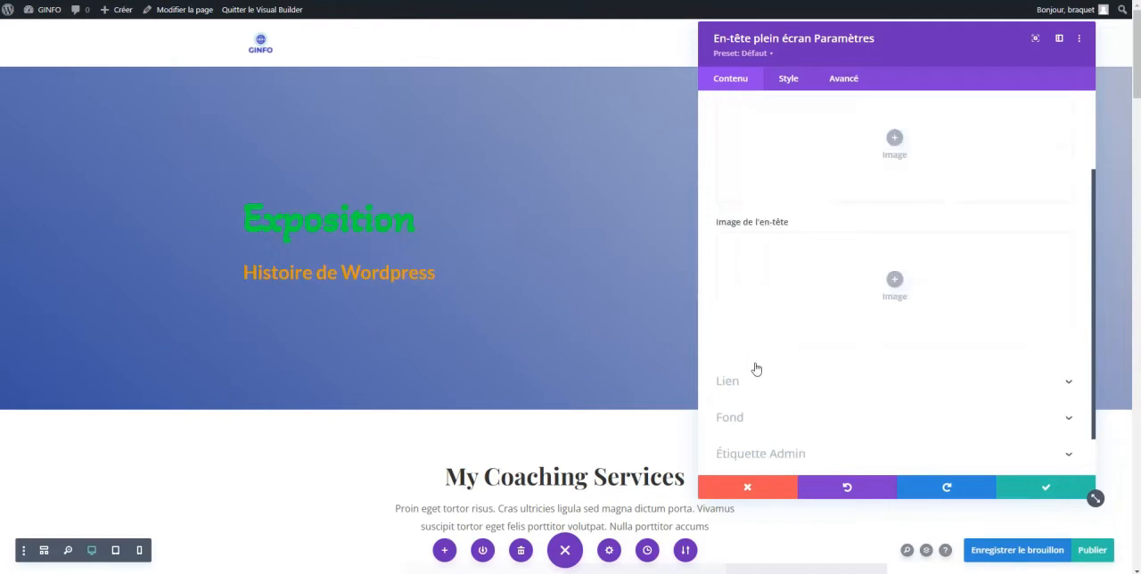
scroll(755, 358, down, 2)
click(754, 328)
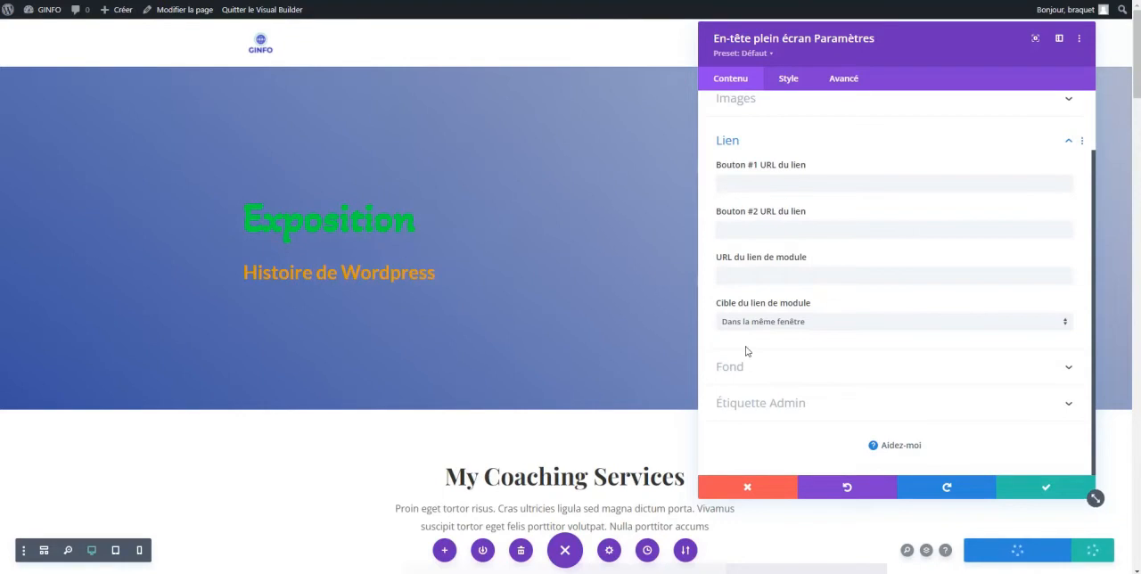
Examine the header module's background options for colour, gradient, image and video
click(757, 376)
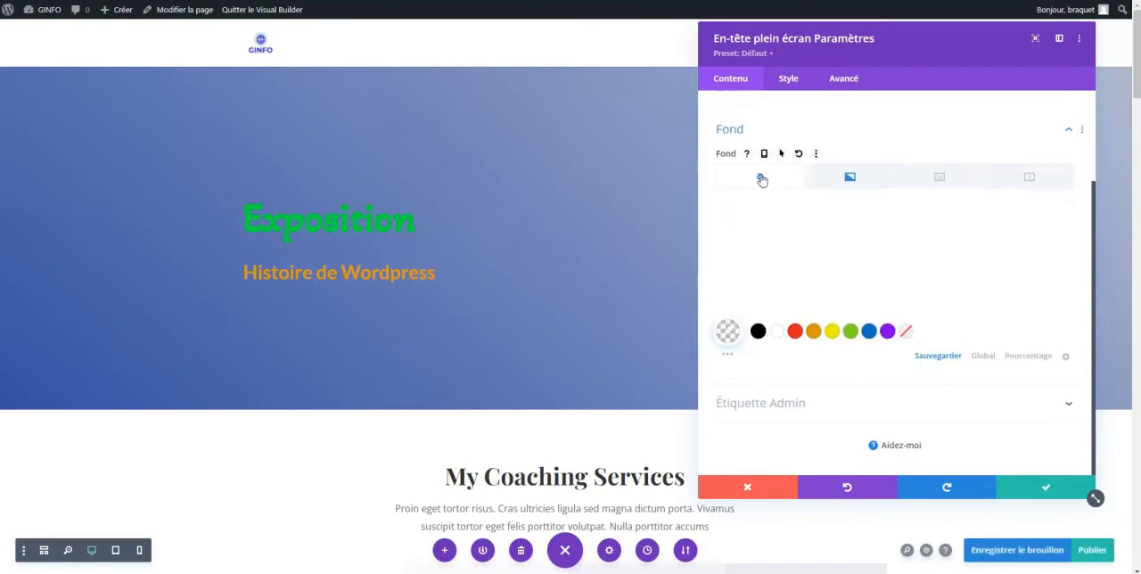
click(853, 181)
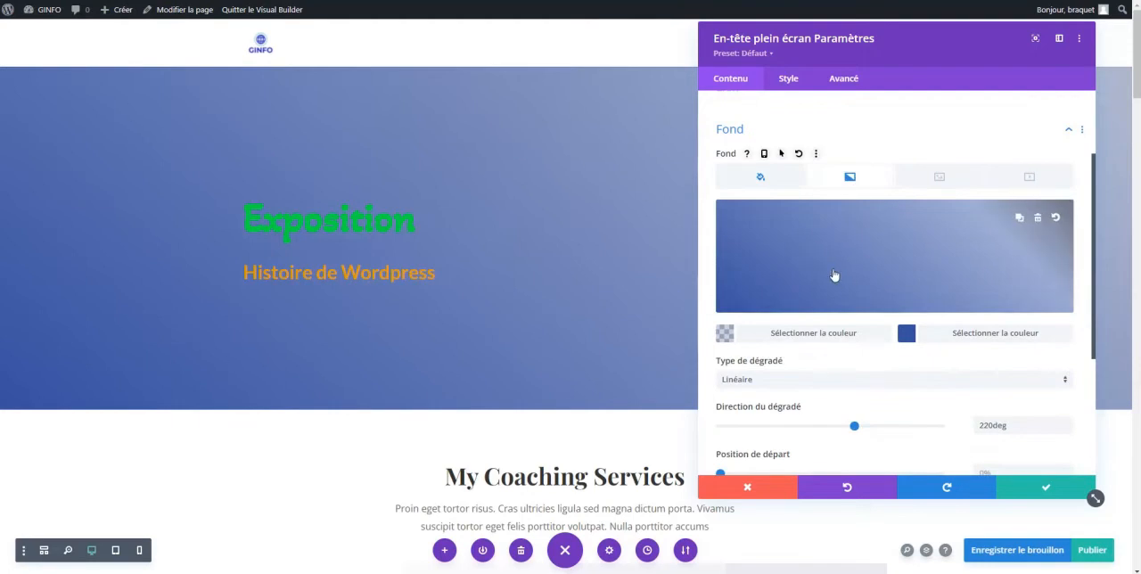
click(939, 179)
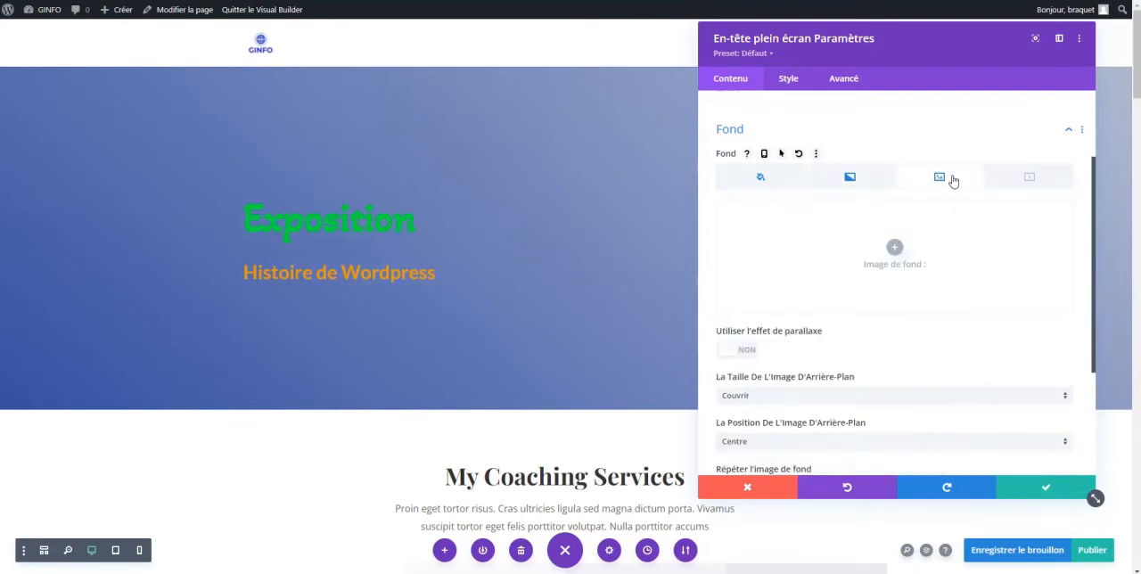
click(1025, 177)
click(942, 177)
click(865, 177)
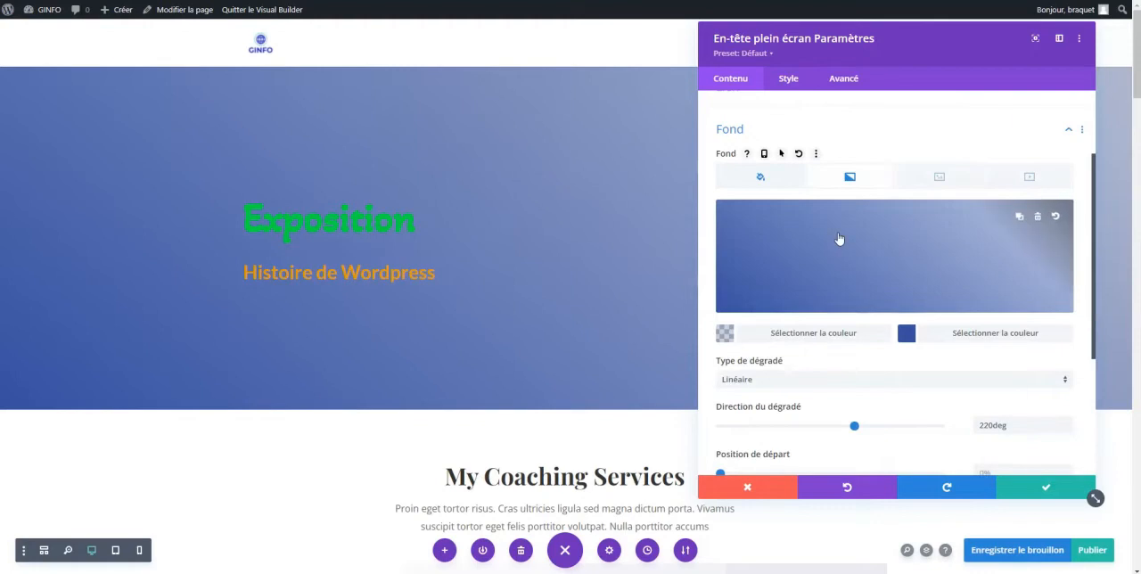
Change the second colour of the header's background gradient to orange (#e09900)
drag(919, 30, 873, 204)
drag(807, 237, 883, 117)
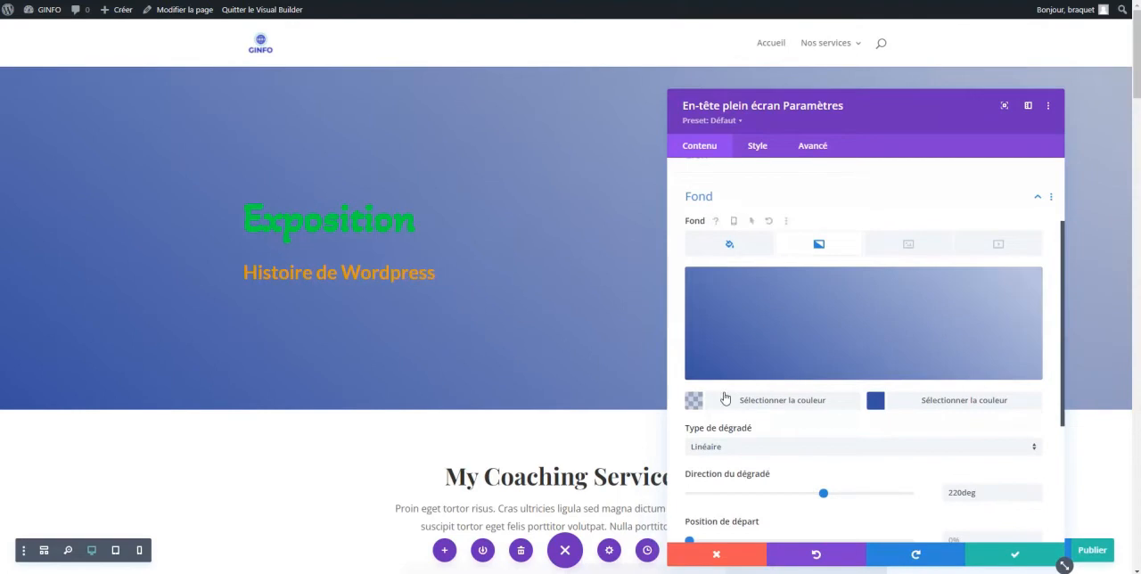
click(695, 401)
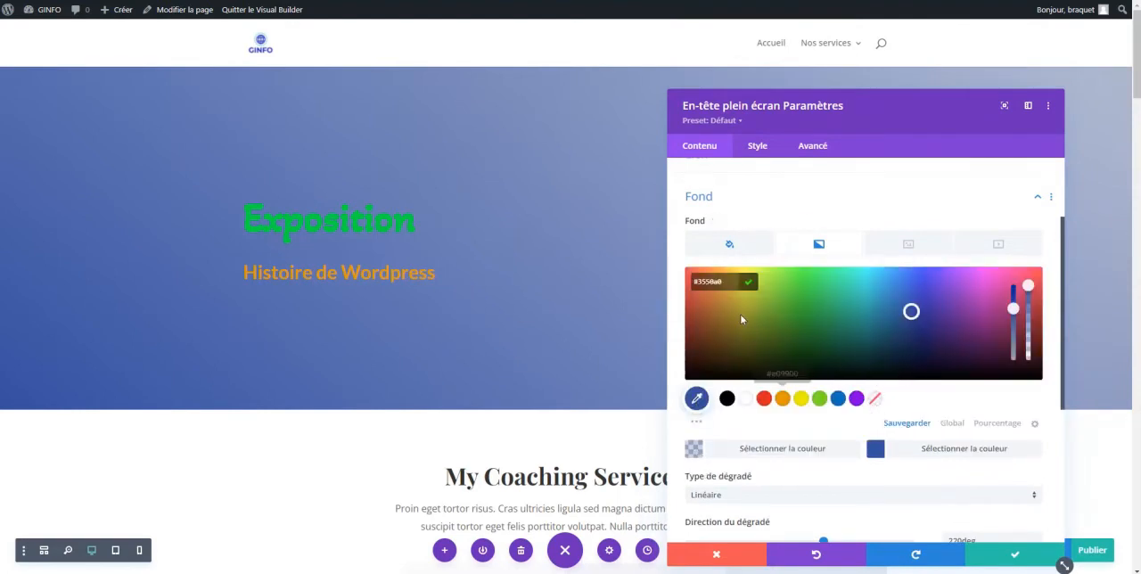
click(783, 400)
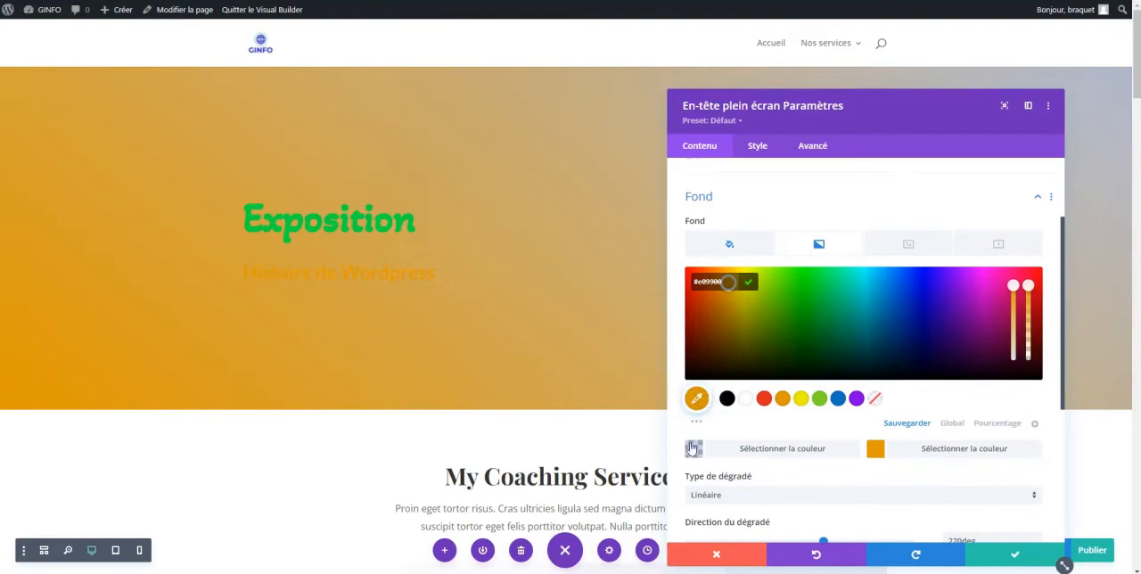
Set the header subtitle's text colour to white and save the module settings
click(758, 147)
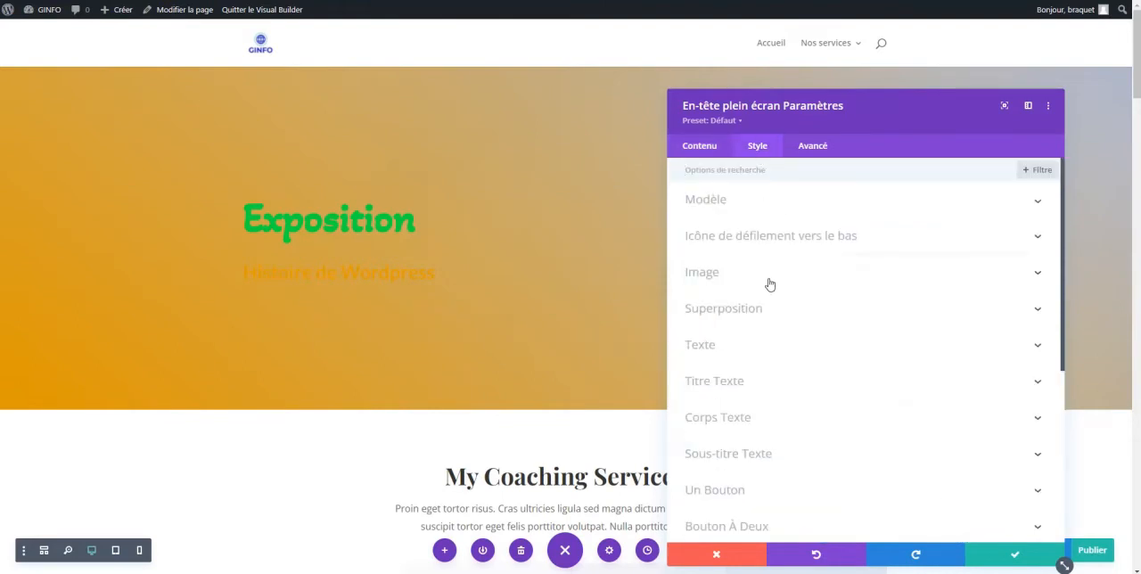
click(754, 450)
click(745, 408)
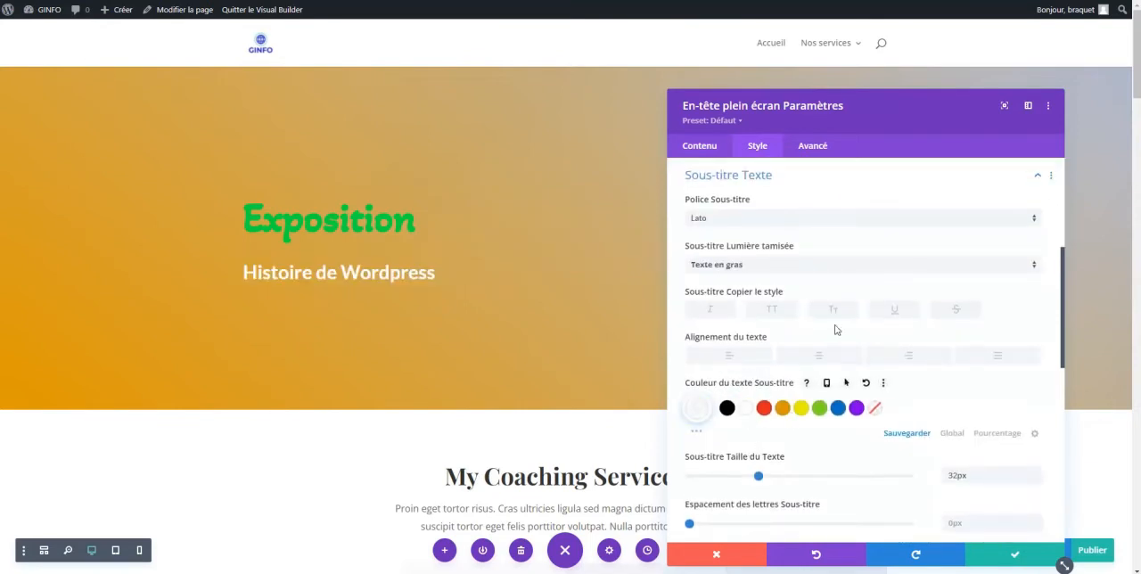
click(1018, 554)
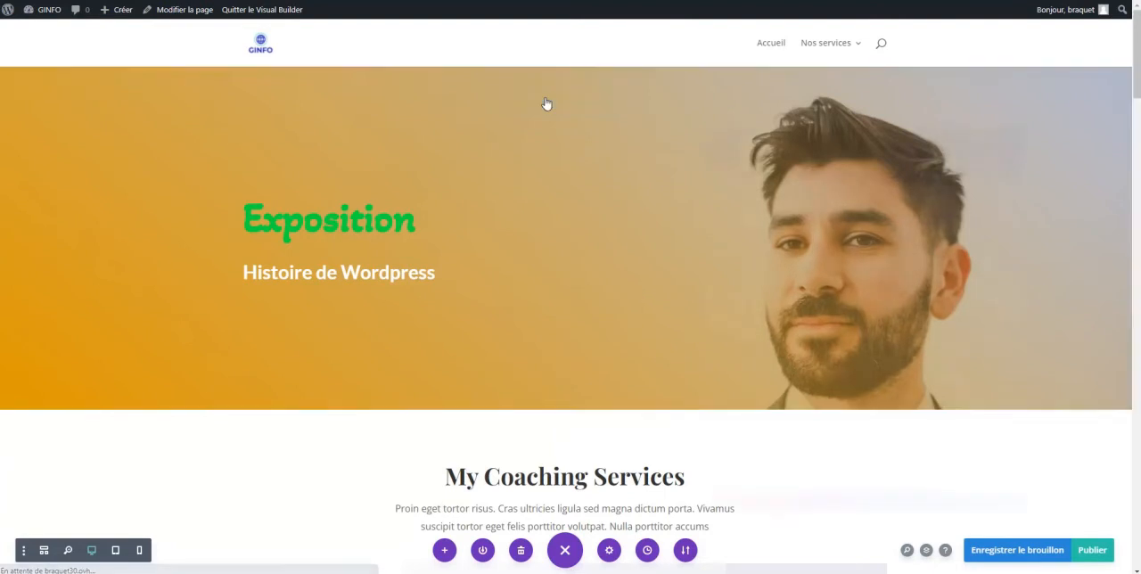
Set the header title's text colour to red (#e02b20) and save the change
click(544, 96)
click(757, 139)
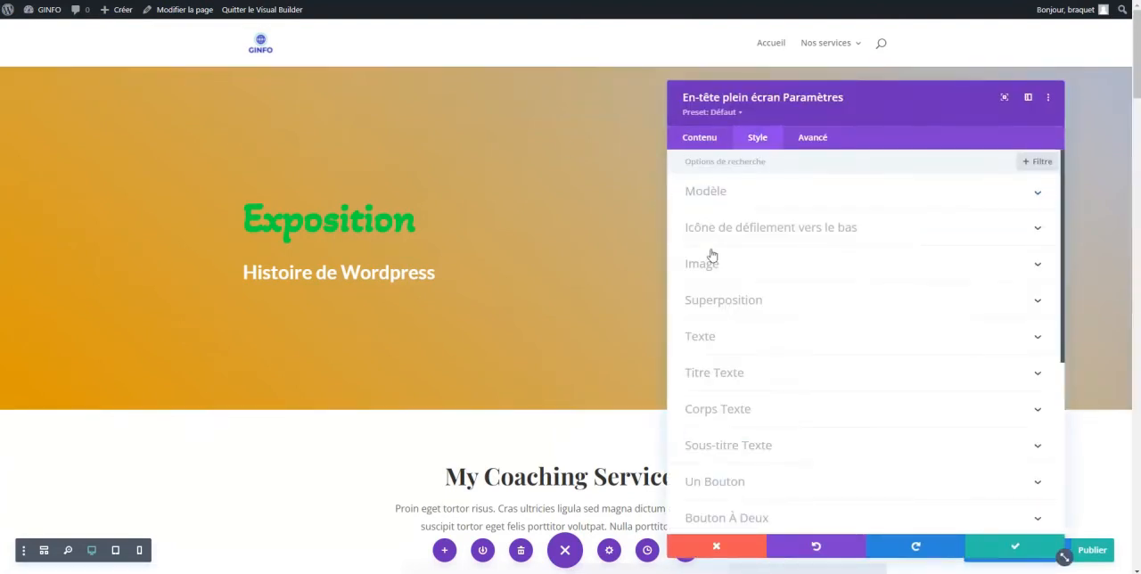
click(742, 374)
click(763, 448)
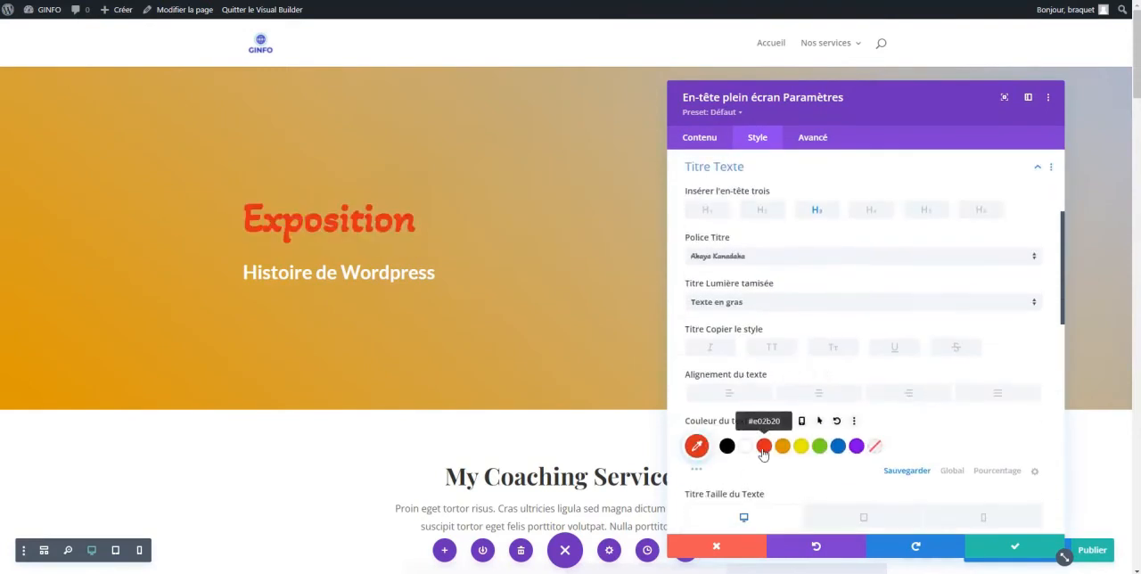
click(1012, 547)
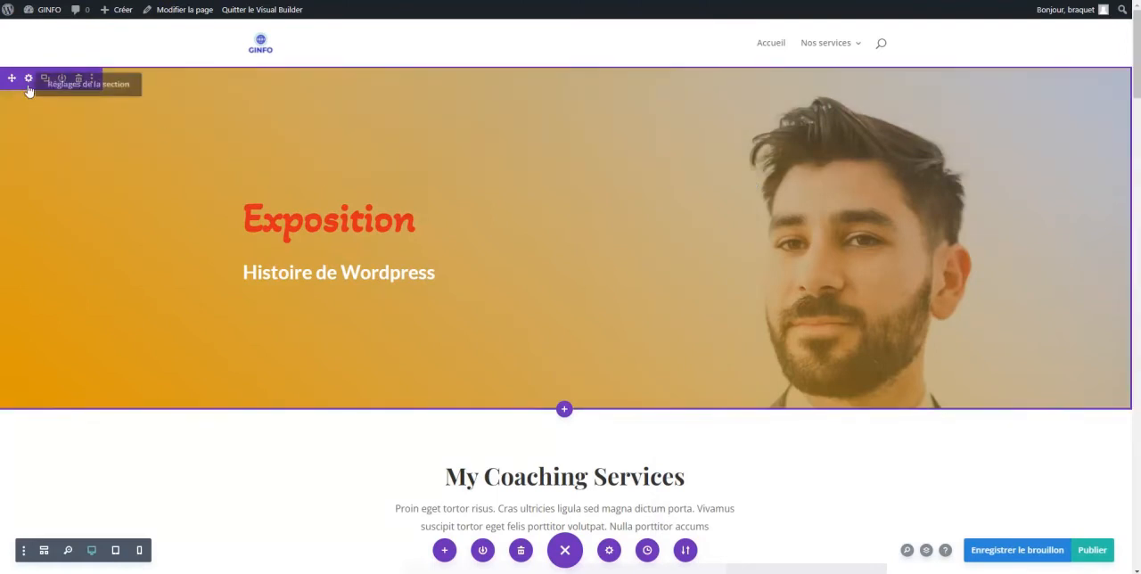
key(ctrl+s)
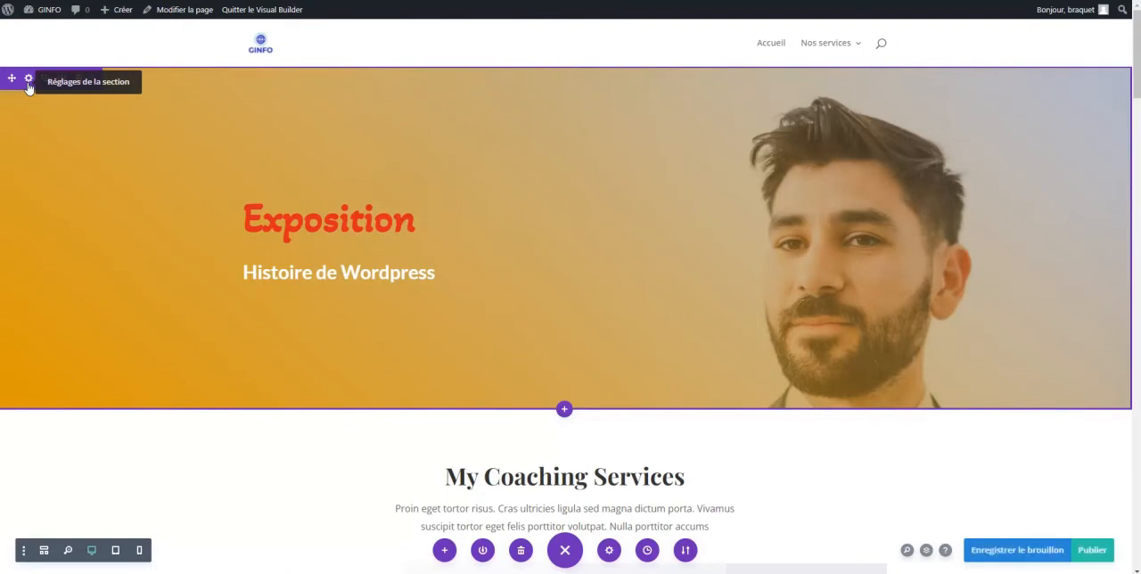
click(28, 82)
click(713, 229)
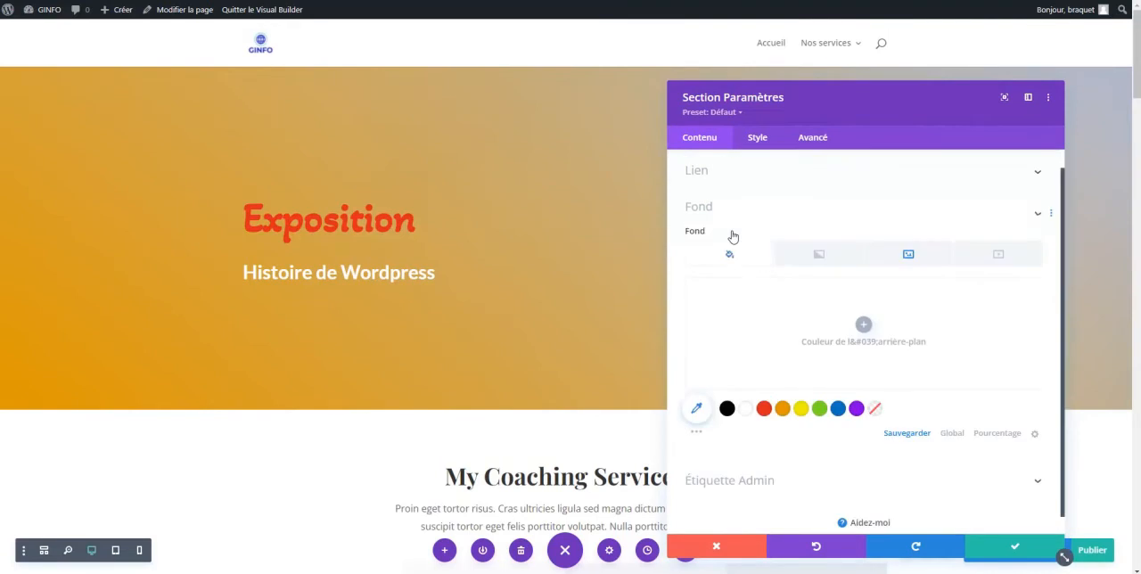
click(833, 236)
click(911, 280)
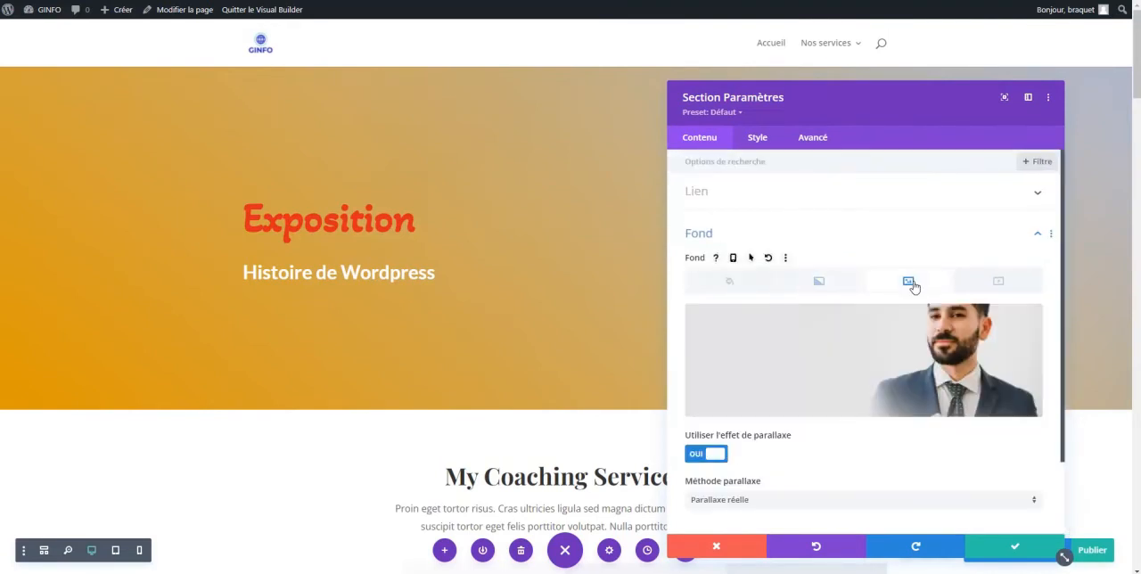
click(718, 547)
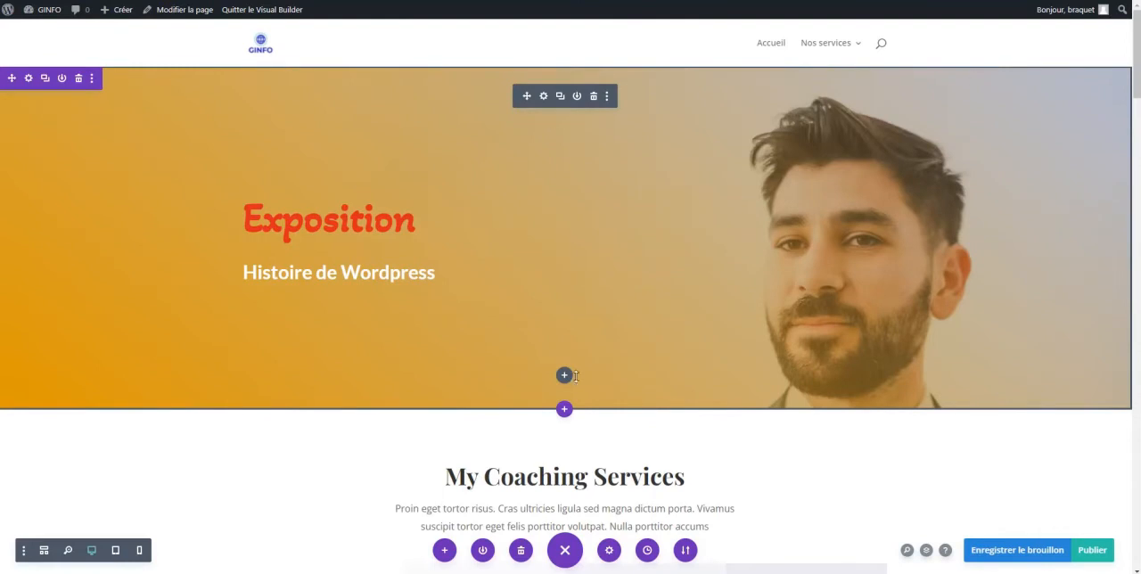
Remove the portrait of the man from the header section's background image
click(28, 78)
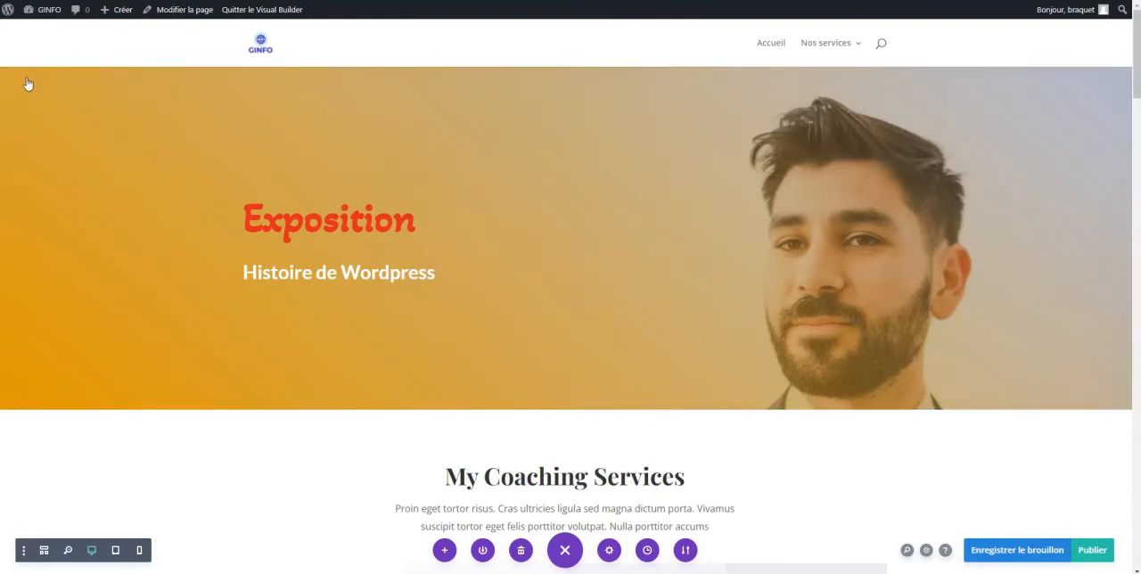
click(717, 231)
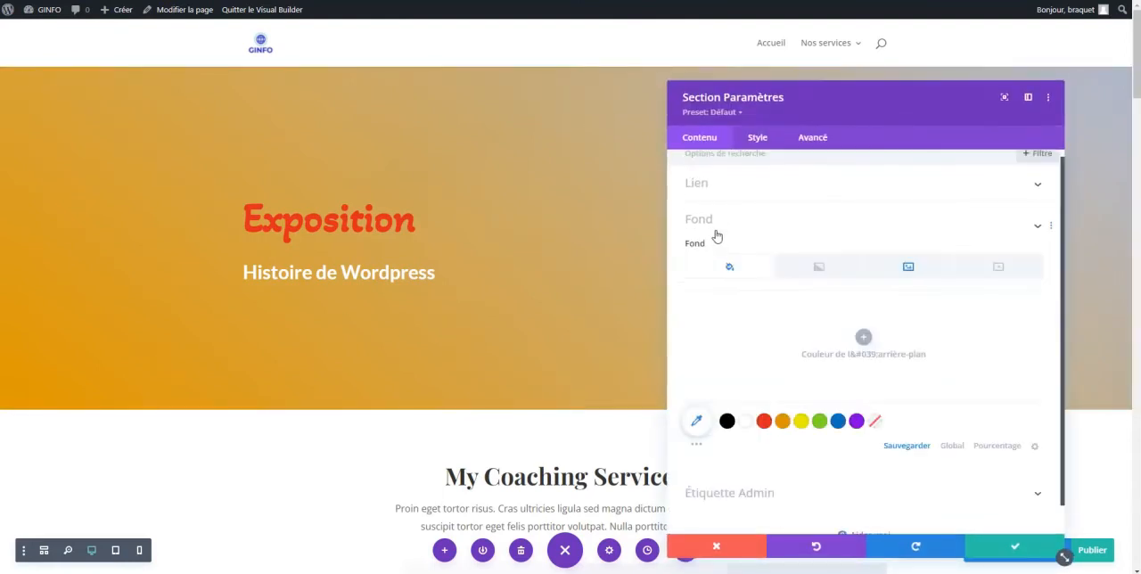
click(907, 237)
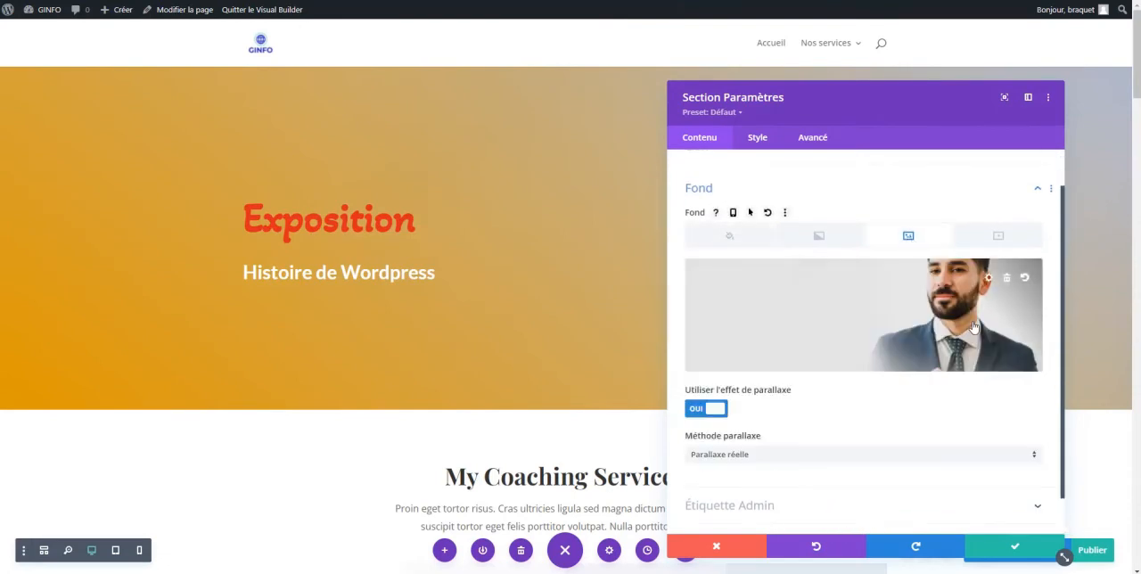
click(1007, 283)
drag(927, 116, 903, 91)
Set img-13.jpg from the media library as the header section's background image and save the section settings
click(857, 301)
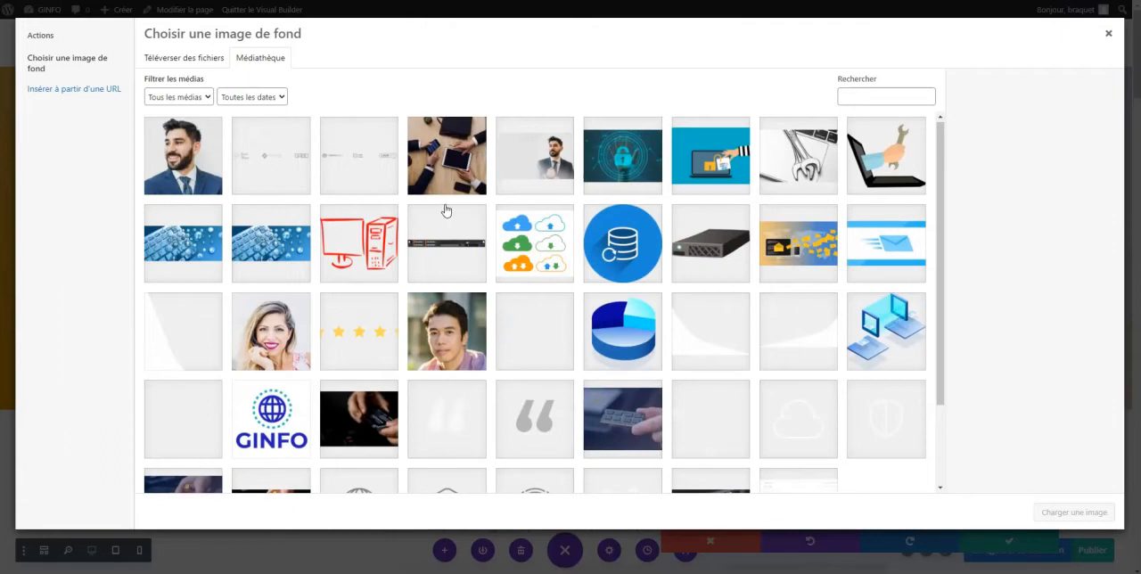
scroll(482, 330, down, 1)
scroll(482, 329, down, 1)
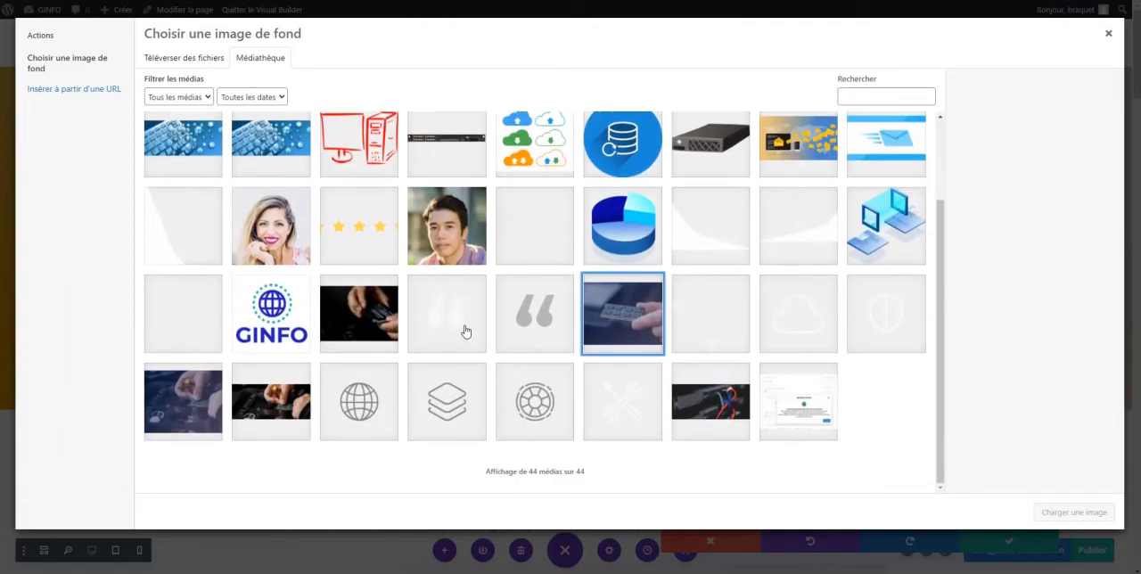
click(619, 318)
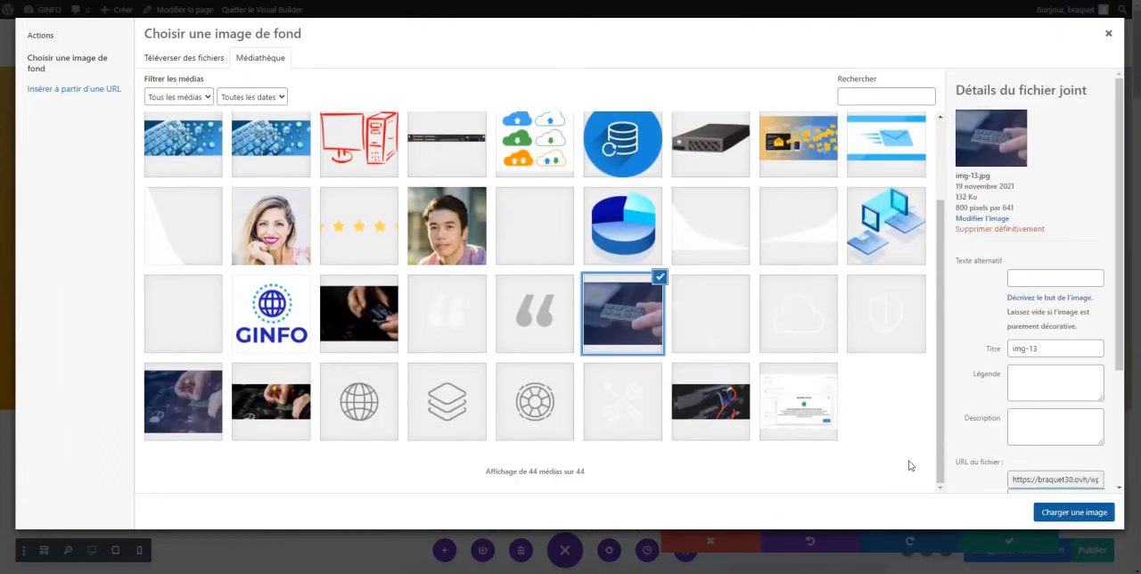
click(1073, 515)
drag(861, 97, 807, 51)
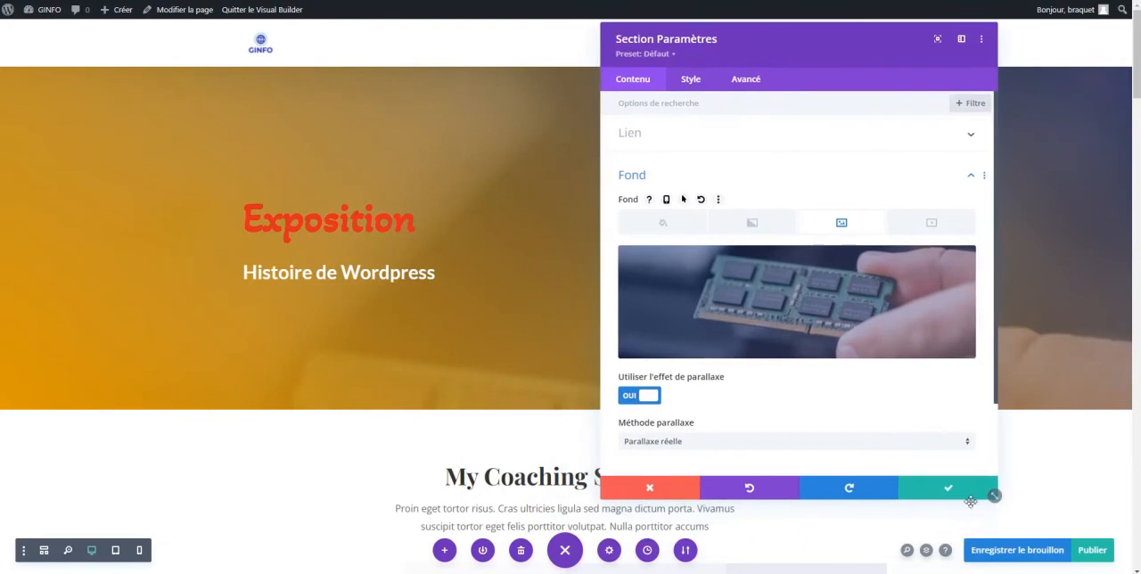
click(949, 489)
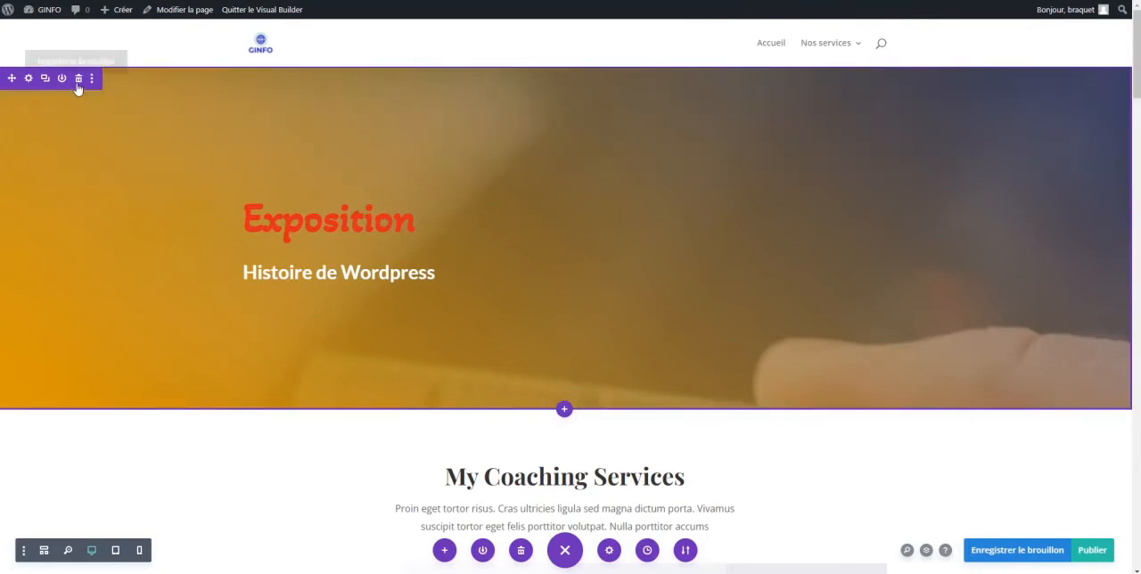
Delete the "My Coaching Services" text module and the empty row that contained it
scroll(525, 263, down, 3)
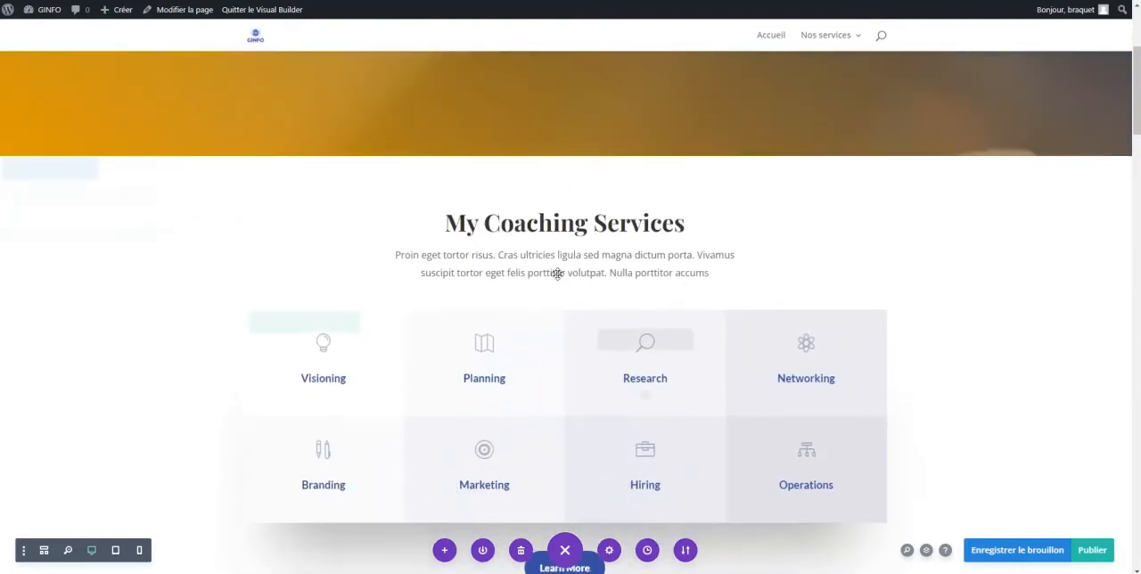
scroll(557, 274, down, 1)
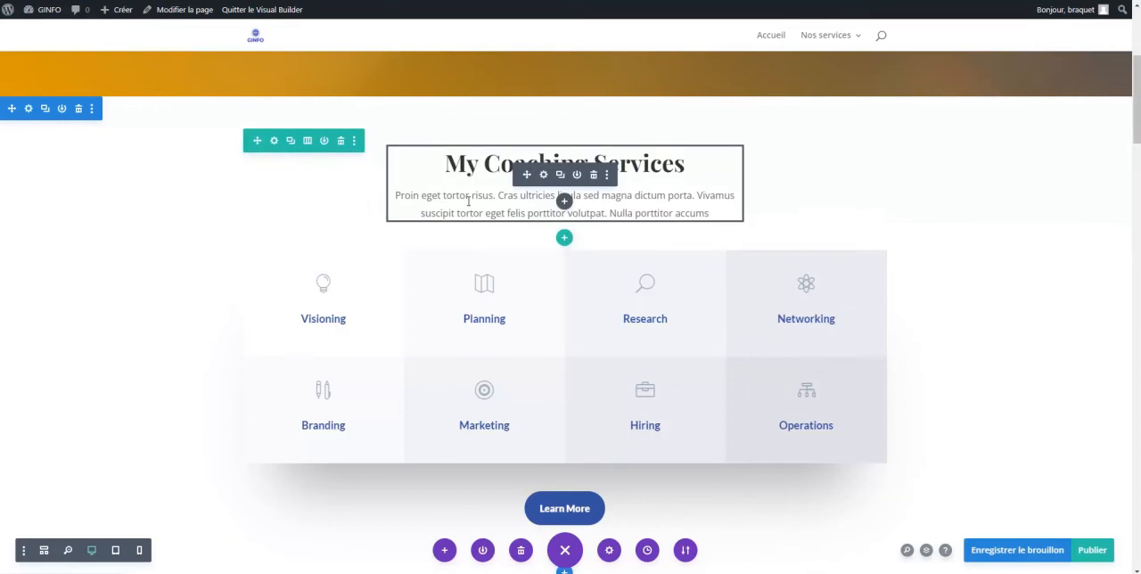
key(ctrl+s)
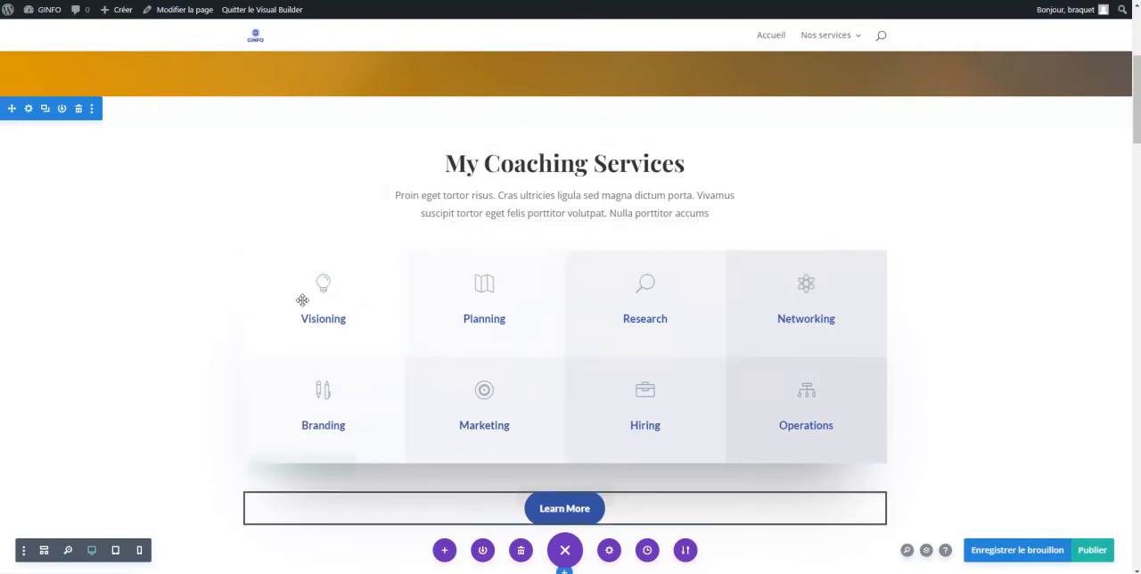
click(462, 164)
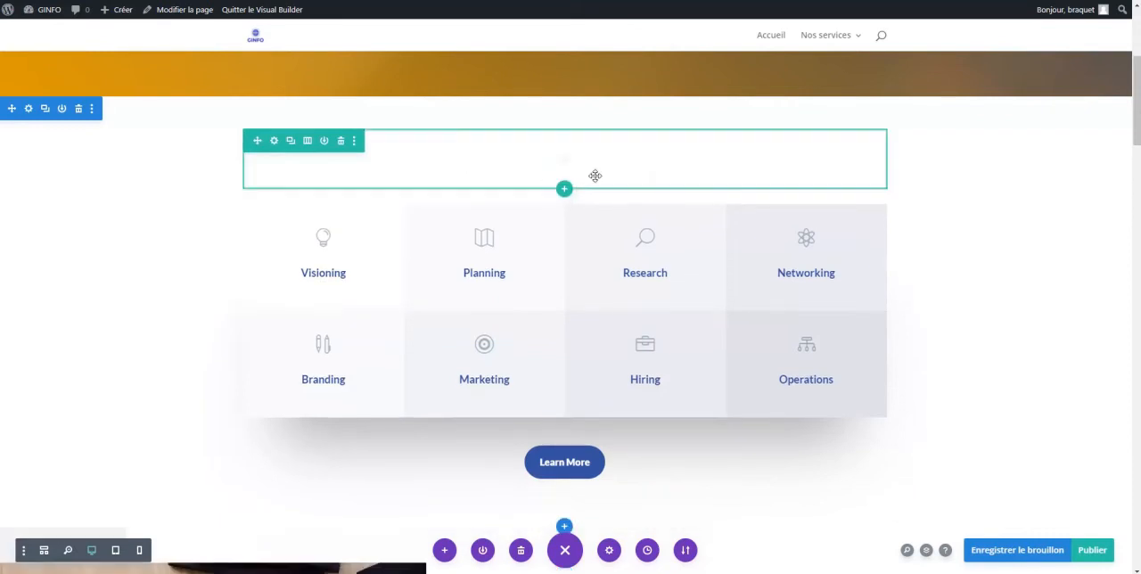
click(343, 142)
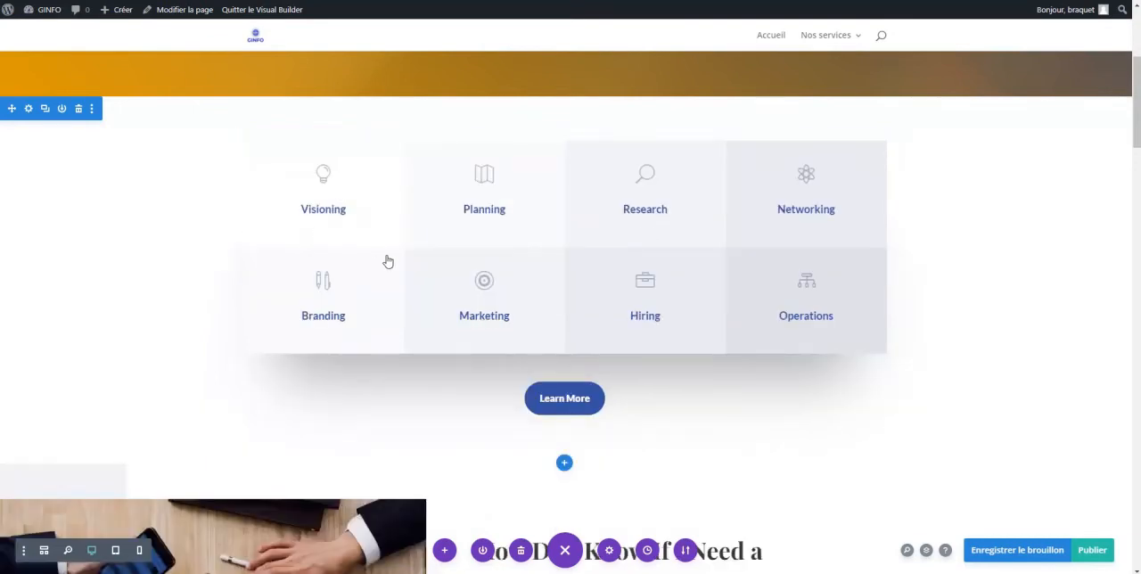
mouse_move(331, 186)
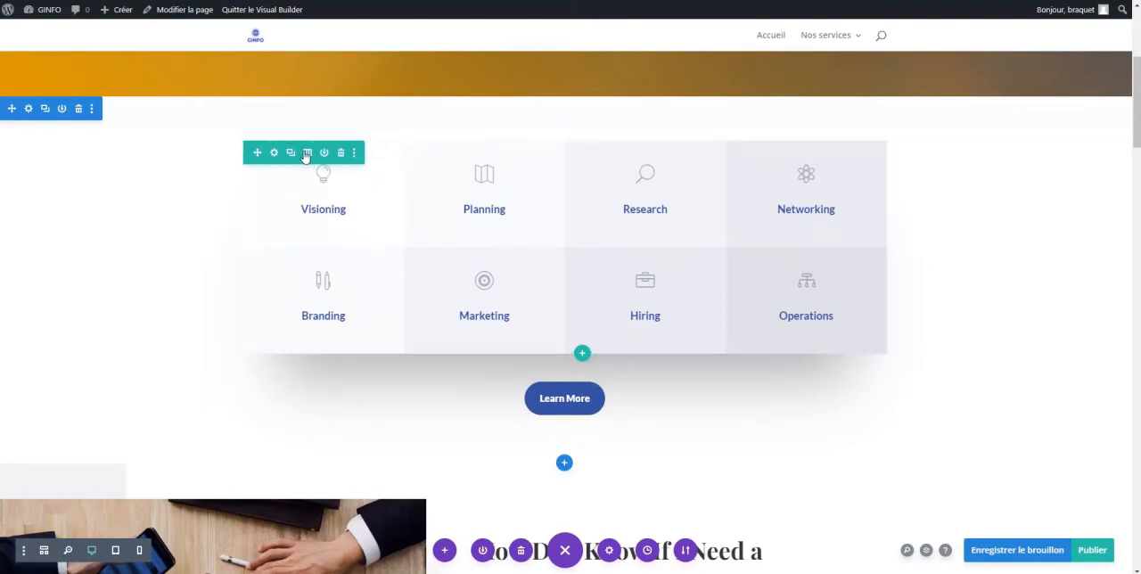
Change the layout of the row containing the Visioning and Planning services grid to two equal columns
click(306, 153)
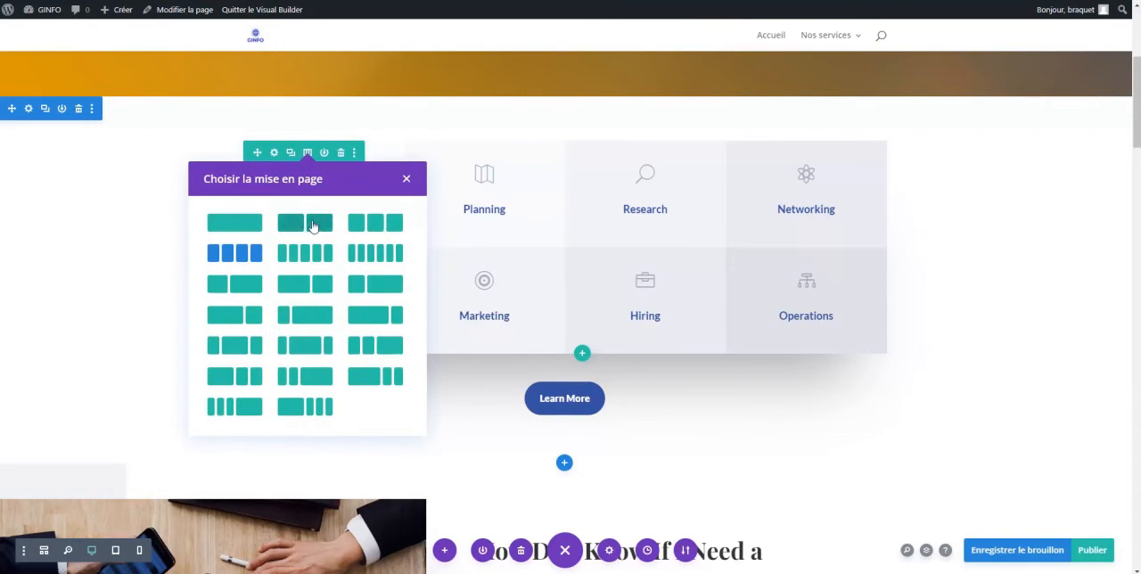
click(313, 226)
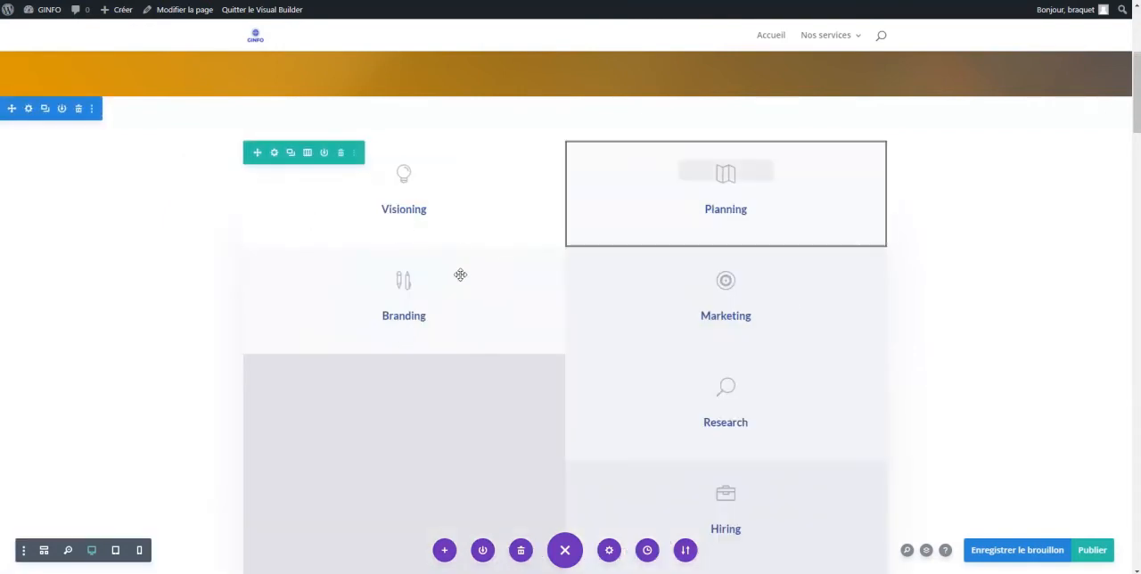
Insert a row with two equal columns below the services grid and add an Image module to its first column
scroll(466, 225, down, 8)
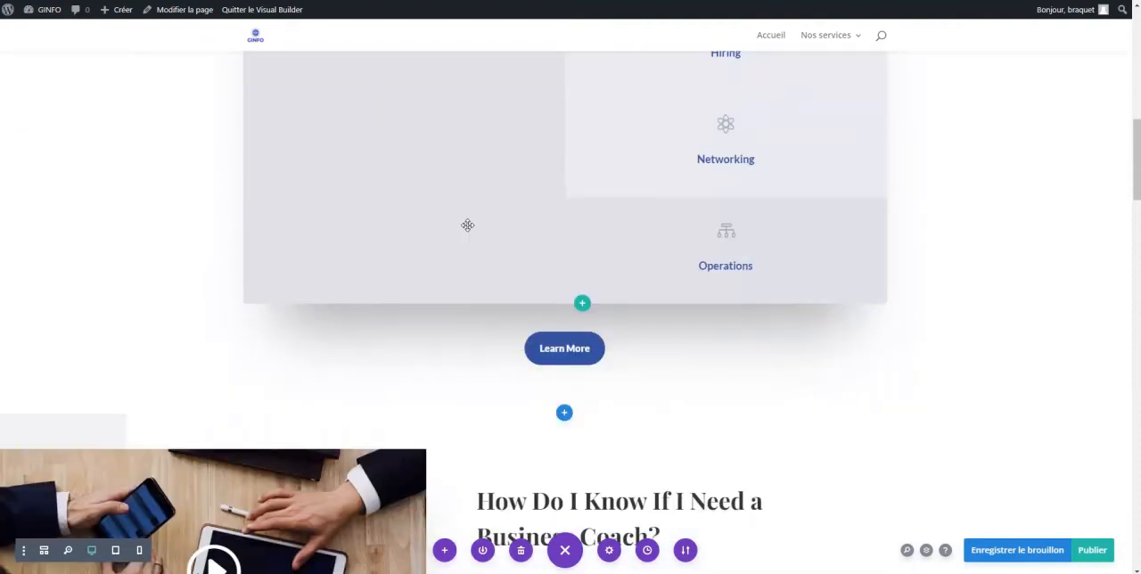
click(583, 305)
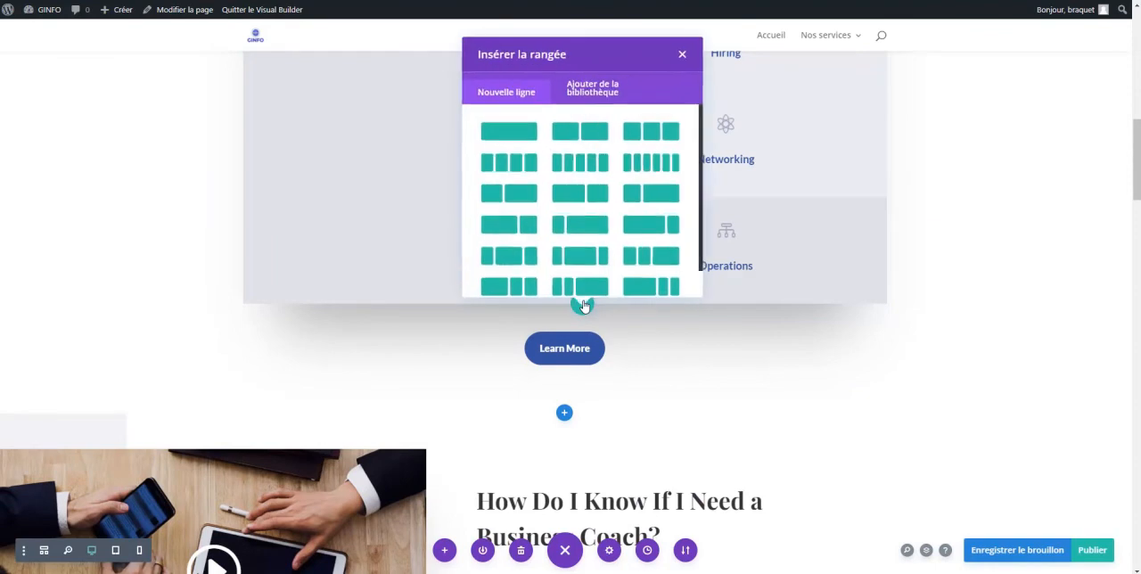
click(578, 130)
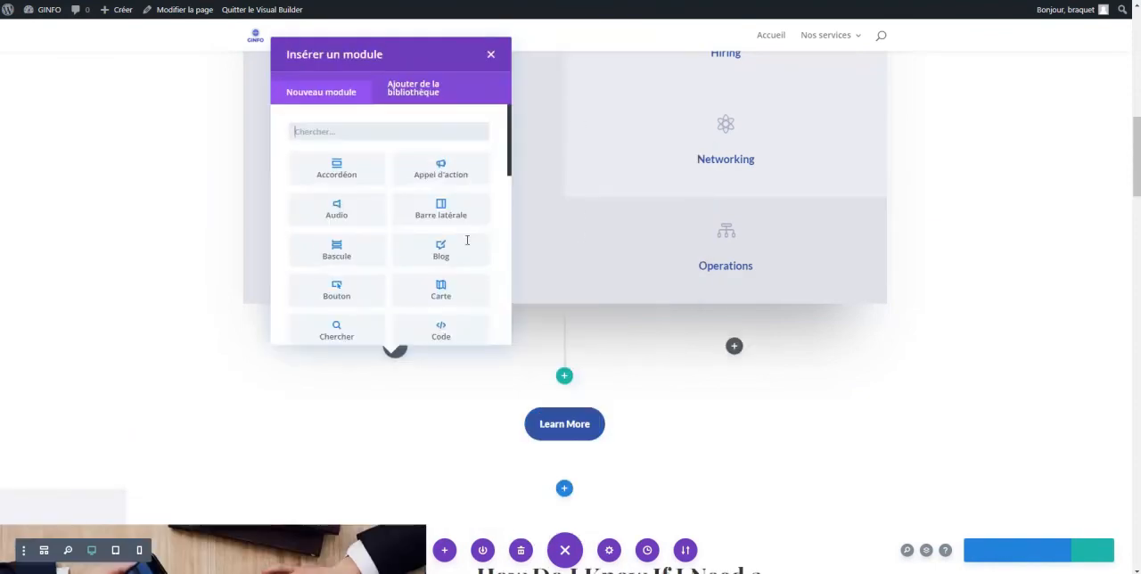
scroll(415, 194, down, 1)
scroll(414, 191, down, 5)
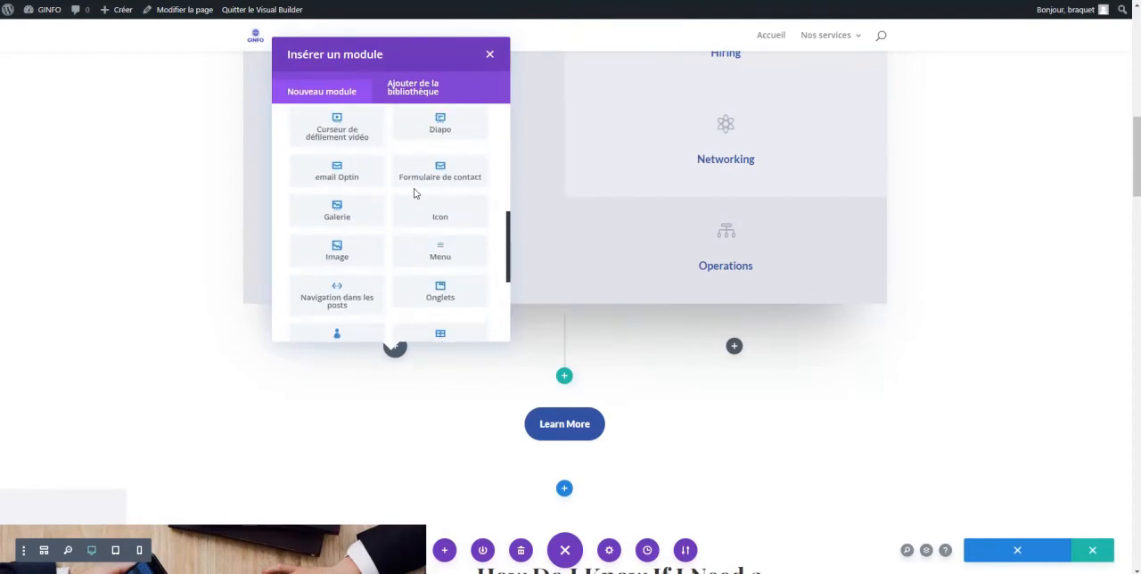
click(337, 205)
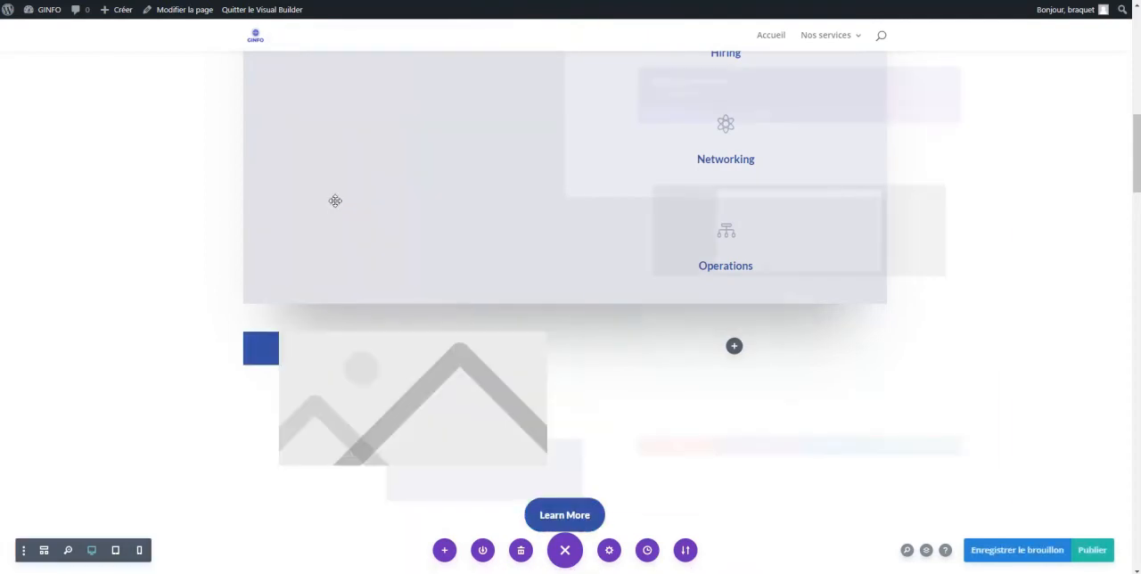
Set the portrait of the man in the blue suit from the media library as the module's image and save it
mouse_move(856, 247)
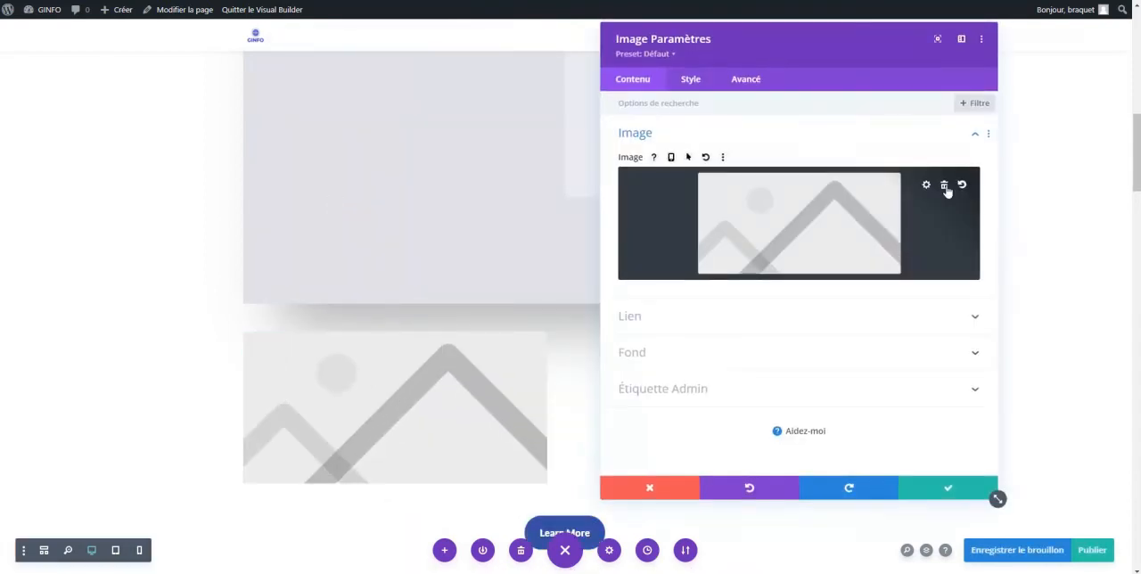
click(874, 202)
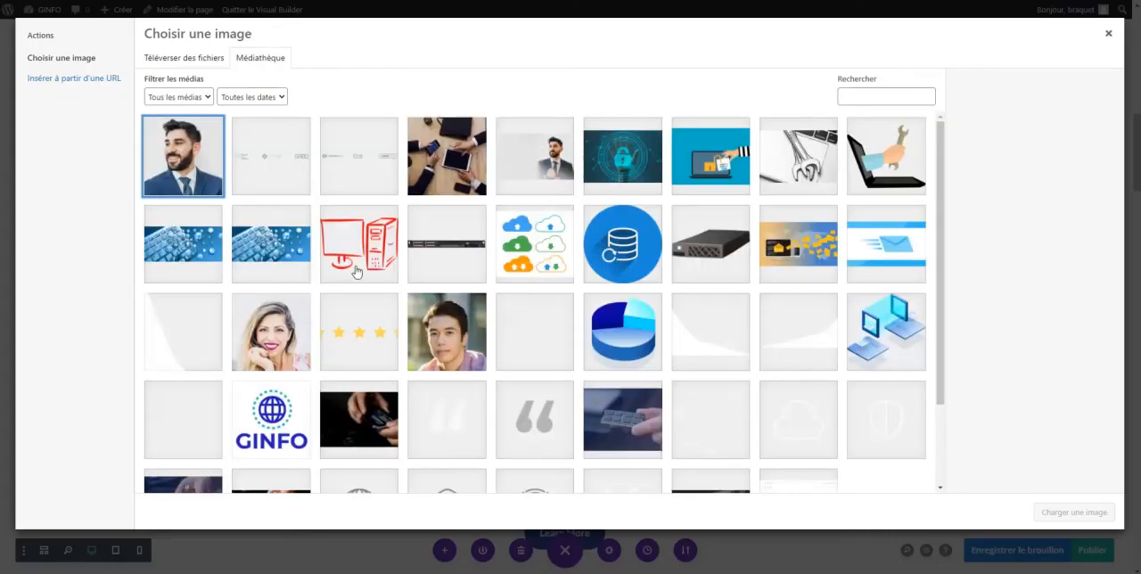
click(185, 173)
click(1074, 514)
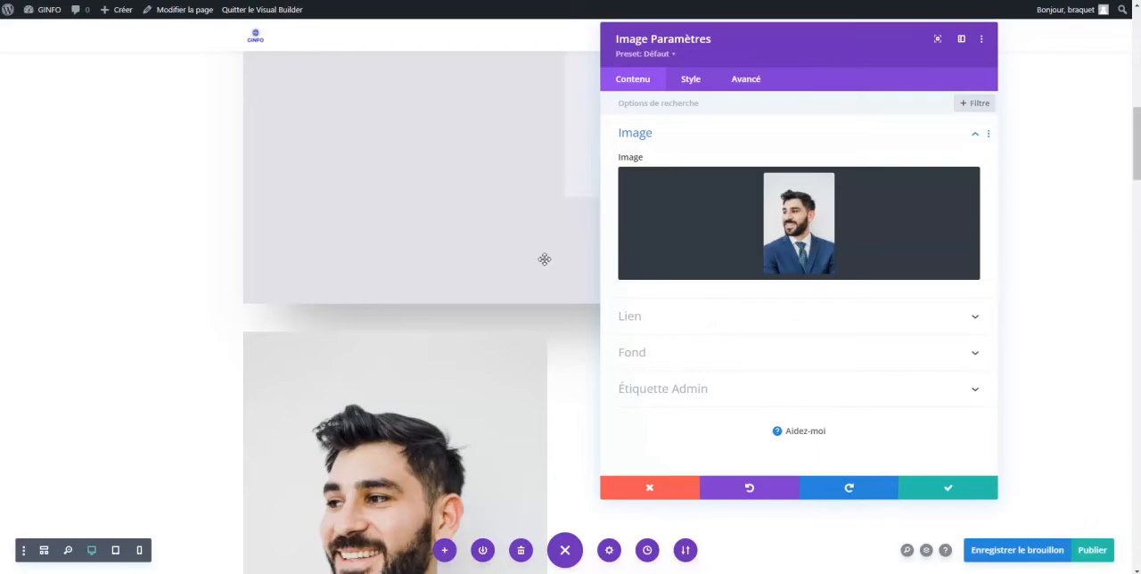
click(918, 486)
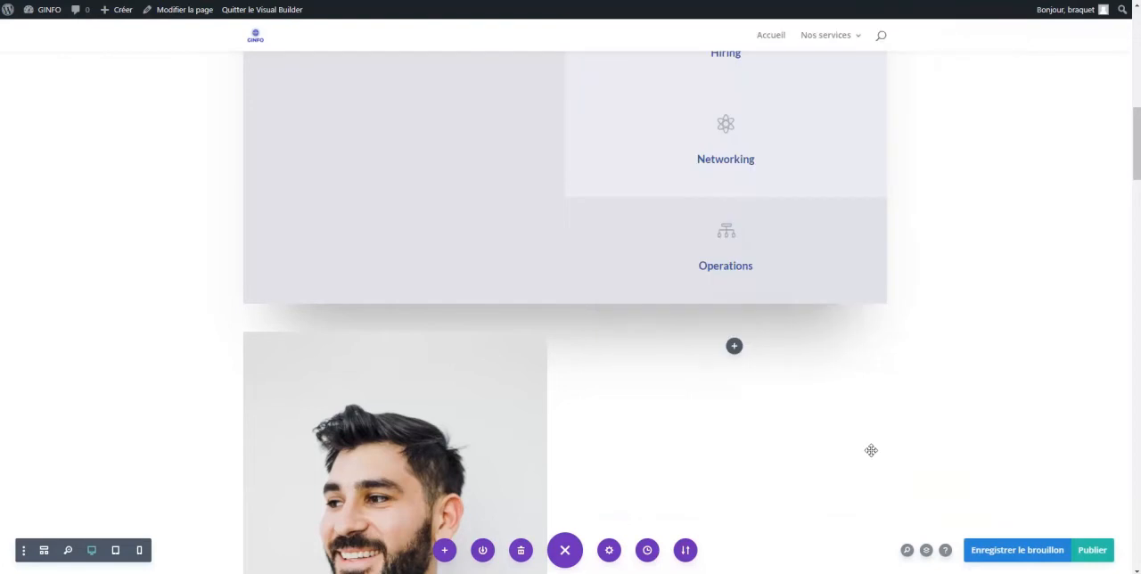
Add a Text module to the empty column beside the portrait and insert two blank lines above its placeholder text
click(734, 347)
scroll(776, 218, down, 10)
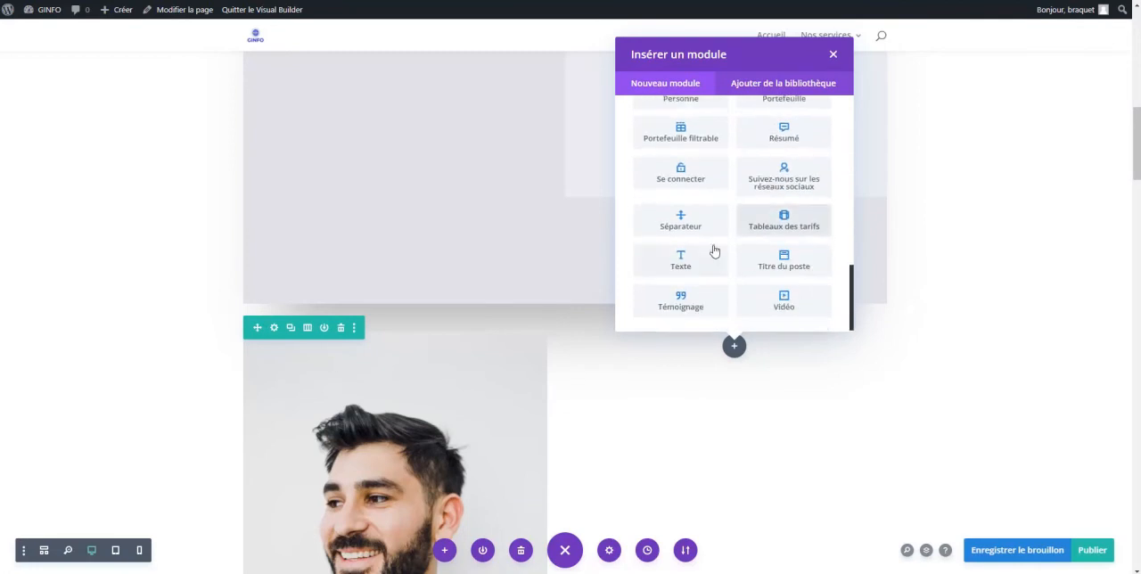
click(680, 259)
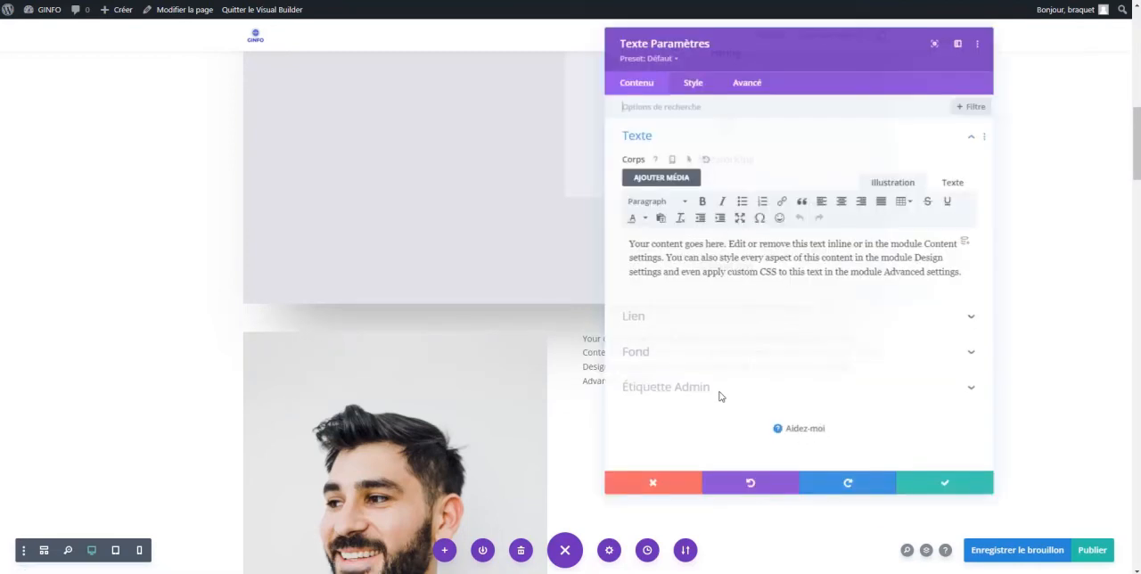
drag(776, 34, 230, 31)
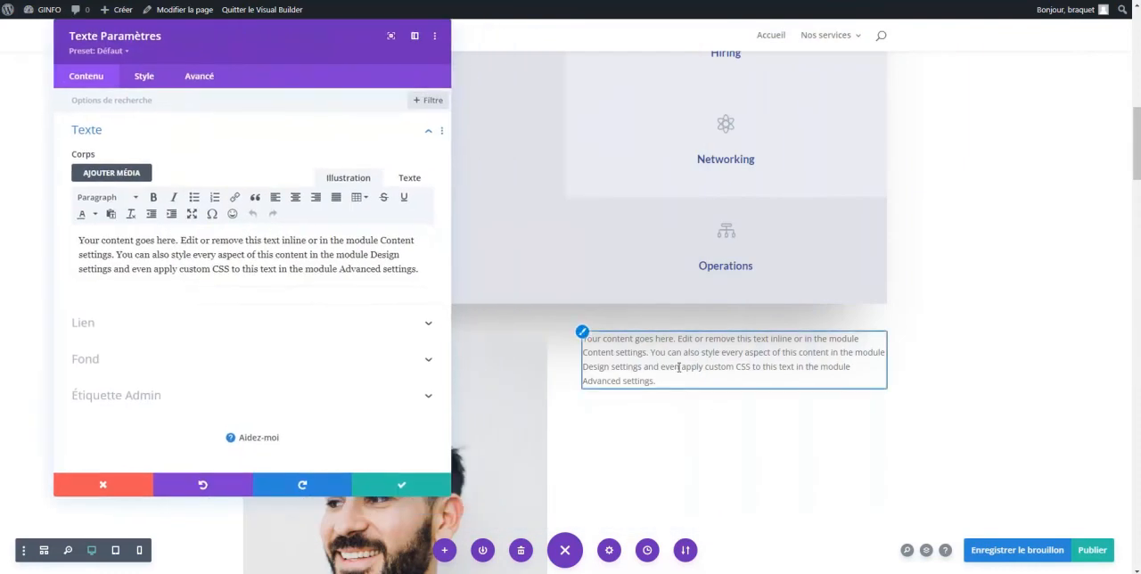
click(79, 240)
key(Return)
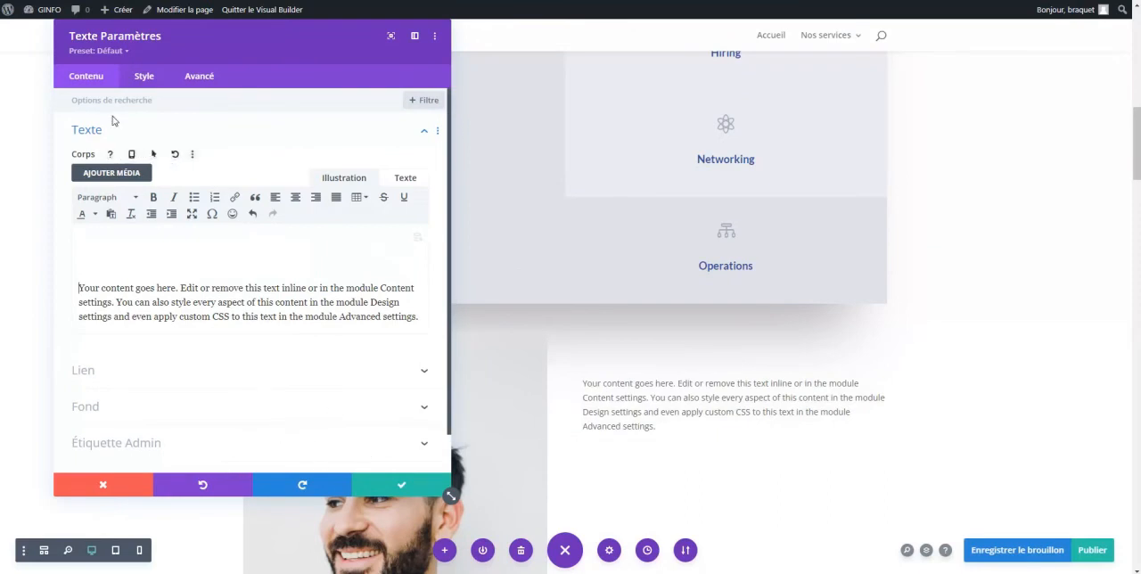
Style the module's text in red with the Abril Fatface font and the bold weight (Texte en gras)
click(143, 80)
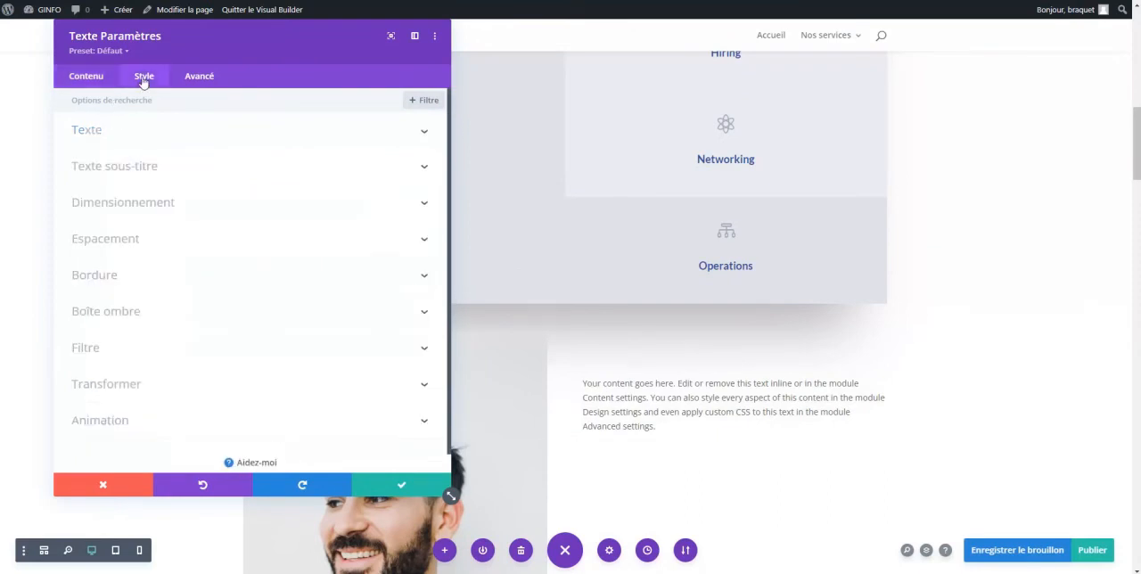
click(118, 134)
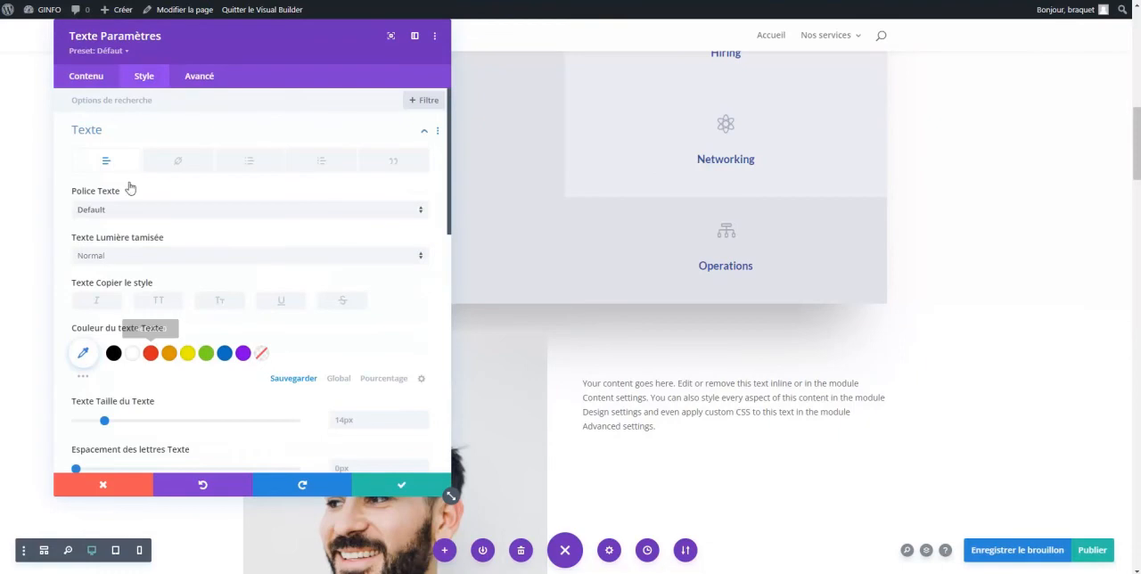
click(151, 354)
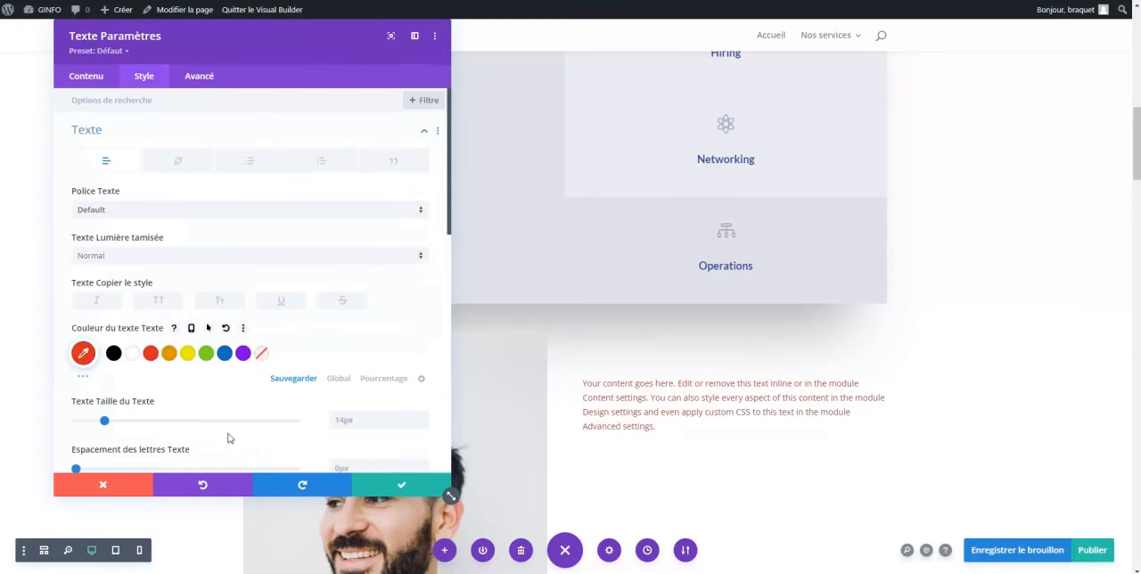
scroll(127, 435, down, 3)
scroll(126, 436, up, 3)
click(149, 213)
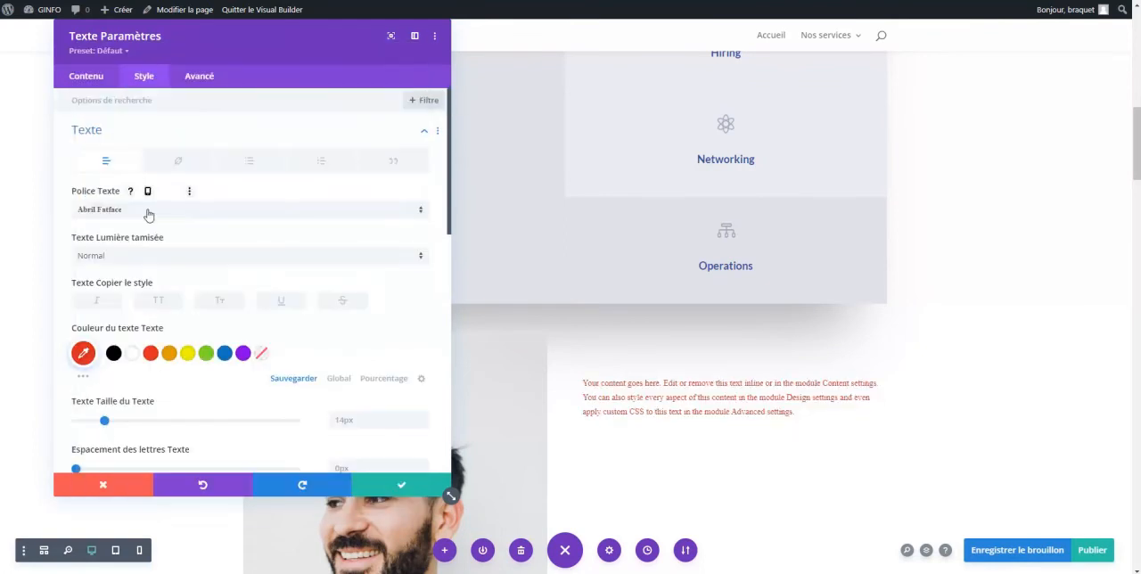
click(133, 264)
click(135, 287)
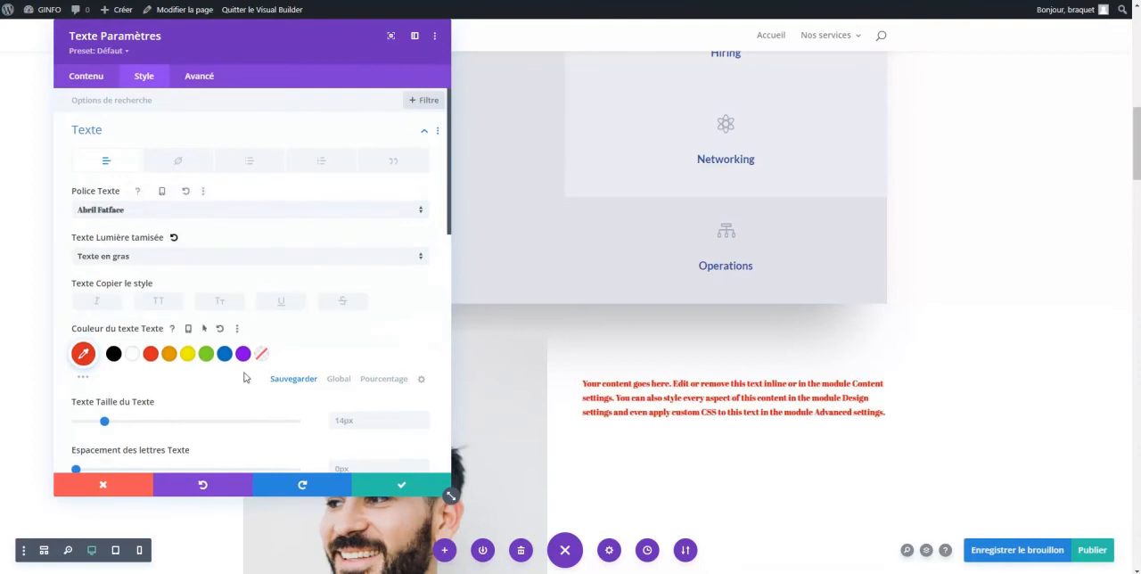
Give the text module the Diapo animation and save its settings
scroll(236, 411, down, 3)
scroll(236, 412, down, 5)
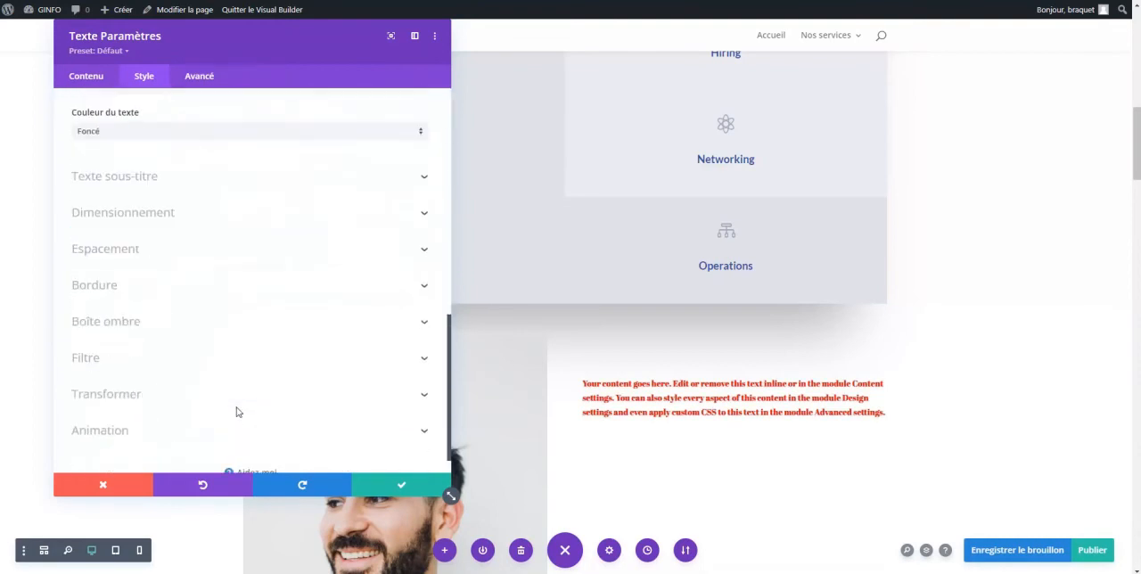
click(134, 410)
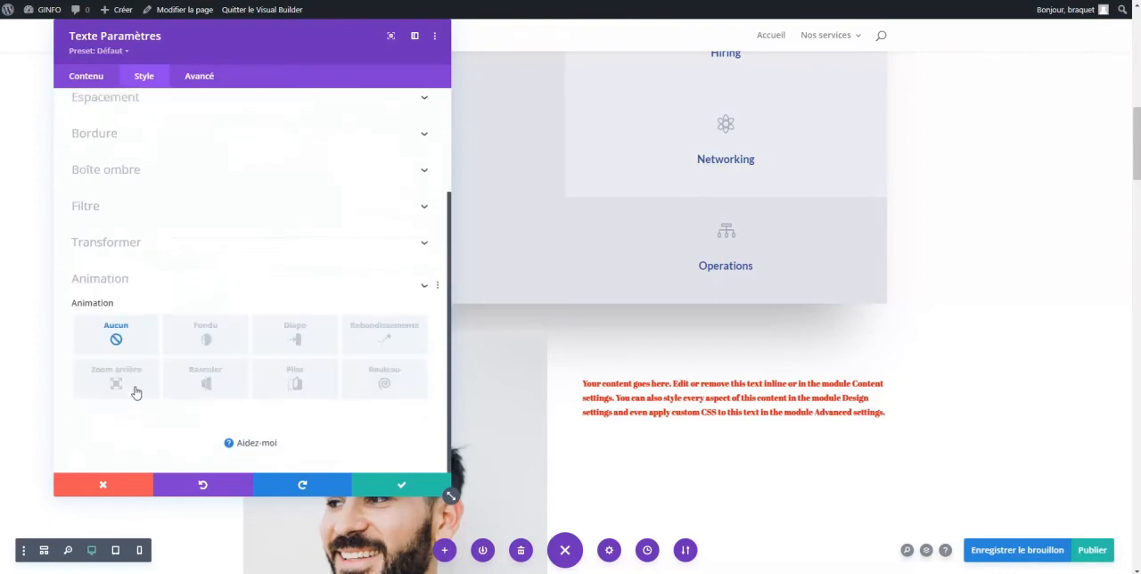
click(198, 338)
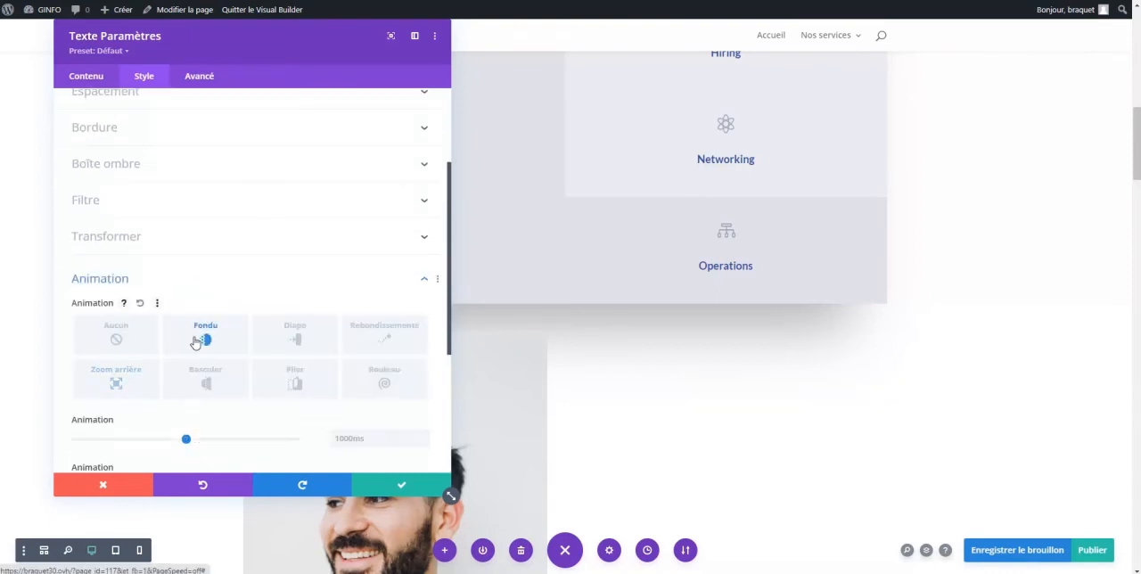
click(286, 339)
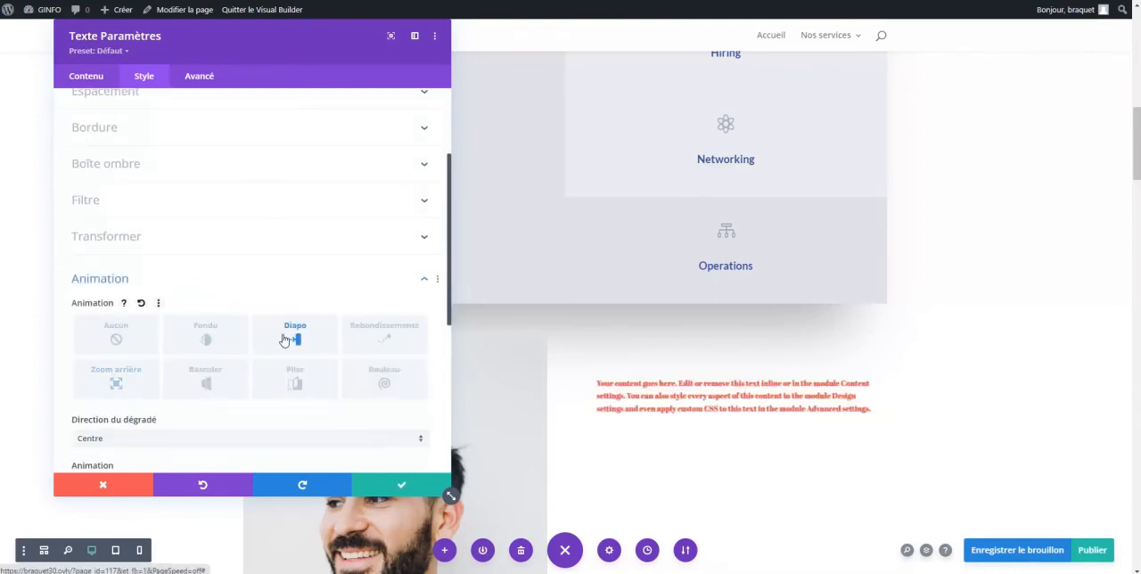
scroll(247, 390, down, 5)
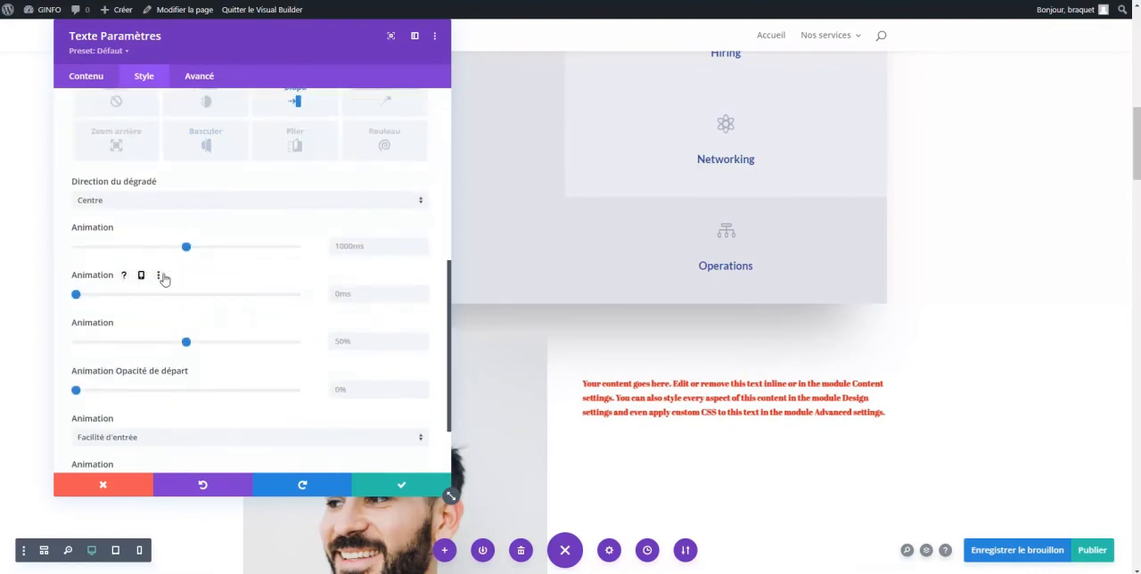
click(400, 484)
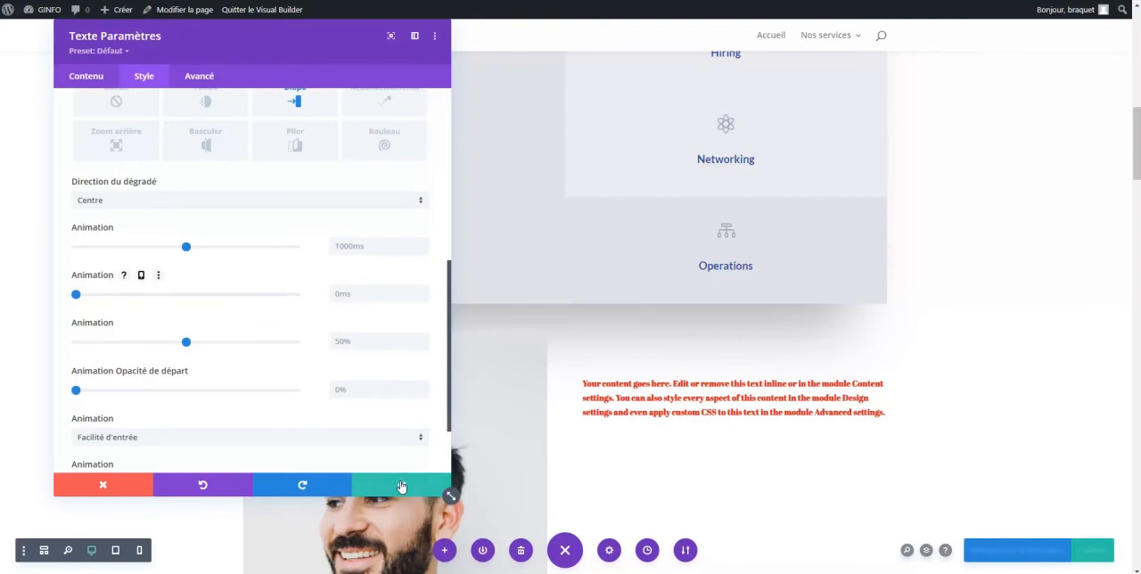
Delete the row containing the services grid above the portrait
scroll(492, 273, up, 8)
scroll(481, 288, down, 2)
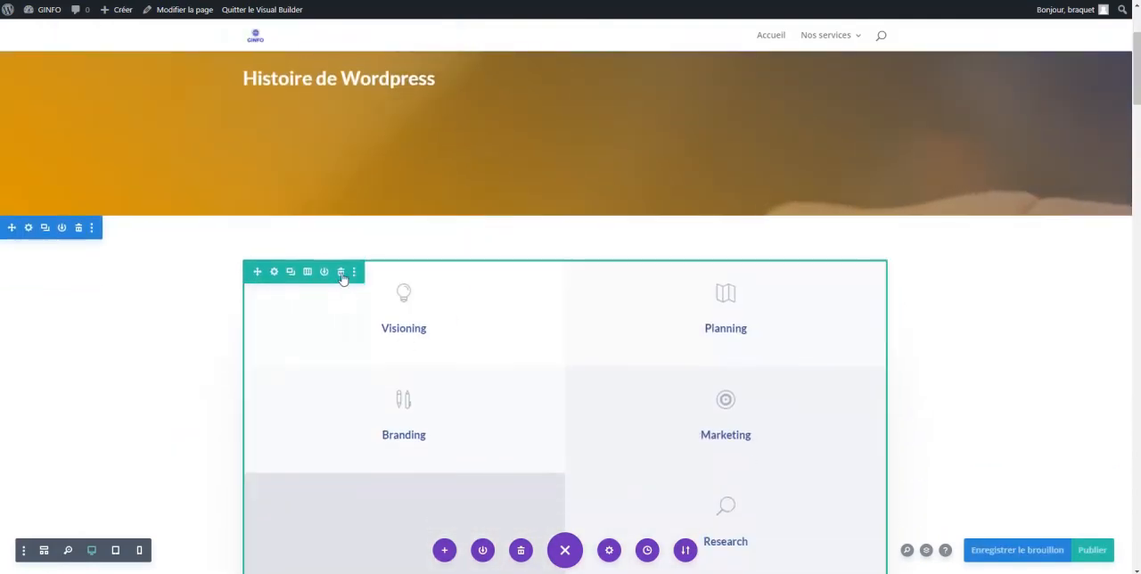
click(341, 273)
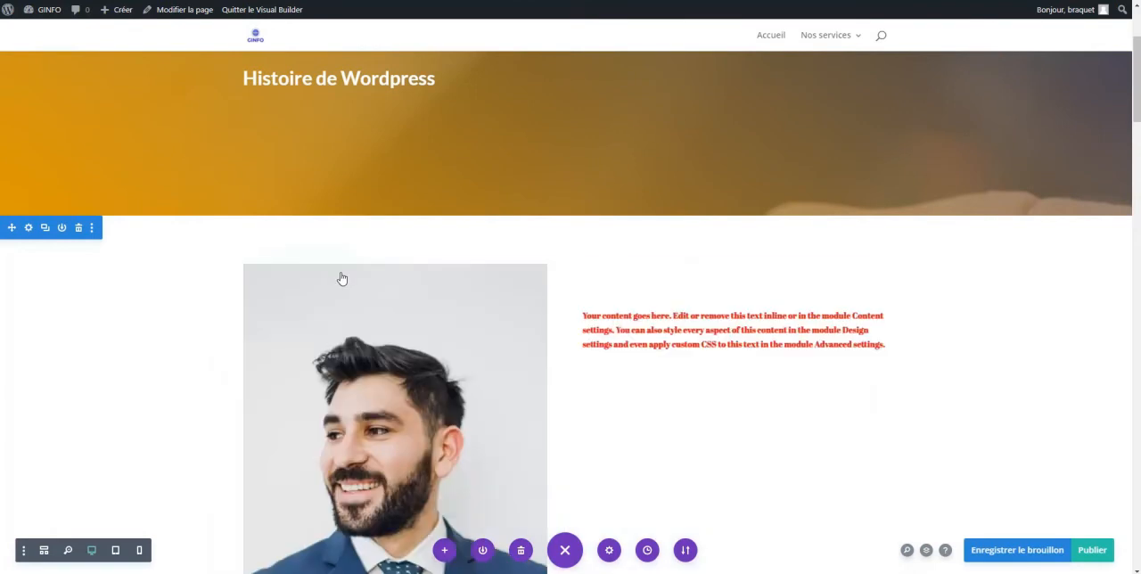
Delete the header module containing the "Exposition" title and "Histoire de Wordpress" subtitle, keeping its section
drag(1137, 96, 1137, 67)
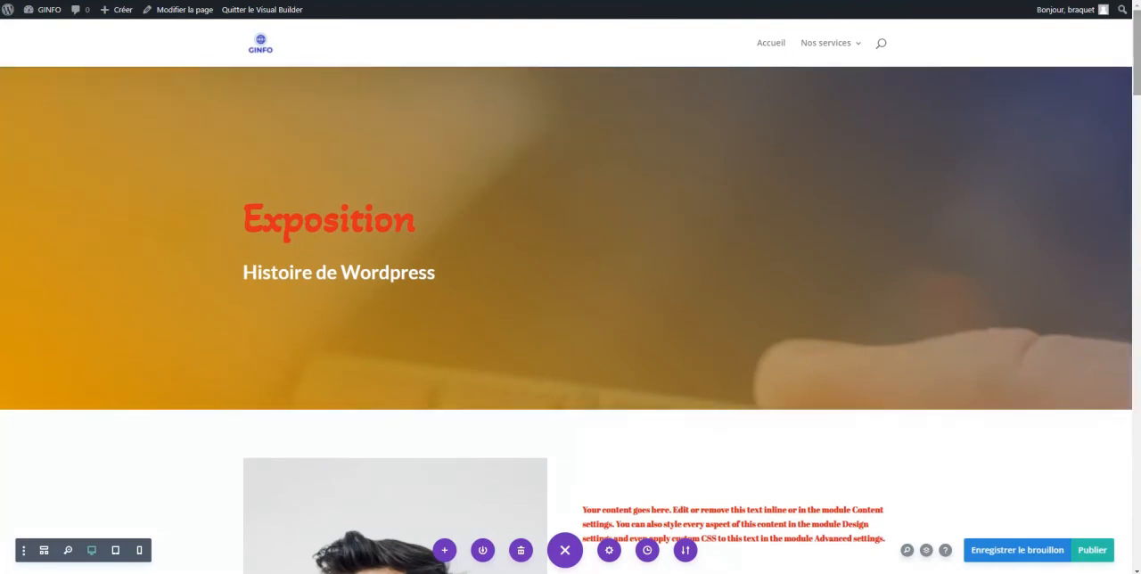
scroll(312, 178, down, 3)
scroll(318, 173, up, 3)
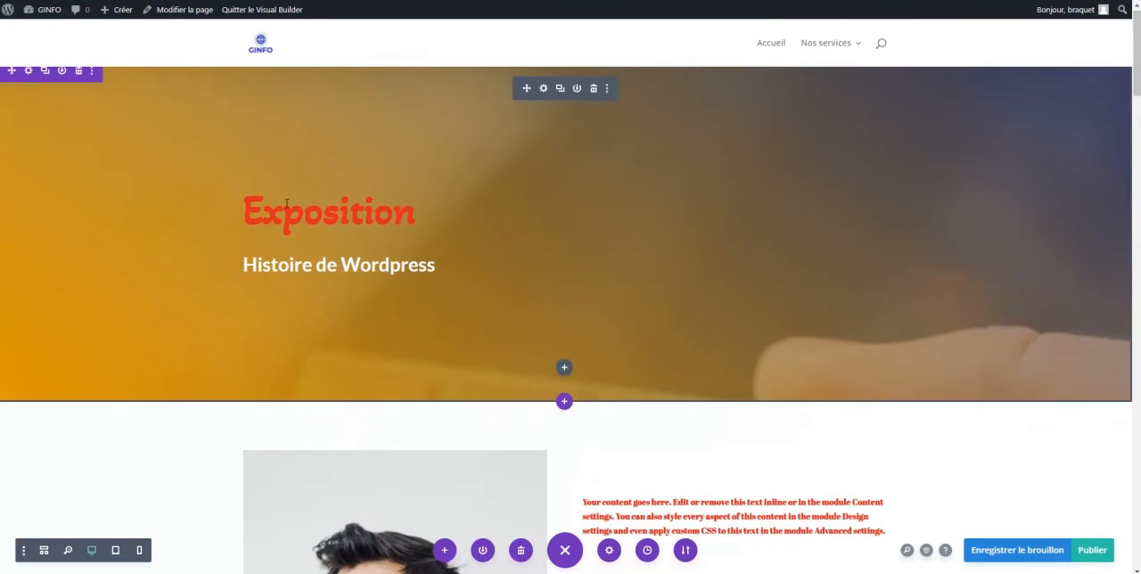
scroll(585, 97, down, 4)
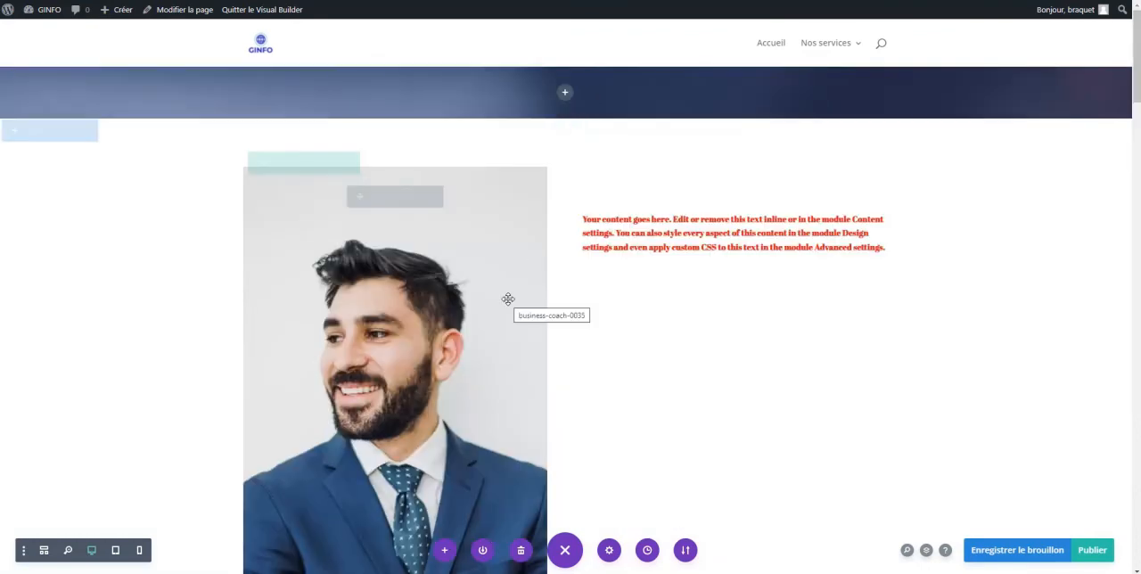
Increase the top spacing of the section that holds the portrait and the red text
drag(584, 119, 586, 274)
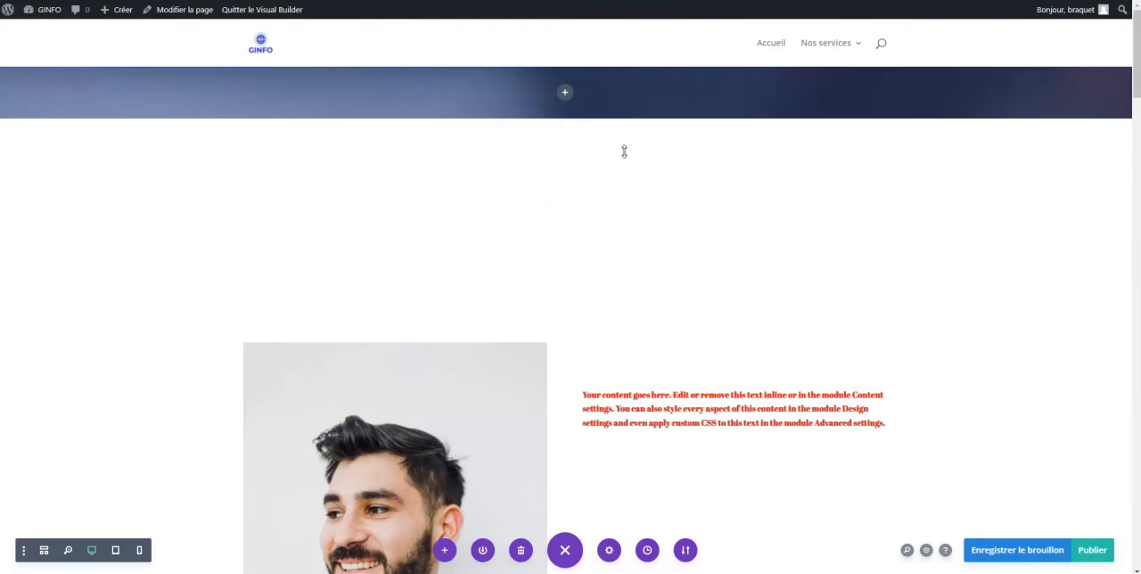
drag(633, 122, 626, 244)
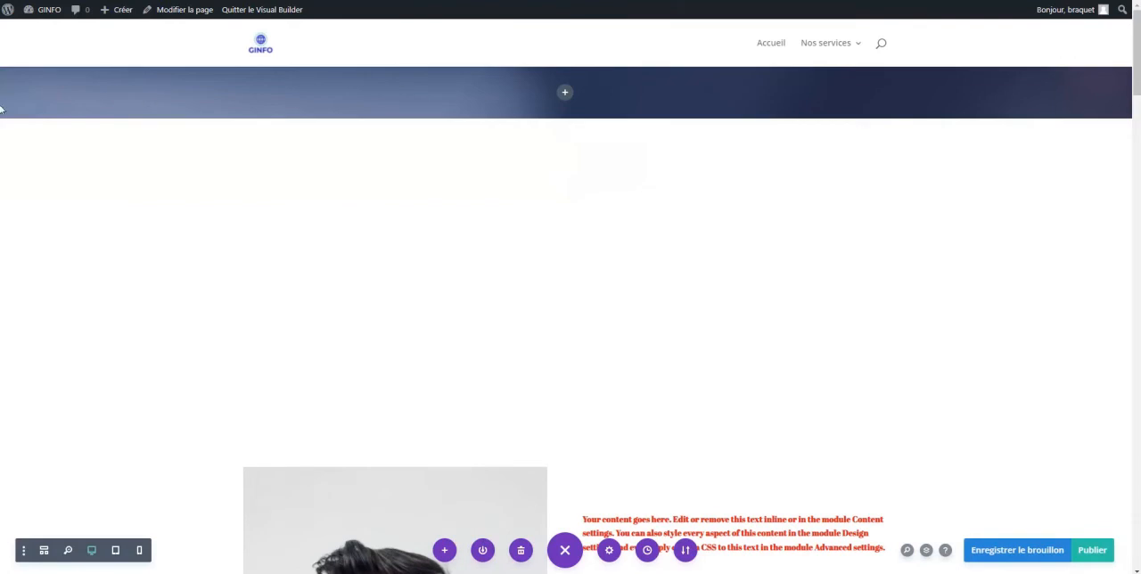
In the empty header section's sizing settings, set the minimum height to 226 px, height to 109 px and maximum height to 213 px
click(31, 87)
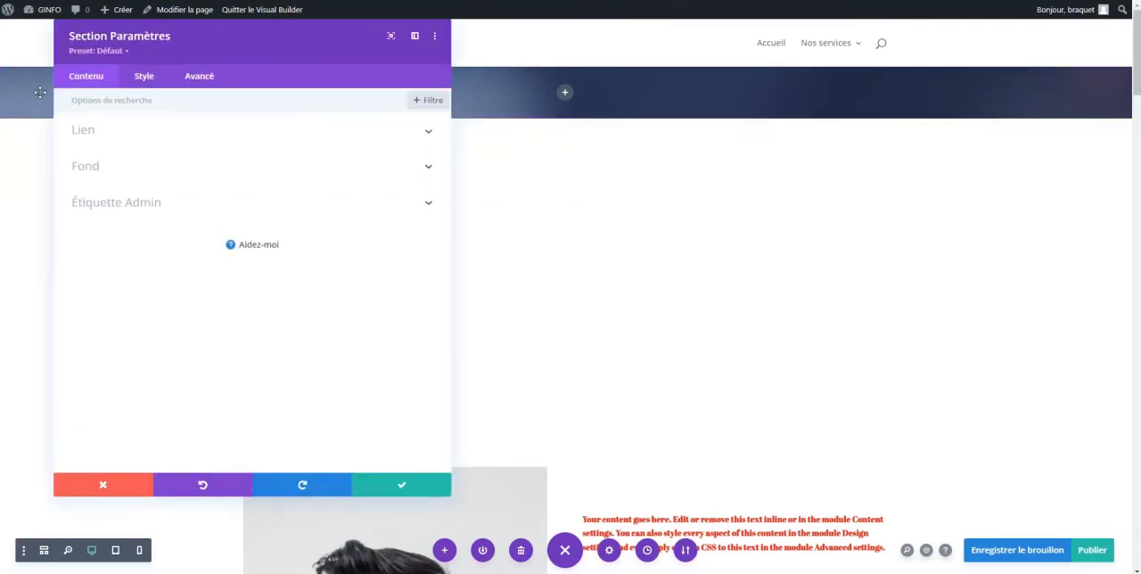
click(156, 79)
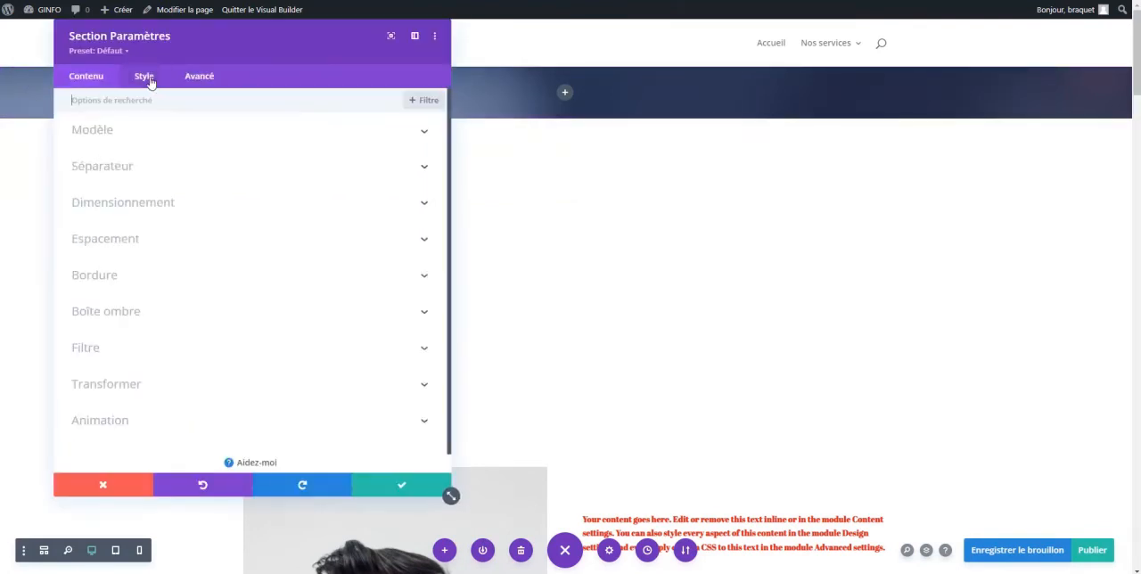
click(123, 204)
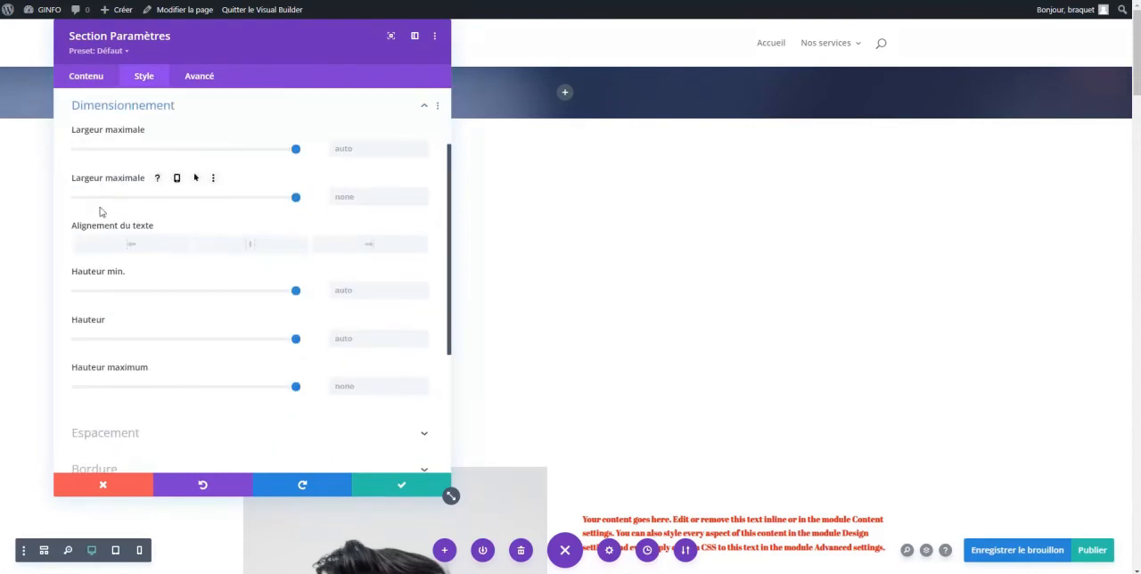
drag(296, 292, 254, 292)
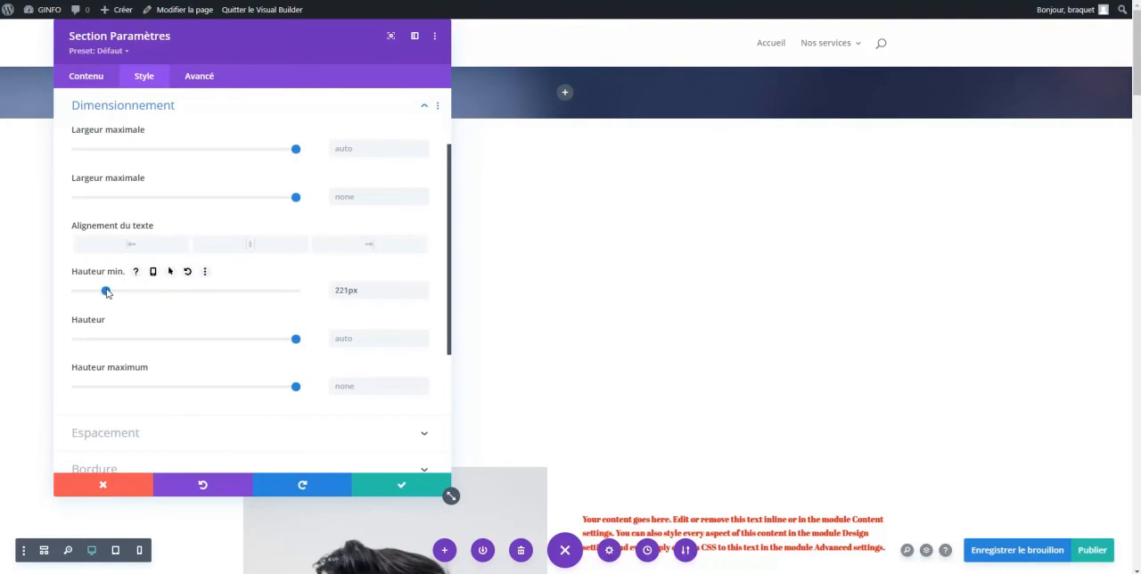
drag(96, 295, 93, 292)
drag(295, 340, 79, 344)
drag(93, 290, 107, 291)
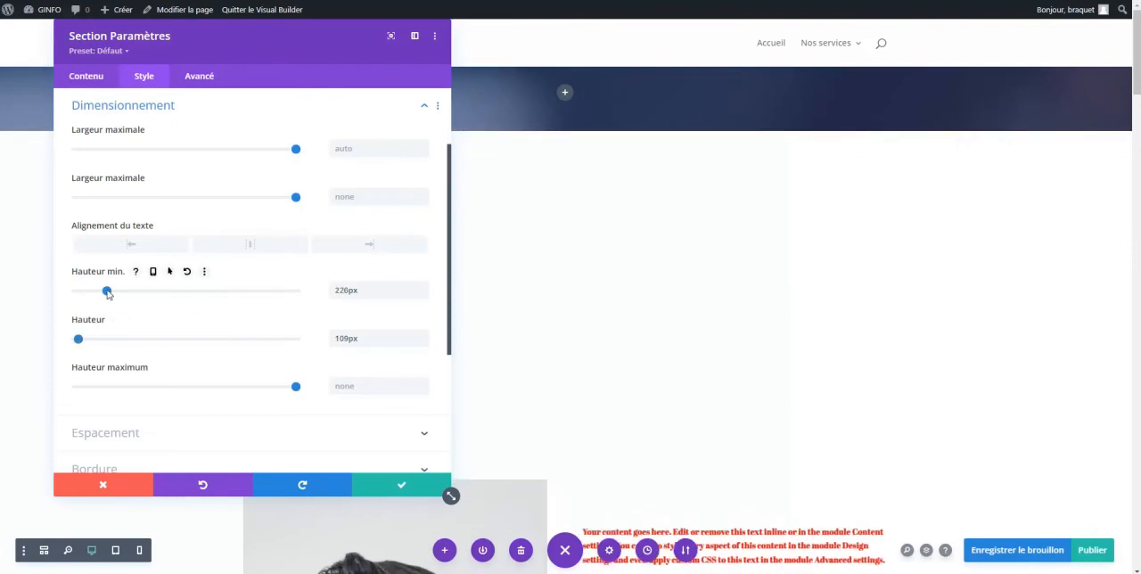
scroll(148, 316, up, 2)
scroll(149, 312, down, 3)
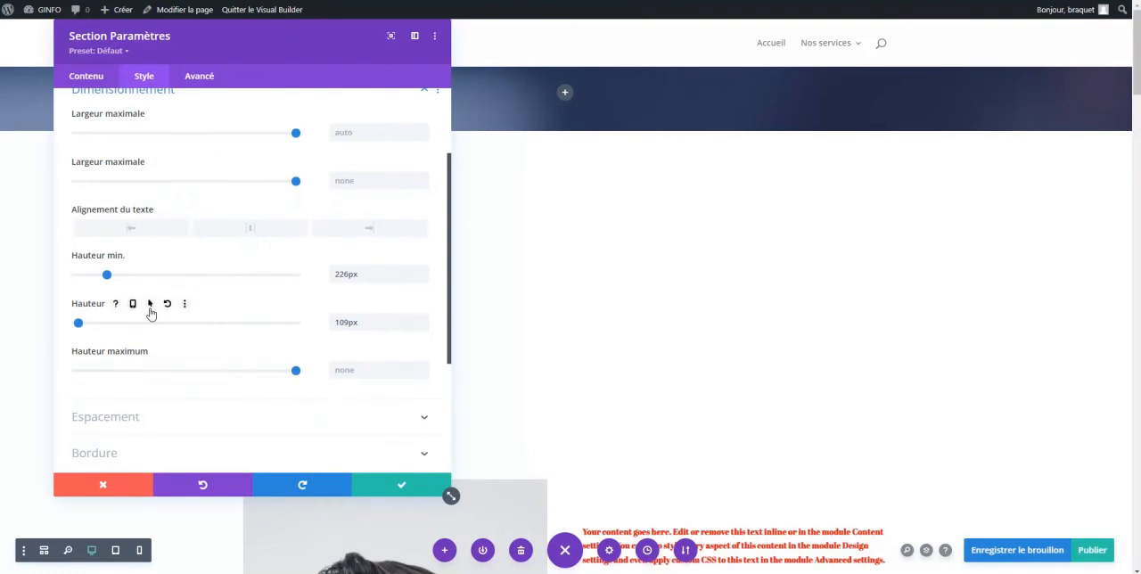
drag(295, 374, 104, 374)
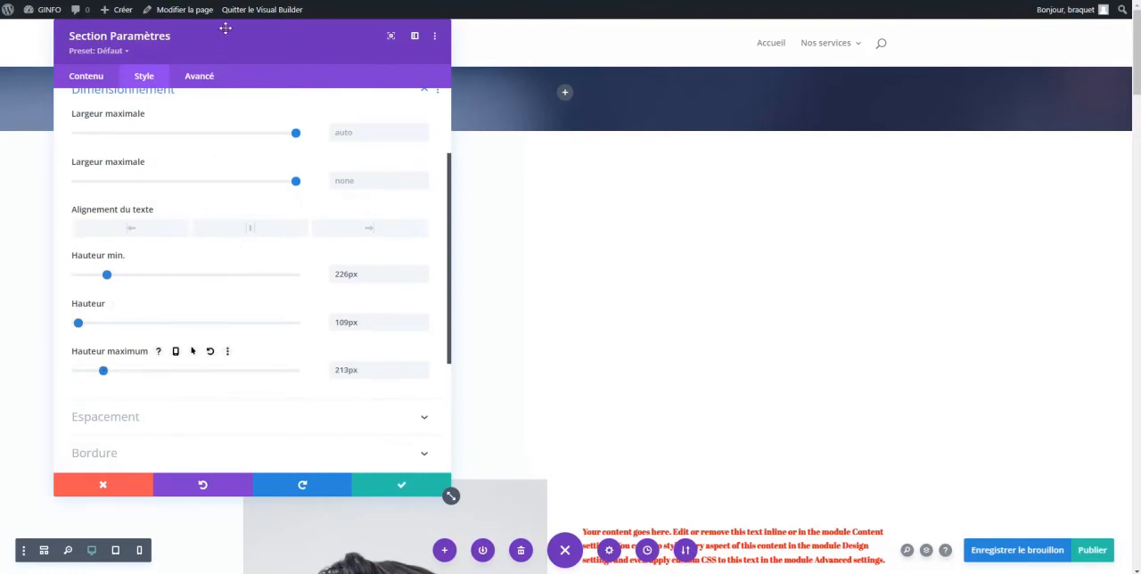
Raise the header section's minimum height to about 291 px, its height to 196 px and its maximum height to 235 px
drag(225, 30, 869, 149)
scroll(789, 299, up, 1)
scroll(810, 326, down, 2)
scroll(810, 331, down, 1)
drag(755, 341, 767, 337)
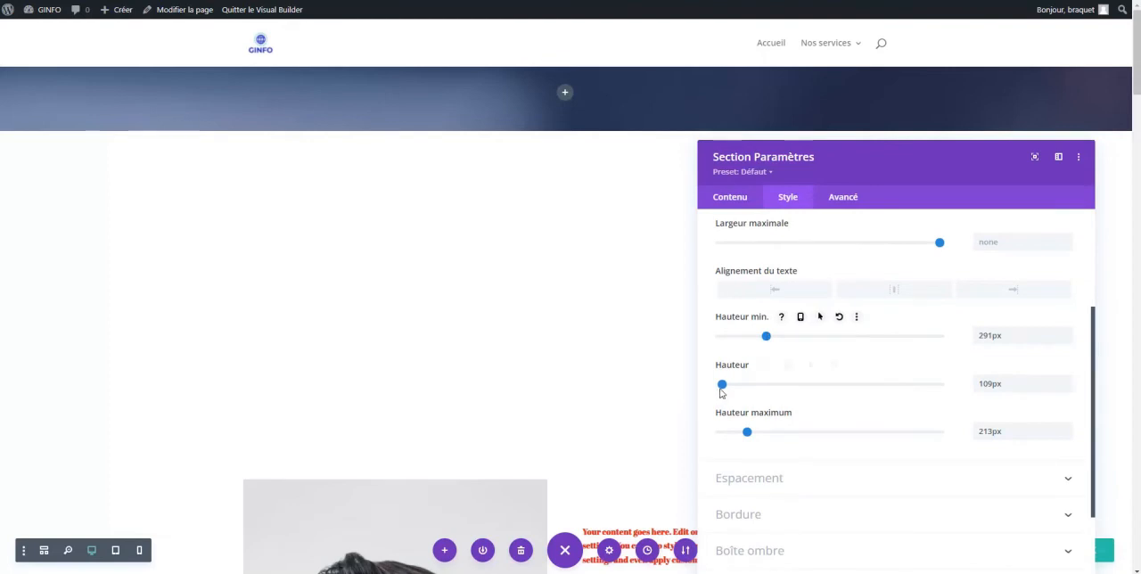
drag(722, 389, 744, 389)
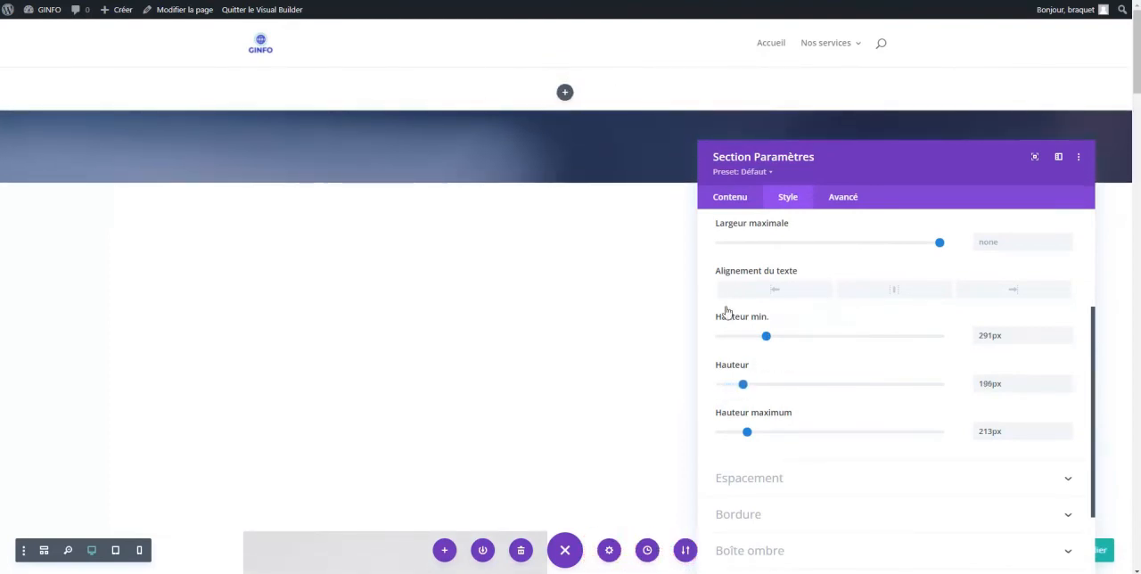
drag(747, 431, 749, 433)
Clear the bottom margin in the header section's spacing settings
scroll(753, 433, down, 2)
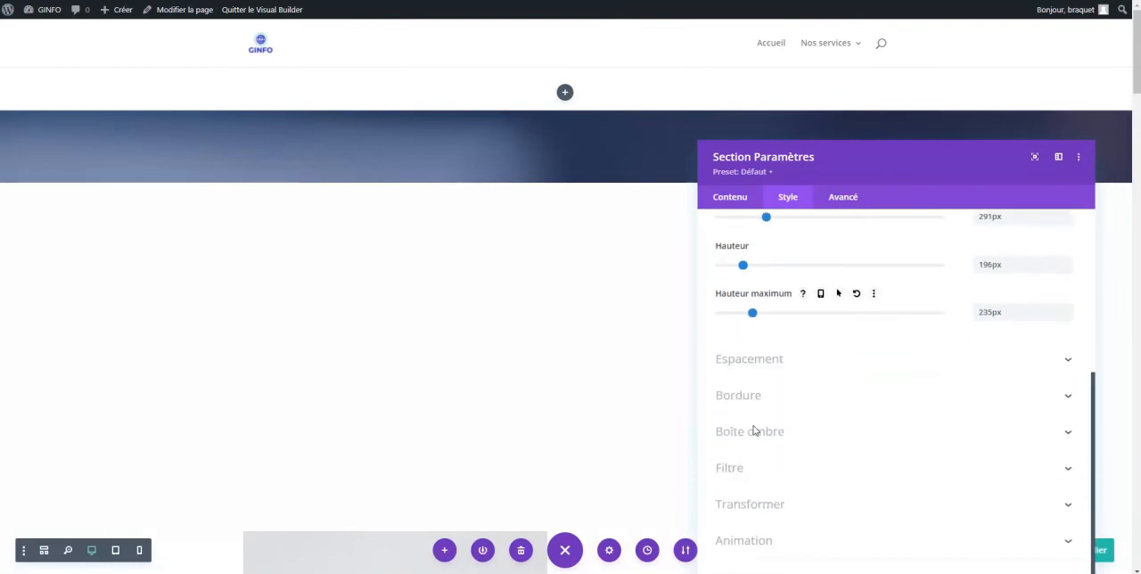
click(760, 371)
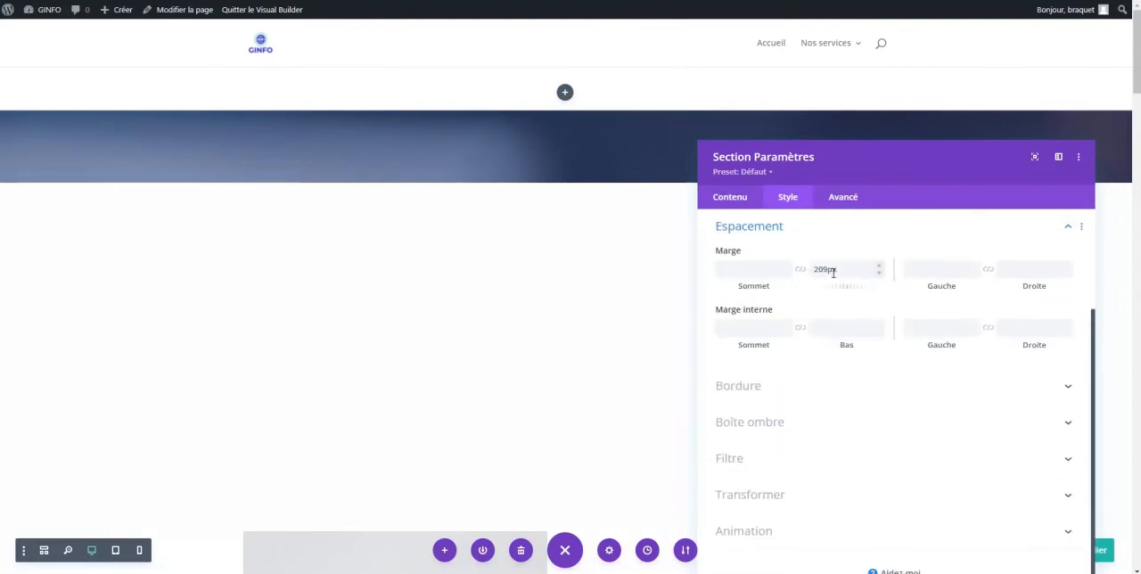
drag(857, 270, 785, 278)
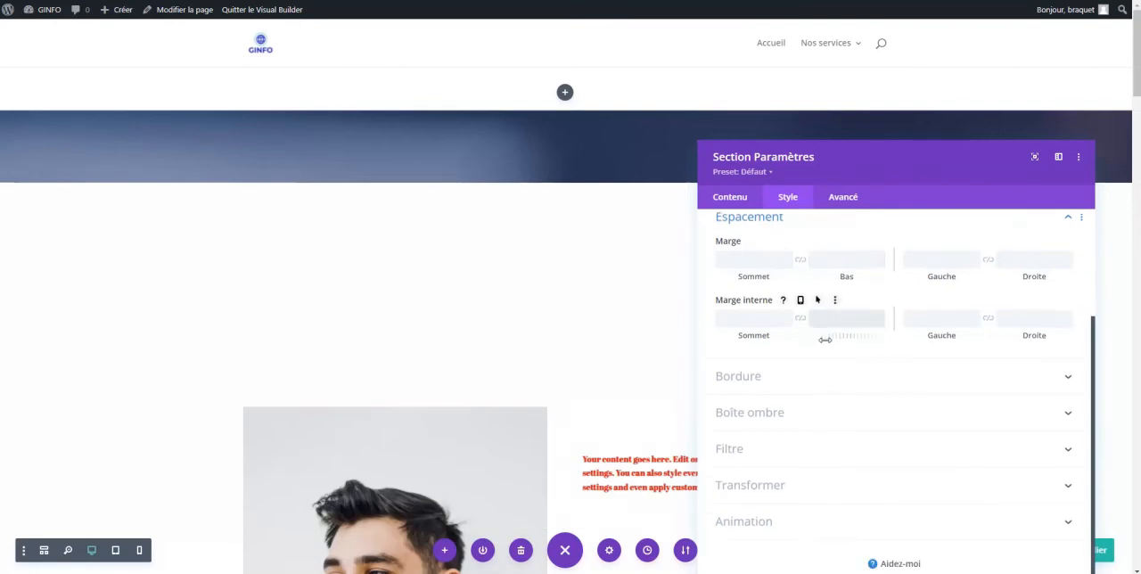
scroll(824, 340, up, 3)
click(796, 328)
scroll(805, 328, down, 4)
scroll(805, 328, down, 2)
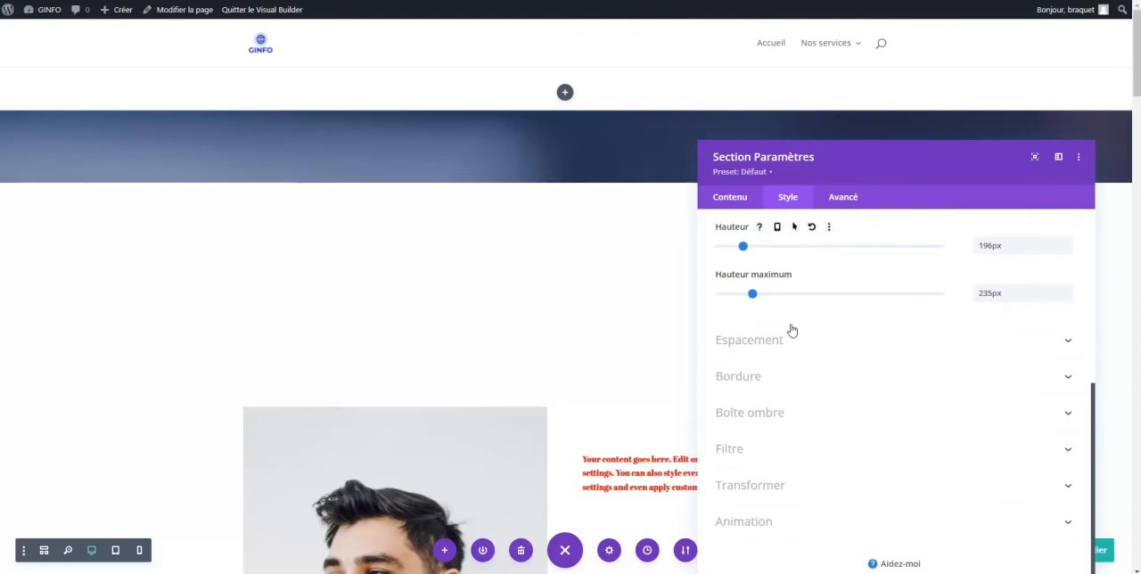
scroll(775, 366, up, 3)
click(775, 366)
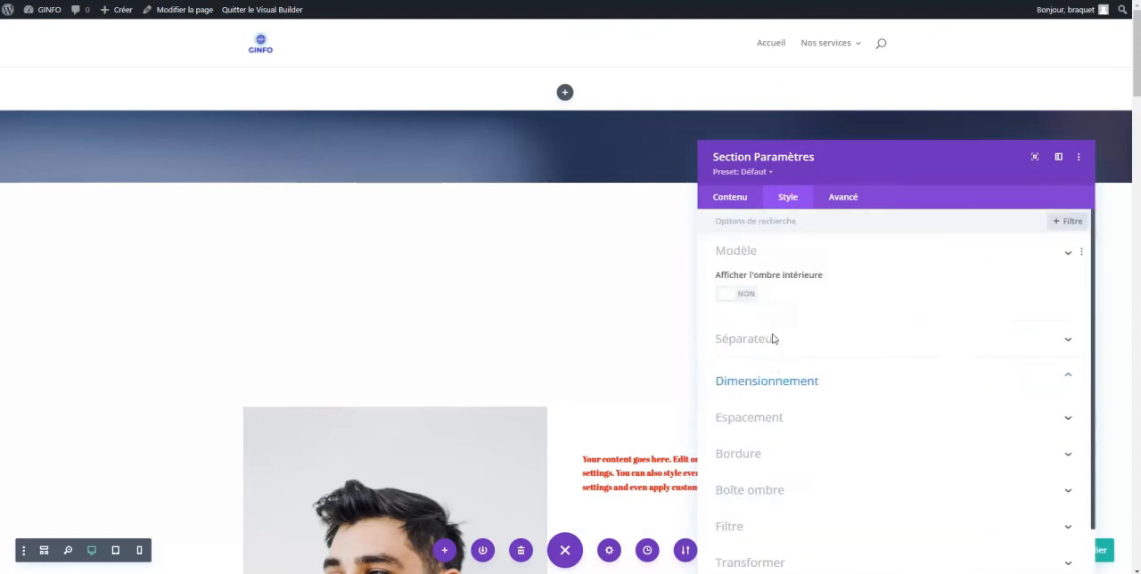
scroll(777, 258, down, 1)
click(777, 258)
scroll(793, 352, down, 3)
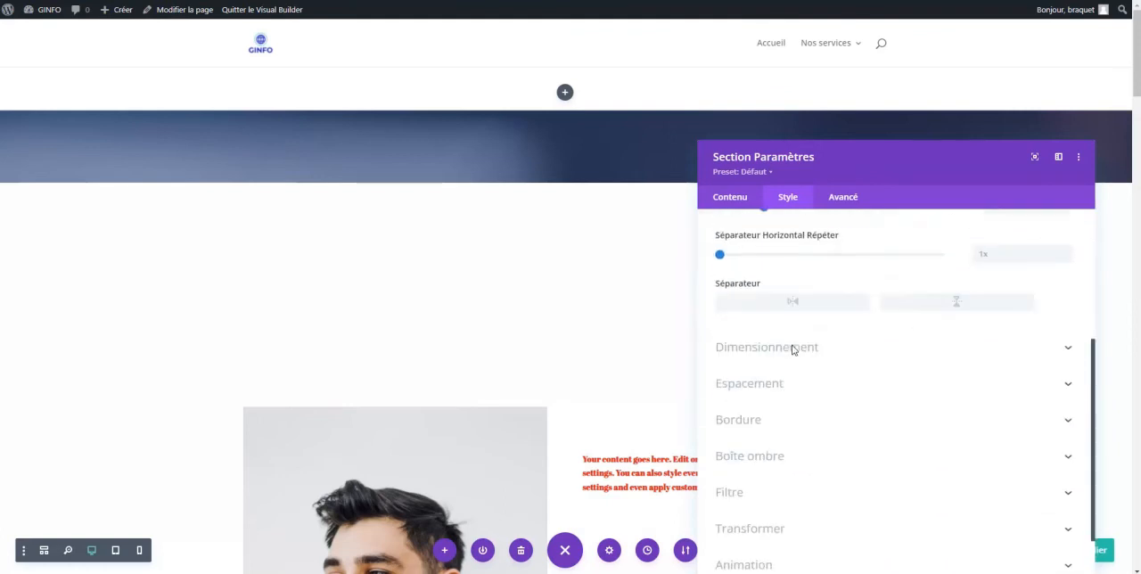
Set the header section's minimum height to 313 px, height to 335 px and maximum height to 357 px, and save its settings
click(793, 345)
scroll(793, 309, up, 4)
scroll(790, 314, down, 2)
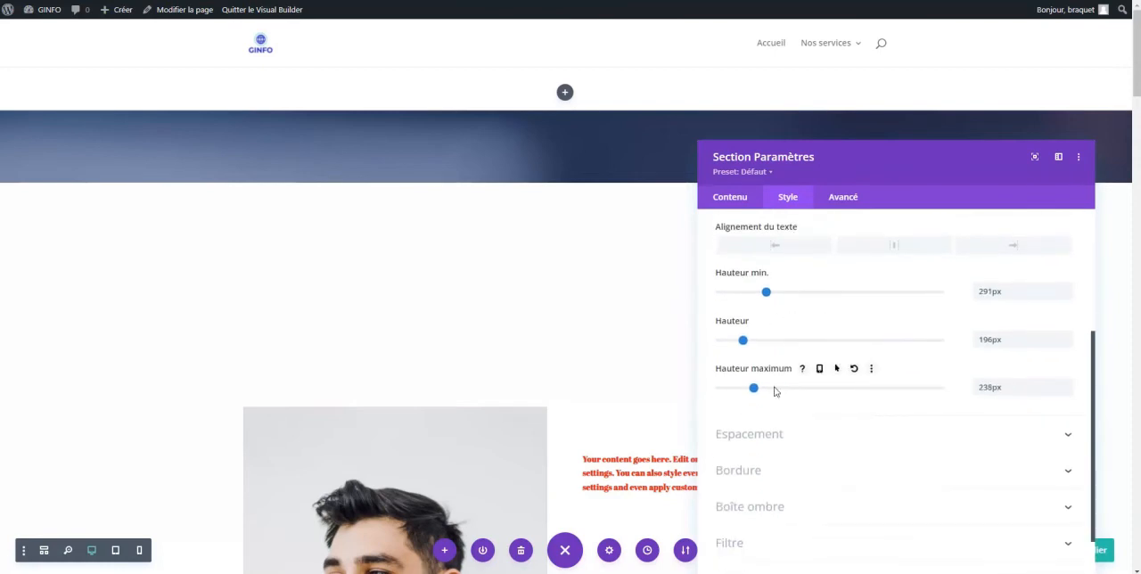
drag(748, 346, 778, 347)
drag(768, 291, 780, 292)
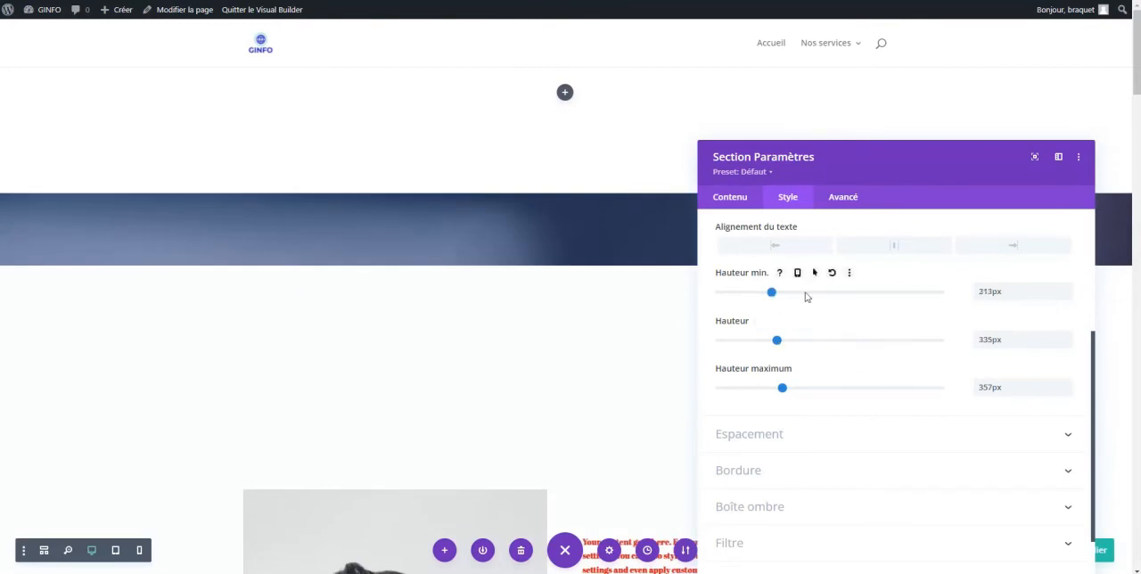
scroll(891, 418, down, 2)
drag(881, 105, 836, 49)
click(989, 493)
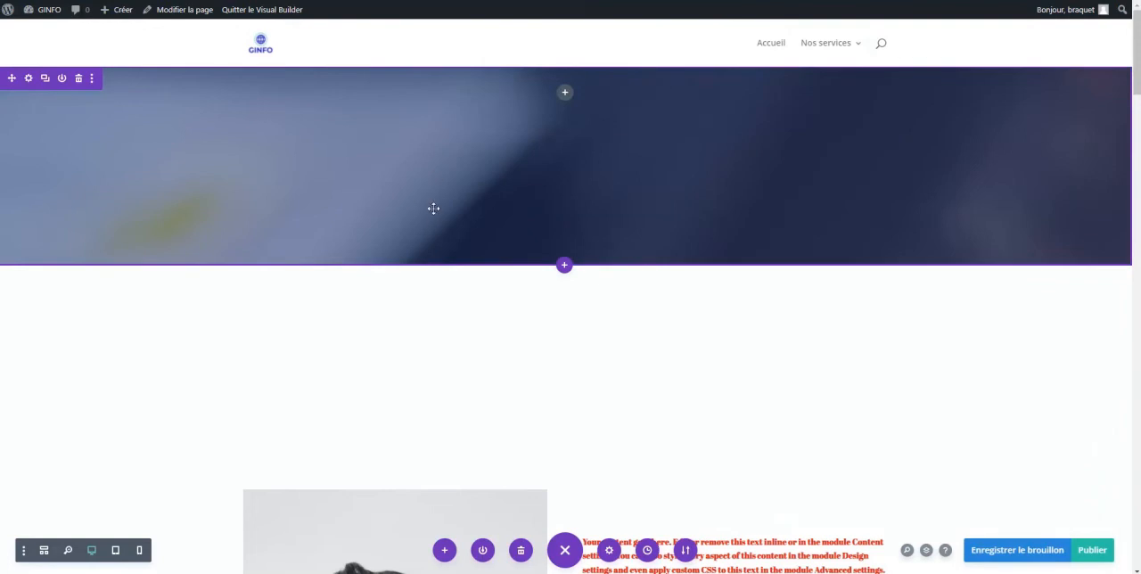
Increase the spacing below the header section, set its minimum height to 566 px and height to 500 px, and save
drag(444, 269, 448, 313)
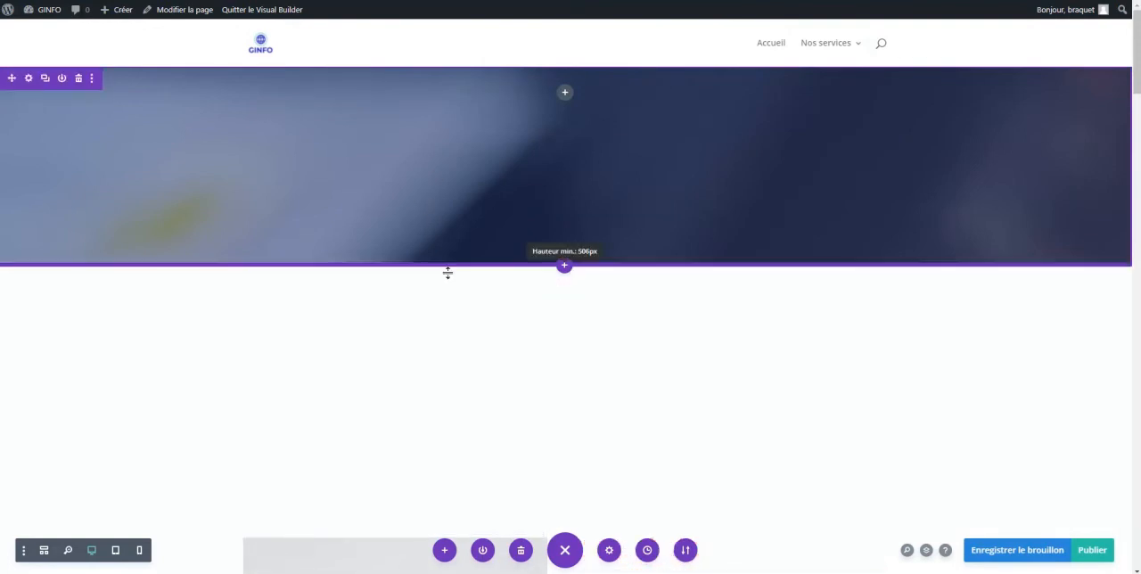
click(45, 78)
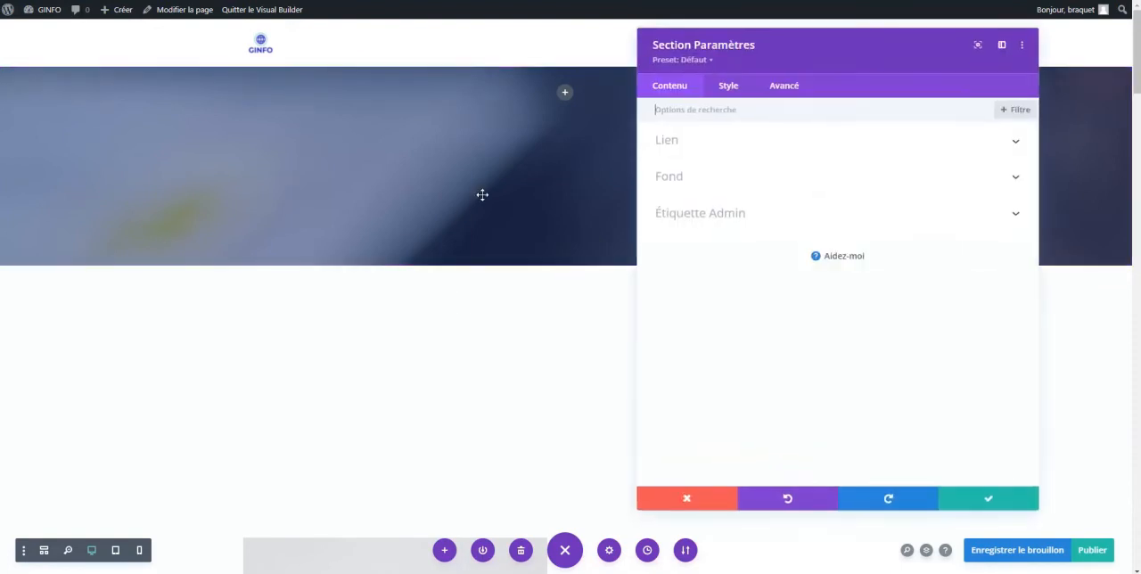
click(730, 88)
click(739, 215)
scroll(775, 346, down, 3)
drag(726, 296, 776, 300)
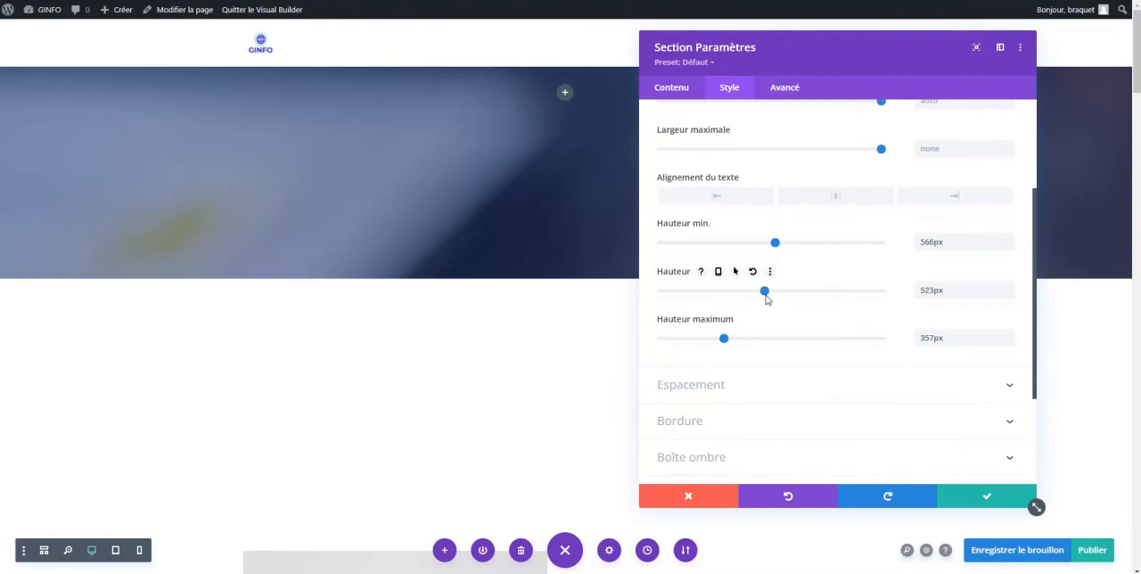
click(937, 299)
key(ctrl+a)
text(500)
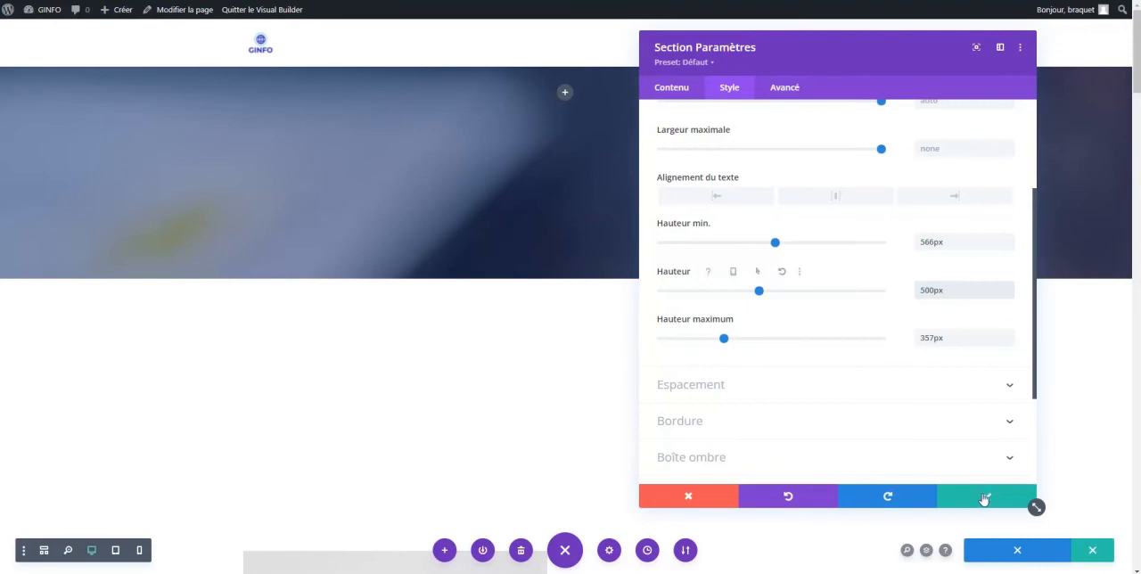
click(983, 497)
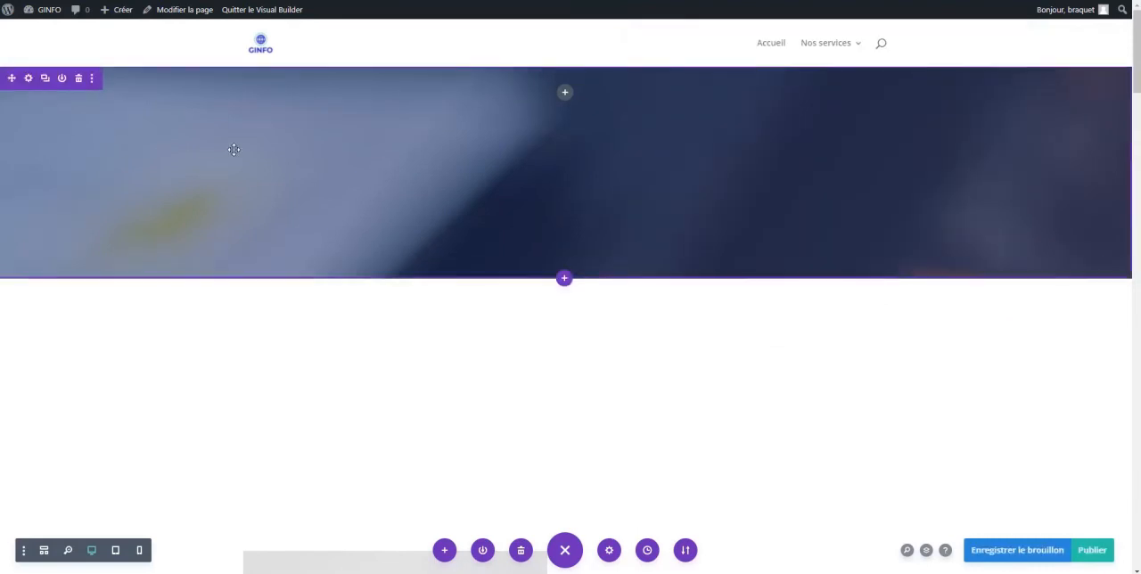
Replace the header section's background image with the yellow and blue envelope picture from the media library, and save the section settings
click(31, 90)
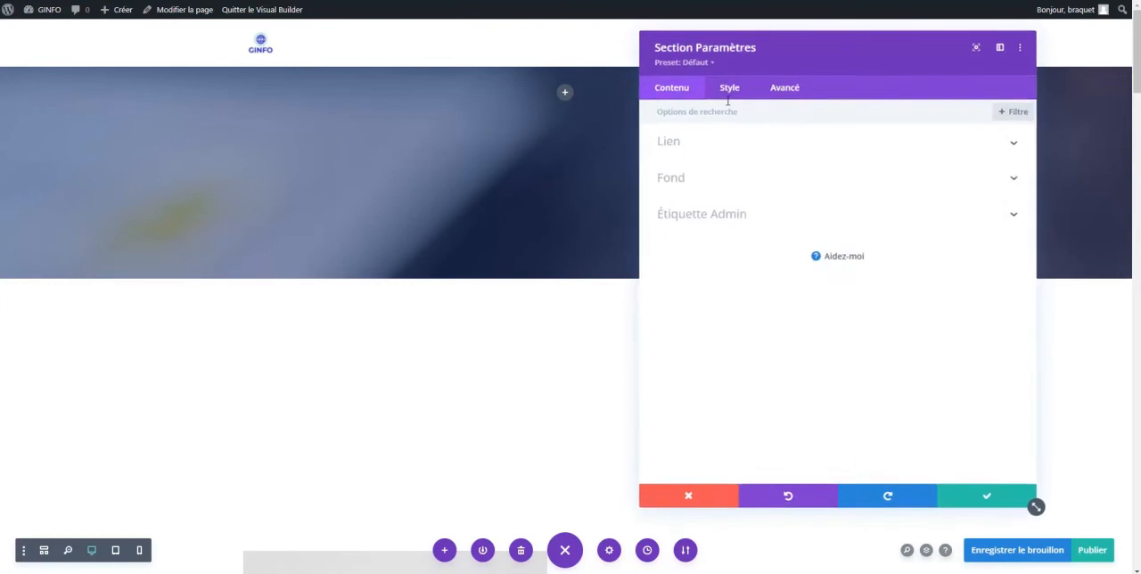
click(729, 89)
click(682, 90)
click(713, 186)
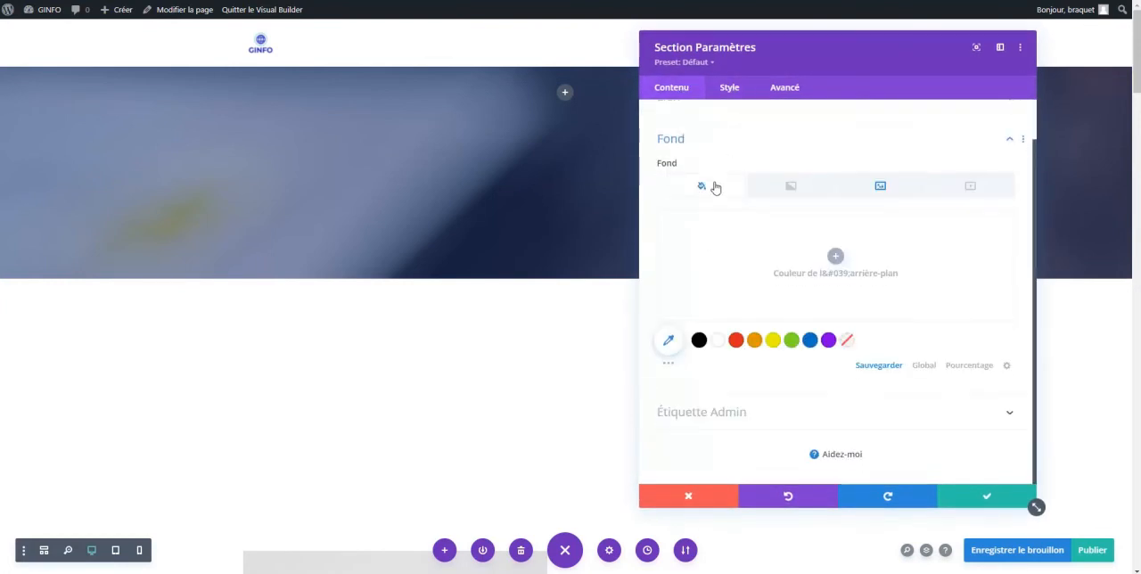
click(884, 188)
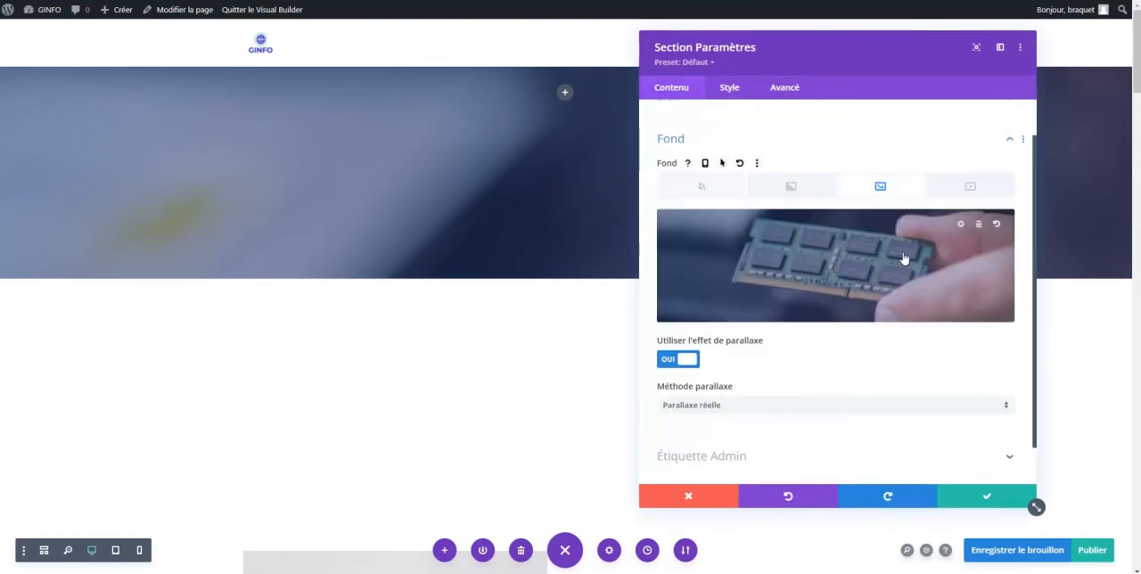
click(979, 229)
click(836, 256)
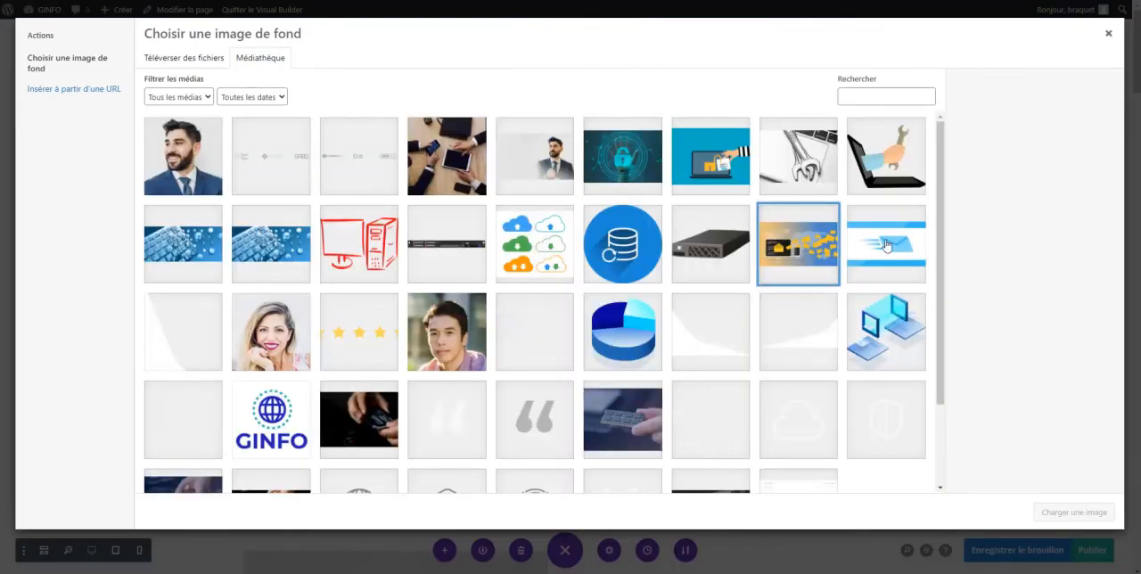
click(809, 247)
click(1069, 513)
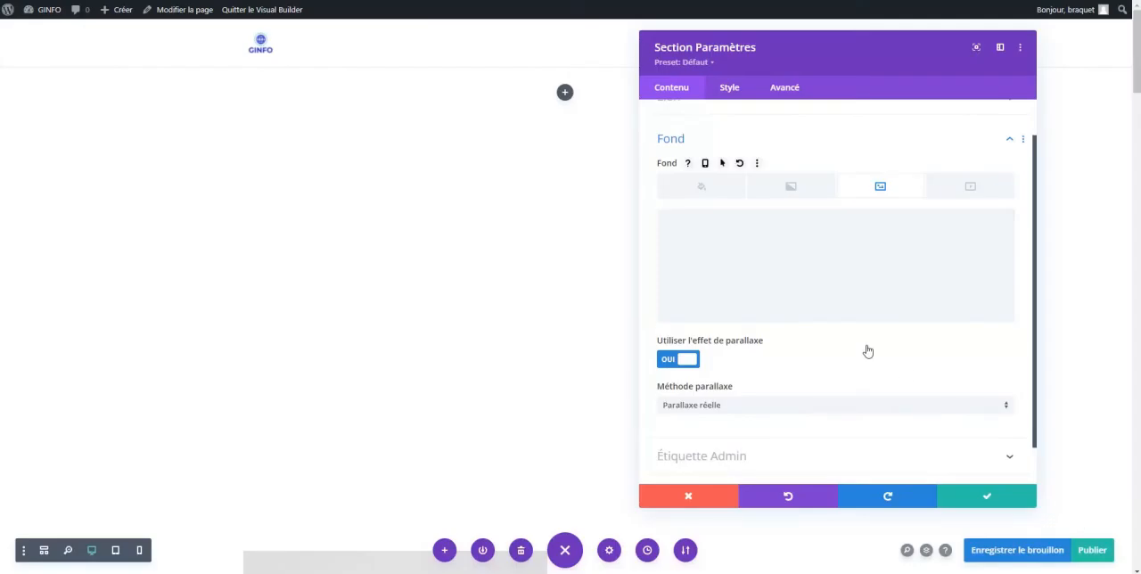
click(977, 496)
Reduce the empty space between the header banner and the section that holds the portrait
scroll(432, 207, down, 2)
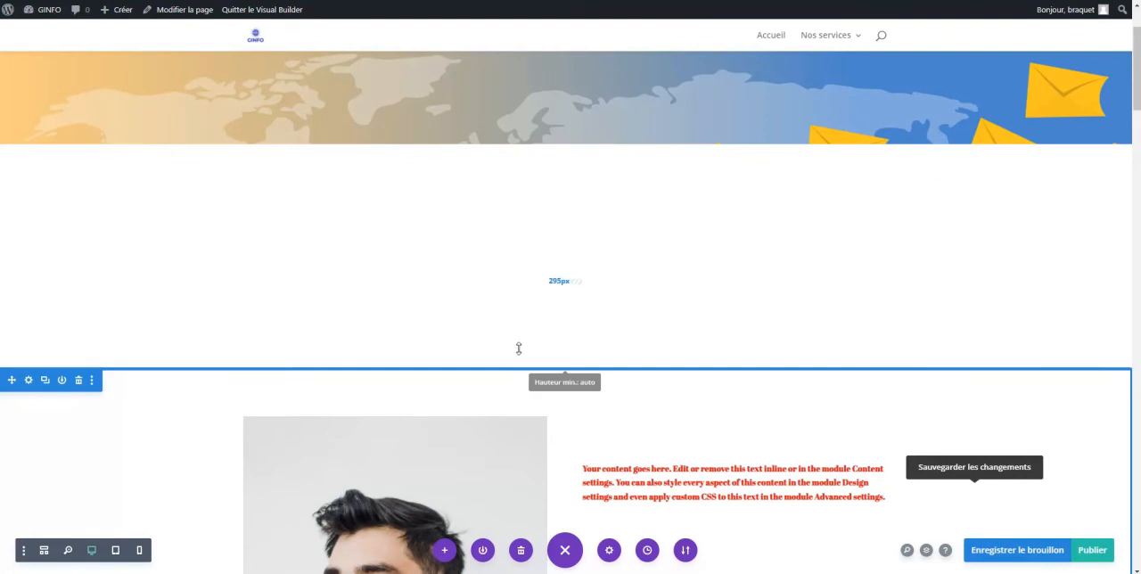
drag(522, 364, 517, 153)
scroll(570, 303, up, 2)
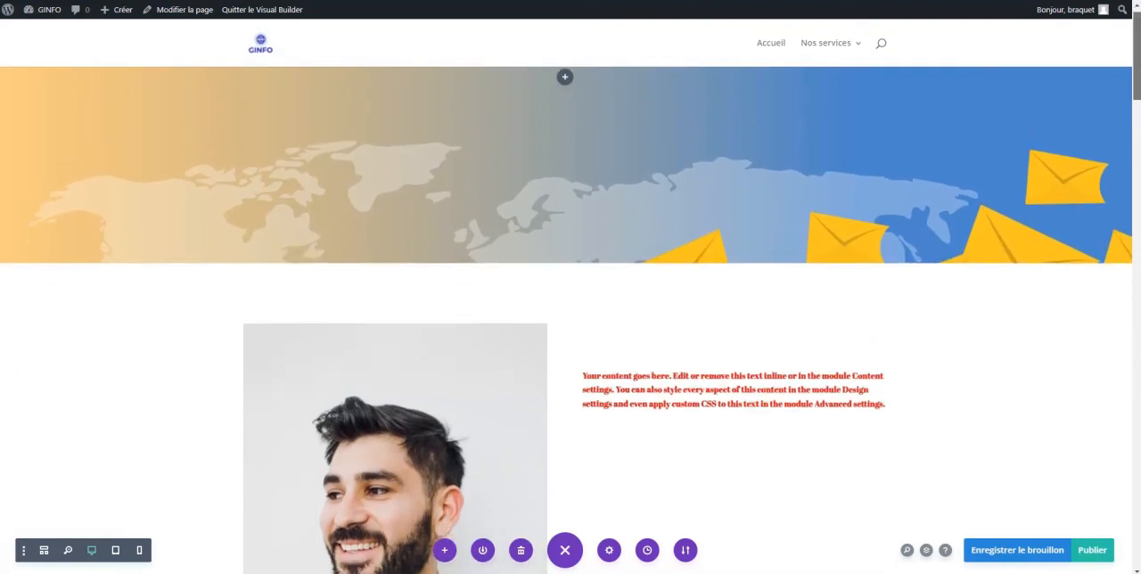
Insert a call-to-action module below the red text and save it with its default content
scroll(741, 216, down, 3)
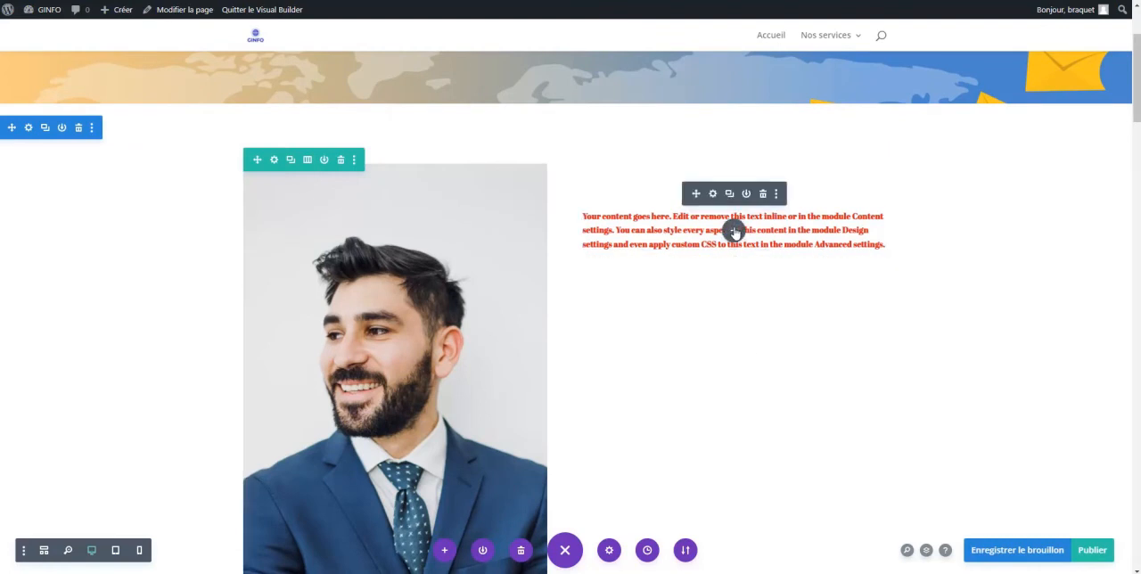
click(733, 231)
scroll(702, 388, down, 2)
scroll(701, 388, up, 3)
click(783, 364)
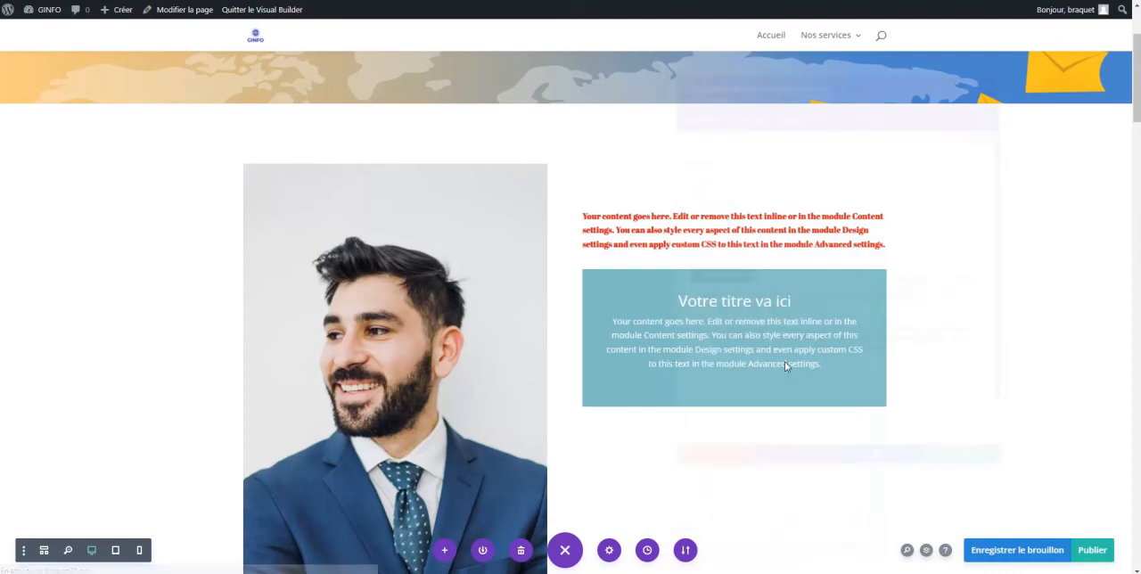
click(984, 495)
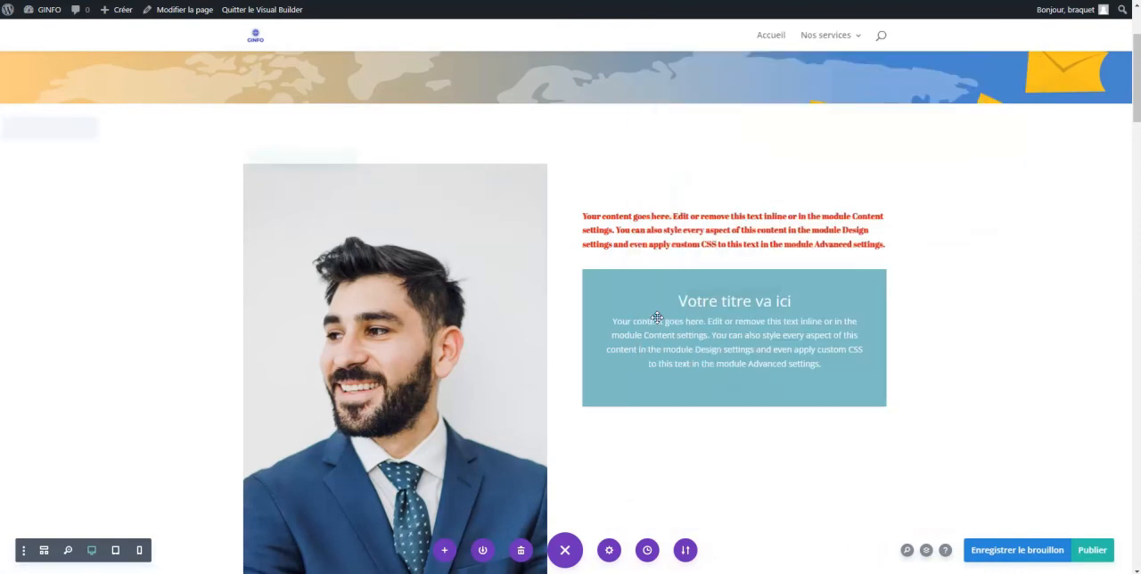
Insert an icon module below the call-to-action block, choose the plain downward arrow as its icon, and save it
scroll(718, 303, down, 2)
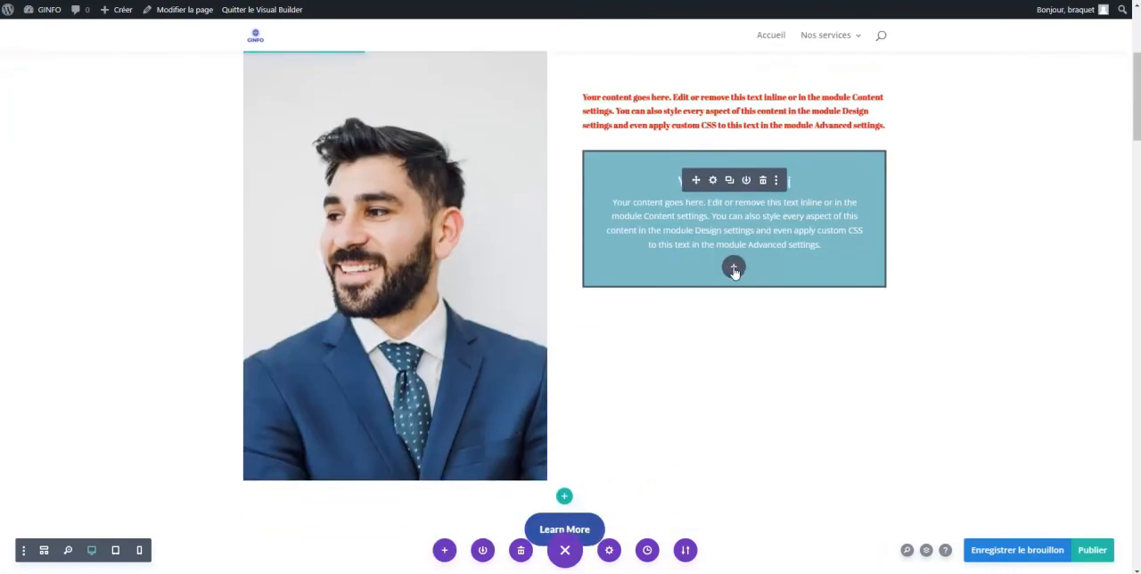
click(733, 267)
scroll(756, 410, down, 5)
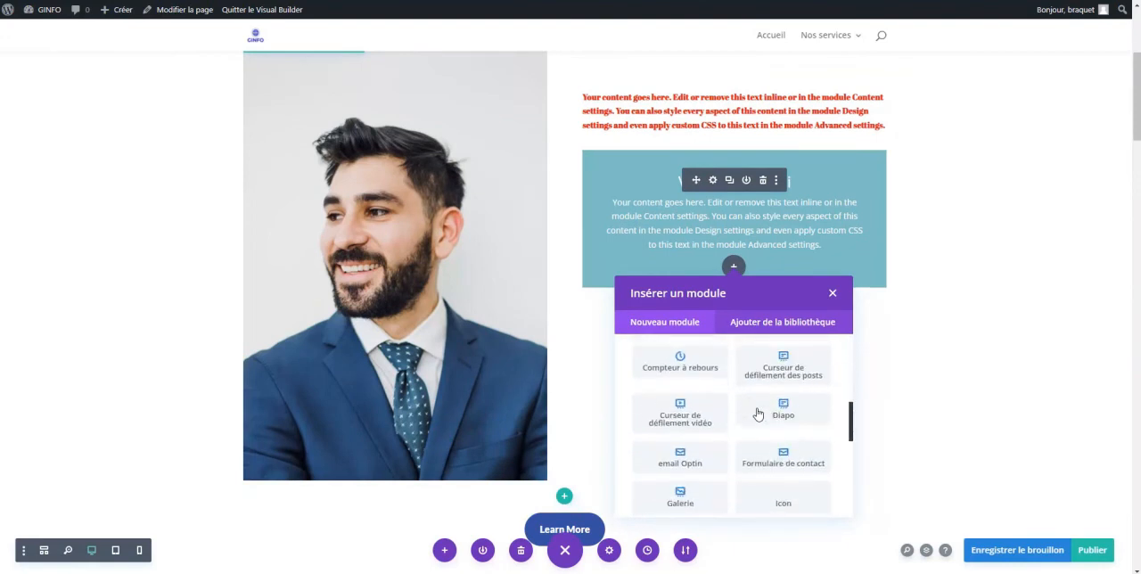
scroll(758, 412, down, 1)
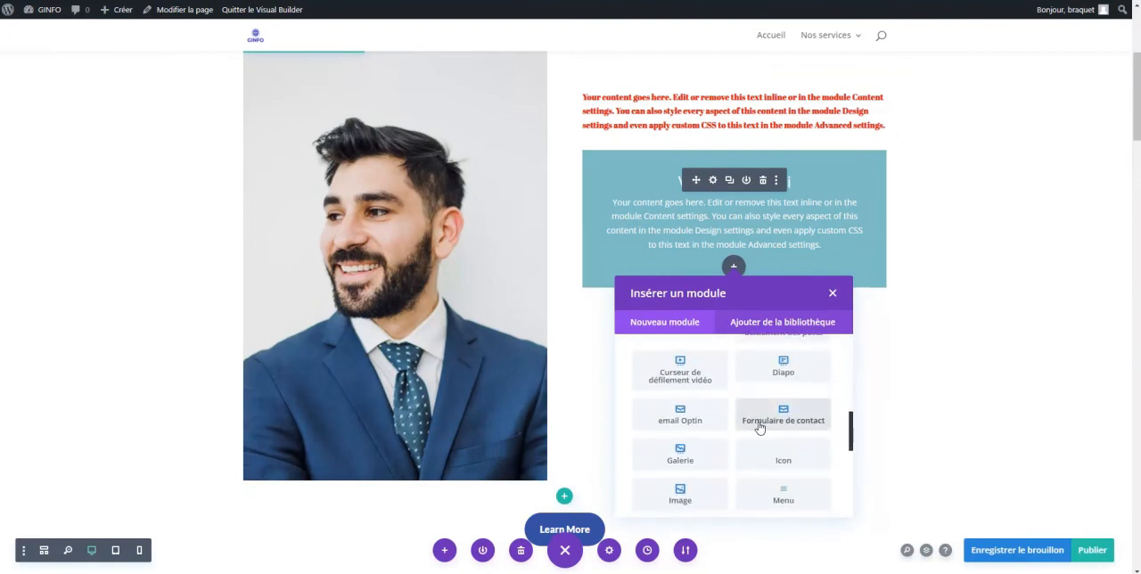
scroll(758, 428, down, 2)
click(784, 397)
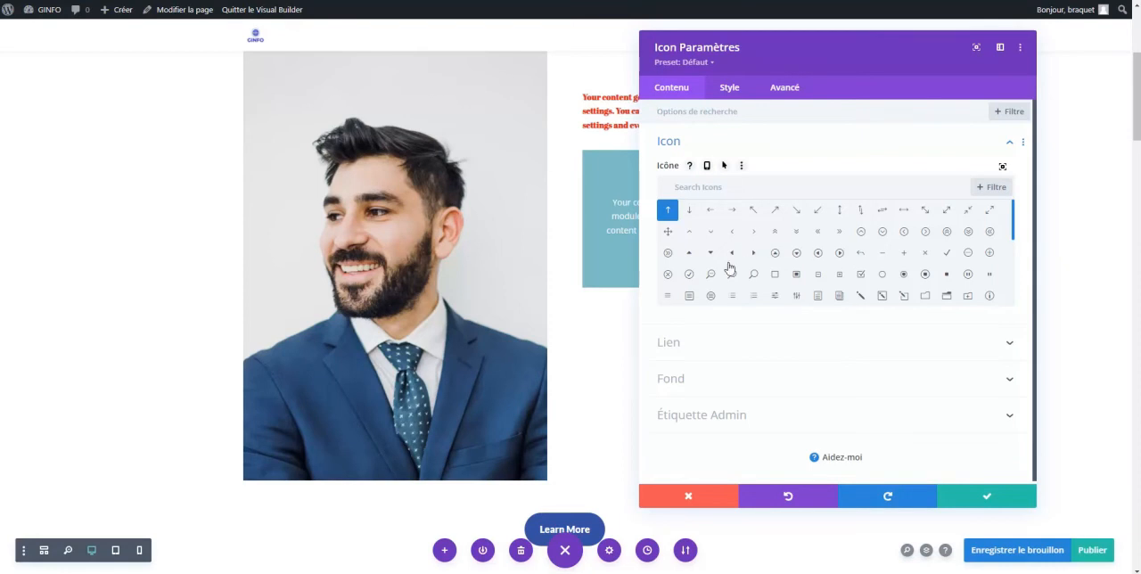
click(688, 217)
click(986, 496)
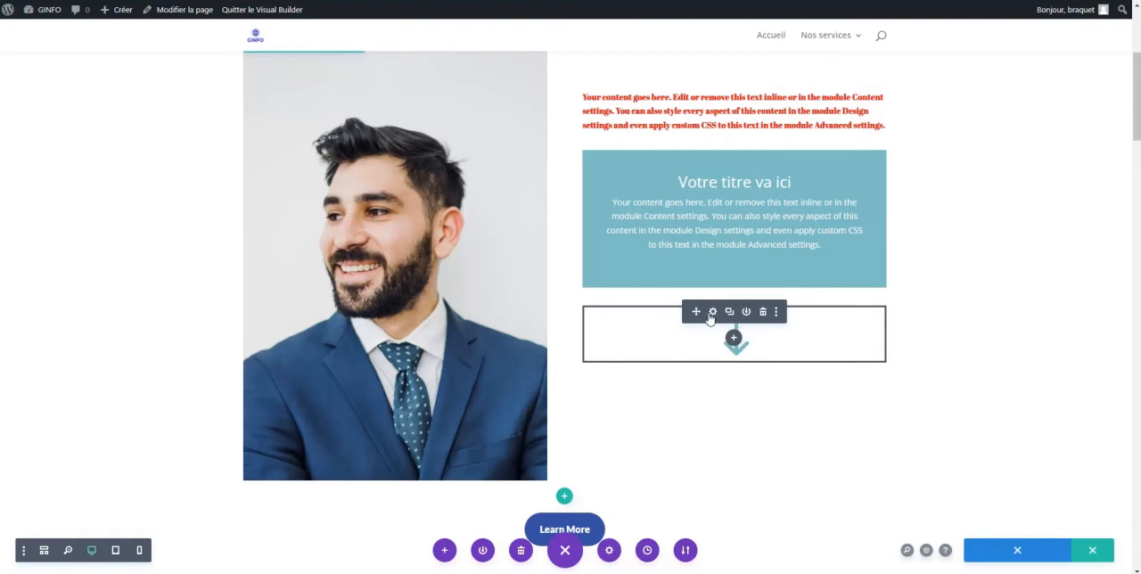
Set the downward arrow icon's color to red #e02b20 in its style settings
click(713, 314)
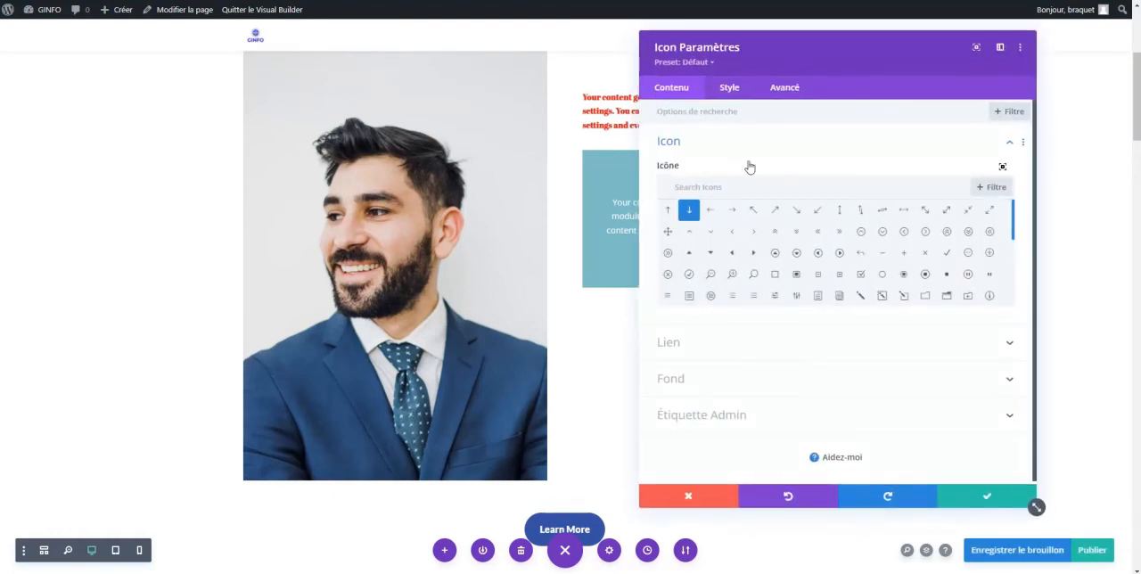
click(736, 92)
click(684, 144)
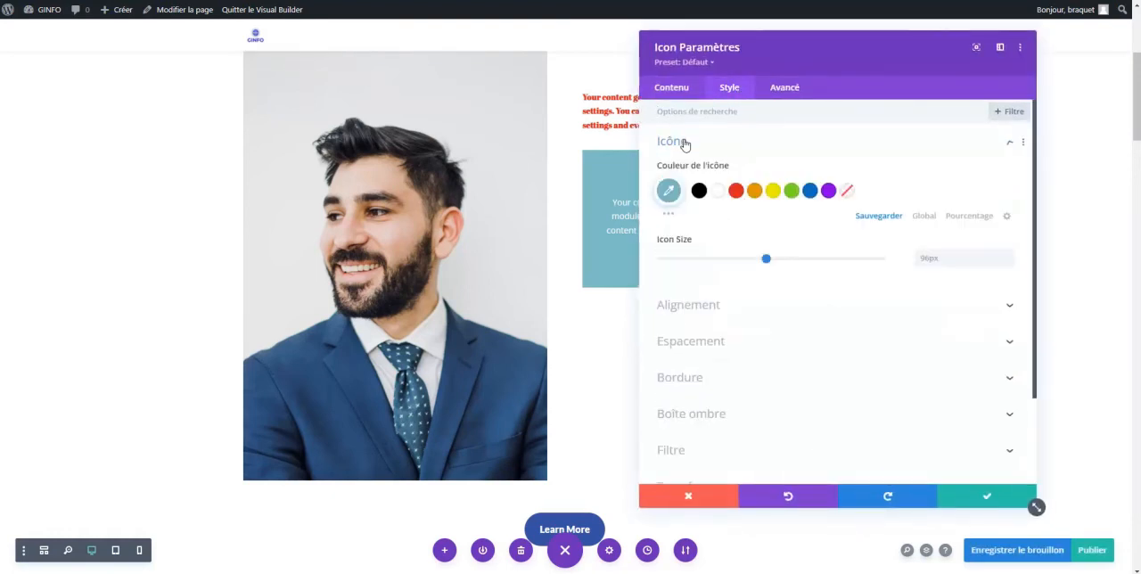
drag(777, 43, 219, 69)
click(181, 189)
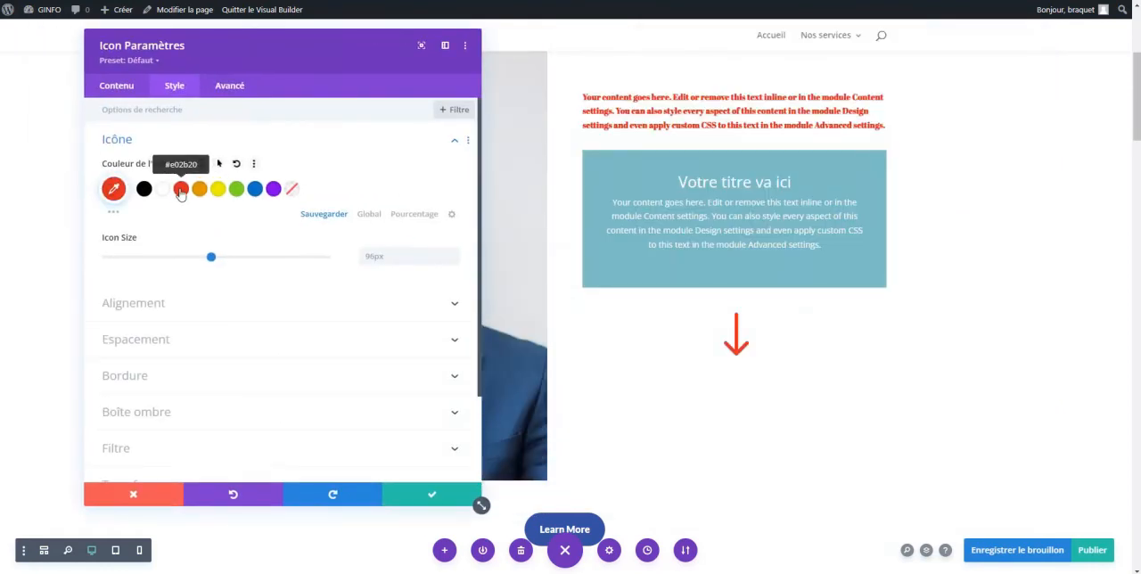
Apply the Fondu animation to the arrow icon and save the module settings
scroll(196, 329, down, 2)
click(175, 403)
click(252, 353)
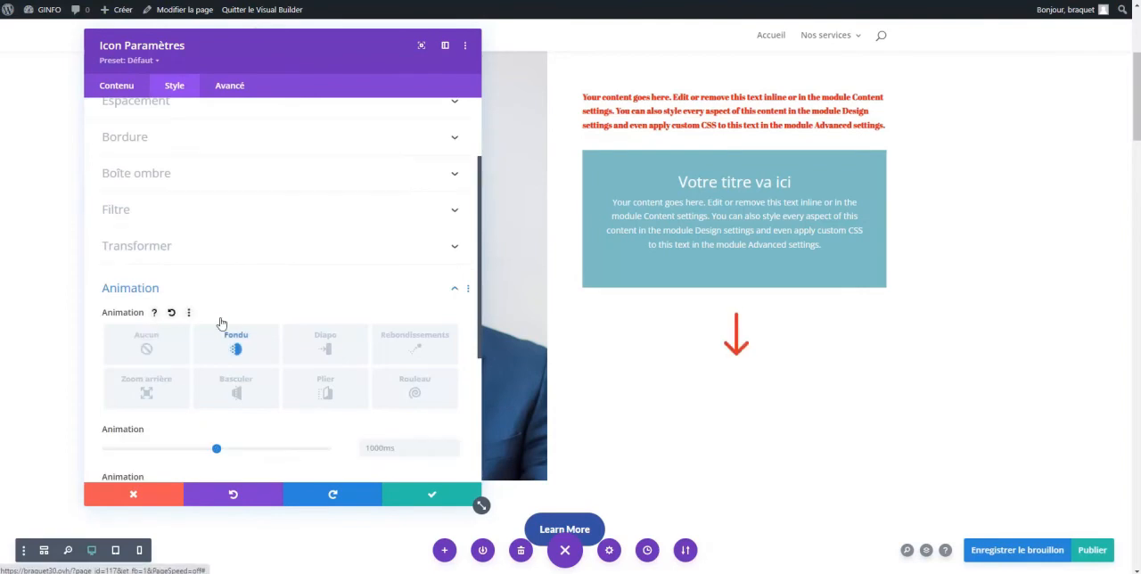
scroll(189, 286, up, 3)
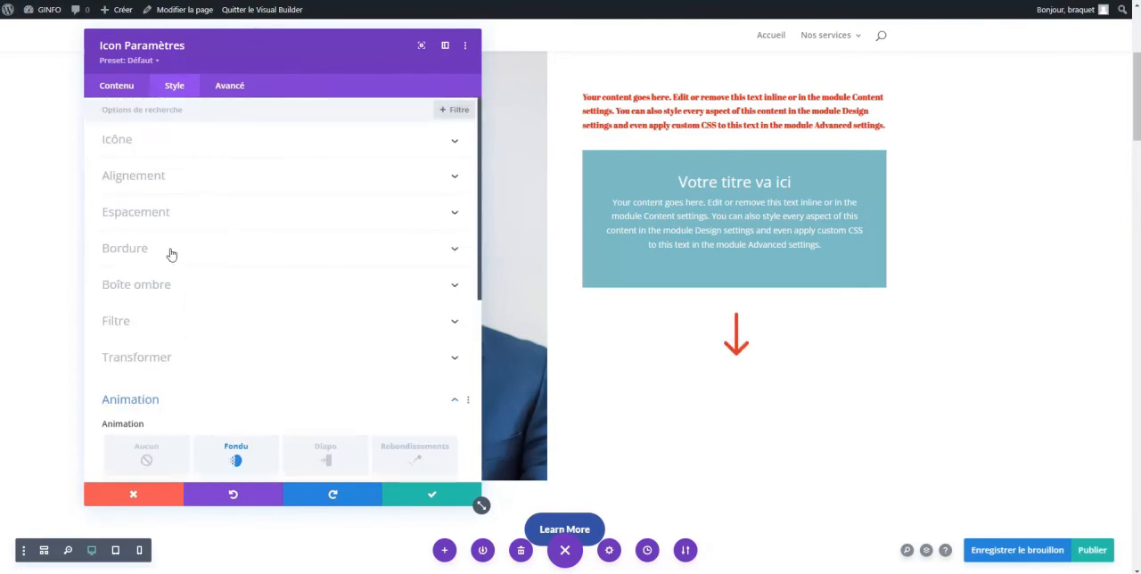
click(431, 494)
drag(1139, 123, 1138, 74)
mouse_move(598, 573)
click(599, 545)
key(alt+Tab)
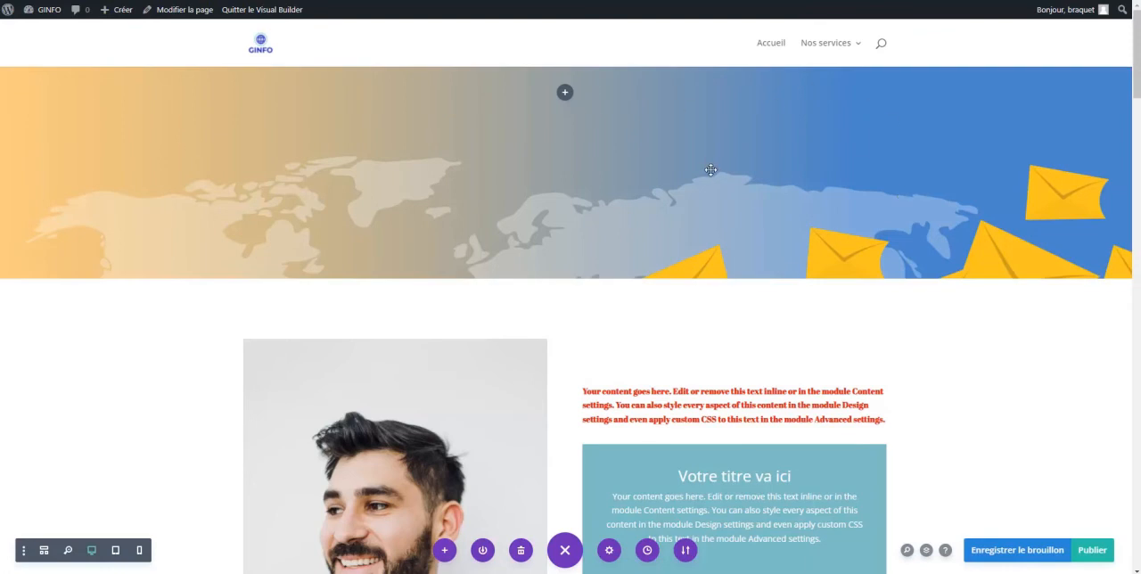
Delete every section below the portrait section, along with the row containing the Learn More button
scroll(711, 169, down, 2)
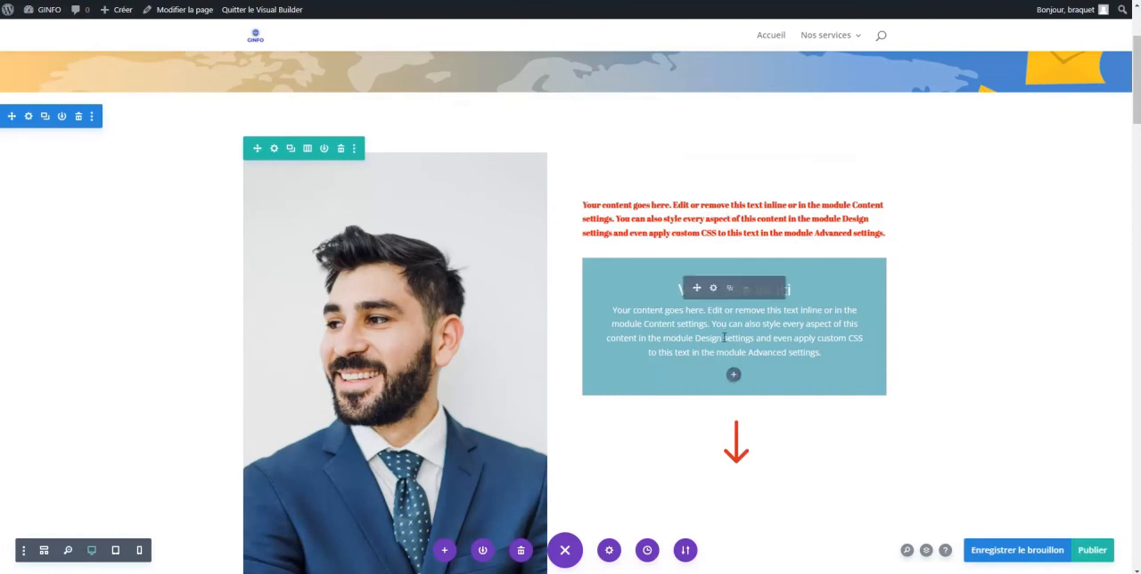
scroll(723, 337, down, 4)
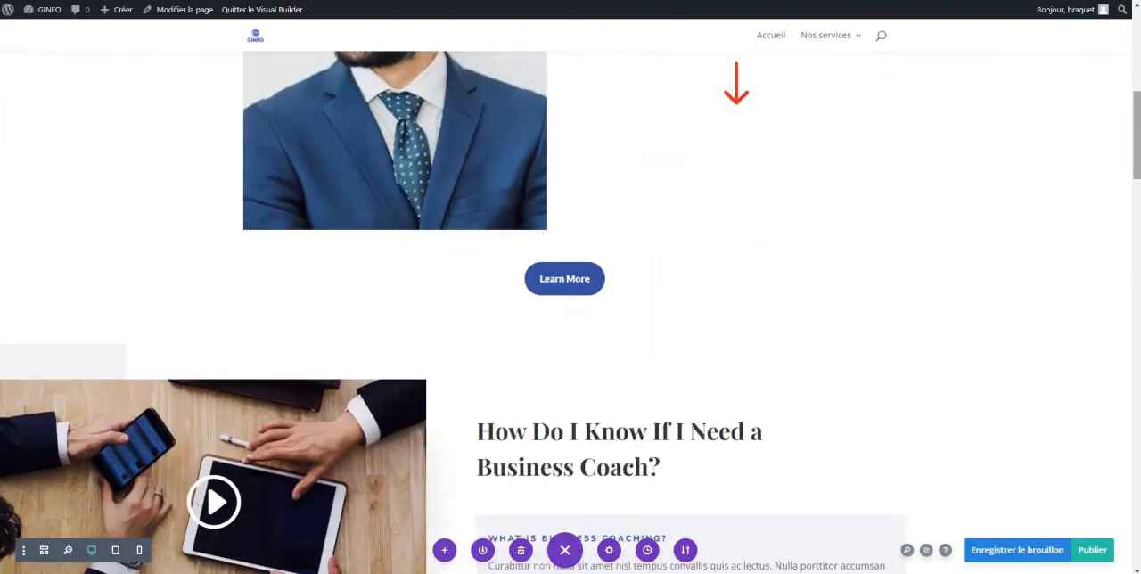
scroll(290, 321, down, 1)
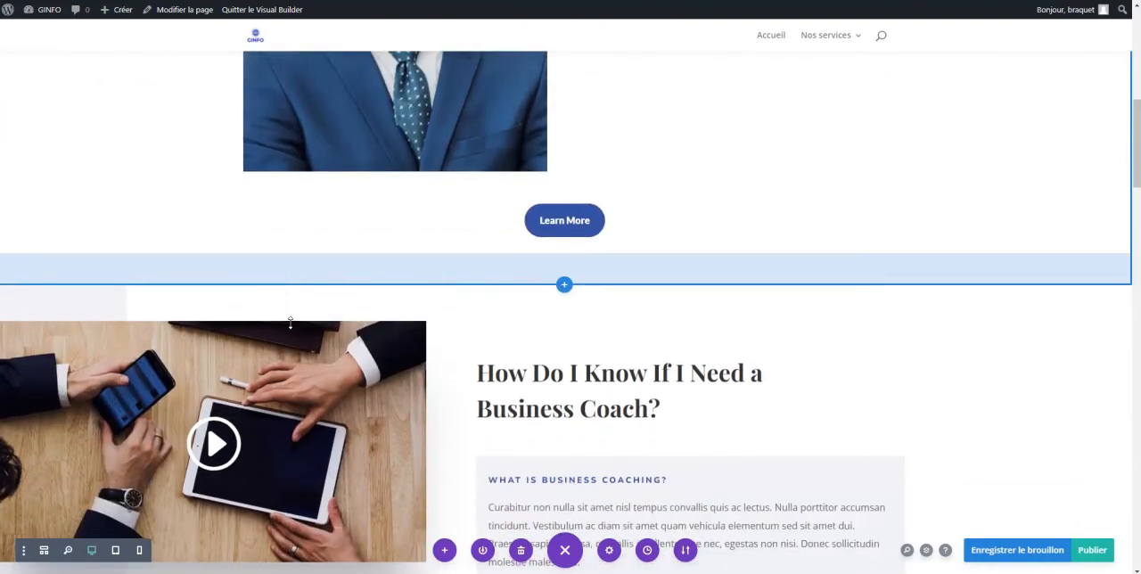
scroll(95, 267, down, 1)
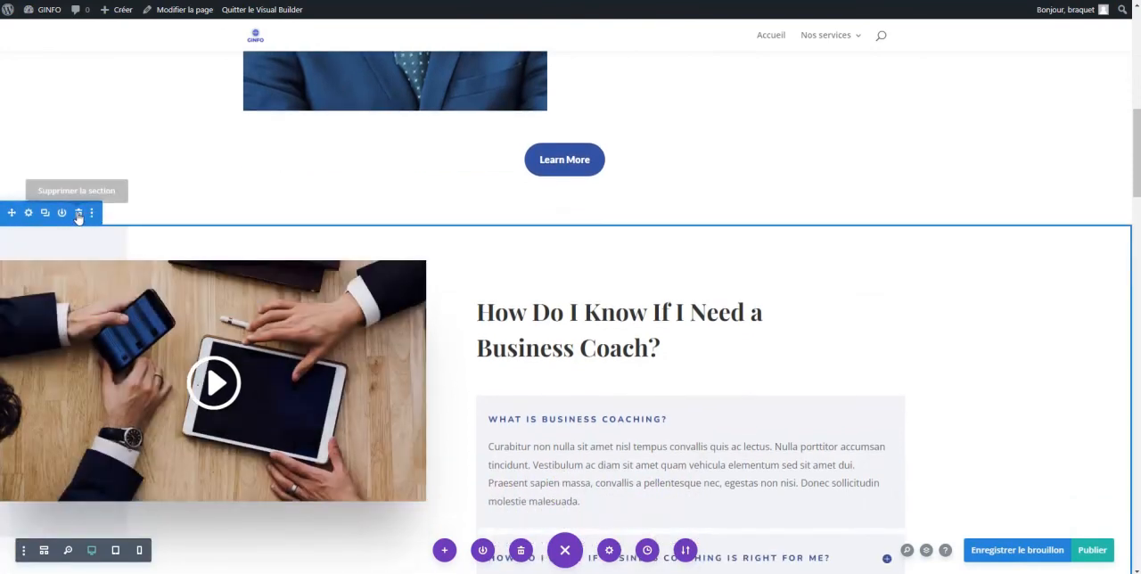
click(79, 215)
click(79, 215)
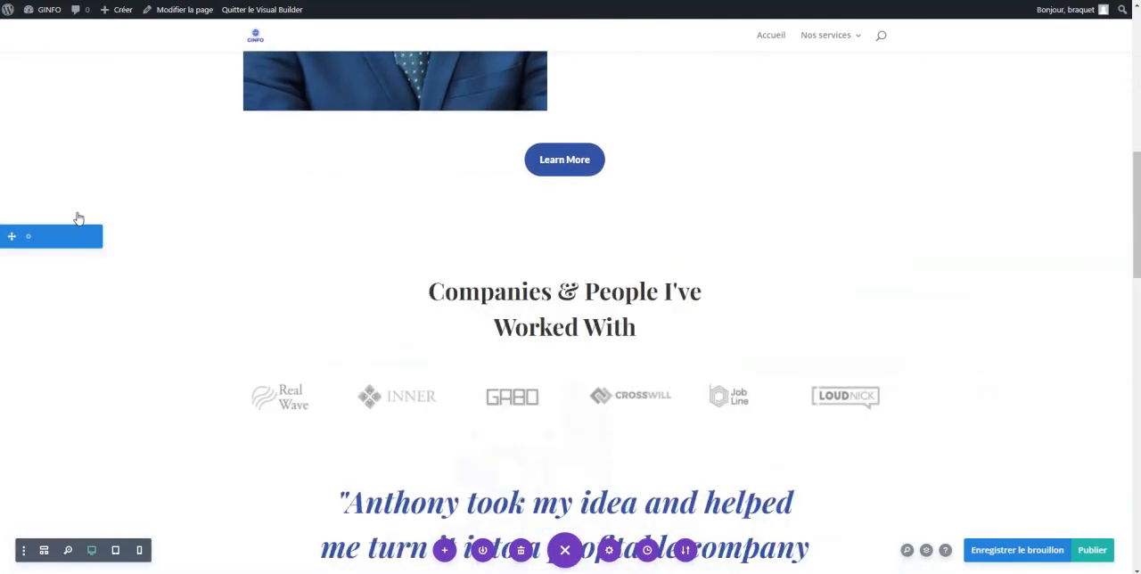
click(77, 214)
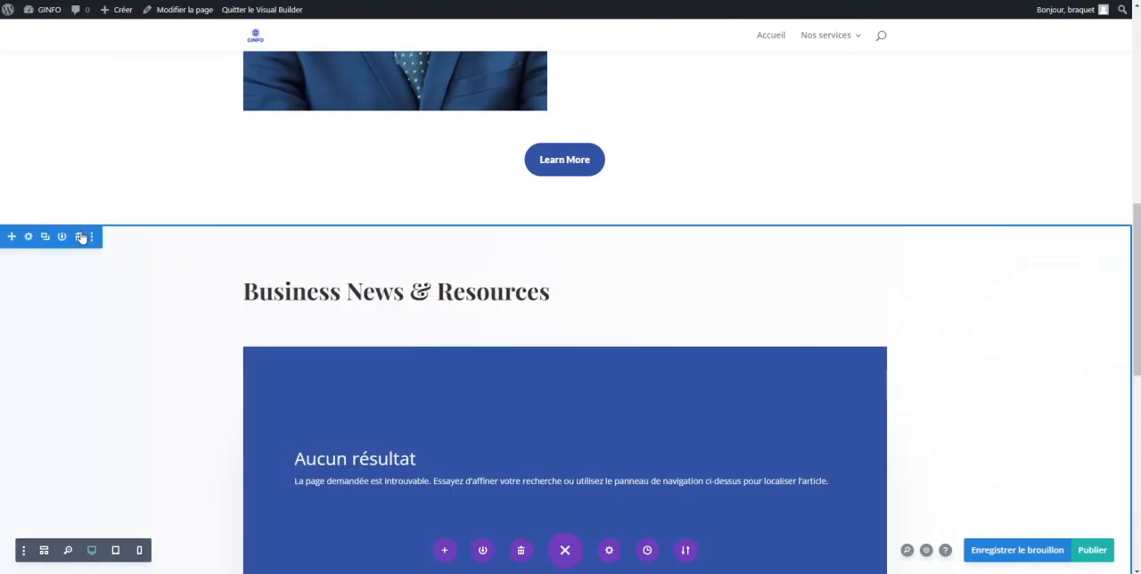
click(80, 235)
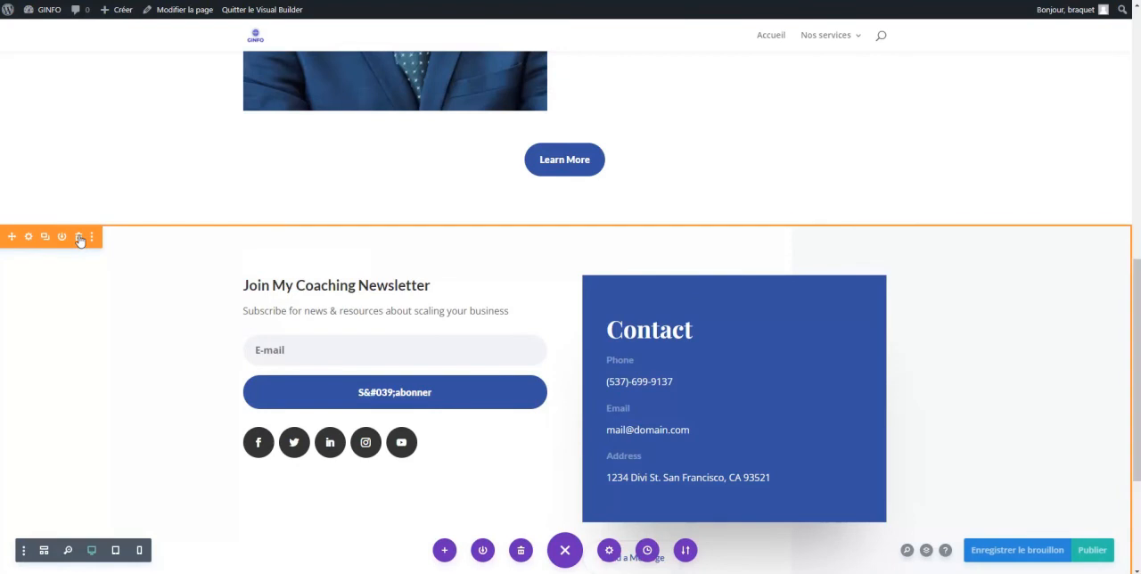
click(78, 238)
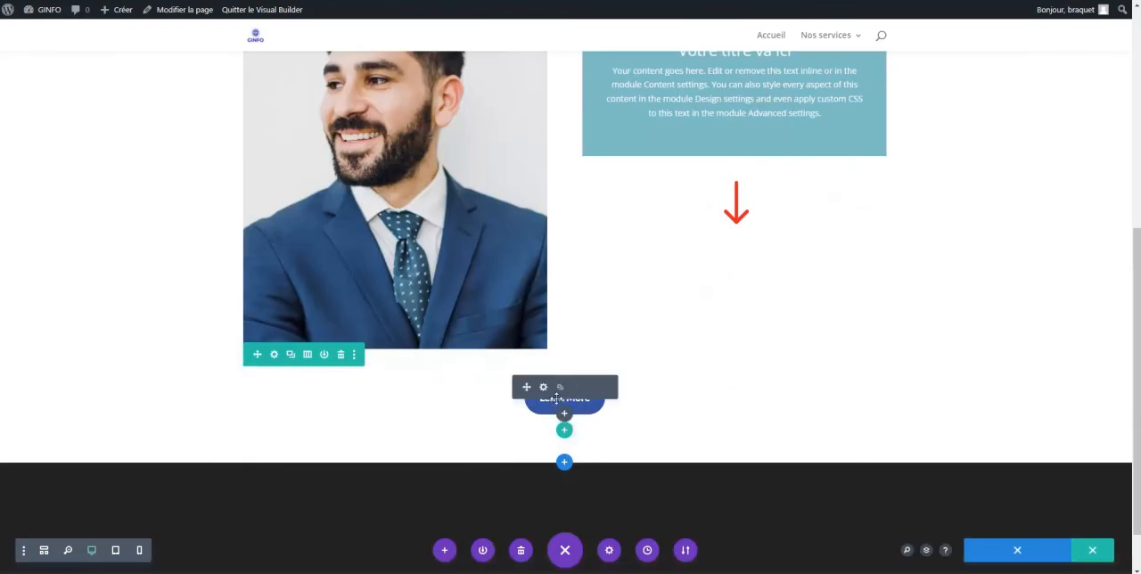
click(340, 355)
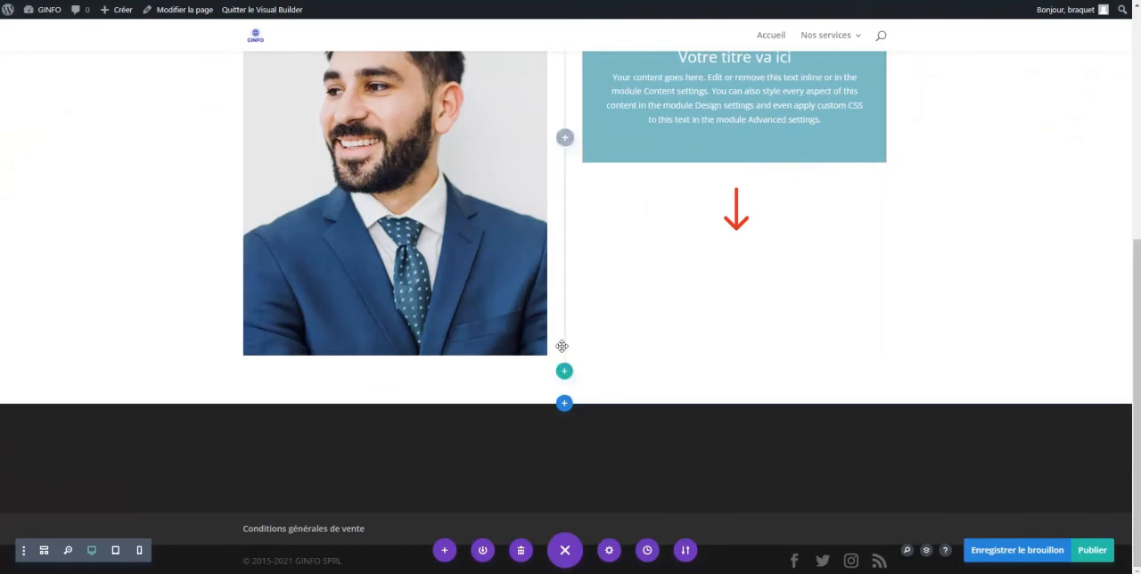
Add a single-column row below the portrait row and insert a contact form module with its default settings
click(563, 373)
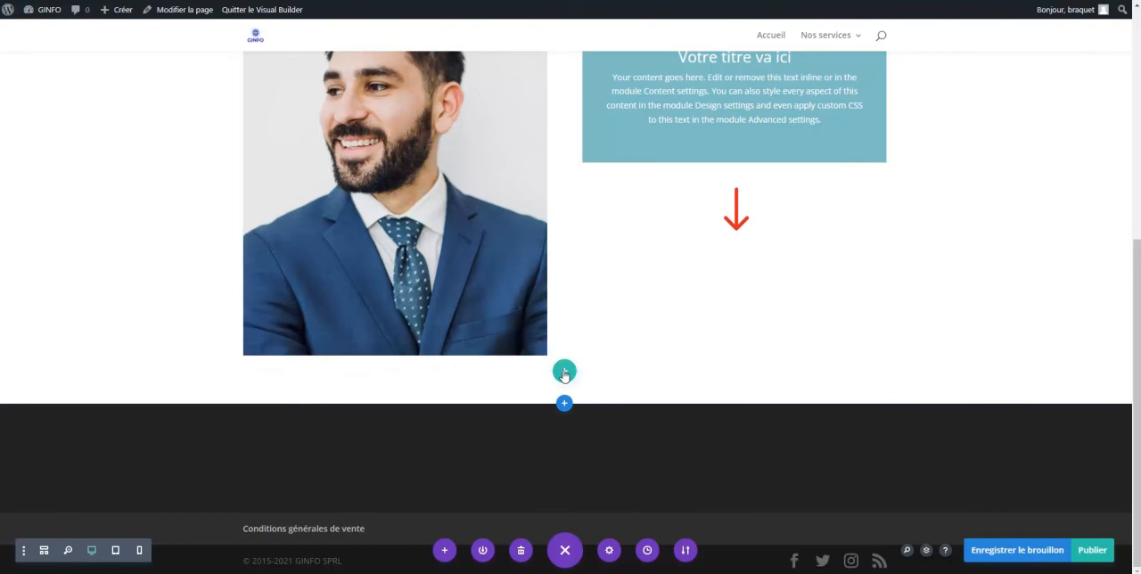
click(486, 152)
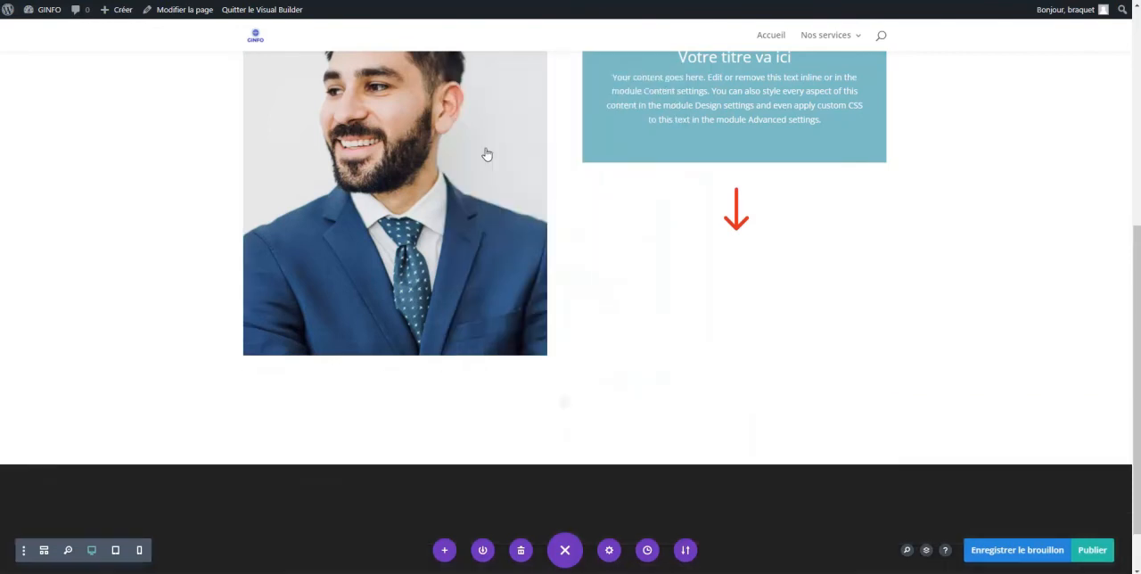
scroll(542, 242, down, 6)
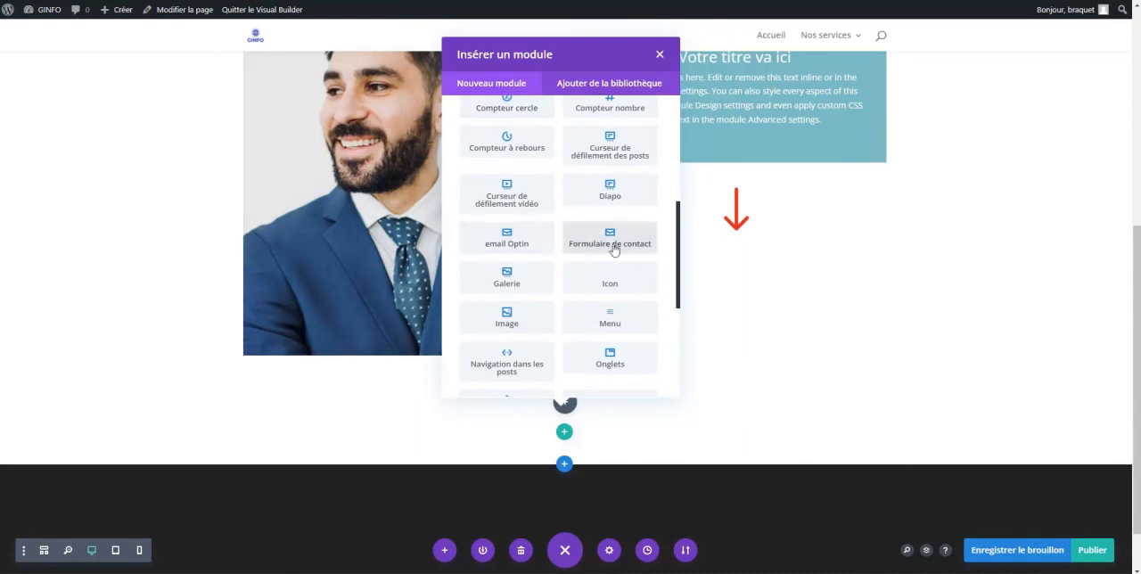
click(588, 240)
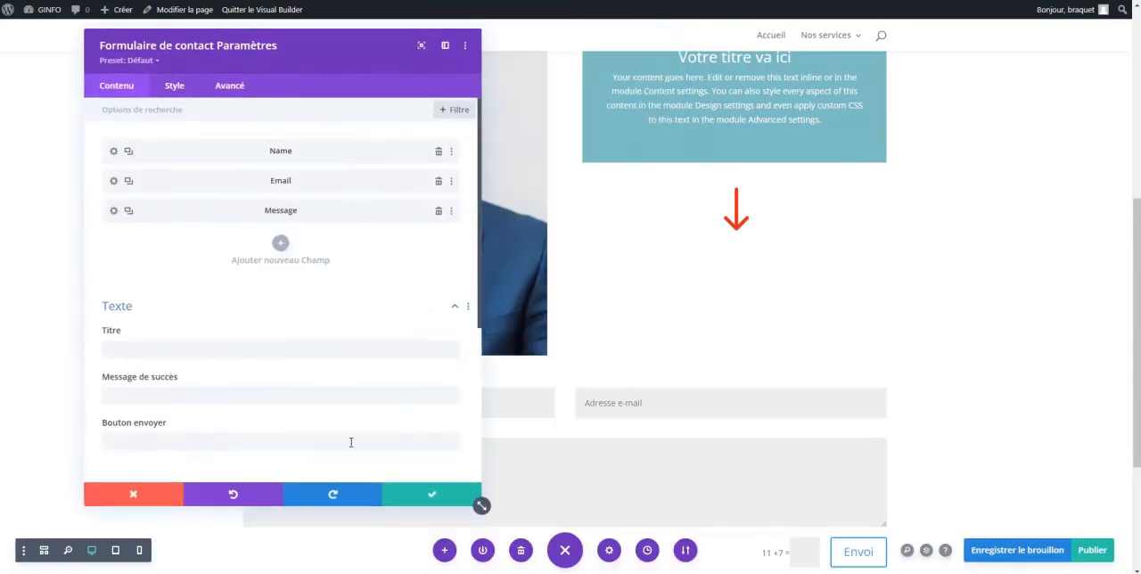
click(424, 495)
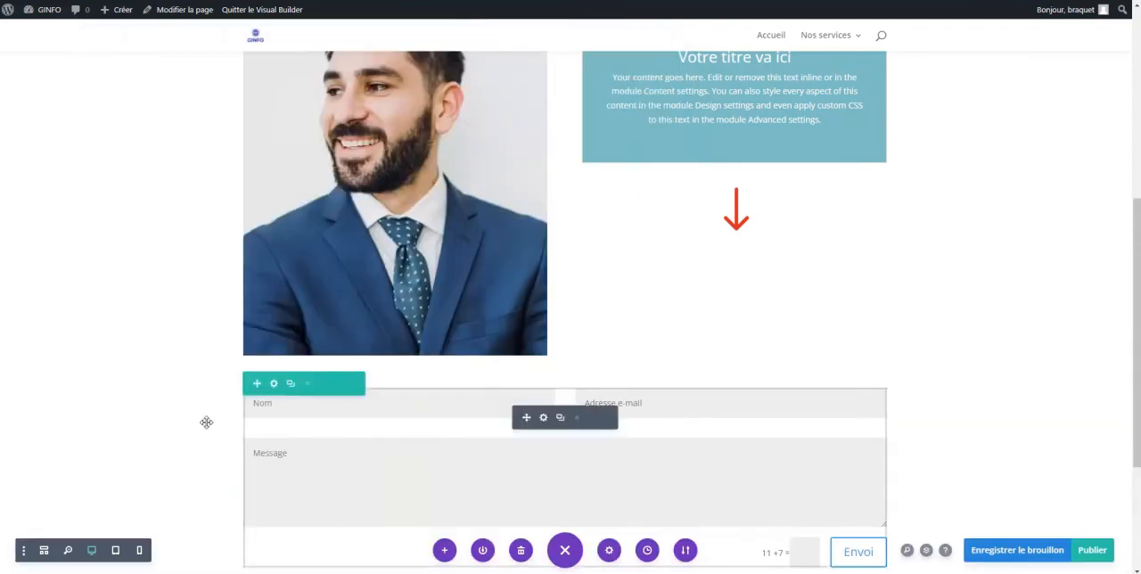
Add a full-width section below the contact form and insert a full-width image module in it
scroll(672, 407, down, 2)
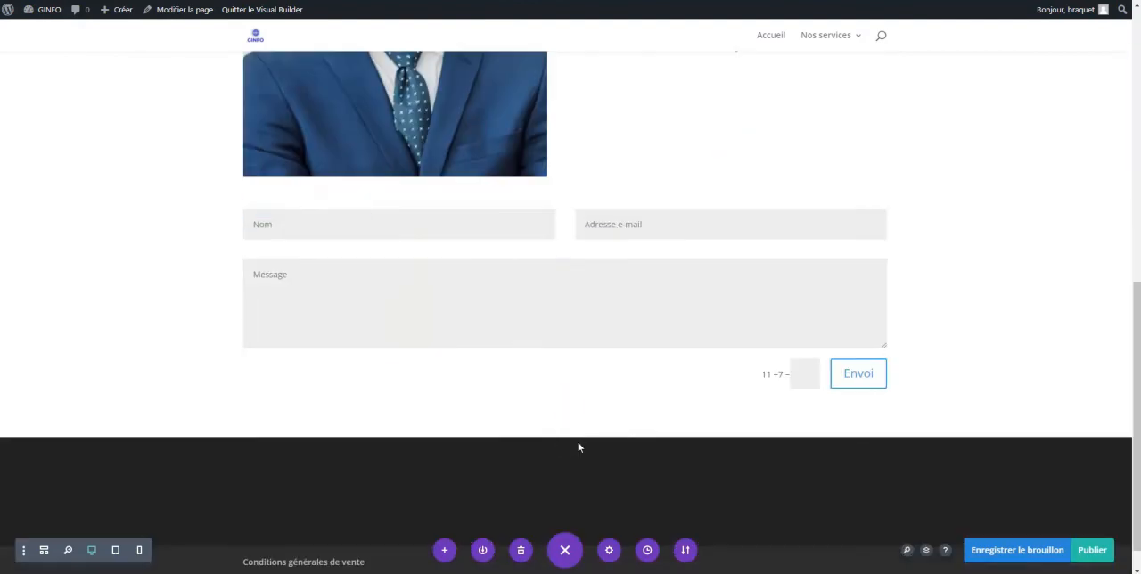
mouse_move(422, 238)
click(564, 436)
click(490, 404)
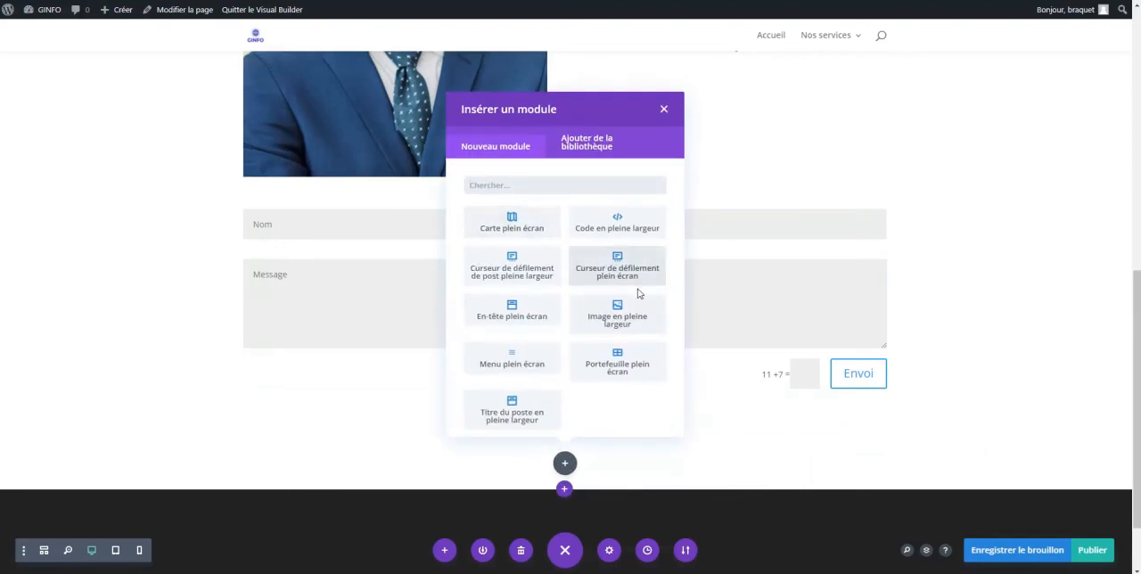
click(615, 317)
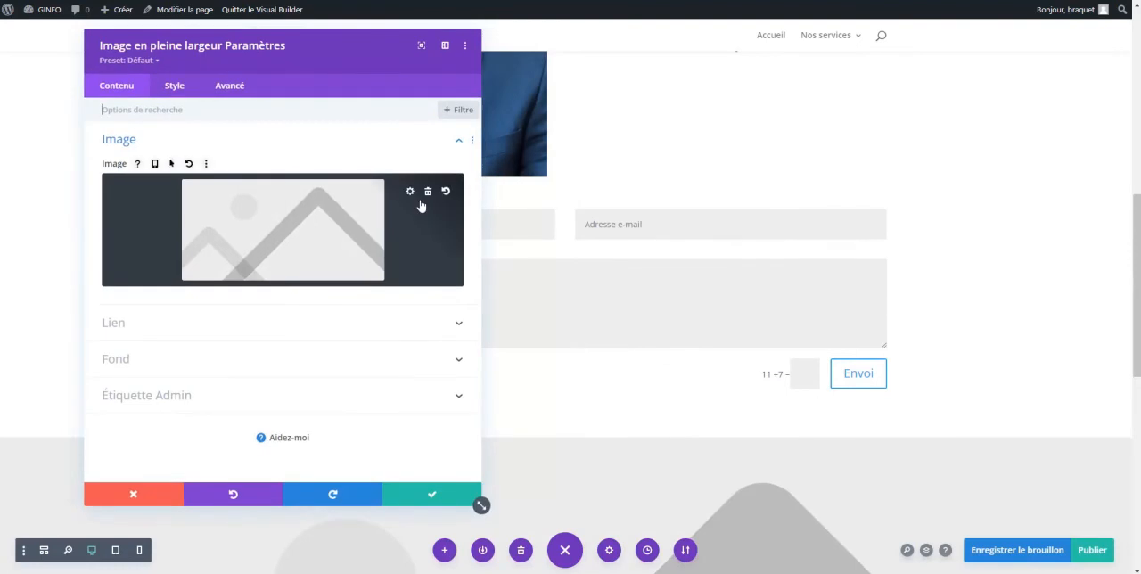
Choose the blue keyboard picture online-1905876_1920.jpg from the media library for the full-width image and save the module
click(361, 212)
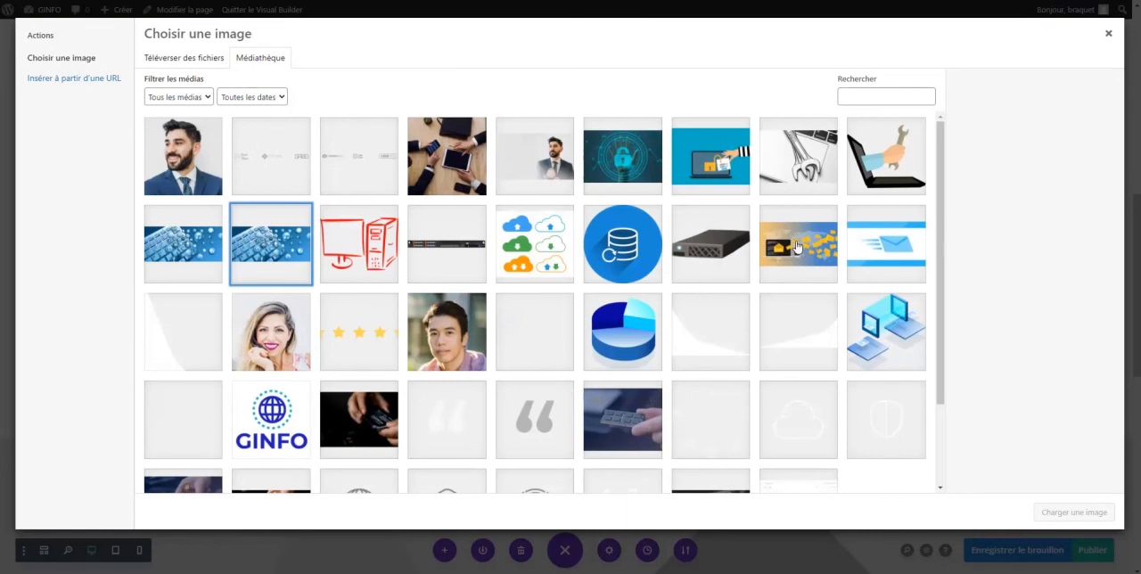
click(279, 245)
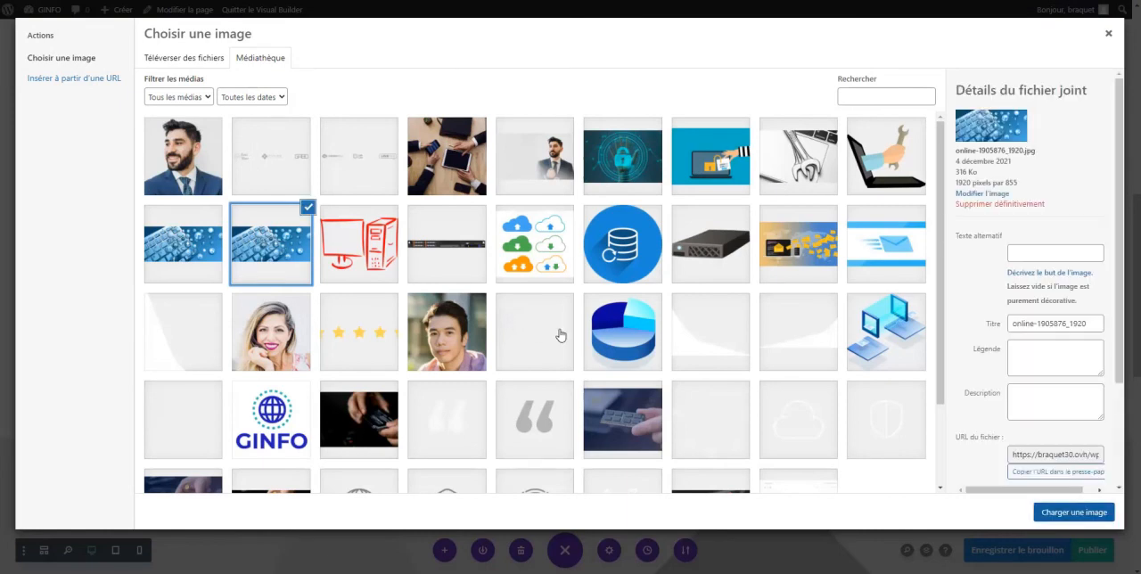
click(1073, 513)
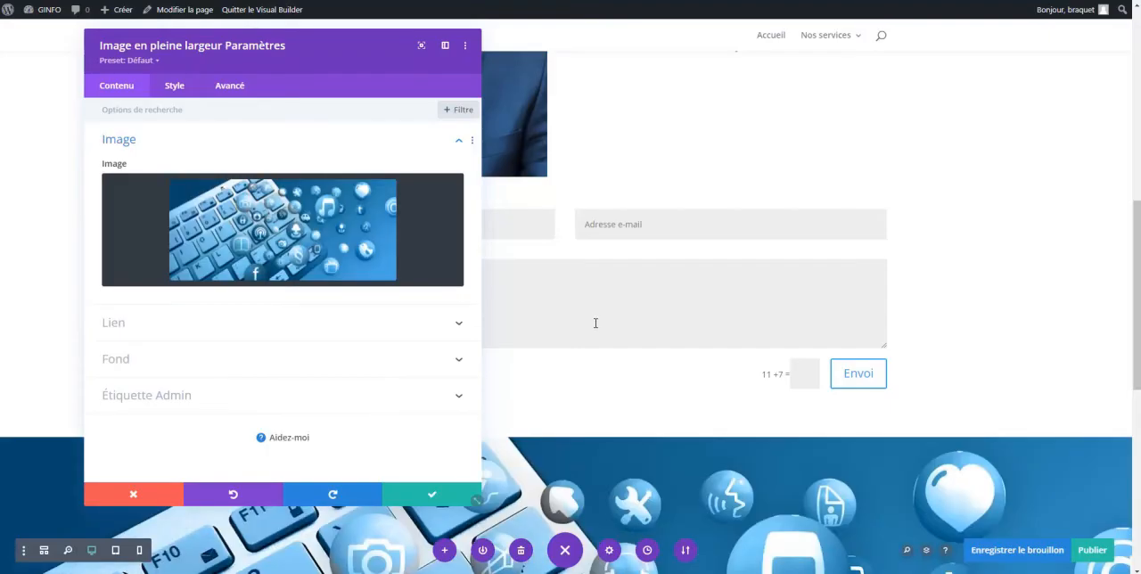
click(429, 493)
Review the page layout from the header banner through the portrait row and contact form to the full-width image
scroll(1136, 365, down, 2)
scroll(1136, 431, down, 1)
drag(1136, 430, 1133, 169)
scroll(529, 213, down, 3)
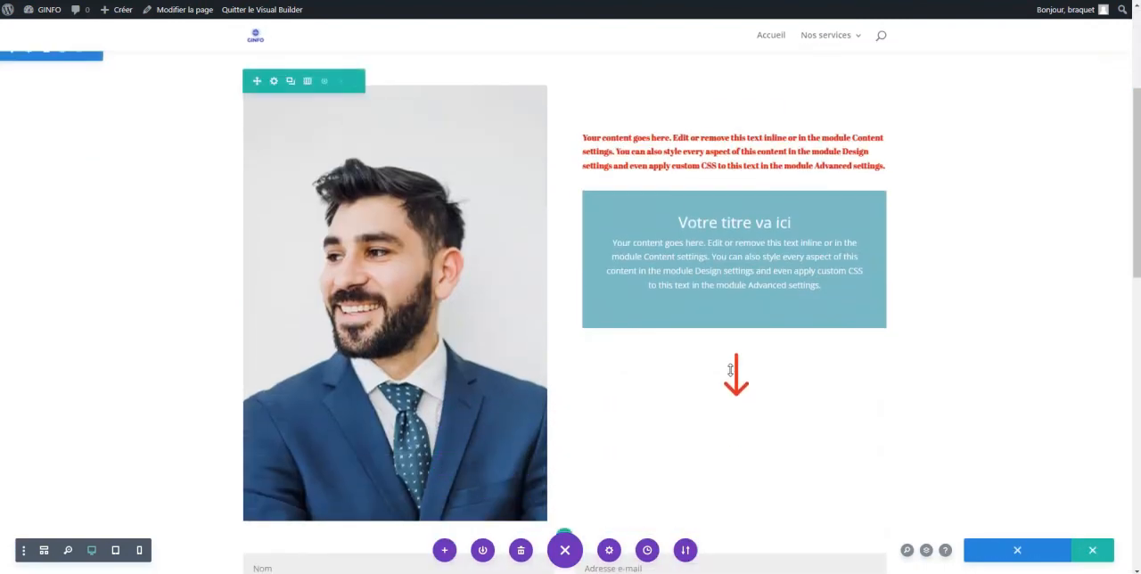
scroll(729, 368, down, 6)
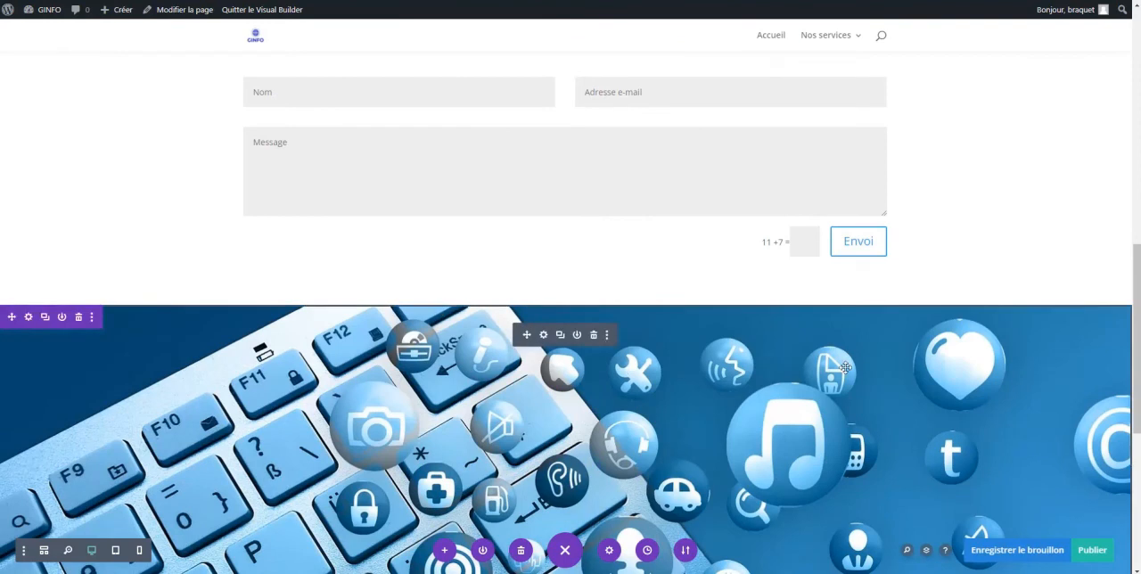
scroll(845, 368, up, 5)
scroll(875, 321, down, 1)
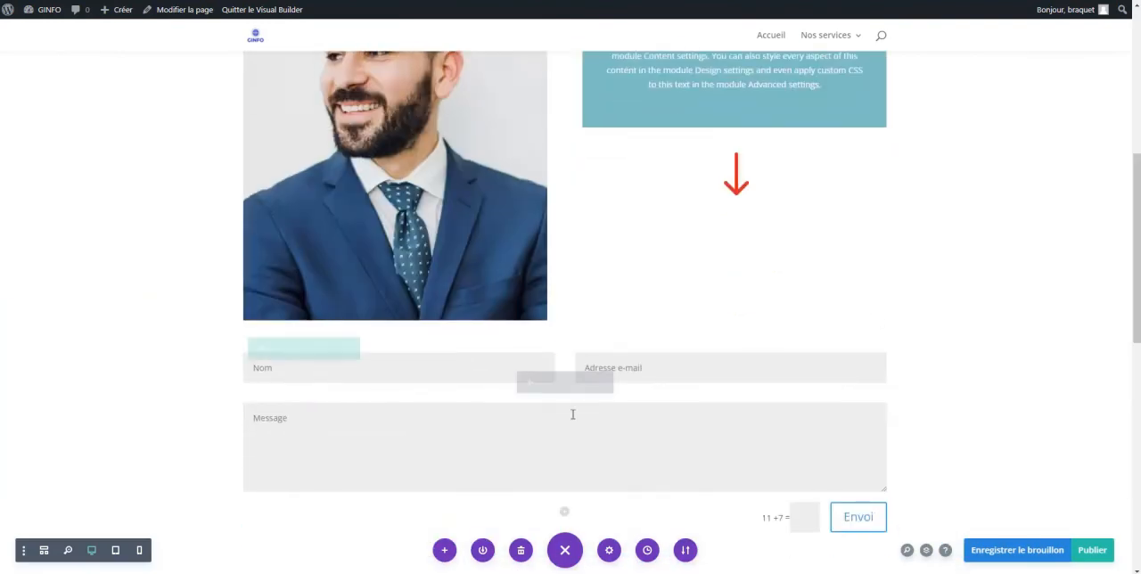
scroll(555, 425, up, 5)
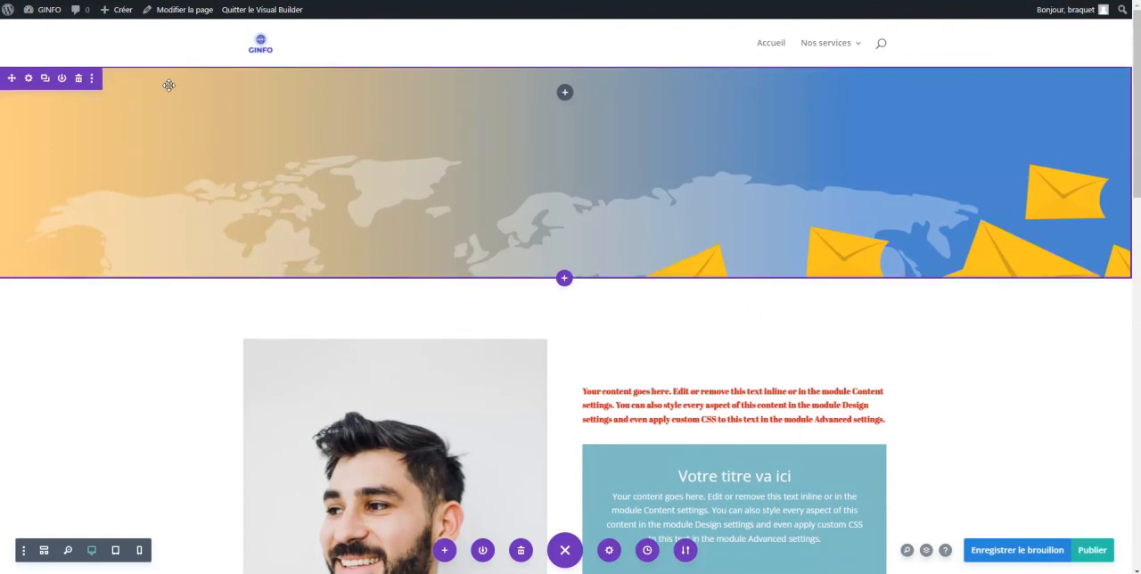
scroll(168, 85, down, 1)
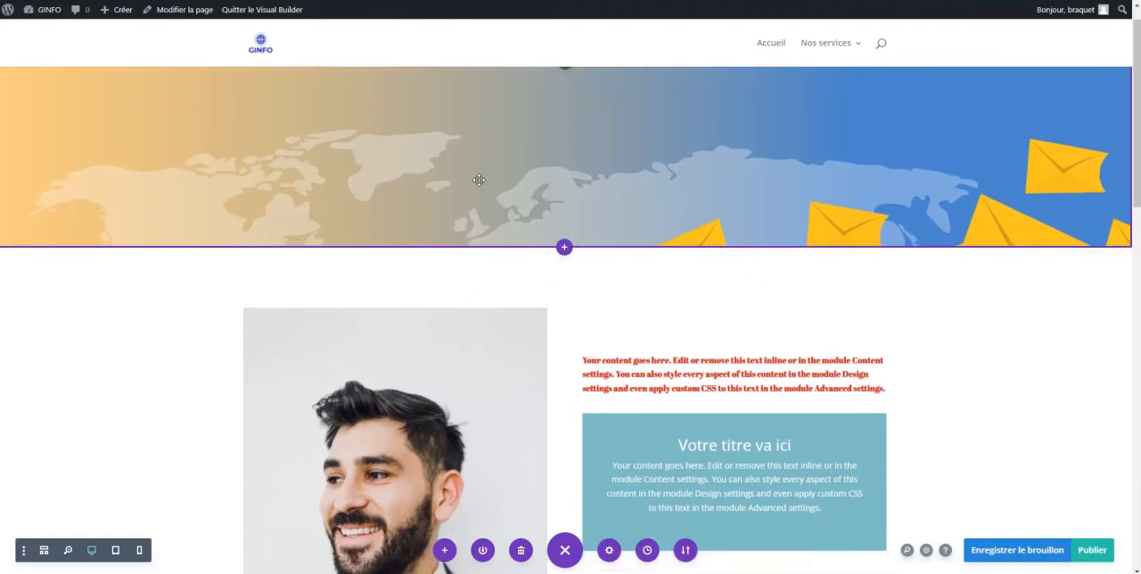
scroll(479, 180, down, 4)
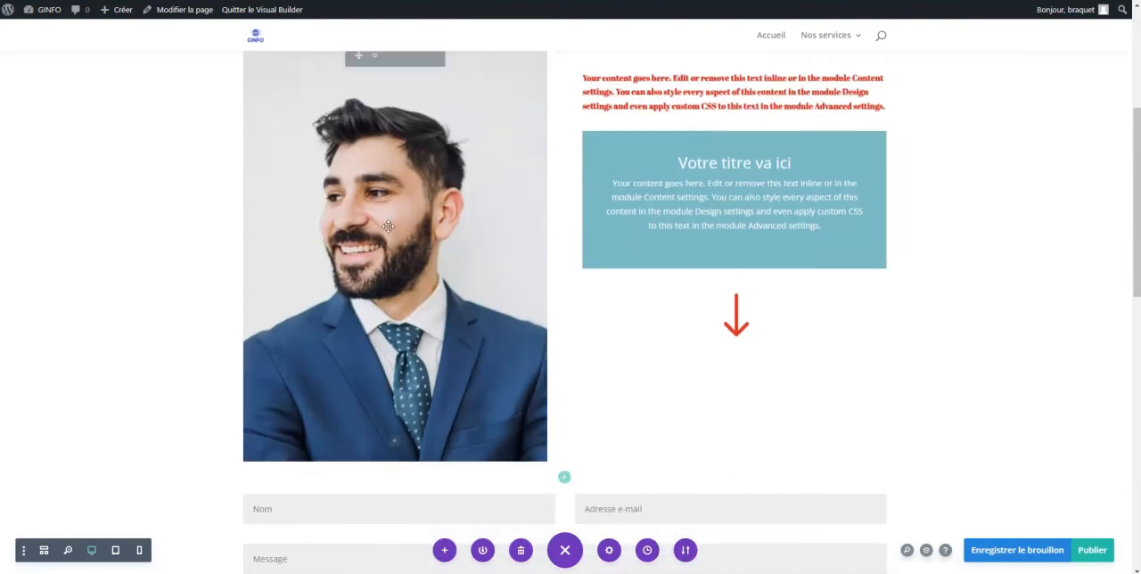
scroll(389, 226, up, 3)
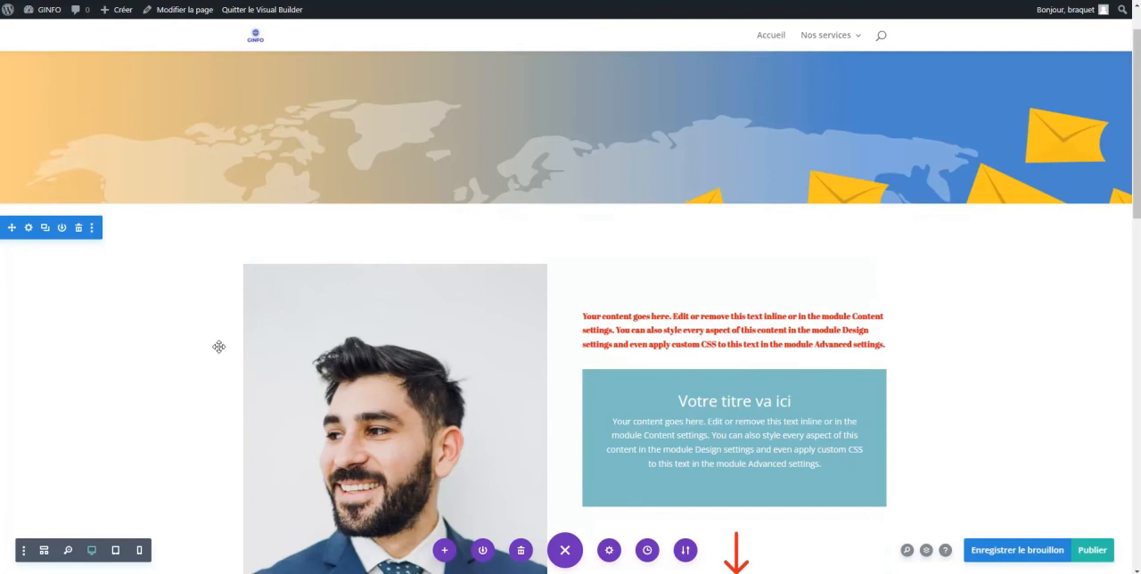
scroll(330, 352, down, 10)
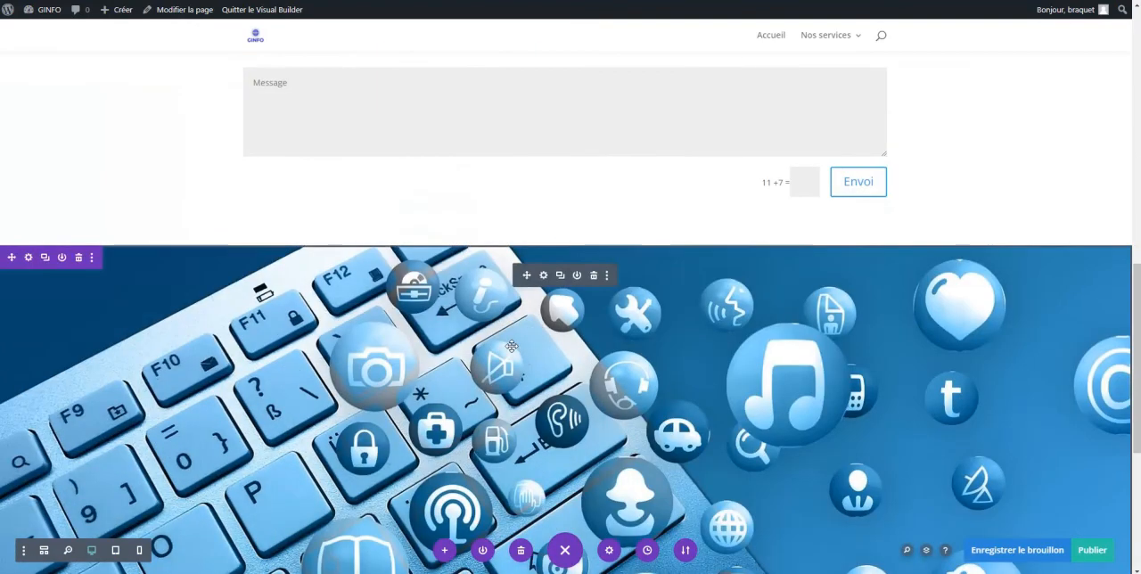
scroll(544, 377, down, 4)
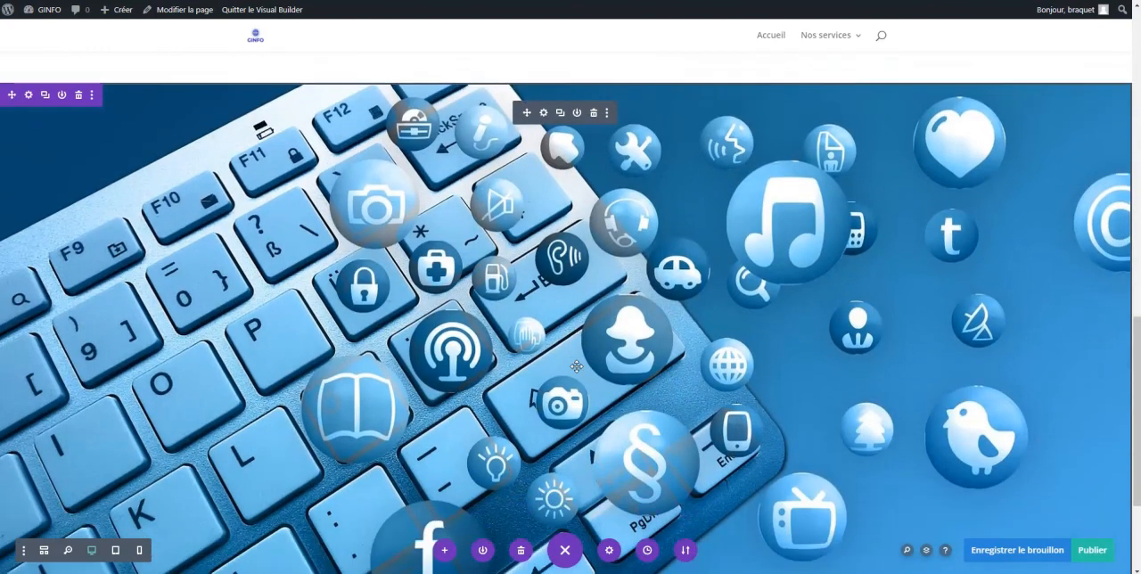
scroll(577, 366, up, 5)
scroll(577, 366, up, 7)
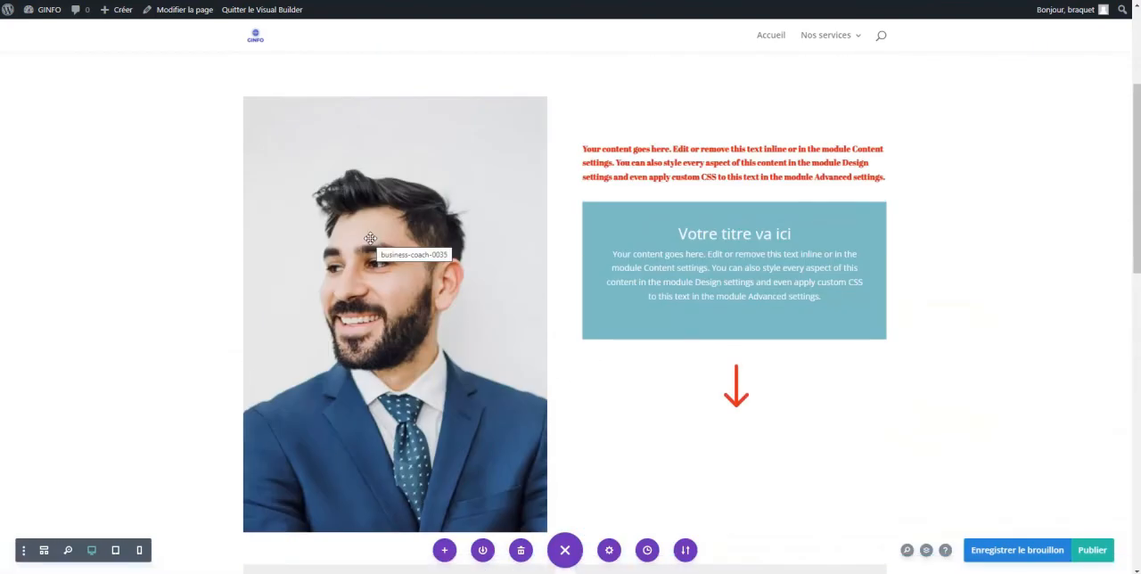
Set the left margin of the row containing the portrait and call-to-action block to -20px
scroll(354, 275, down, 2)
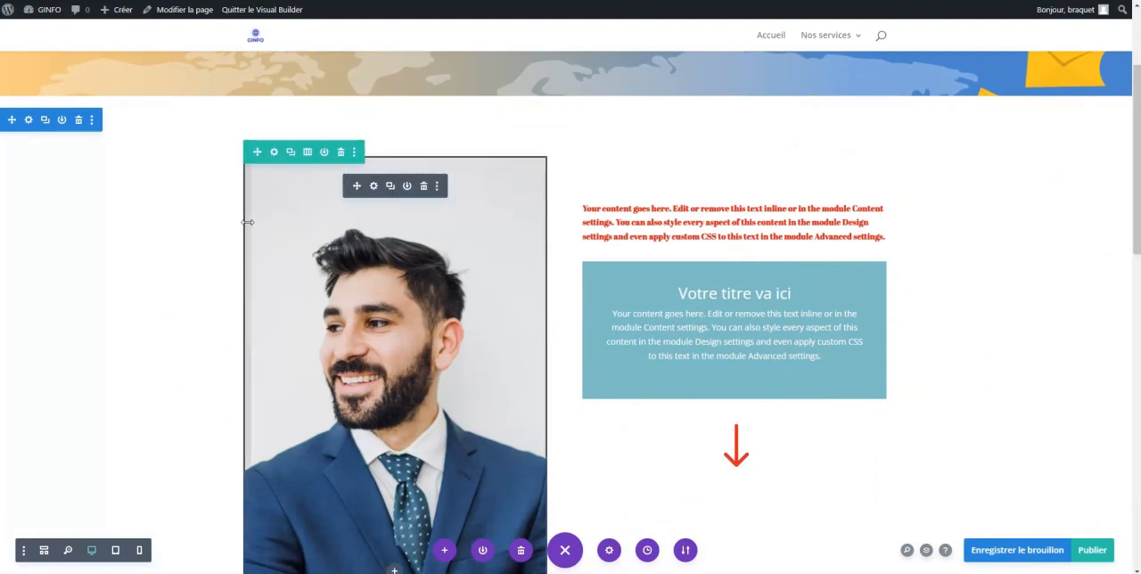
click(274, 151)
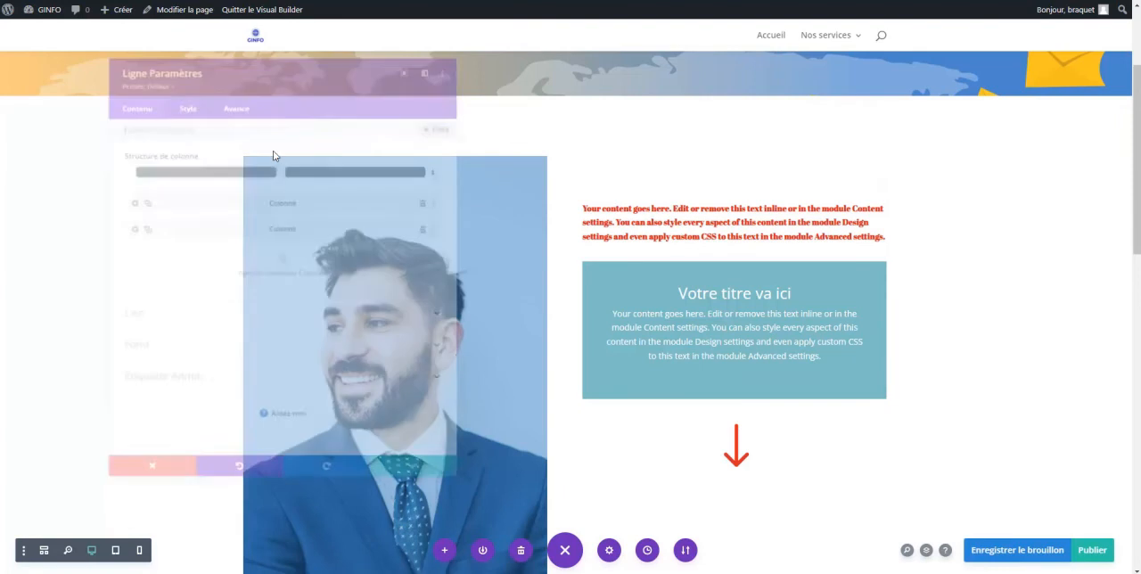
click(172, 90)
drag(245, 40, 848, 55)
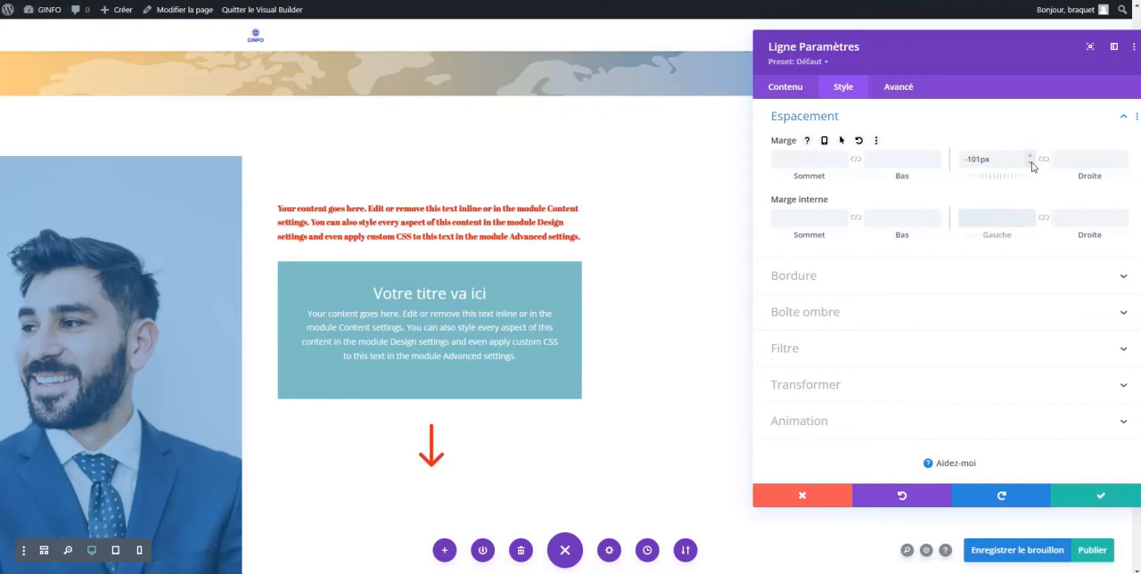
drag(1000, 161, 953, 161)
key(BackSpace)
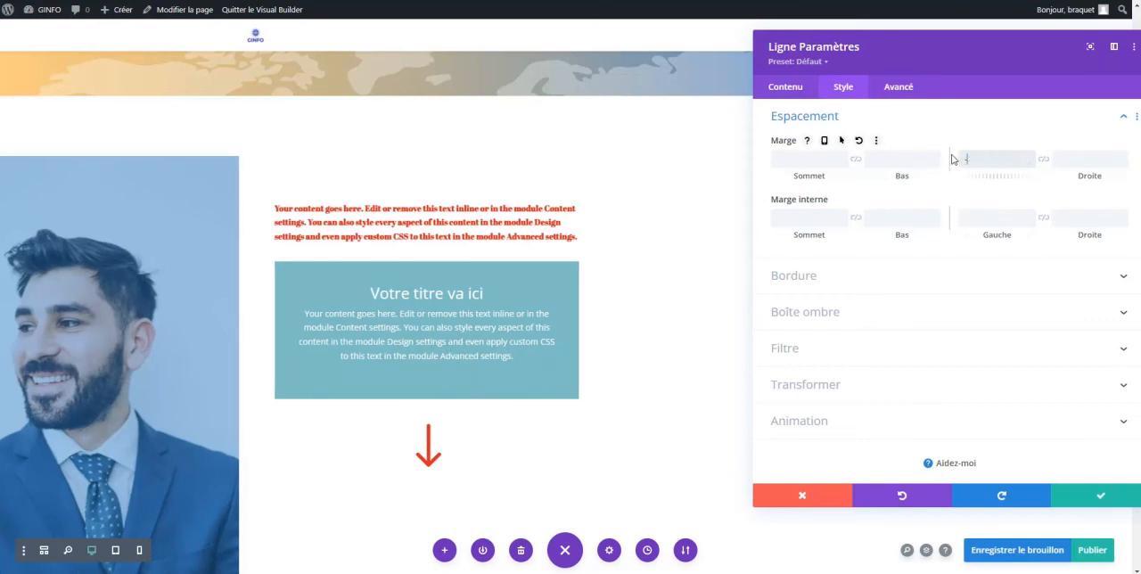
text(-20px)
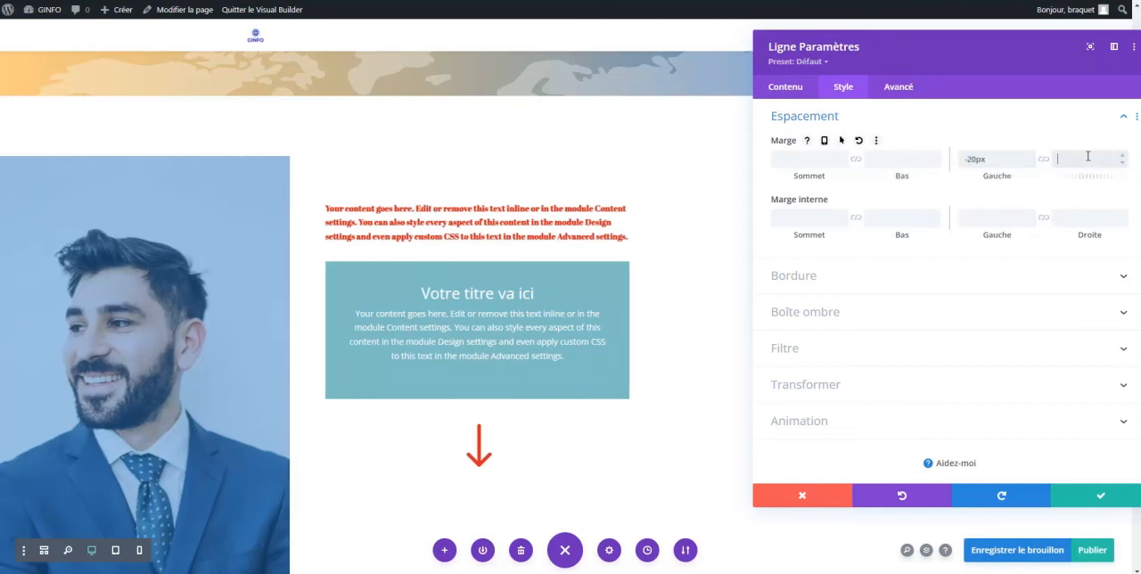
Save the settings of the row containing the portrait and the page
drag(992, 158, 962, 159)
text(1)
key(ctrl+s)
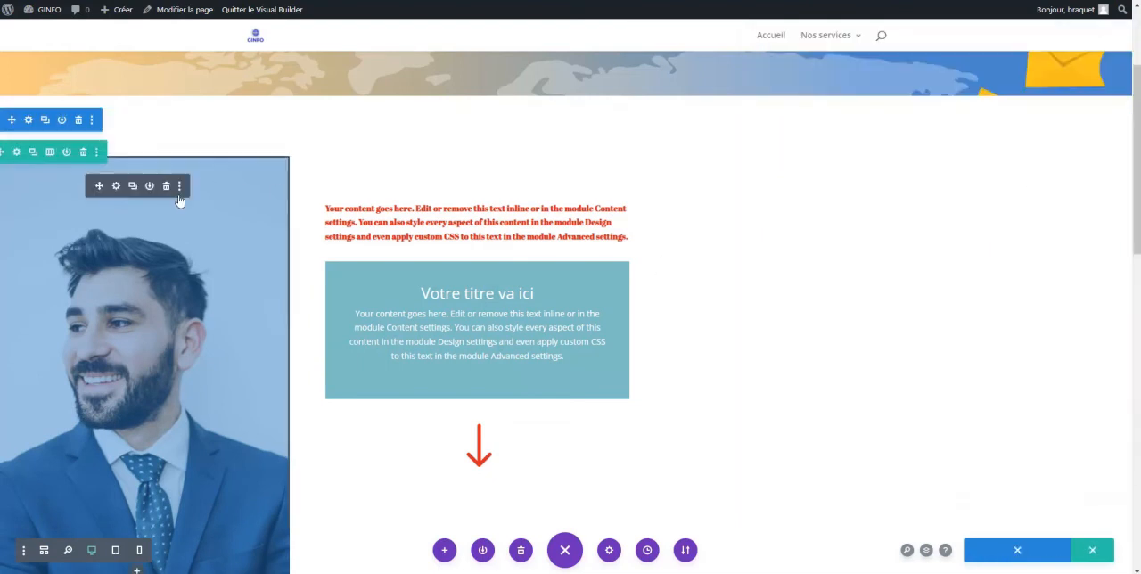
Set the left margin of the row containing the portrait and call-to-action block to 50px and save the row settings
click(16, 152)
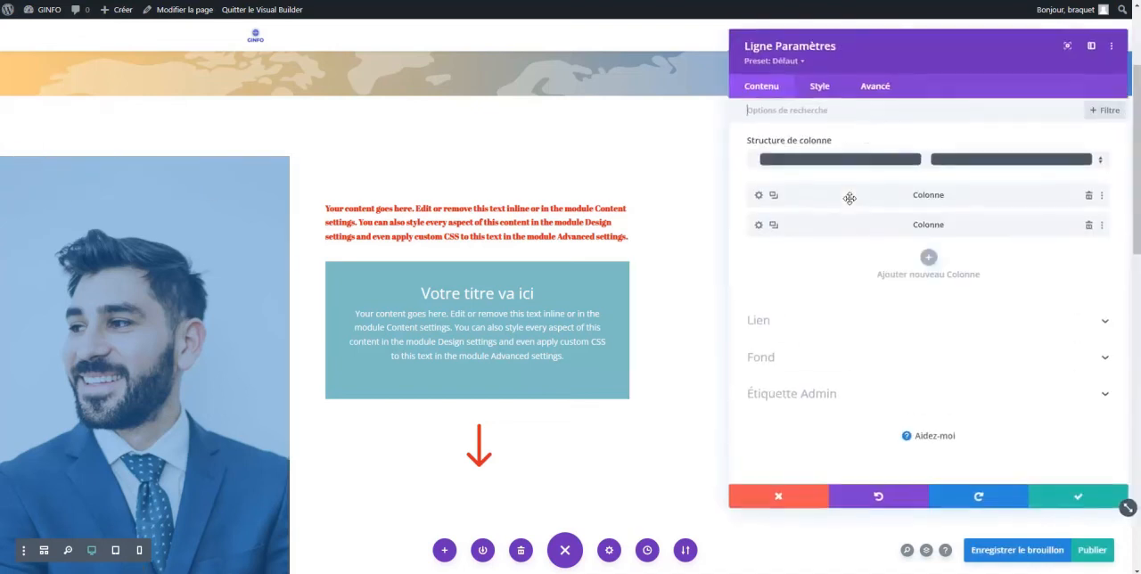
click(820, 86)
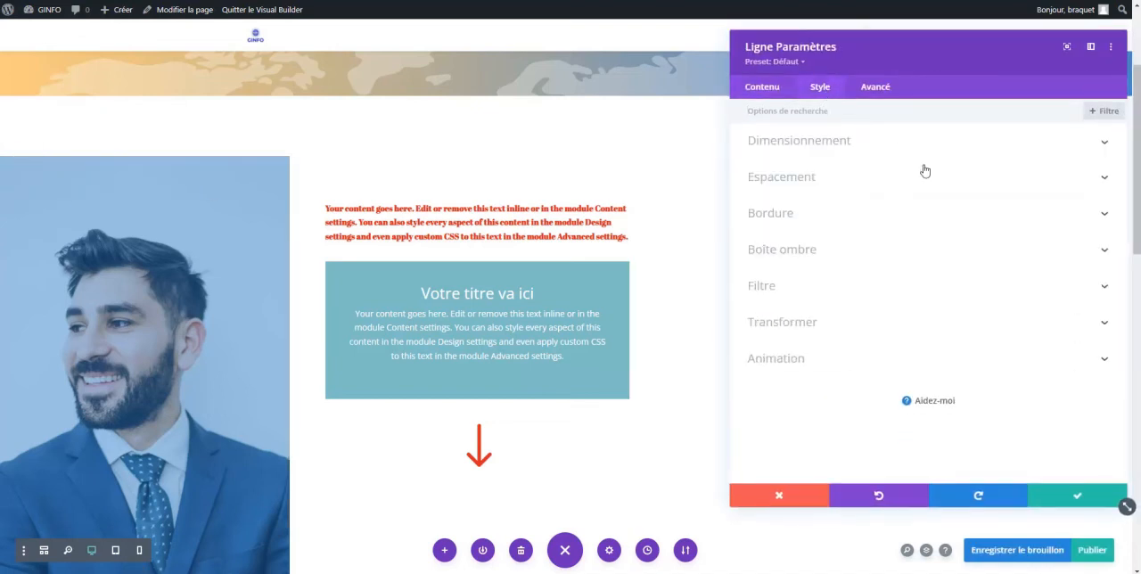
click(846, 178)
drag(965, 158, 858, 156)
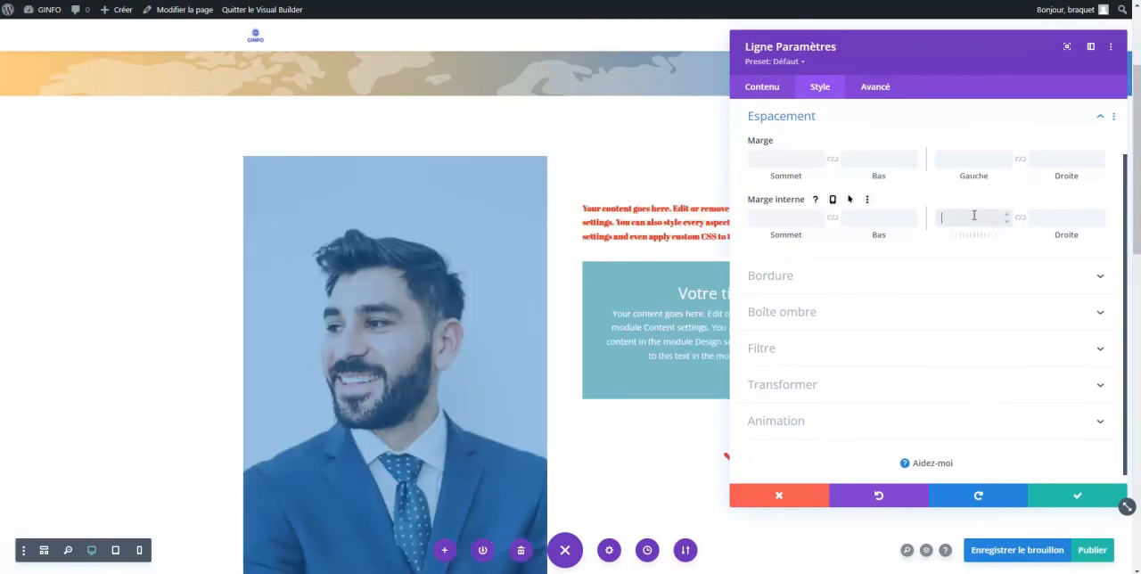
text(0)
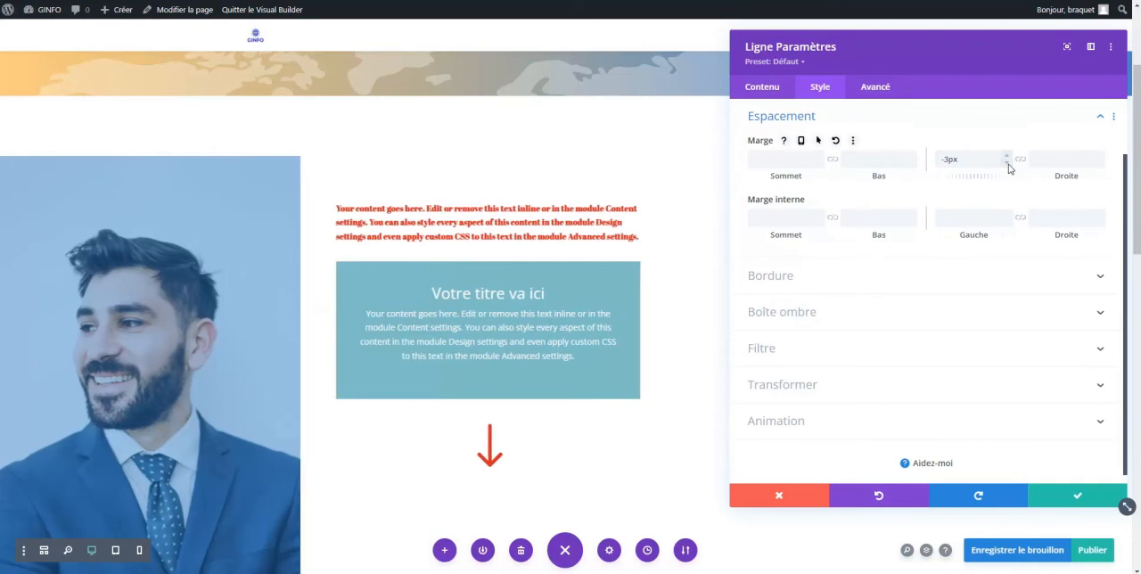
click(1008, 157)
click(1008, 157)
click(1008, 157)
click(1008, 157)
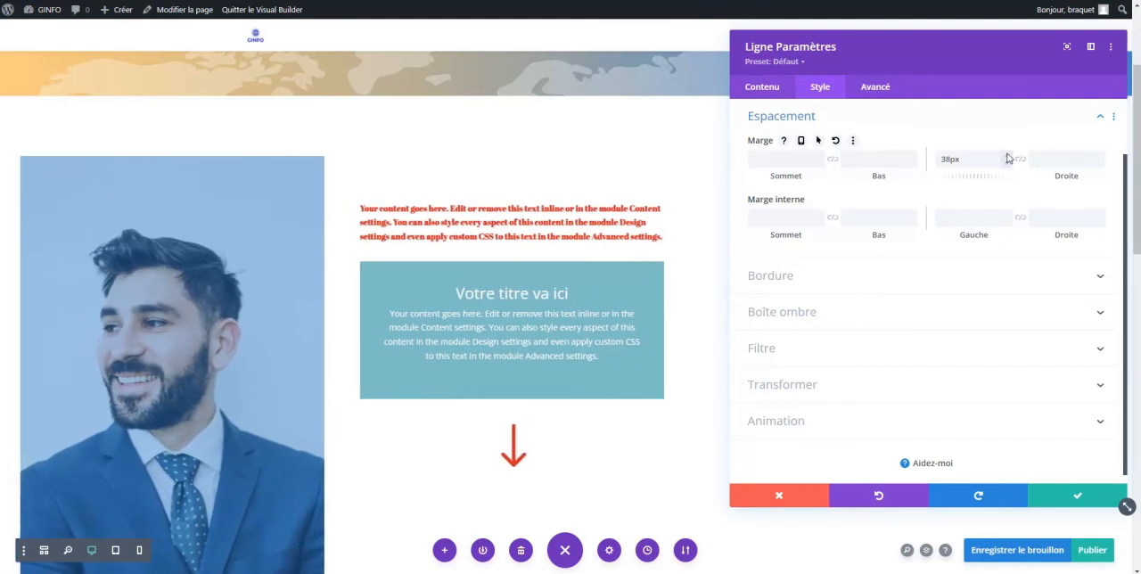
drag(984, 164, 900, 163)
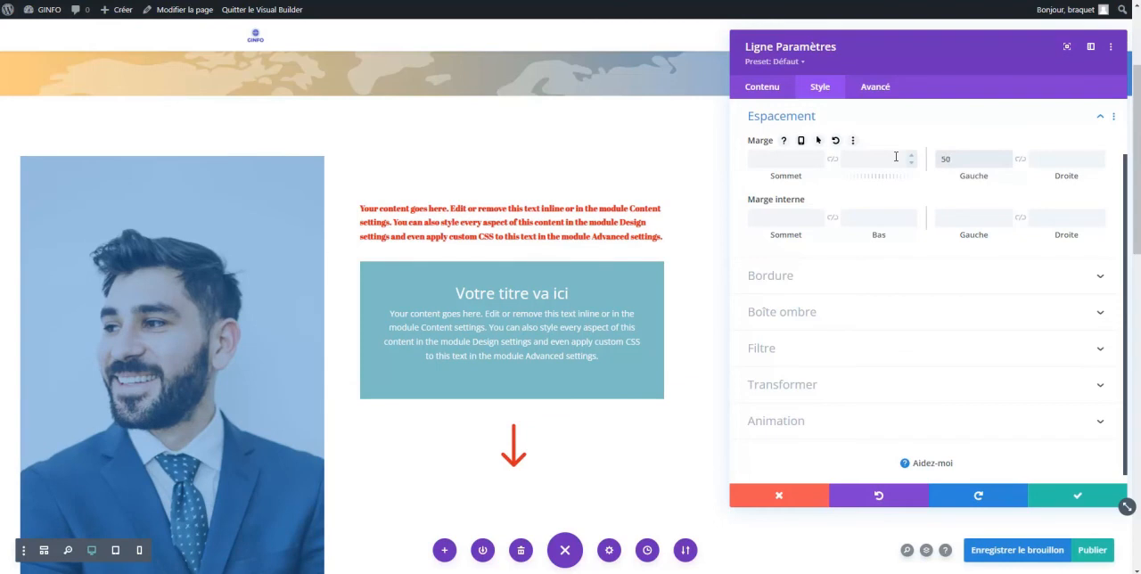
click(994, 220)
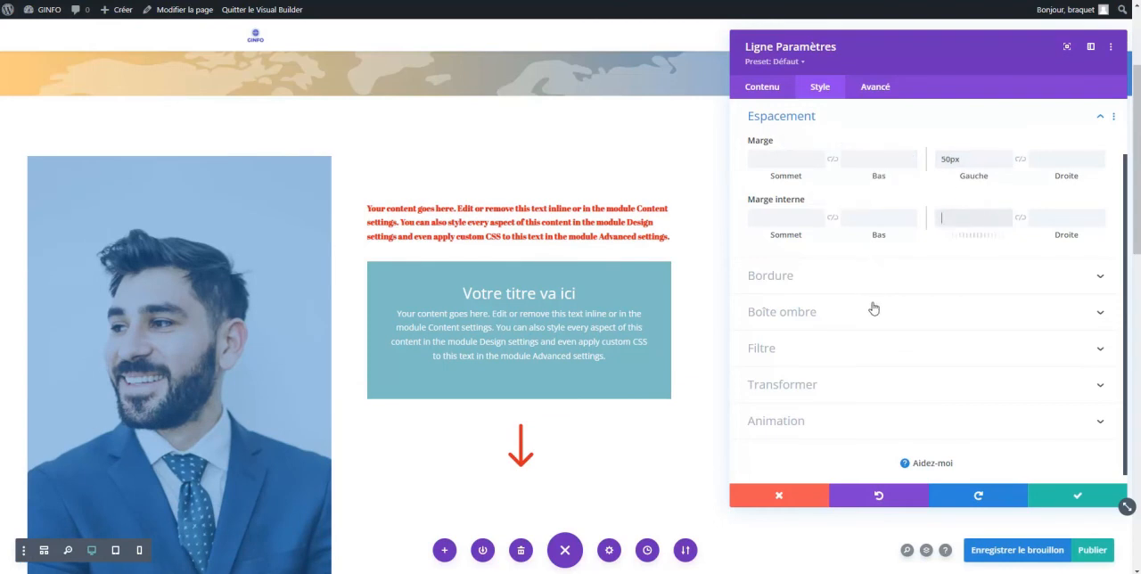
click(1078, 497)
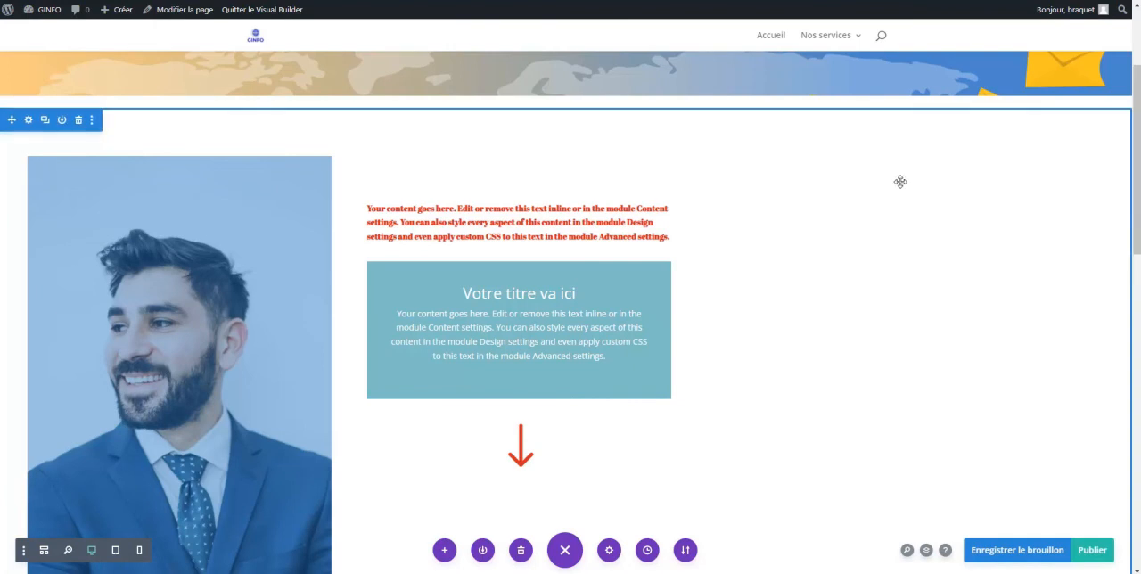
Compare the portrait, red text and call-to-action block in phone view and desktop view
click(89, 550)
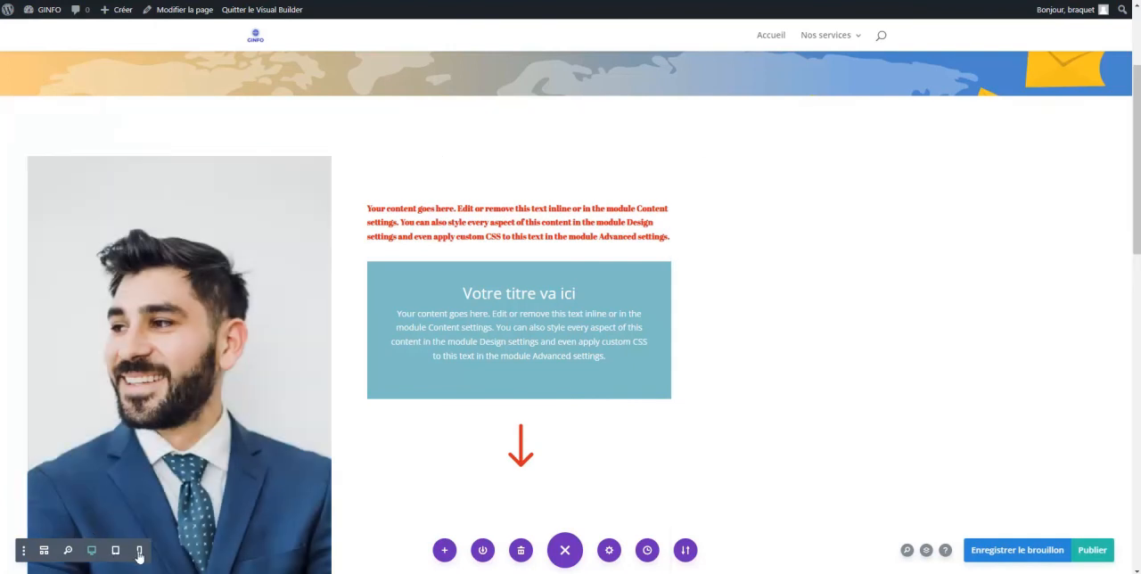
click(139, 553)
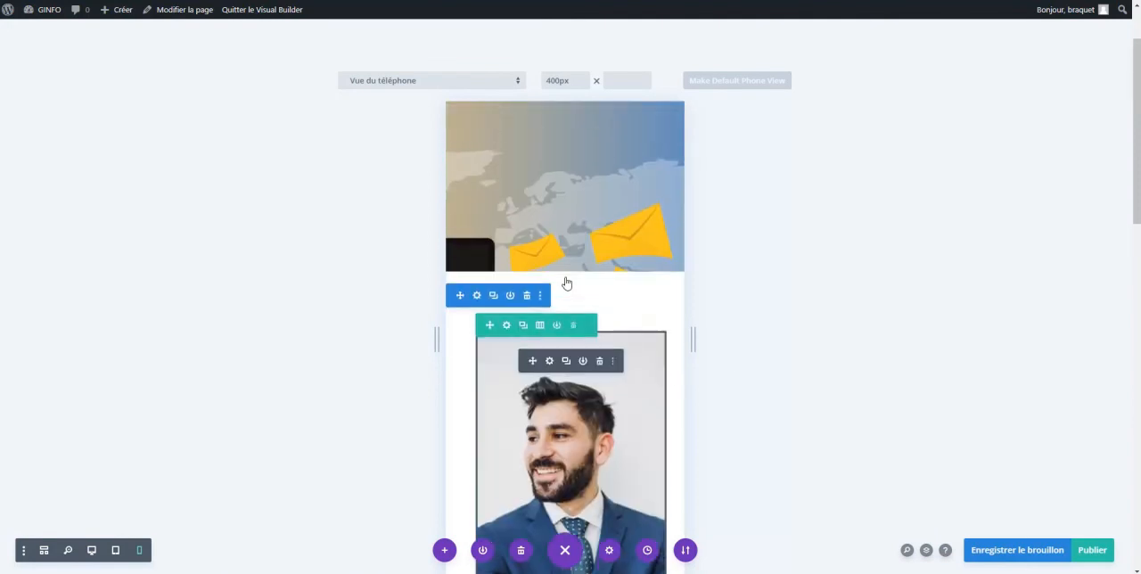
scroll(527, 388, down, 3)
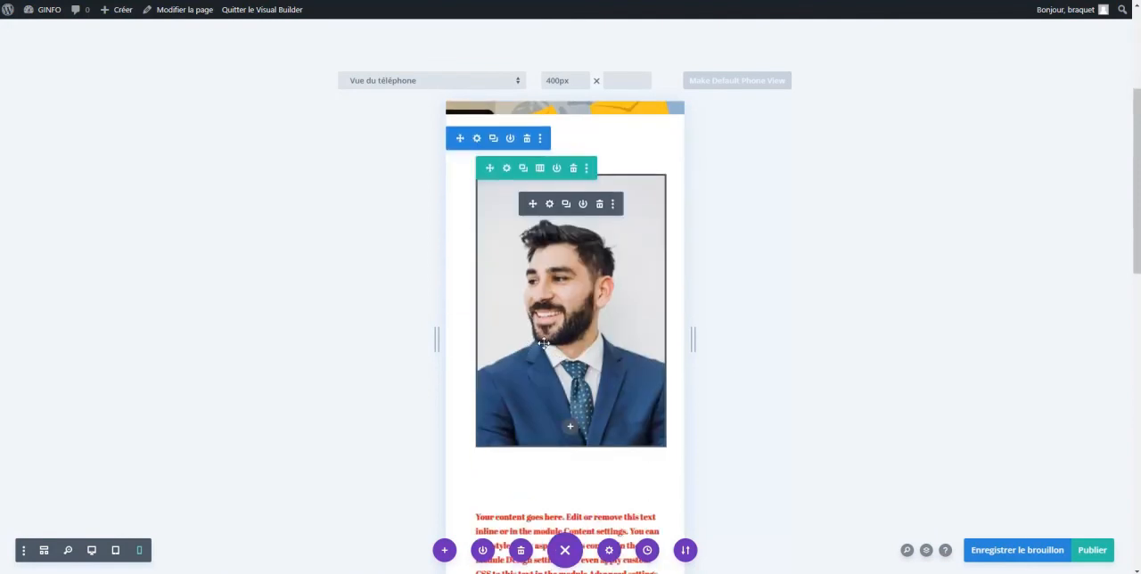
scroll(543, 343, down, 3)
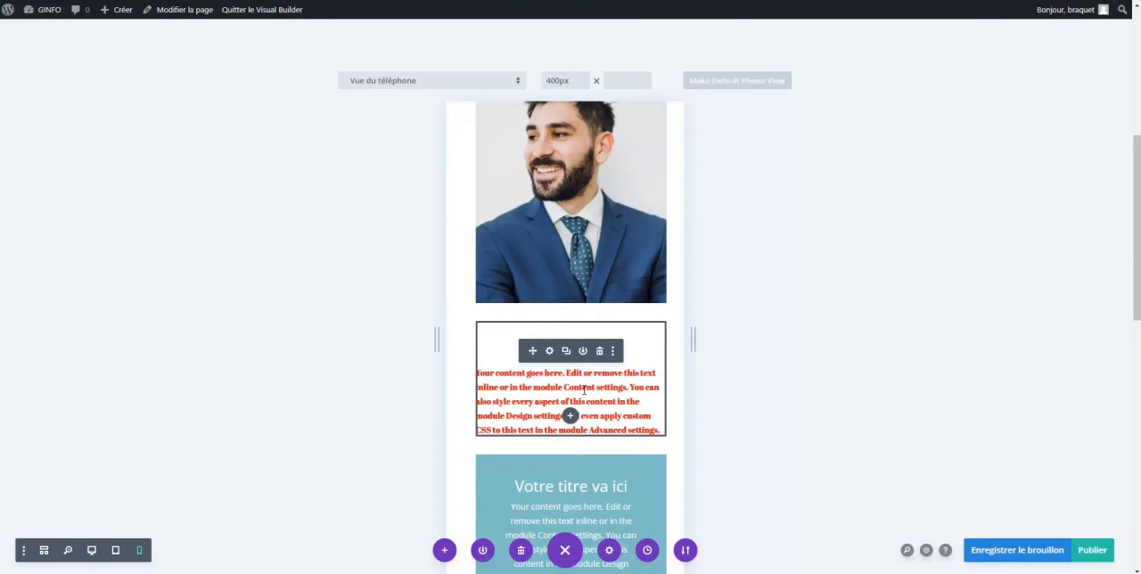
scroll(584, 390, down, 7)
scroll(584, 401, up, 5)
scroll(584, 406, up, 10)
scroll(584, 392, down, 9)
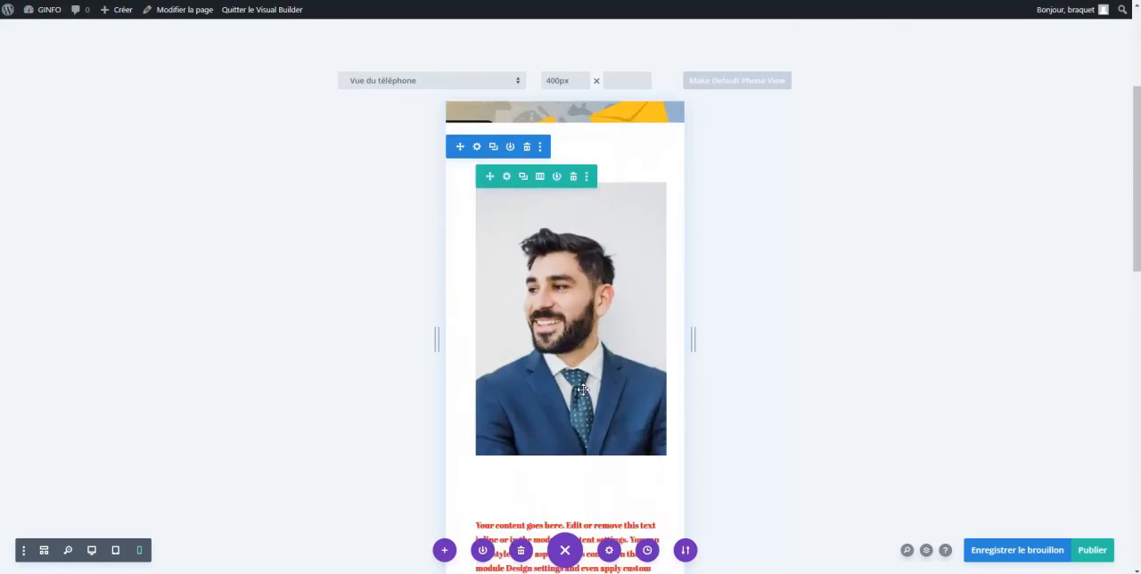
scroll(584, 389, up, 3)
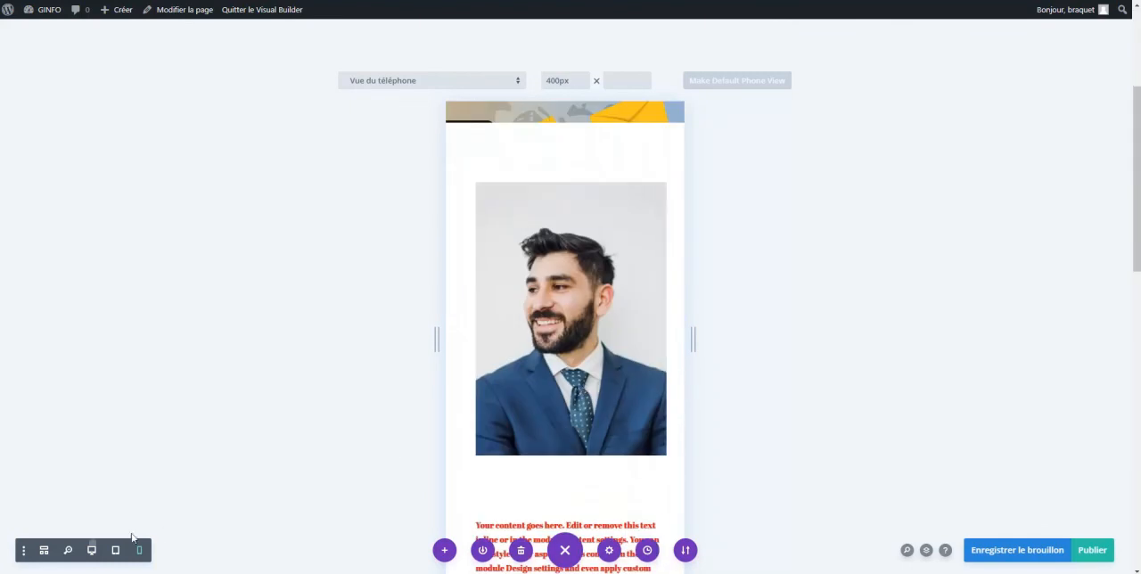
click(93, 549)
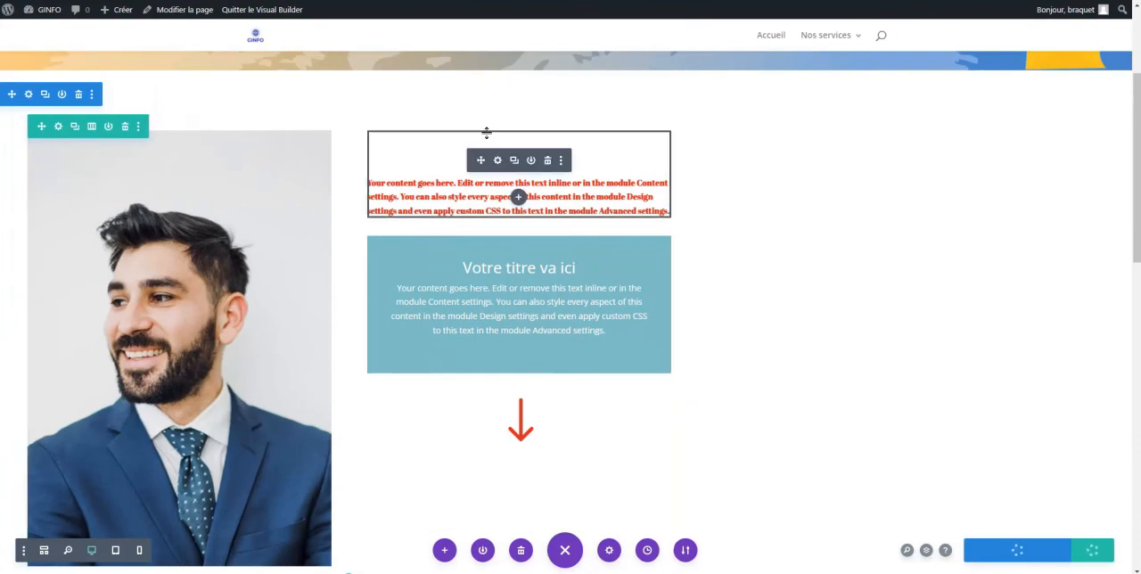
click(139, 549)
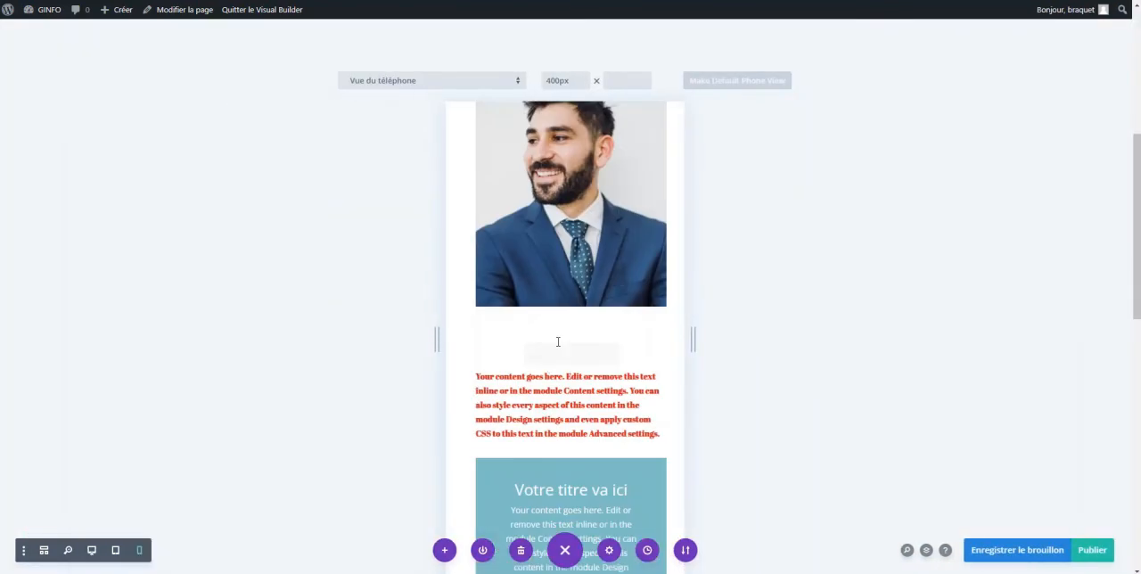
click(92, 551)
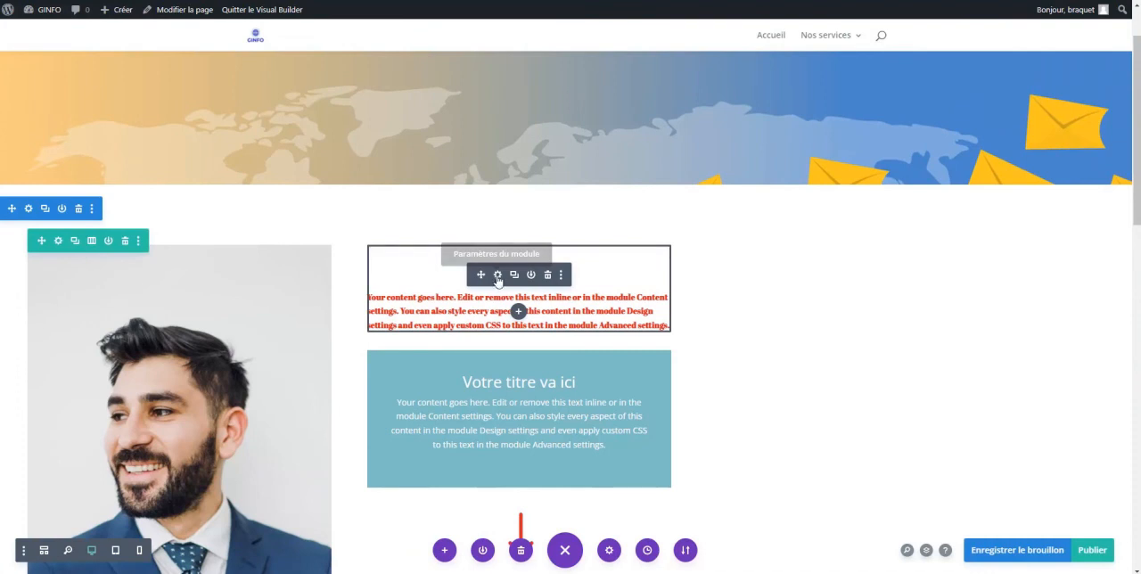
Delete the empty line above the paragraph in the red text module
click(497, 275)
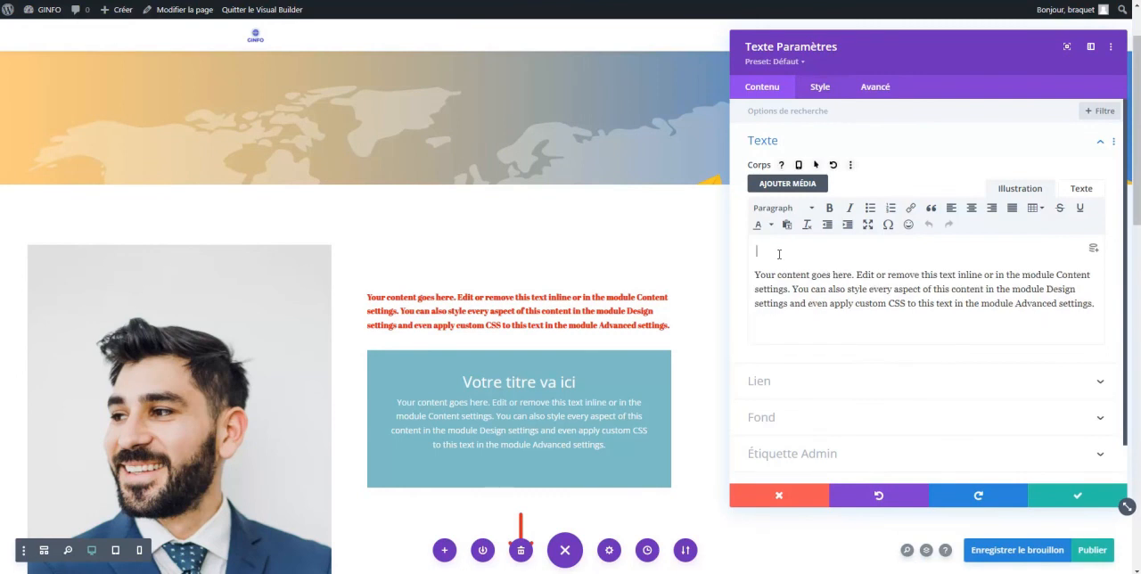
key(Delete)
key(Delete)
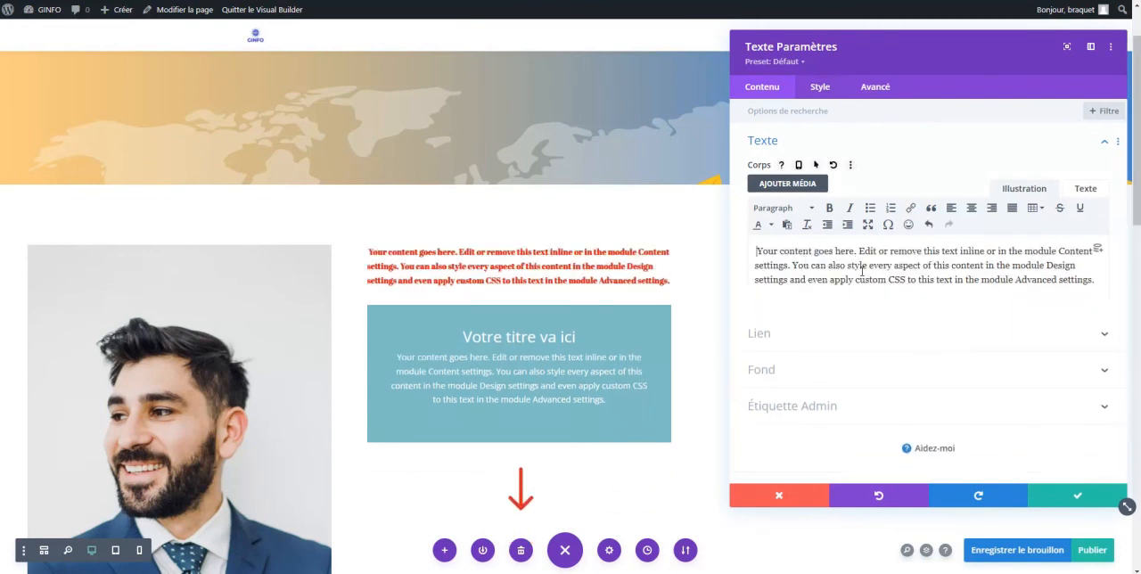
Set the top margin of the red text module to 50px for desktop
click(824, 93)
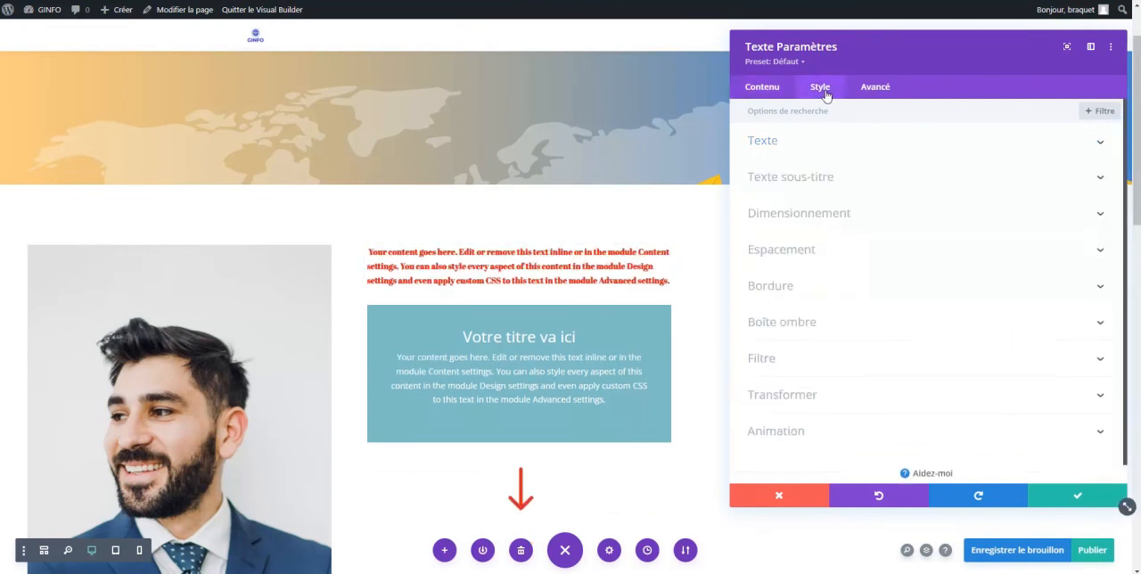
click(815, 254)
click(788, 161)
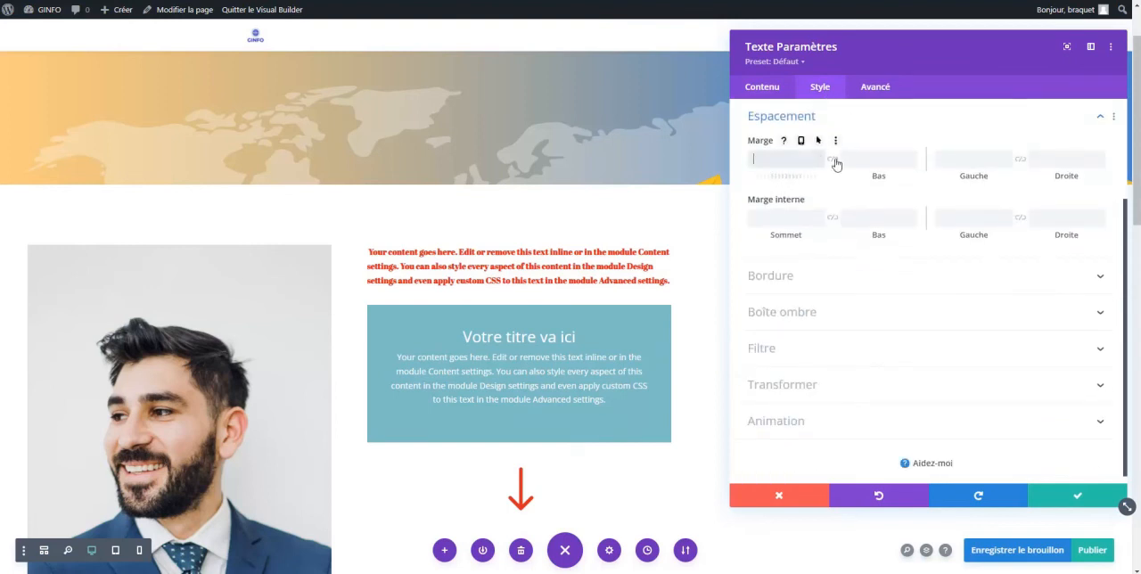
text(1)
click(819, 157)
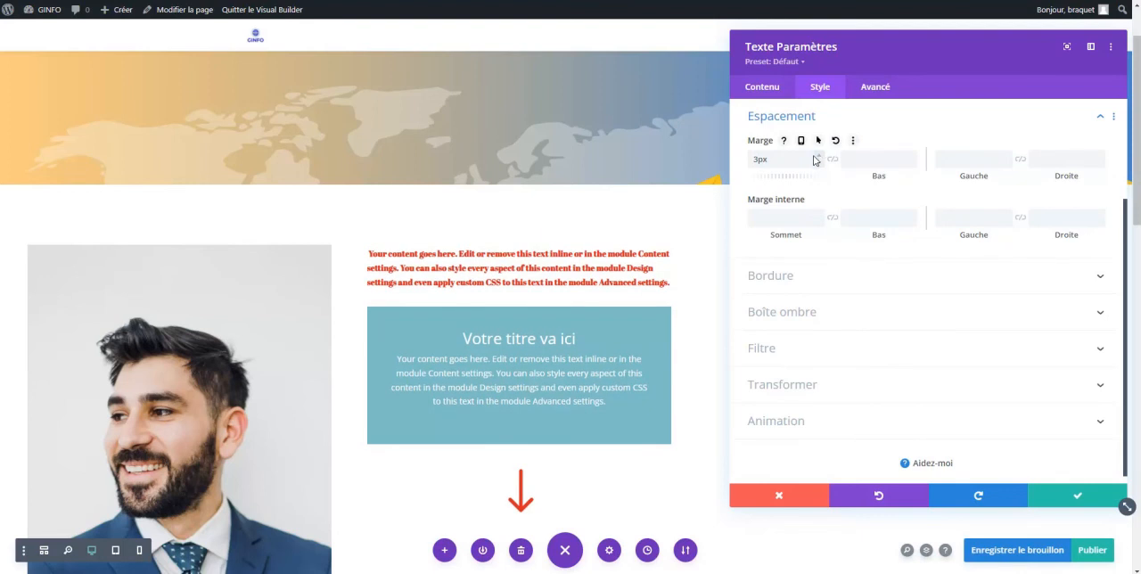
drag(784, 162, 743, 167)
text(25)
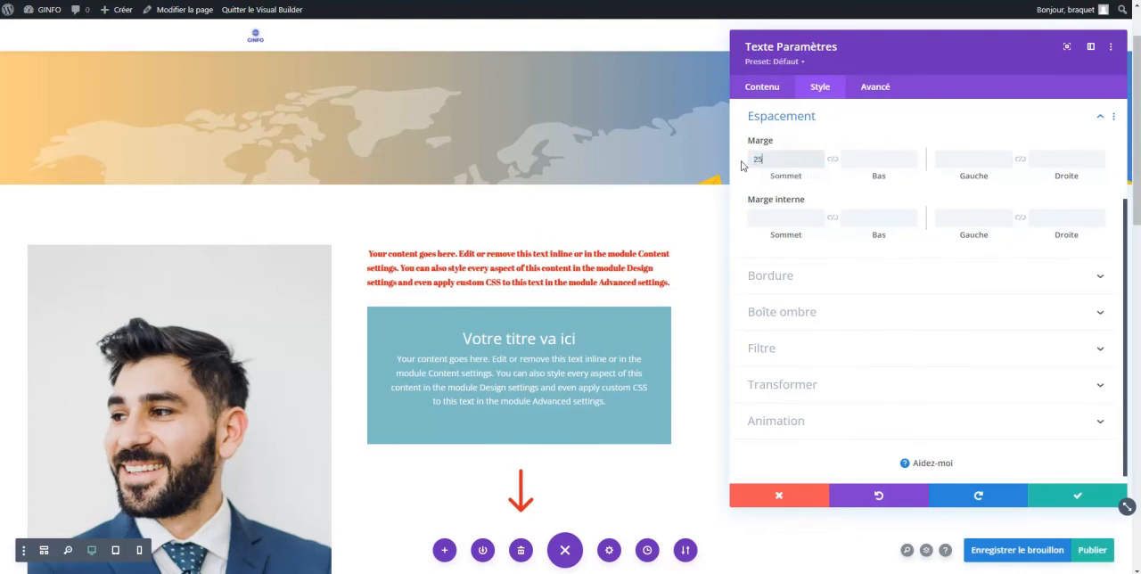
key(Tab)
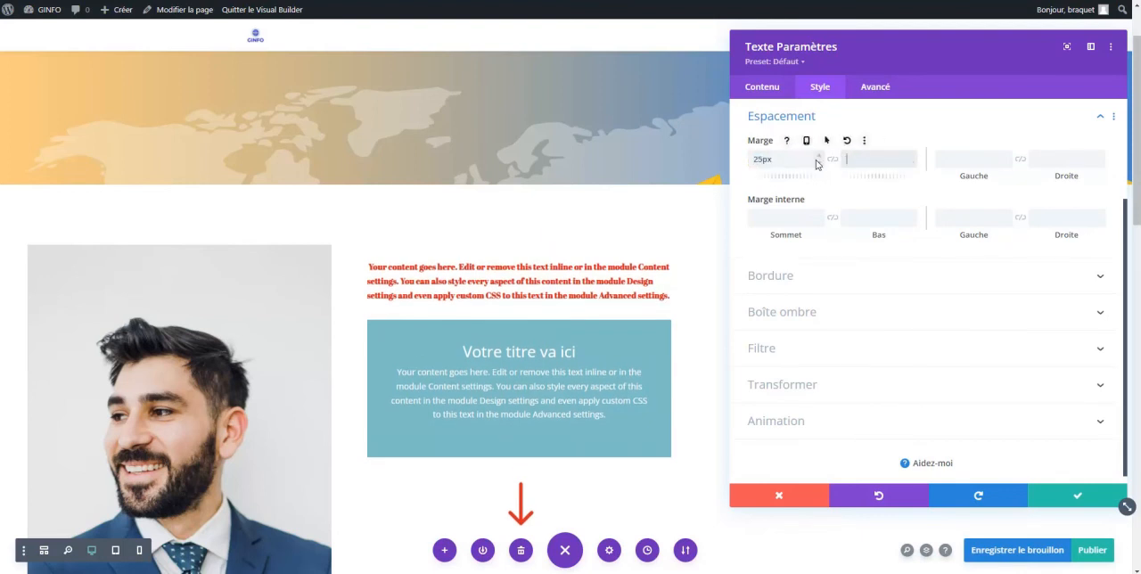
click(819, 158)
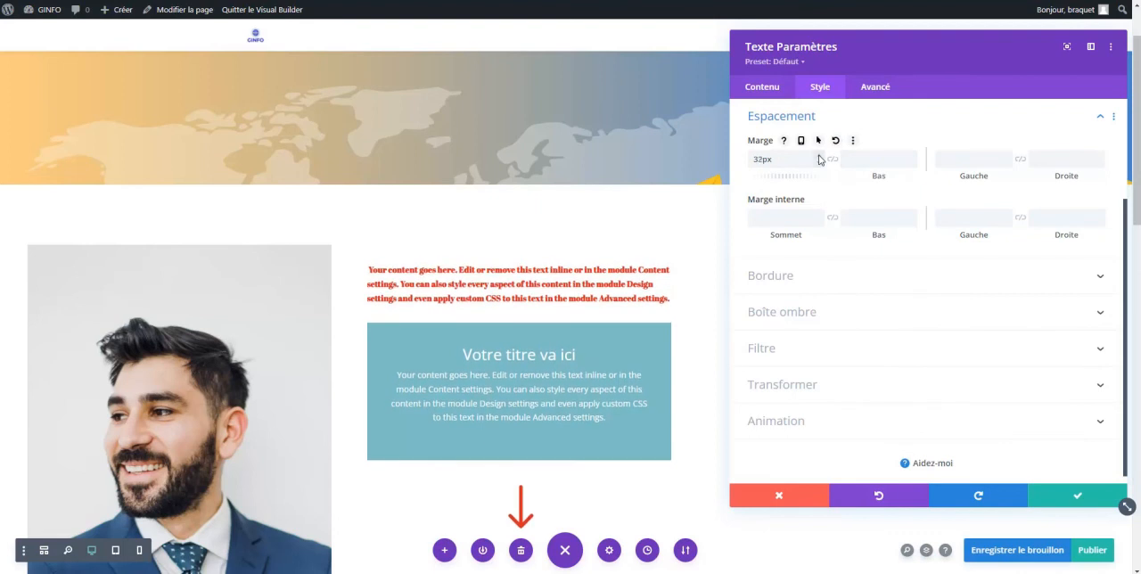
click(819, 158)
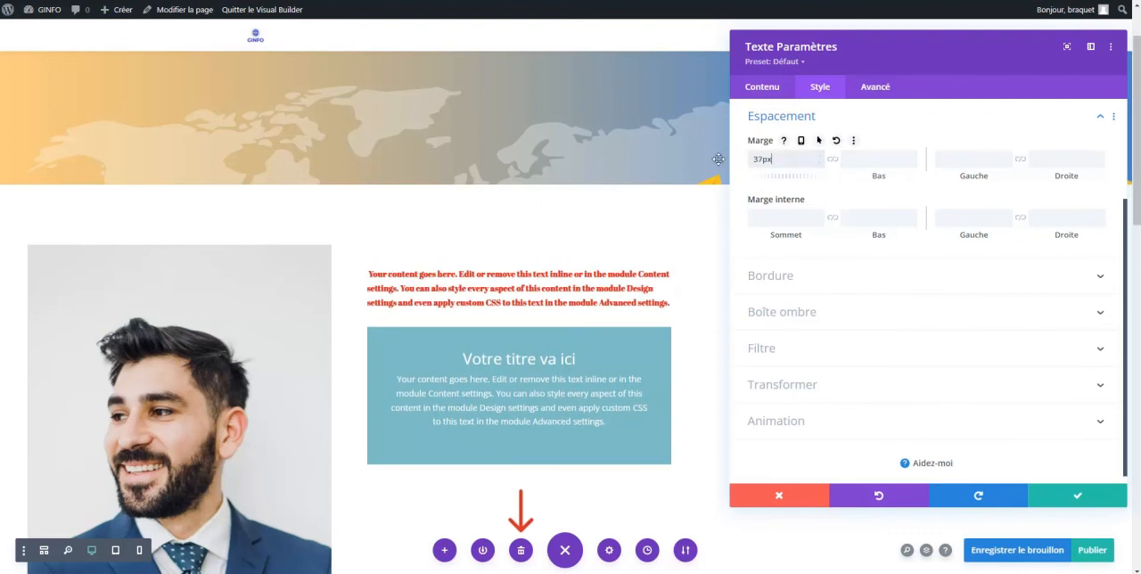
drag(797, 159, 745, 163)
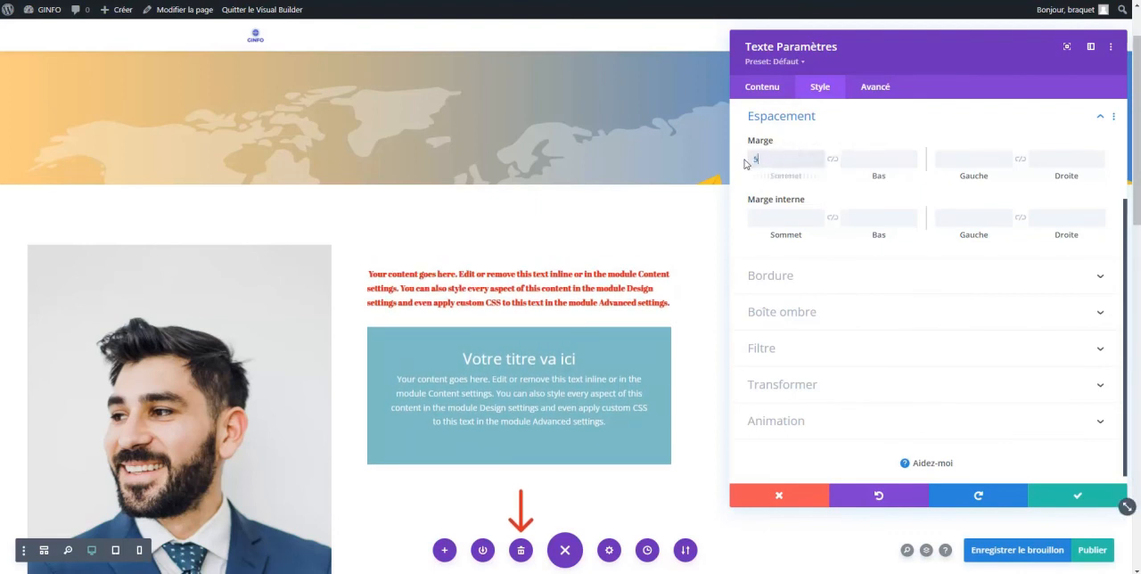
click(844, 162)
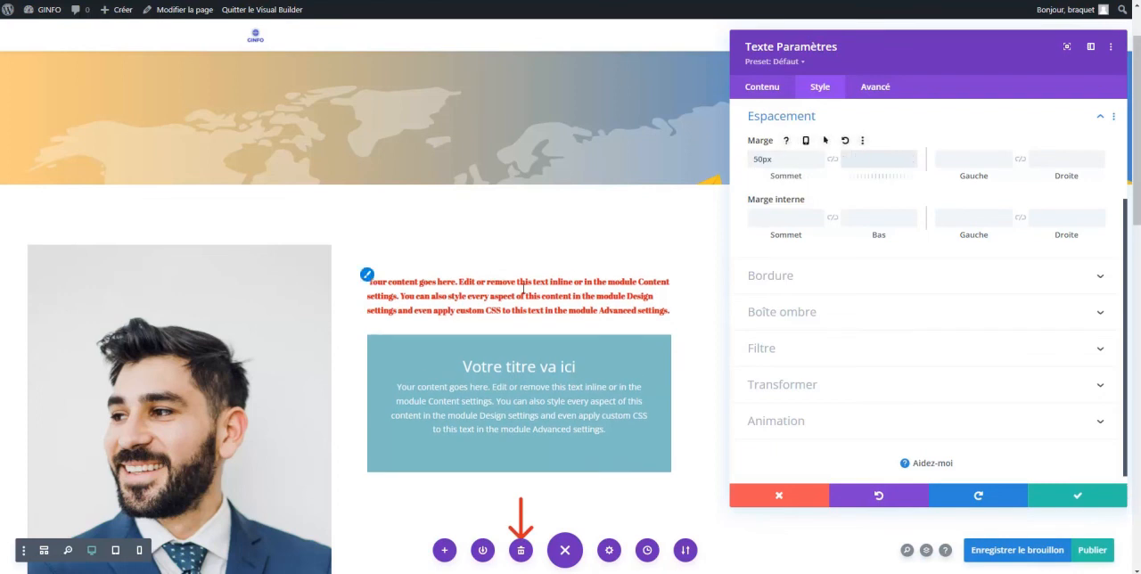
Enable responsive margins for the red text module and set its phone top margin to 0px
click(801, 141)
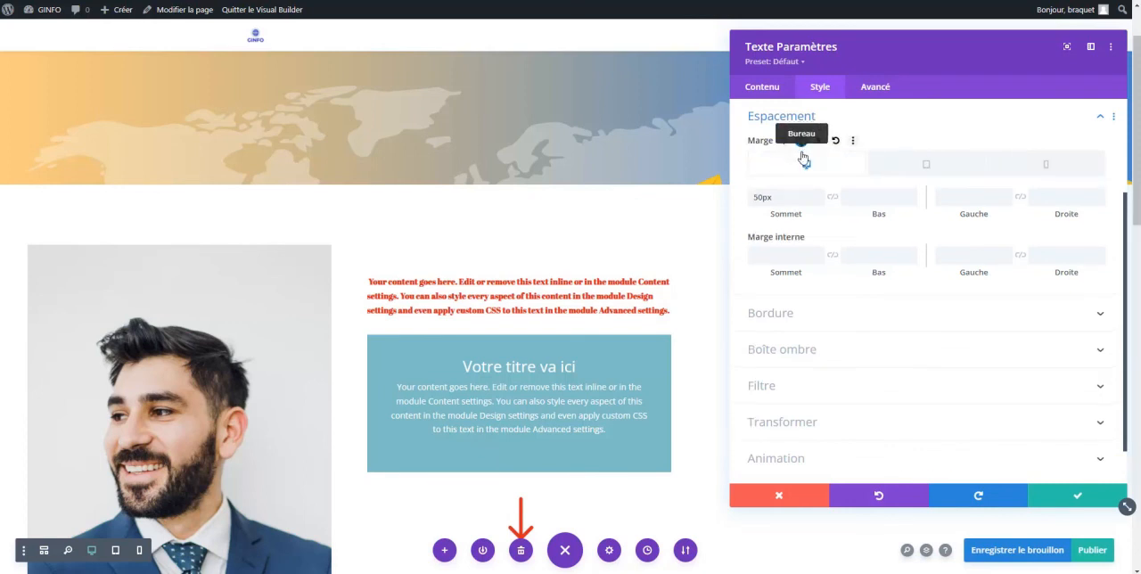
click(1047, 168)
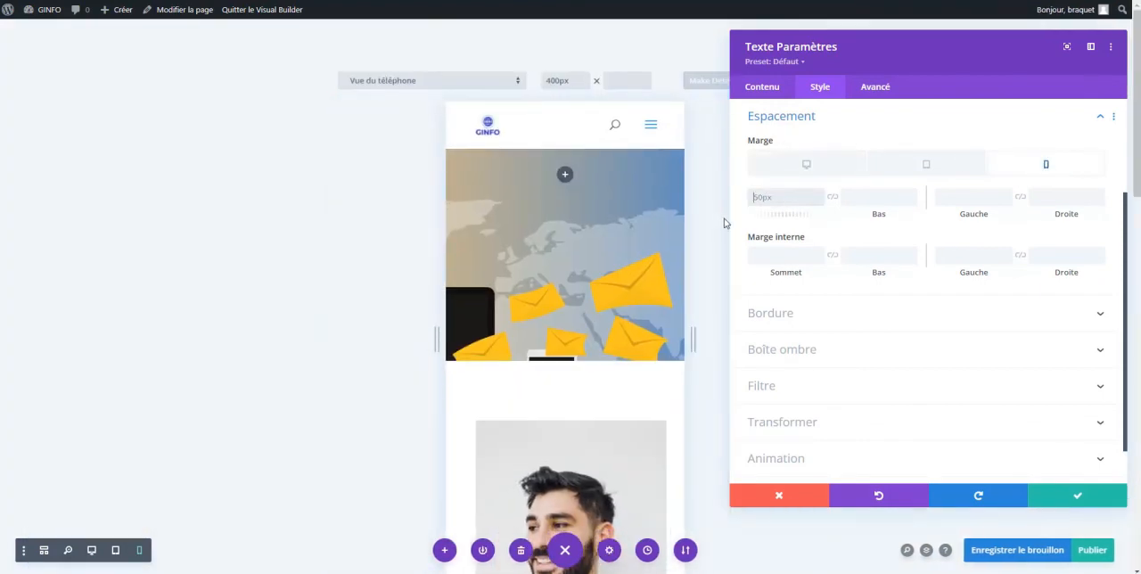
click(866, 197)
click(791, 196)
double_click(819, 202)
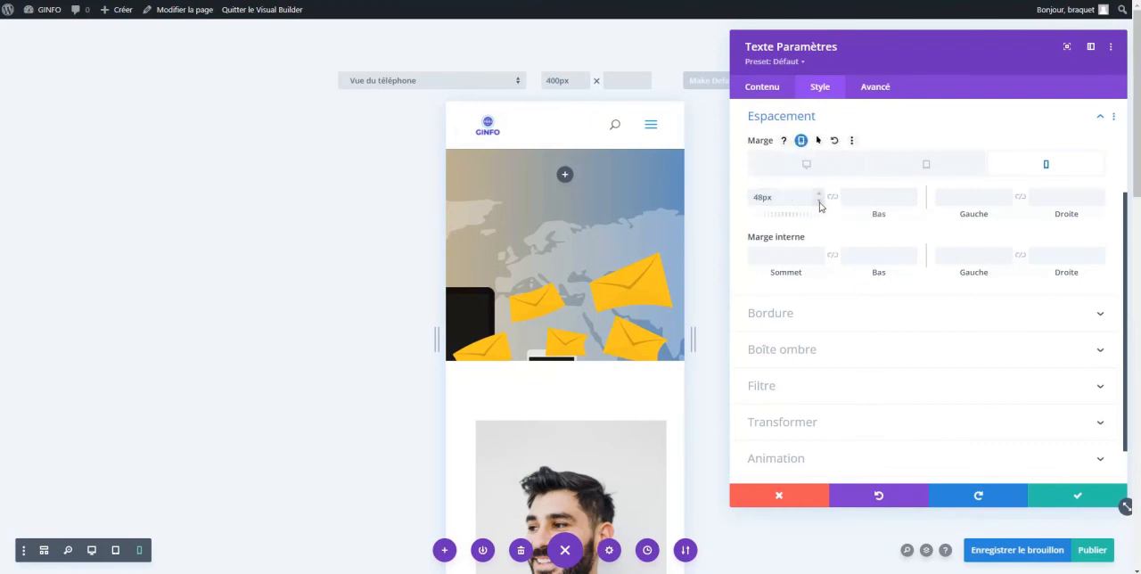
drag(787, 199, 738, 196)
text(0)
click(846, 198)
Check the red text module's margin settings for tablet, desktop and phone
click(924, 166)
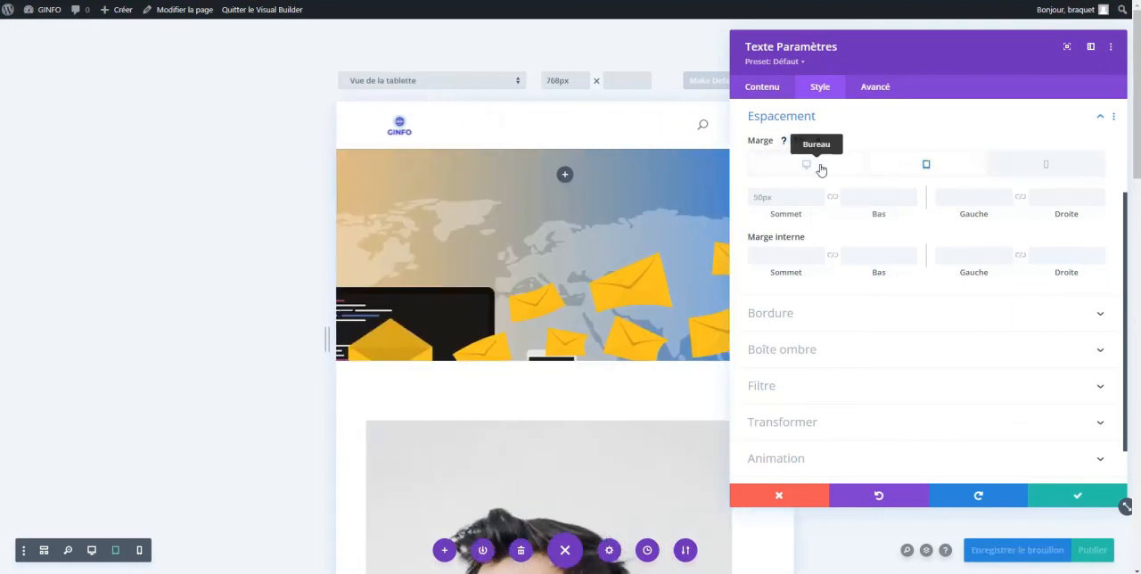
click(815, 168)
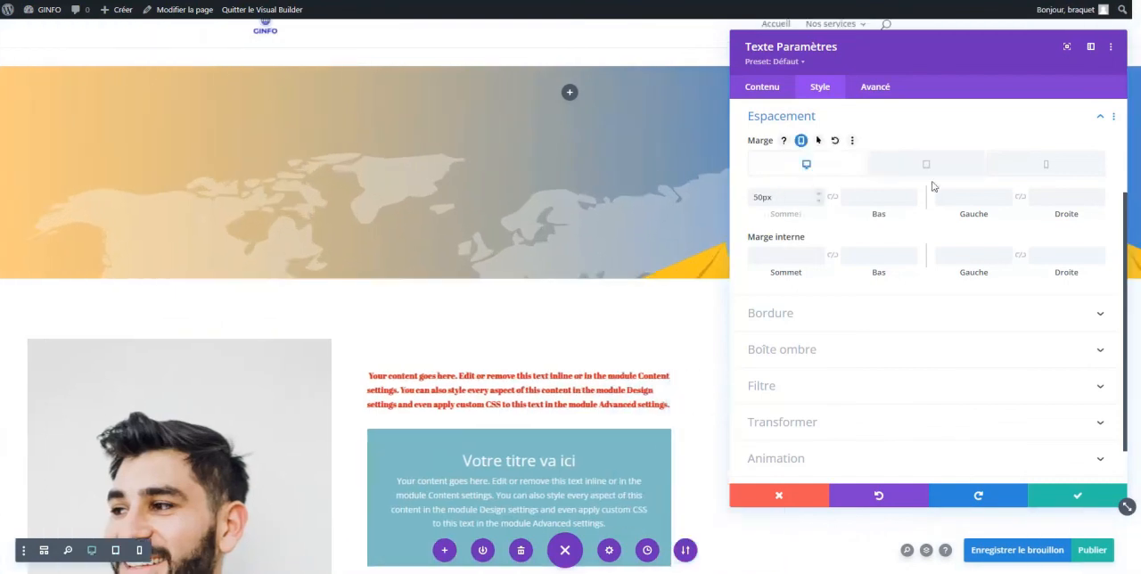
click(1048, 166)
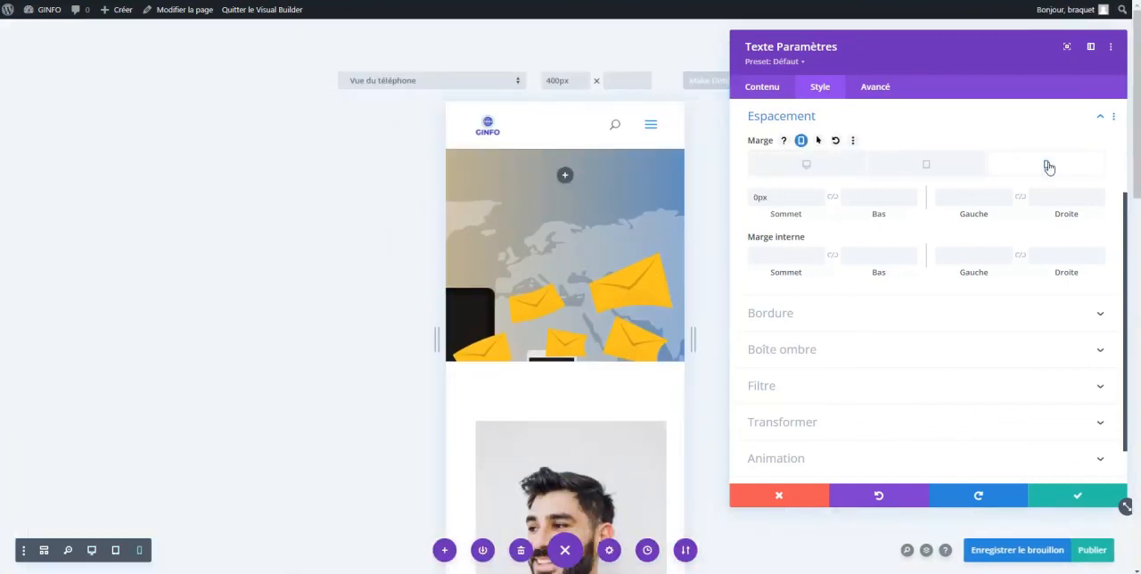
Lower the phone top margin of the red text module to -12px
scroll(663, 296, down, 2)
scroll(663, 296, down, 2)
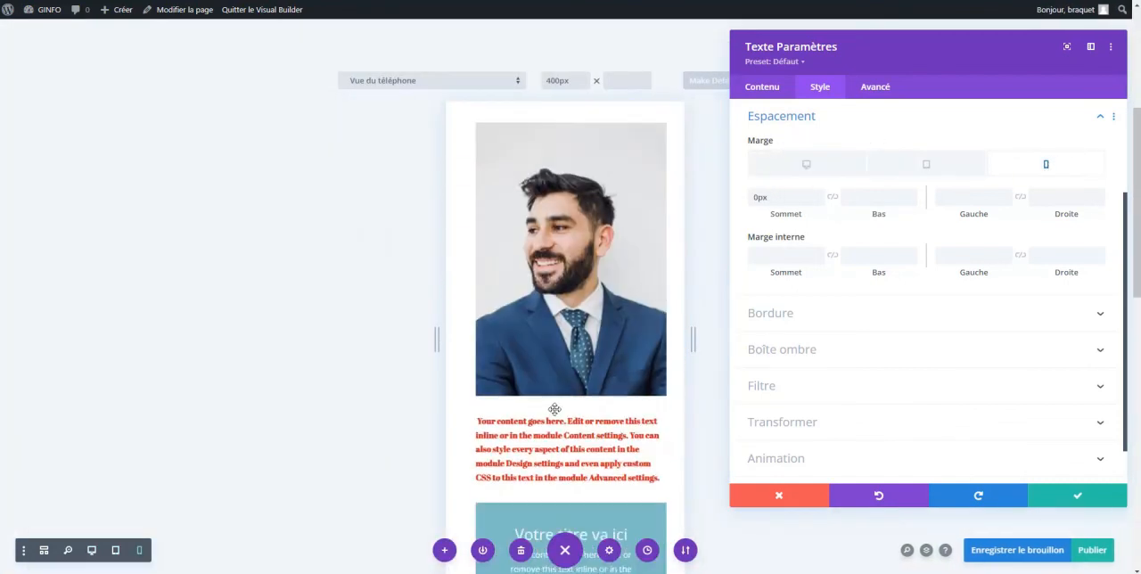
click(820, 202)
click(819, 202)
click(820, 203)
click(819, 203)
click(820, 203)
click(820, 202)
click(820, 202)
click(819, 202)
click(820, 202)
click(820, 202)
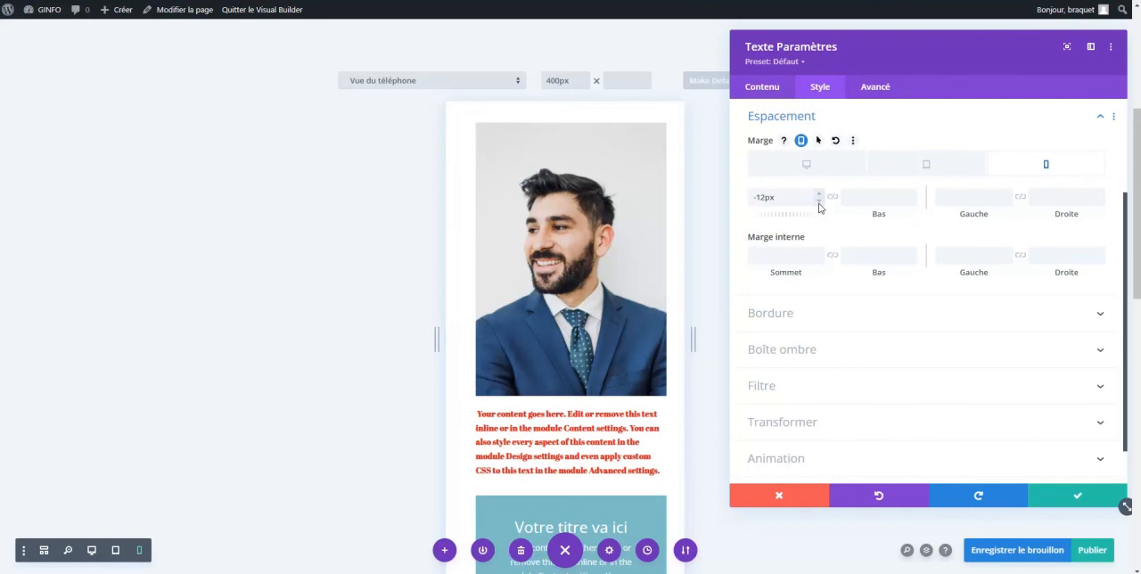
Check the red text module's desktop margin and animation settings, and save the module settings
click(805, 167)
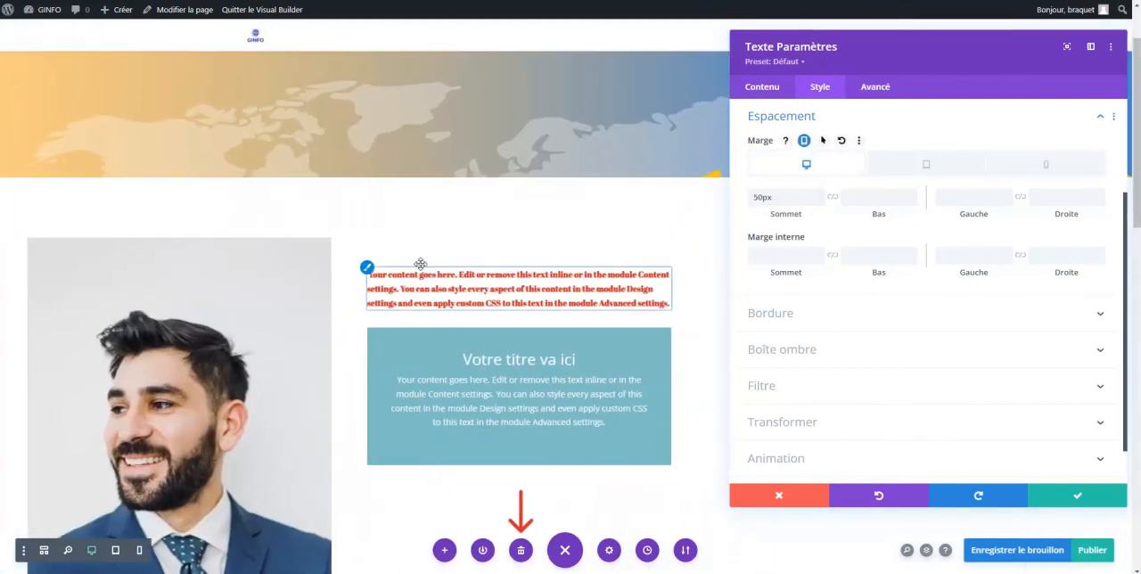
click(1105, 472)
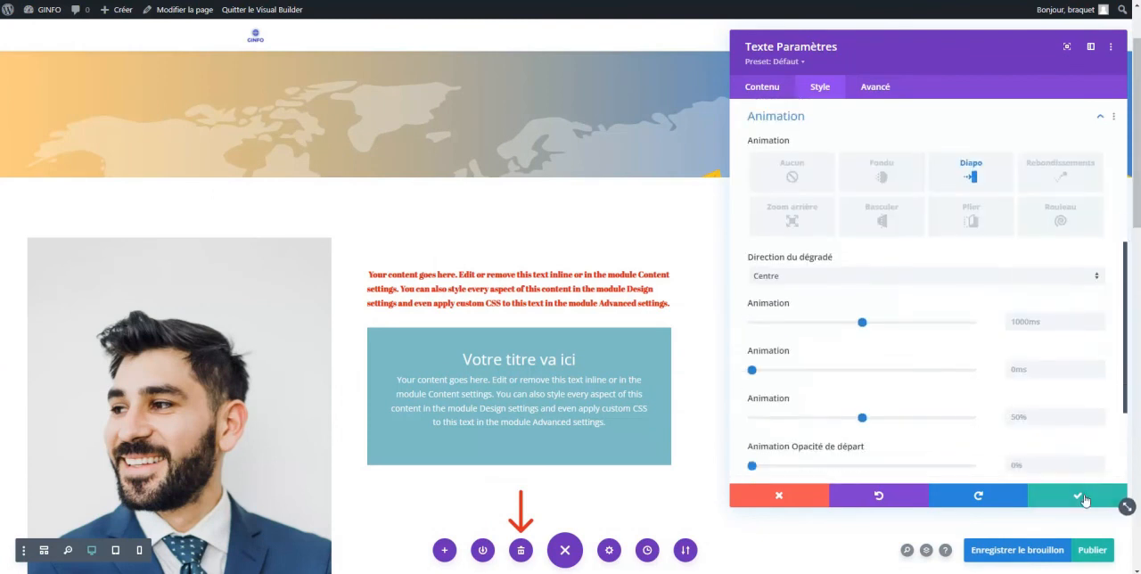
click(1082, 497)
Move the contact form row above the row containing the portrait photo and the red text
scroll(591, 305, down, 2)
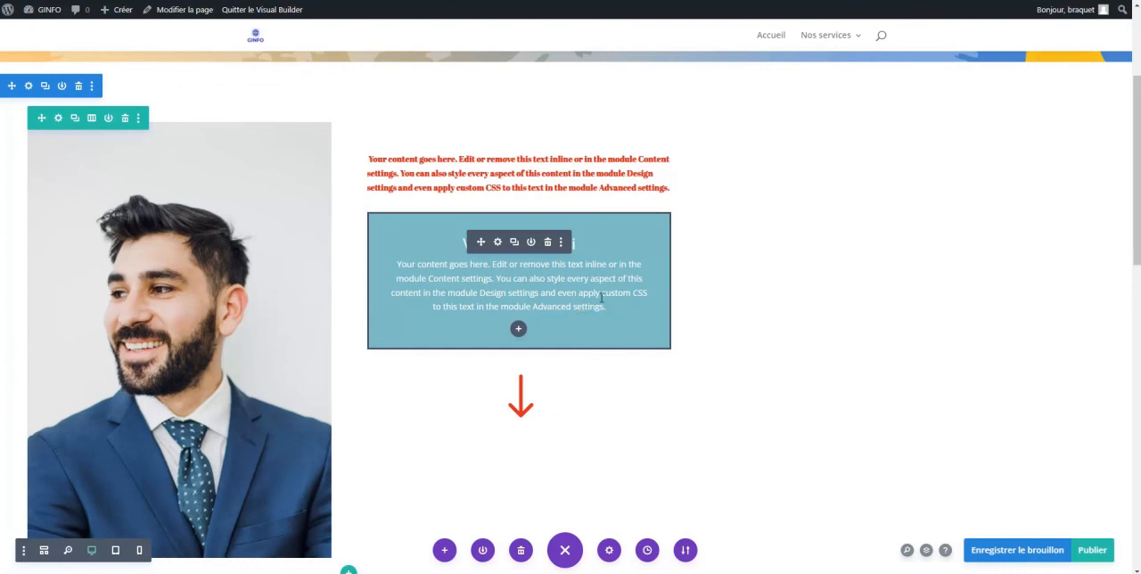
scroll(601, 296, up, 3)
scroll(1137, 179, down, 5)
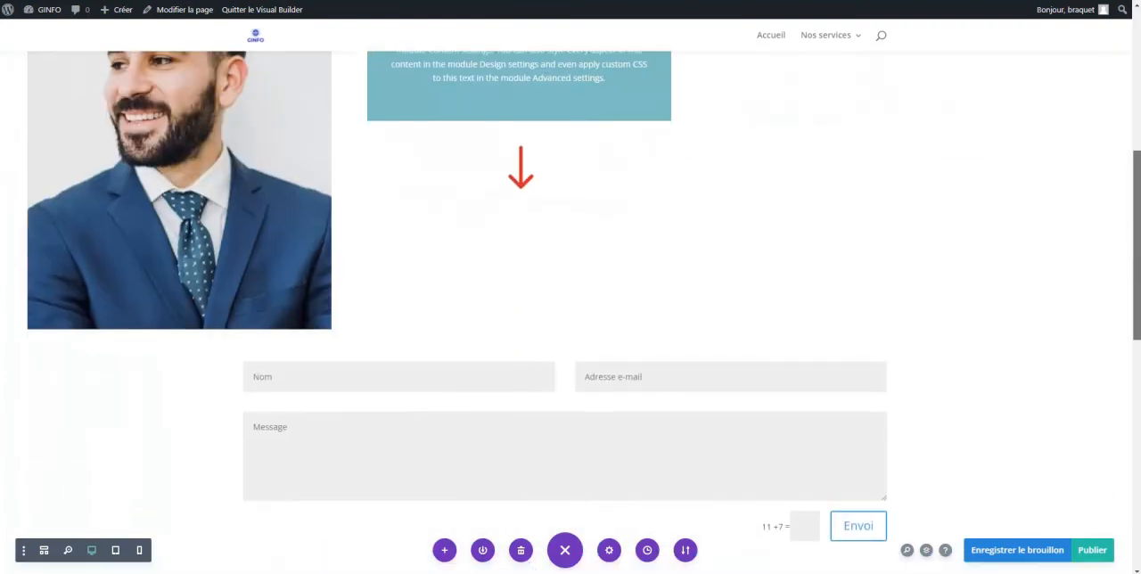
scroll(487, 284, down, 3)
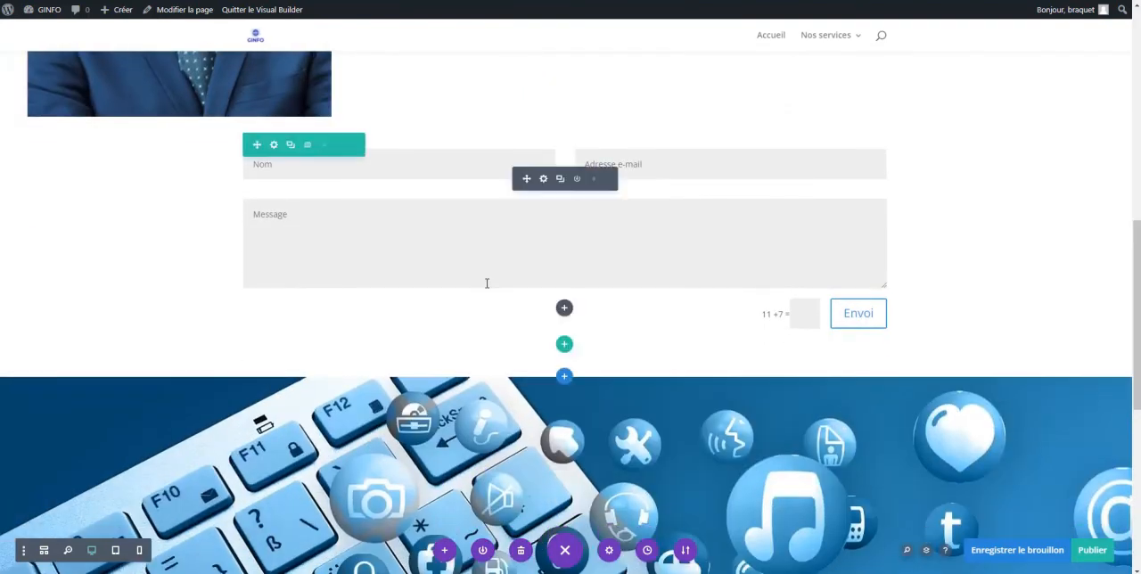
scroll(487, 283, up, 4)
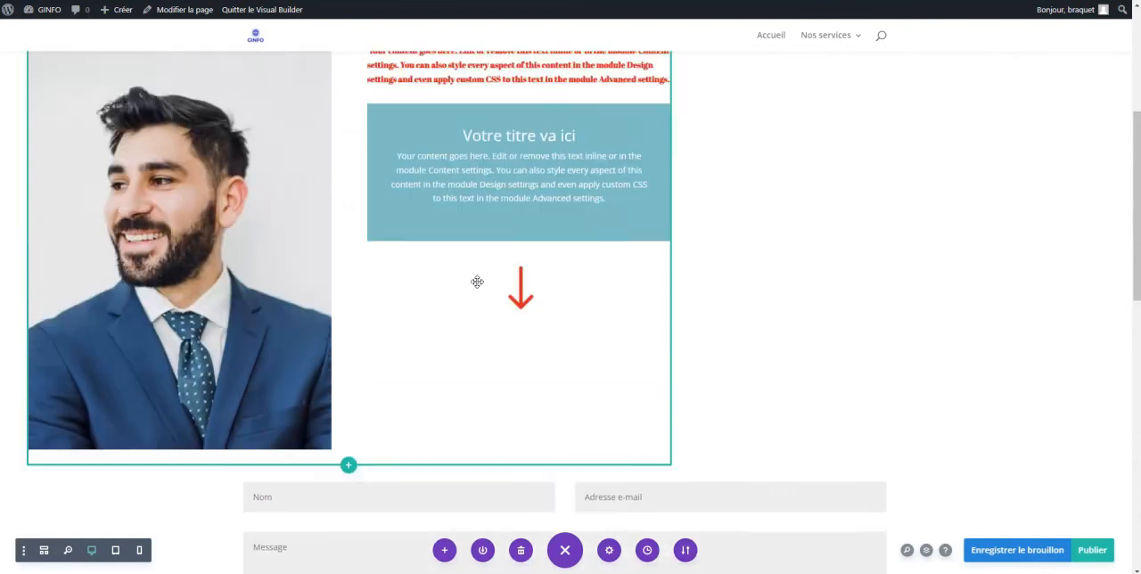
scroll(476, 282, down, 3)
drag(257, 265, 413, 265)
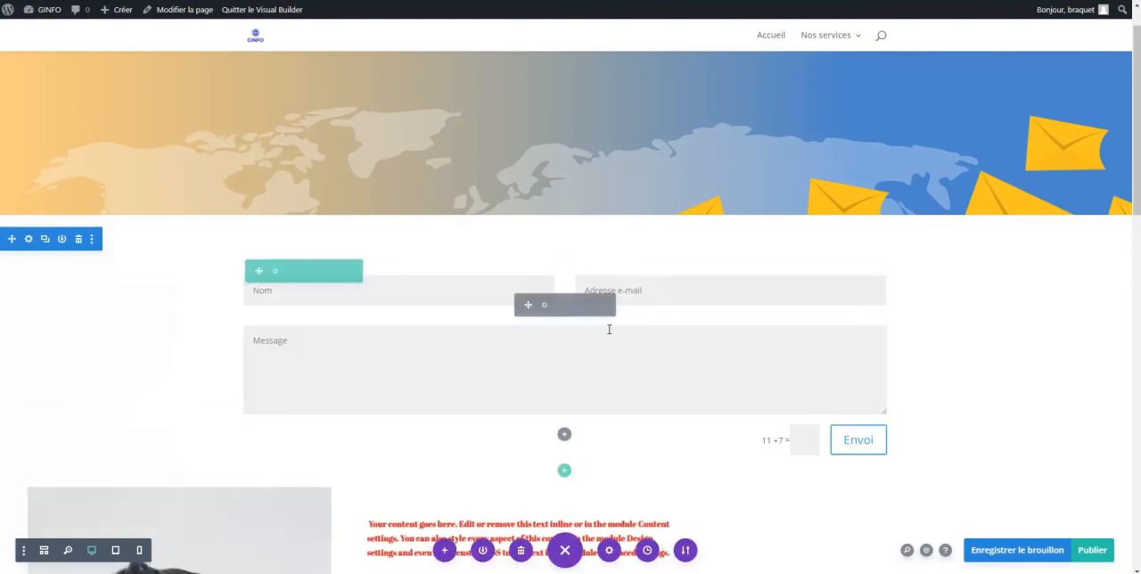
Clear the left margin of the row with the portrait photo and save the row settings
scroll(619, 333, down, 2)
scroll(629, 338, down, 3)
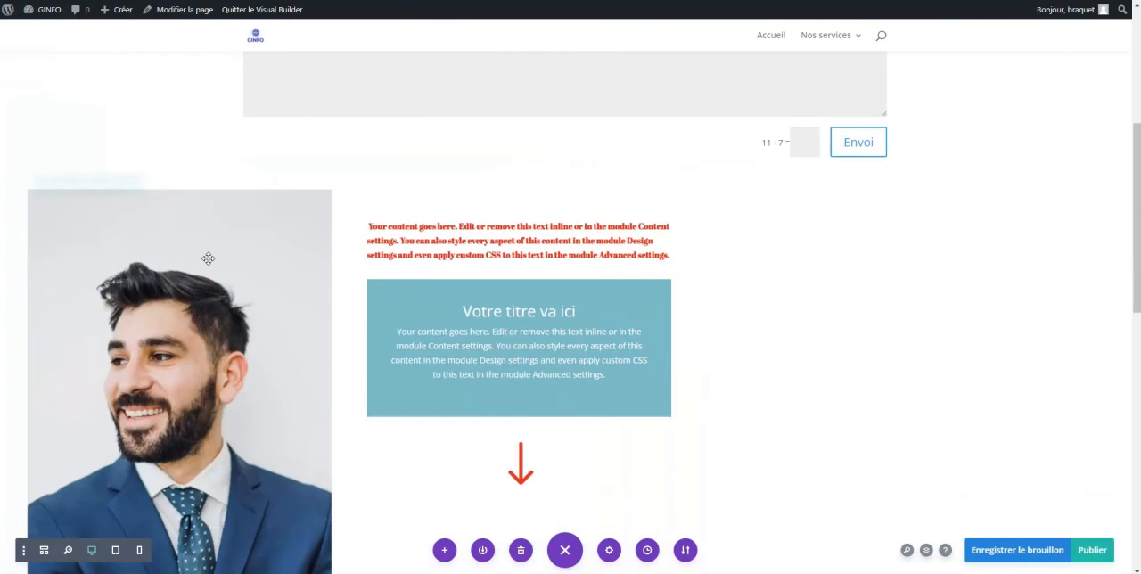
click(58, 185)
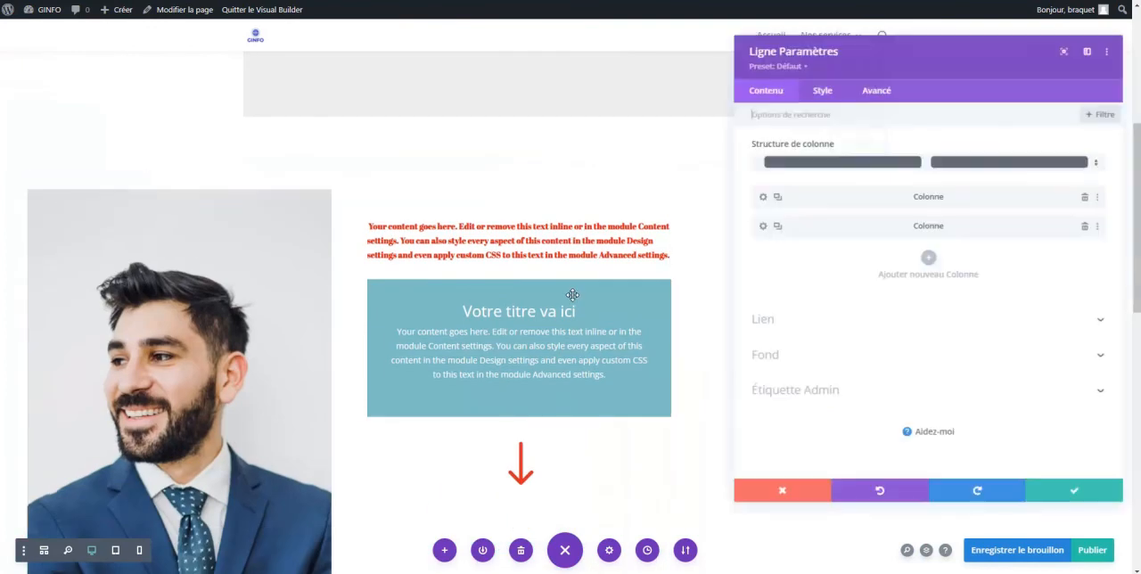
click(820, 89)
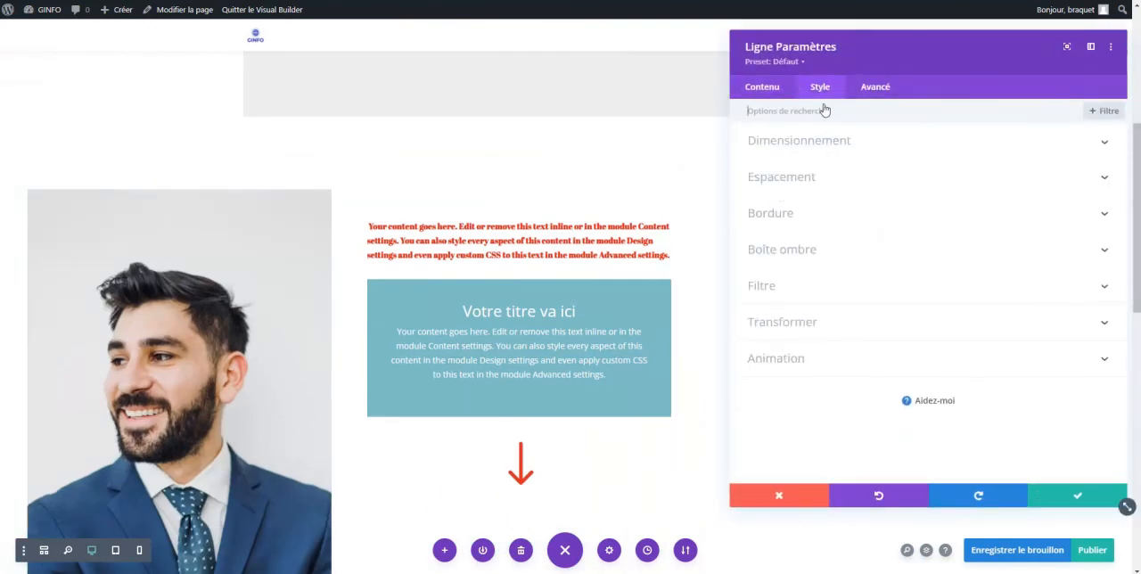
click(781, 194)
drag(963, 158, 923, 159)
key(BackSpace)
click(1075, 495)
scroll(592, 506, up, 3)
Switch to the website mockup PDF and examine the exposition page's header, two-column content and footer layout on page 3
mouse_move(597, 572)
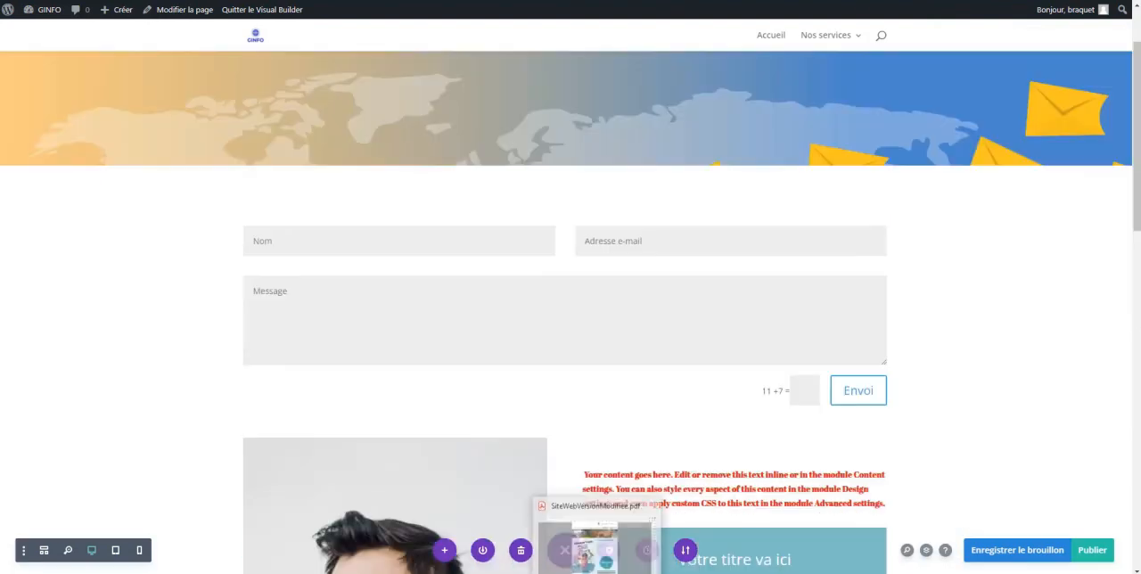
click(597, 555)
scroll(788, 308, down, 1)
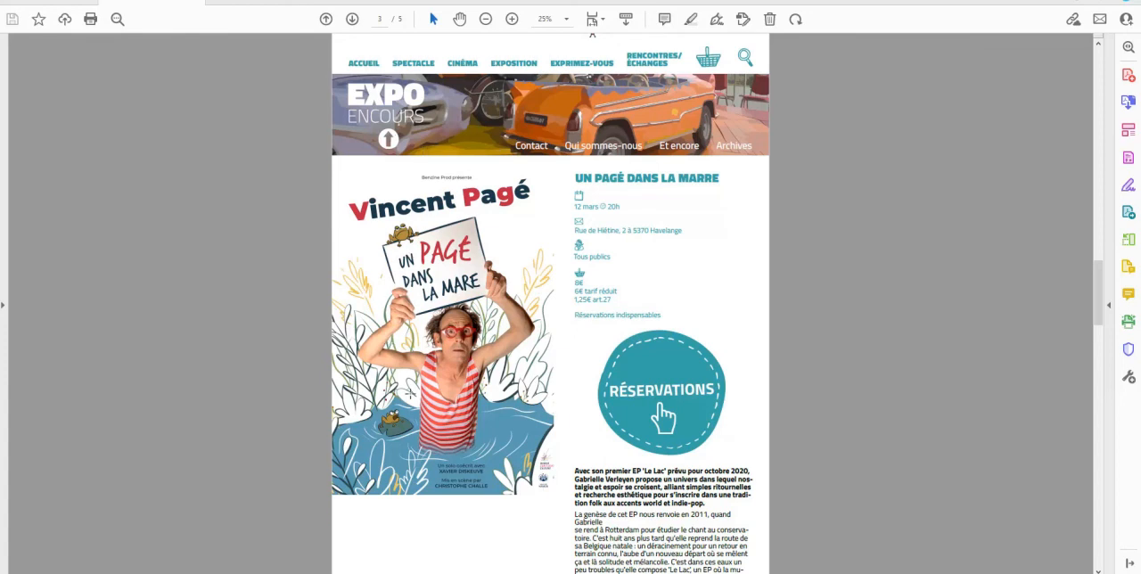
scroll(405, 346, down, 1)
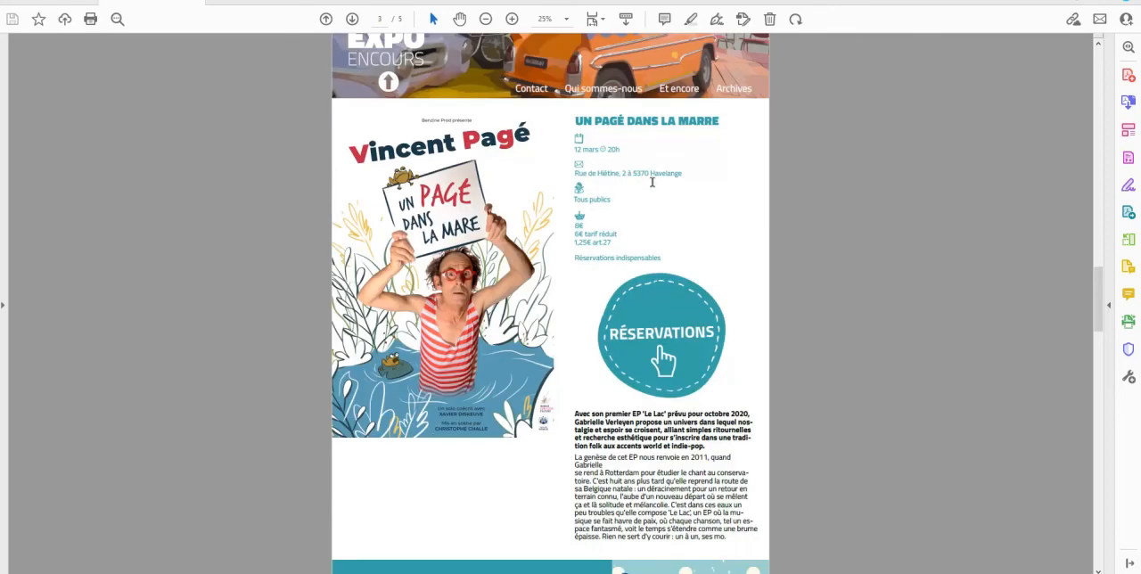
scroll(664, 344, down, 1)
scroll(665, 343, down, 3)
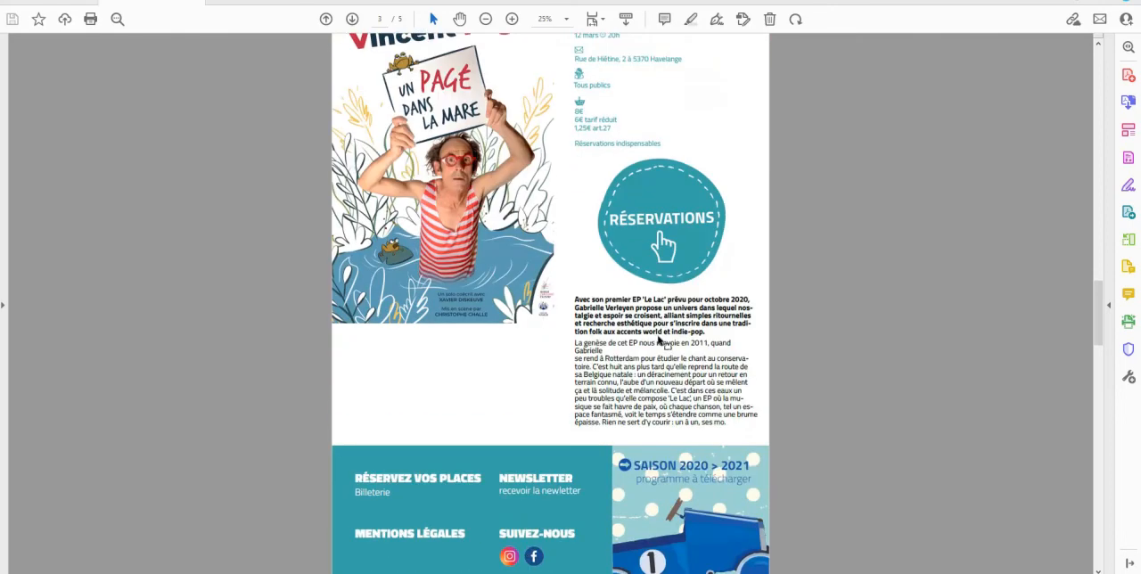
scroll(504, 450, down, 2)
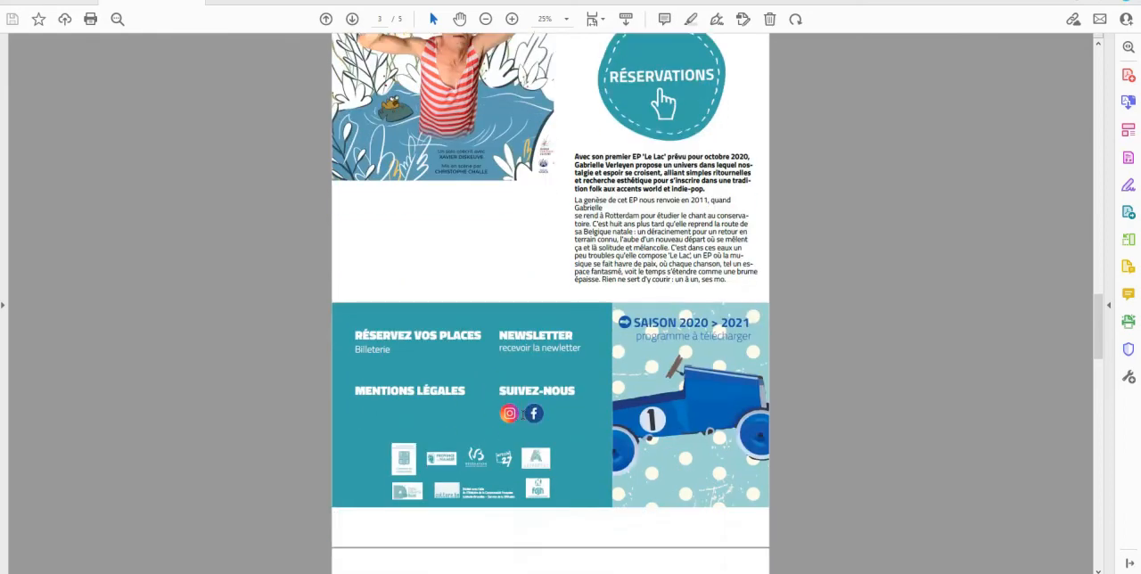
scroll(493, 388, up, 1)
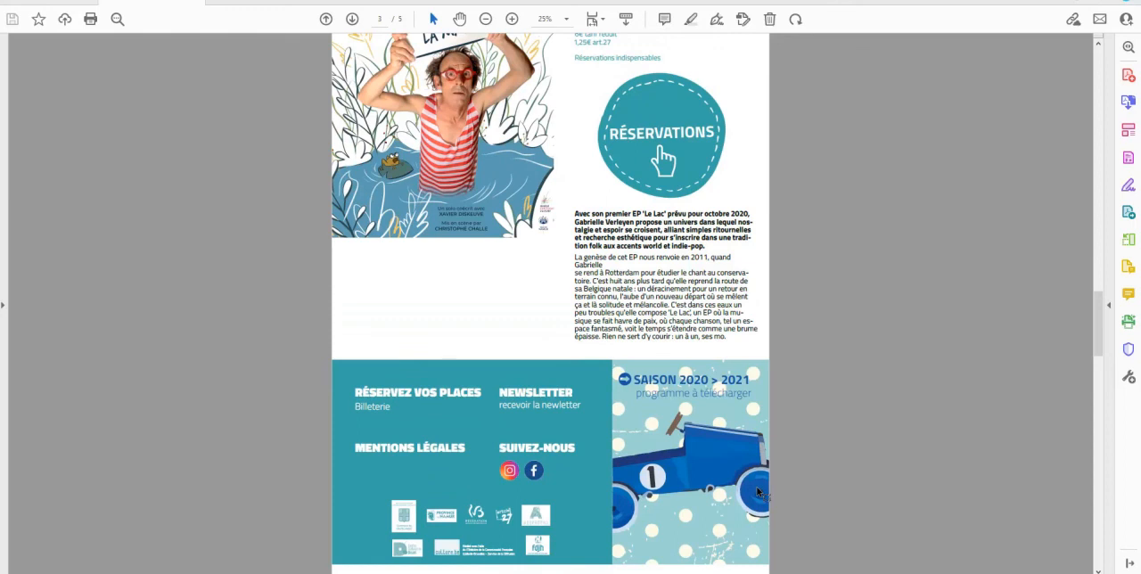
scroll(757, 491, up, 5)
scroll(757, 491, down, 3)
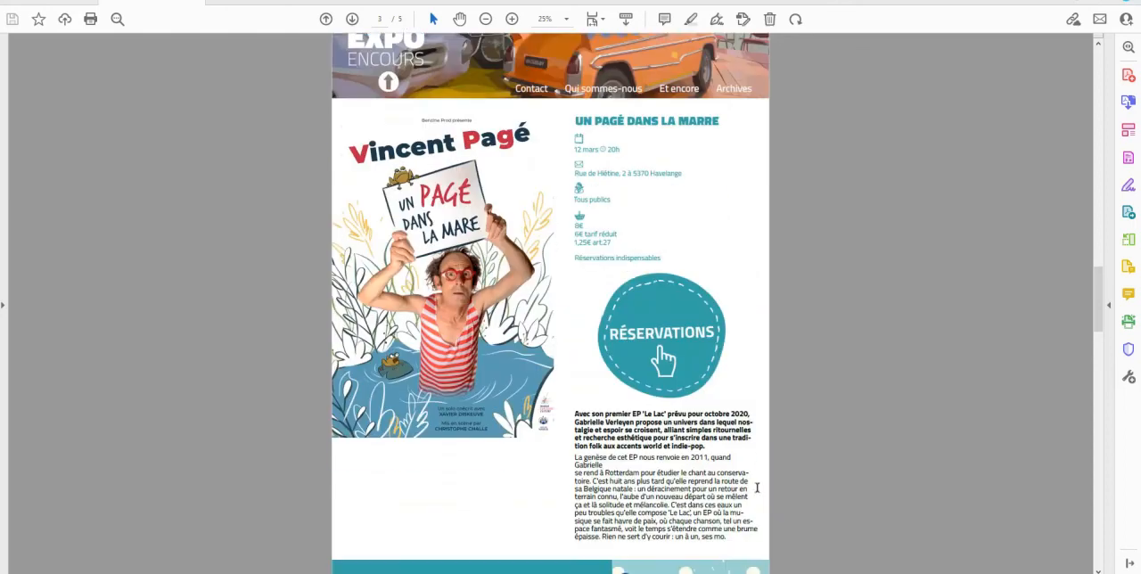
scroll(757, 491, up, 1)
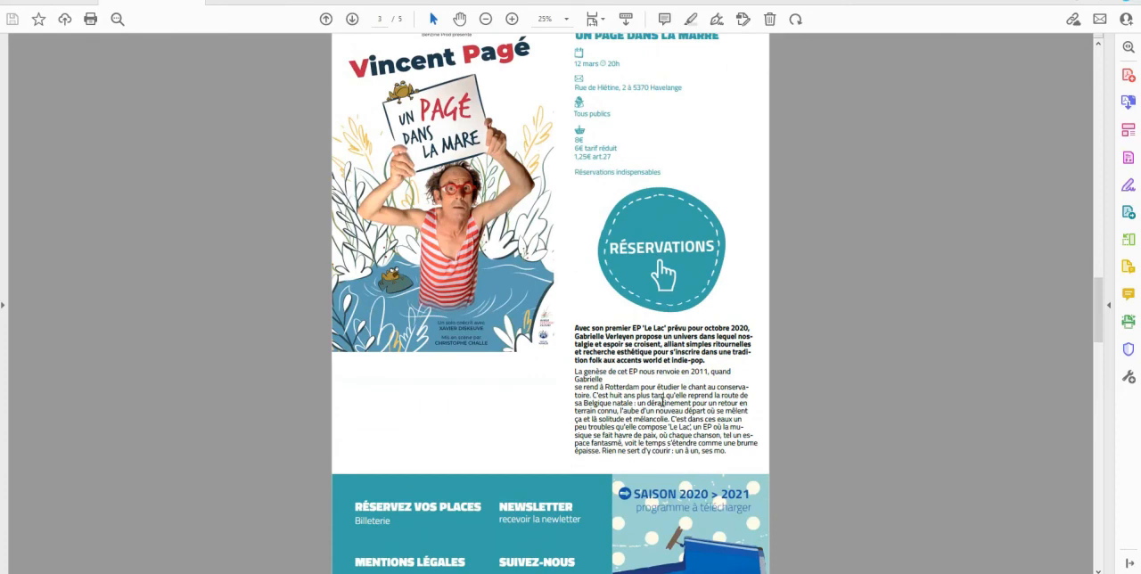
scroll(662, 399, up, 3)
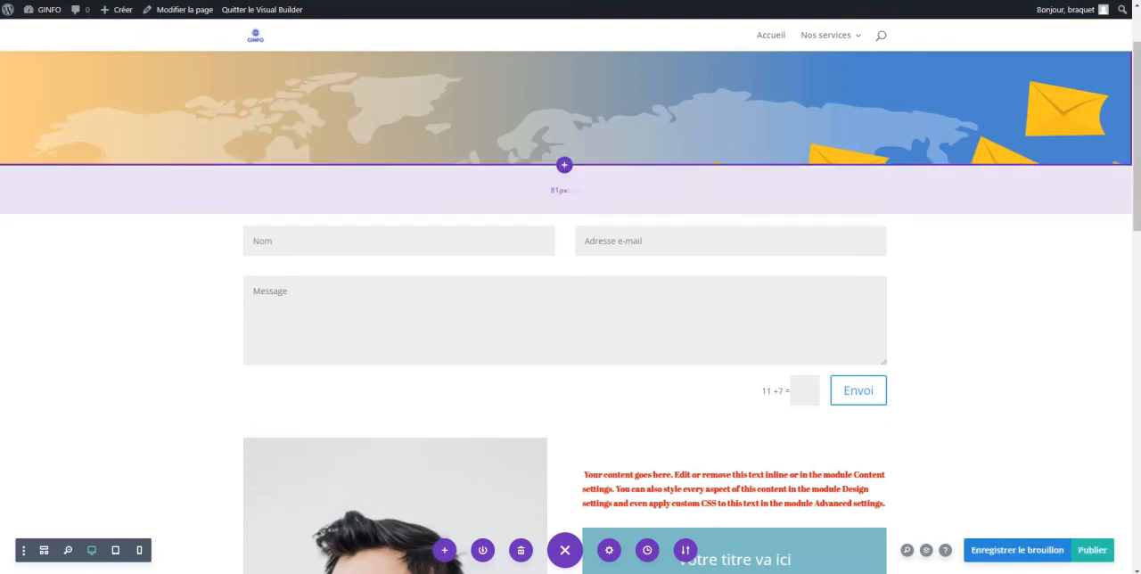
Exit the Visual Builder, discarding the unsaved page changes, and open the Widgets administration page from the WordPress dashboard
click(255, 13)
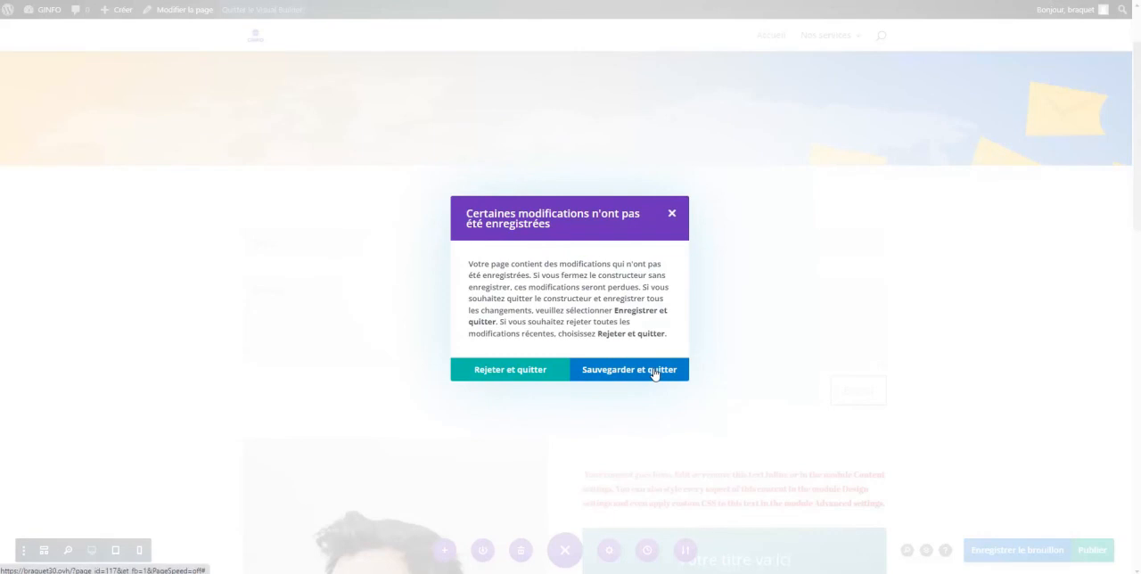
click(517, 369)
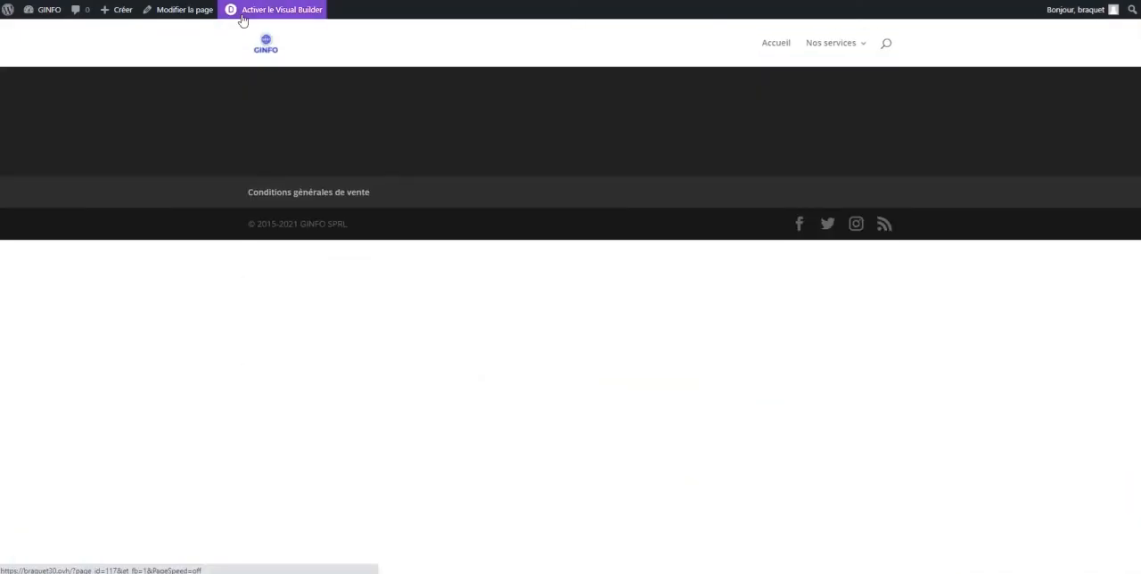
mouse_move(58, 15)
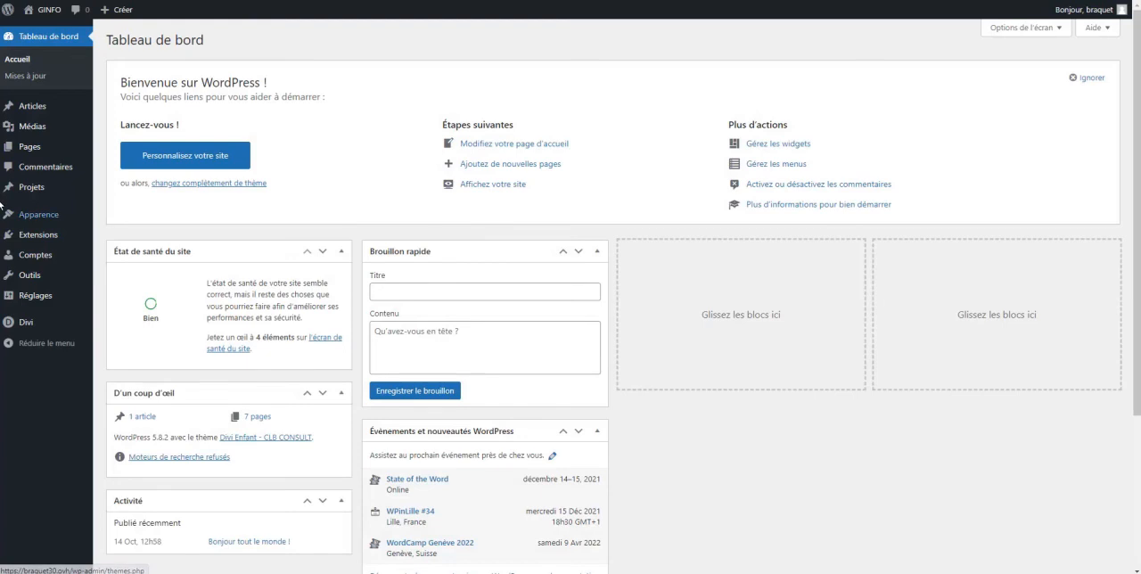
mouse_move(27, 220)
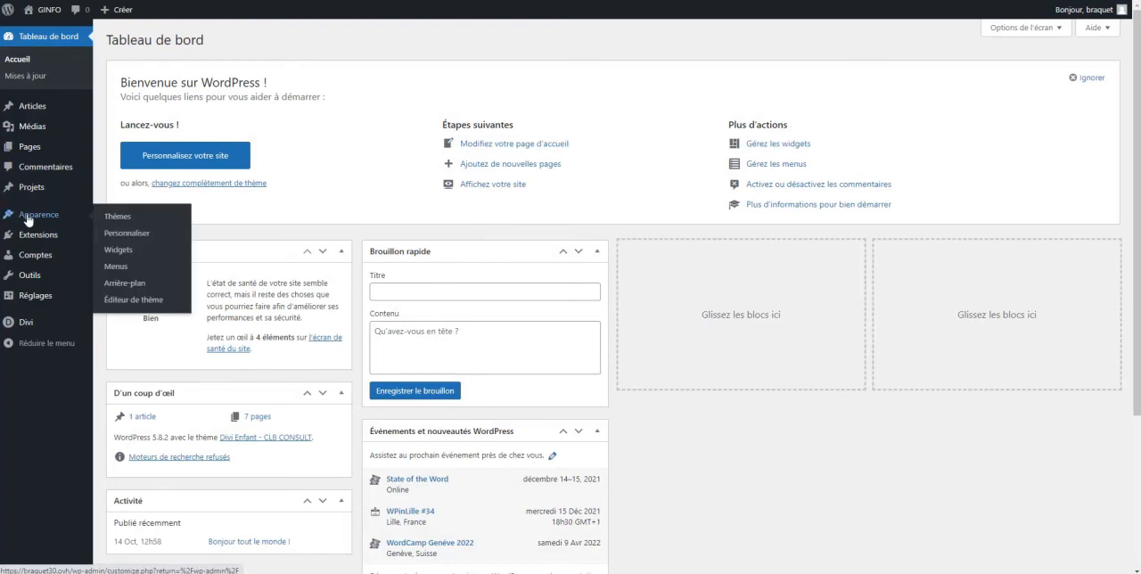
click(127, 253)
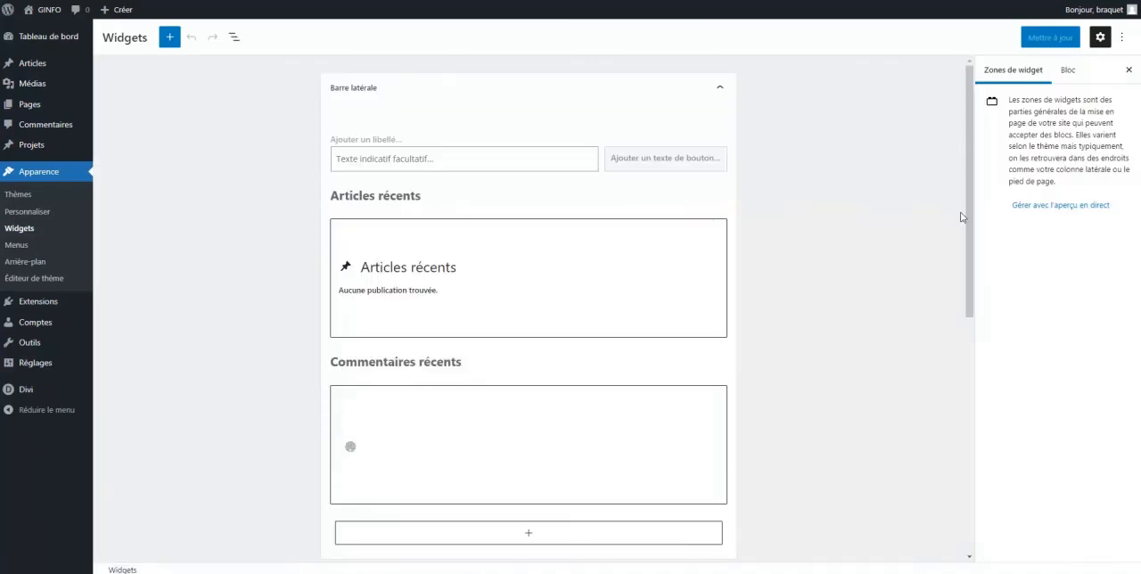
Expand the widget area Zone Pied de page #1 and open the block chooser for its first empty group
drag(970, 212, 998, 146)
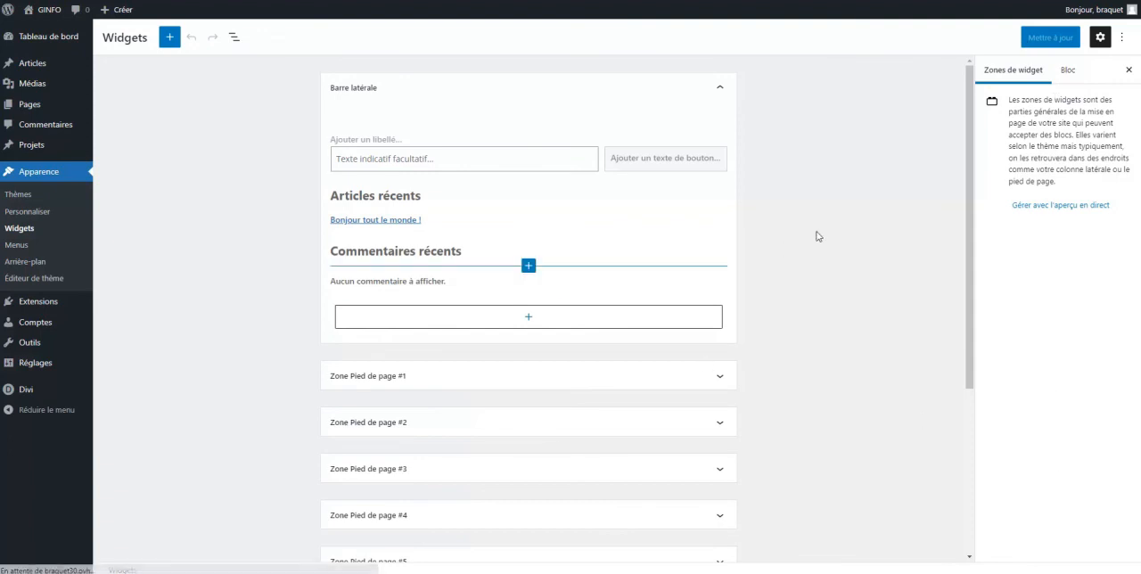
scroll(818, 236, down, 1)
scroll(818, 237, down, 3)
click(425, 142)
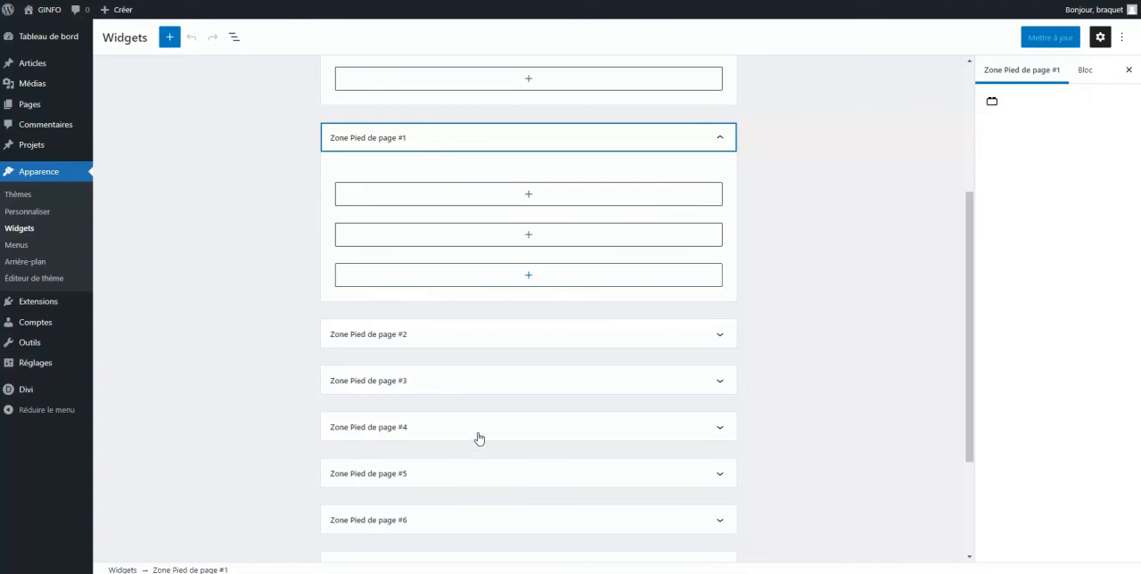
click(527, 196)
click(527, 201)
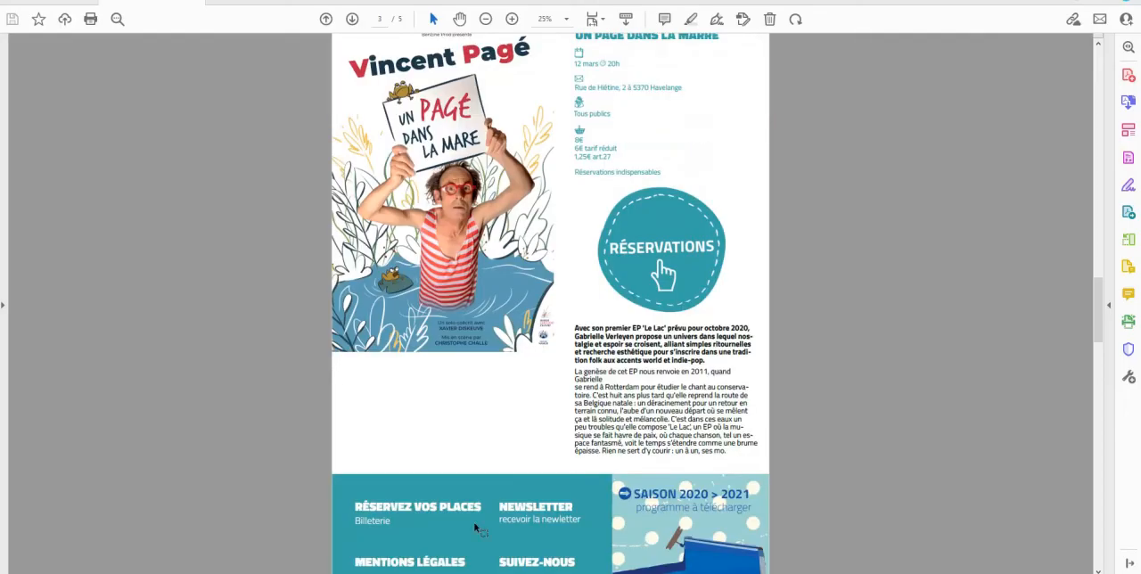
Review the footer layout in the PDF mockup and return to the Widgets editor
scroll(405, 384, down, 5)
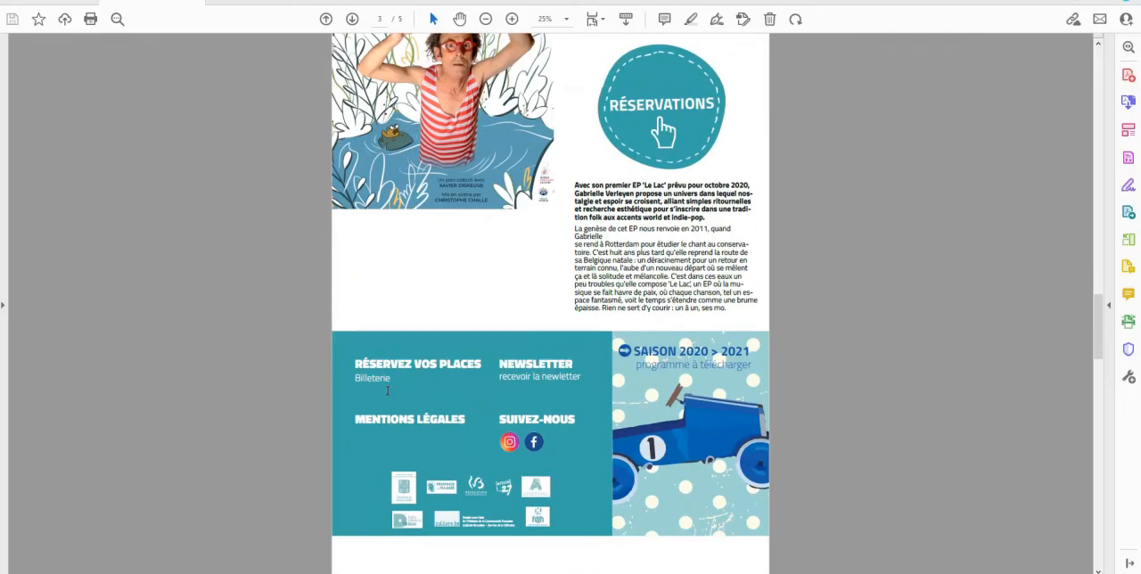
scroll(406, 389, down, 1)
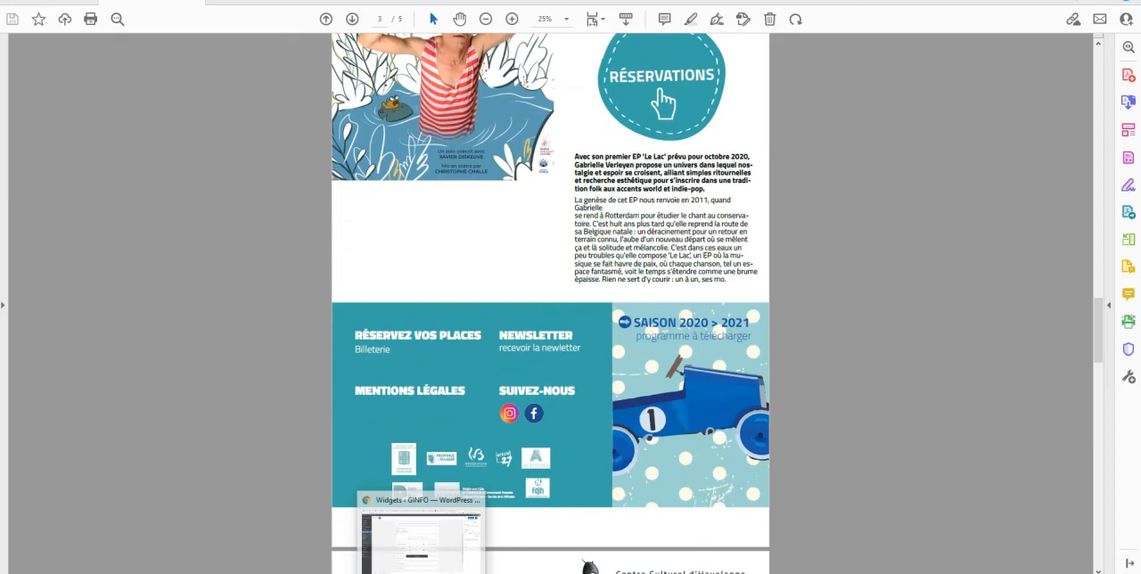
click(422, 542)
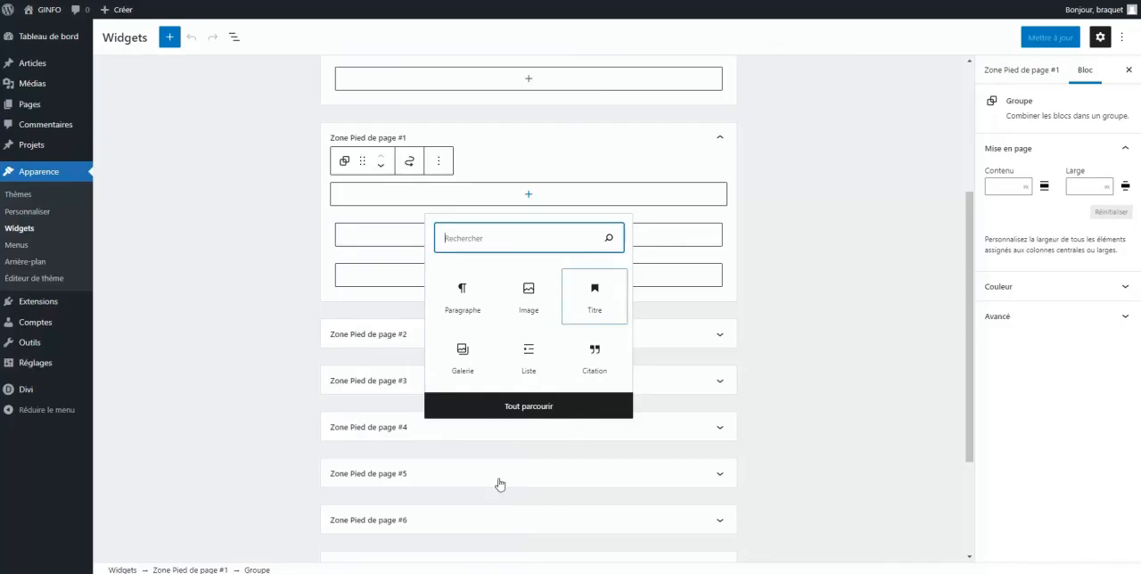
Add two Paragraph blocks followed by an Image block to Zone Pied de page #1
click(462, 298)
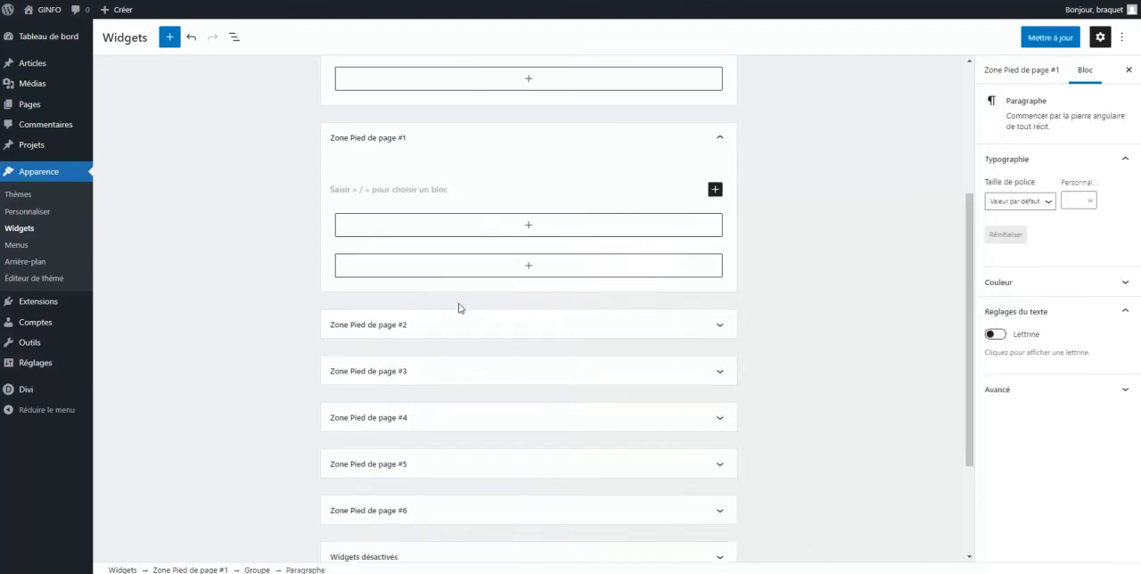
click(534, 225)
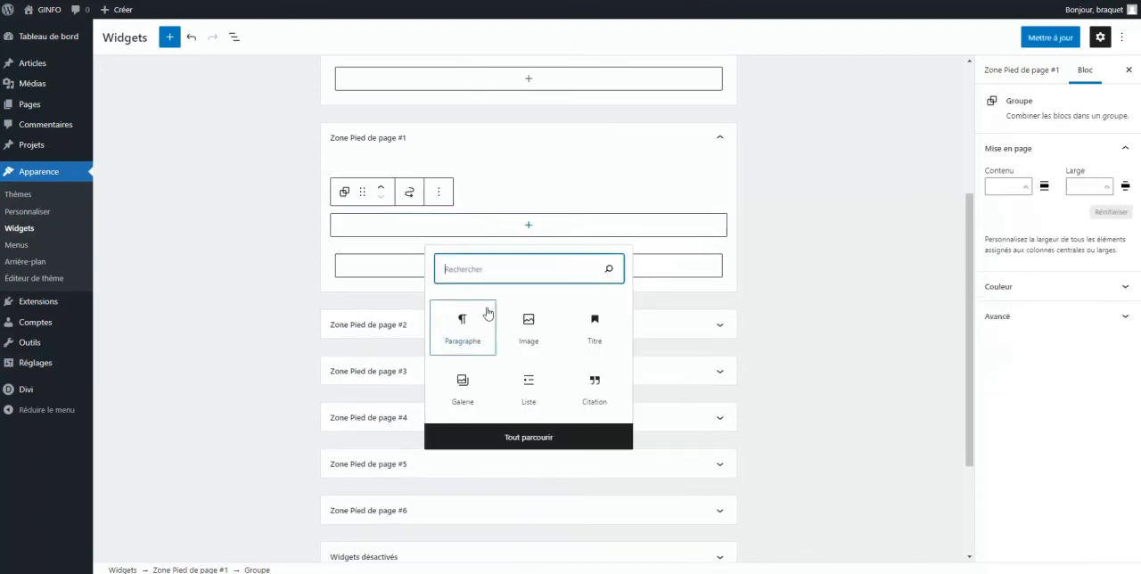
click(462, 325)
click(528, 256)
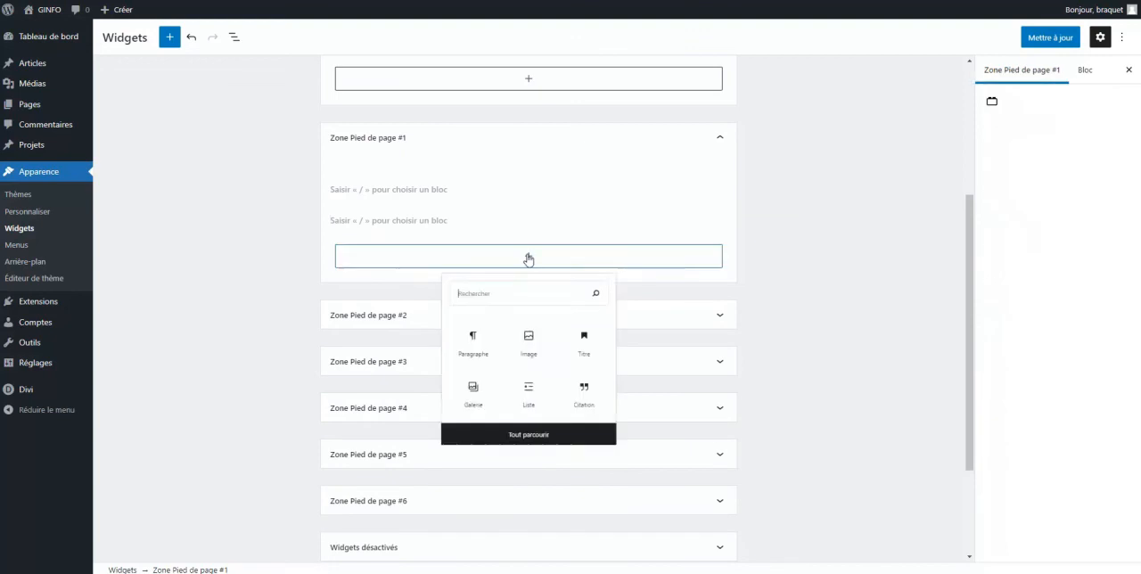
click(529, 356)
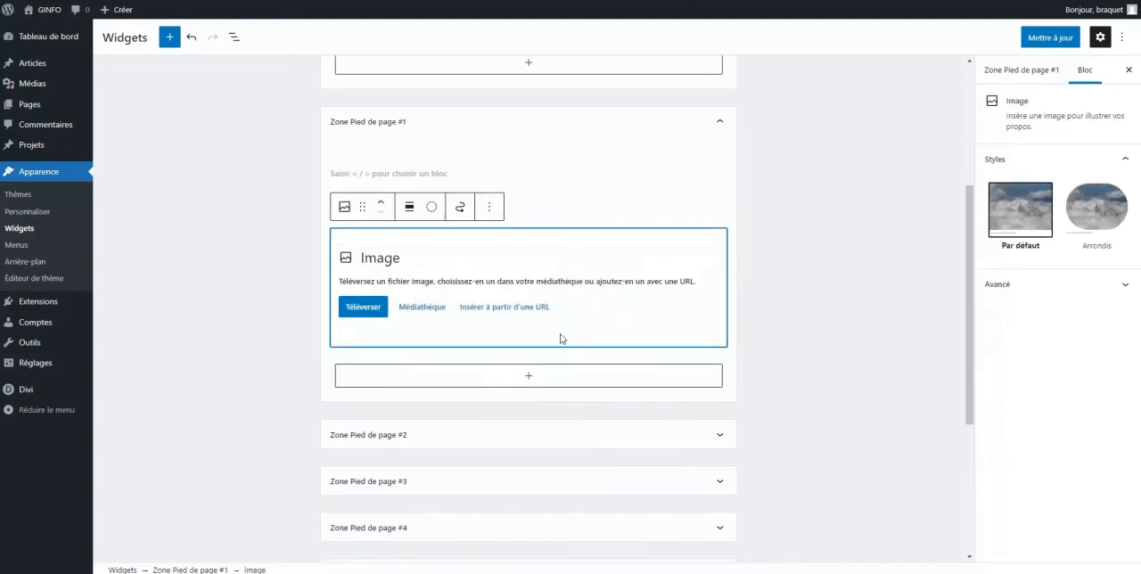
Leave the Widgets editor without saving the changes and open the theme Customizer
scroll(503, 348, down, 1)
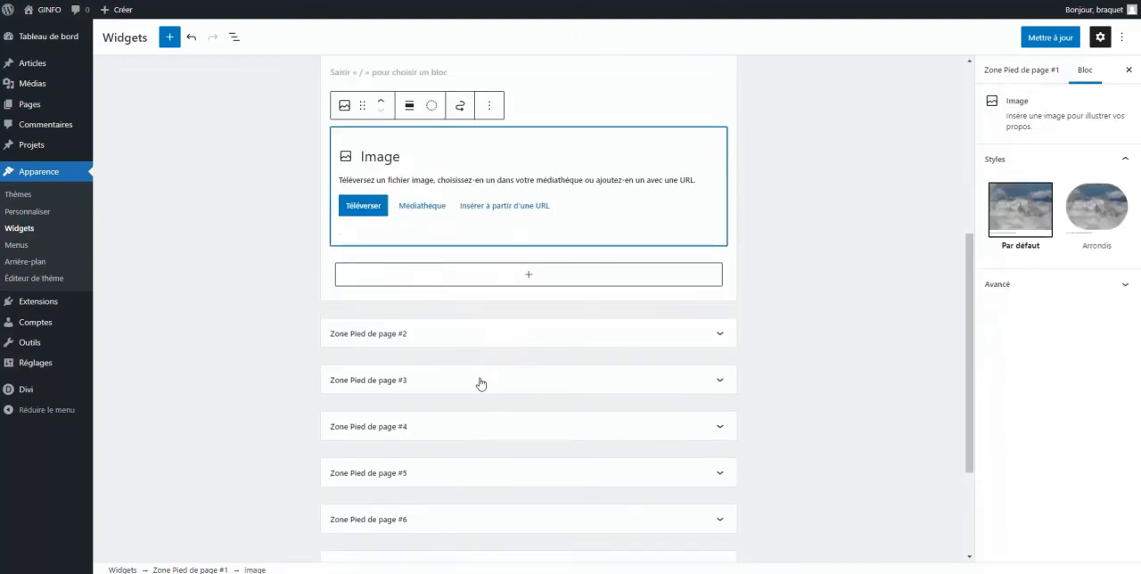
scroll(480, 383, up, 4)
scroll(479, 383, down, 3)
scroll(480, 352, up, 2)
scroll(482, 353, up, 1)
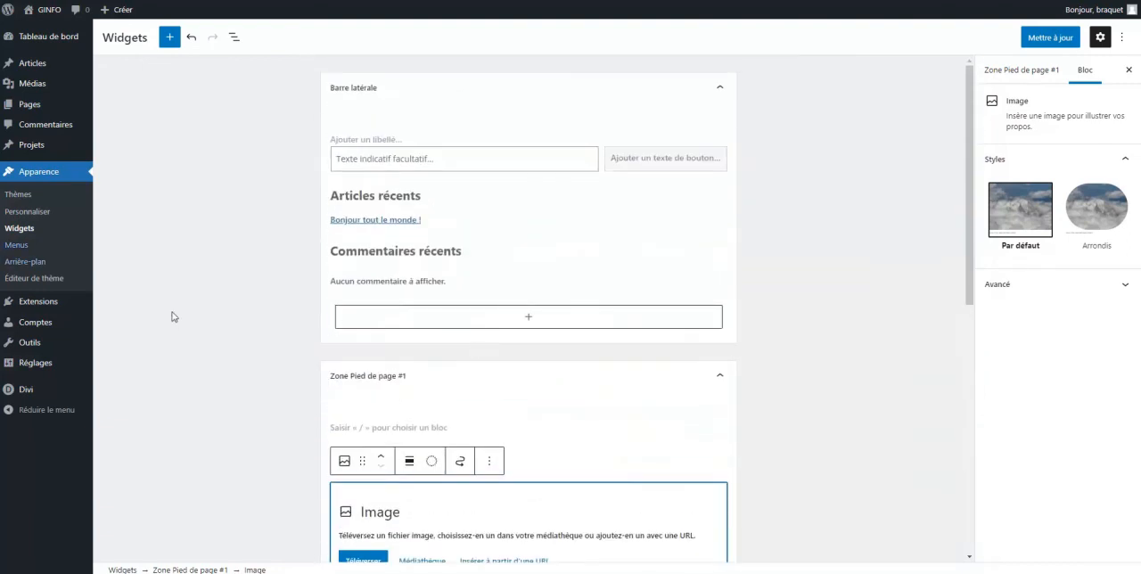
click(28, 215)
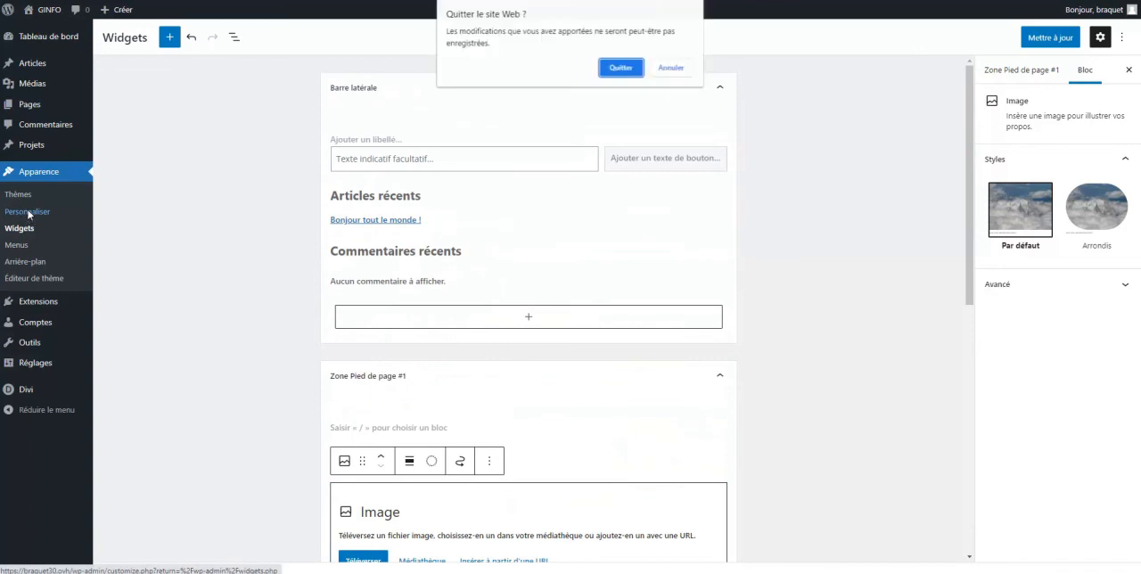
click(622, 70)
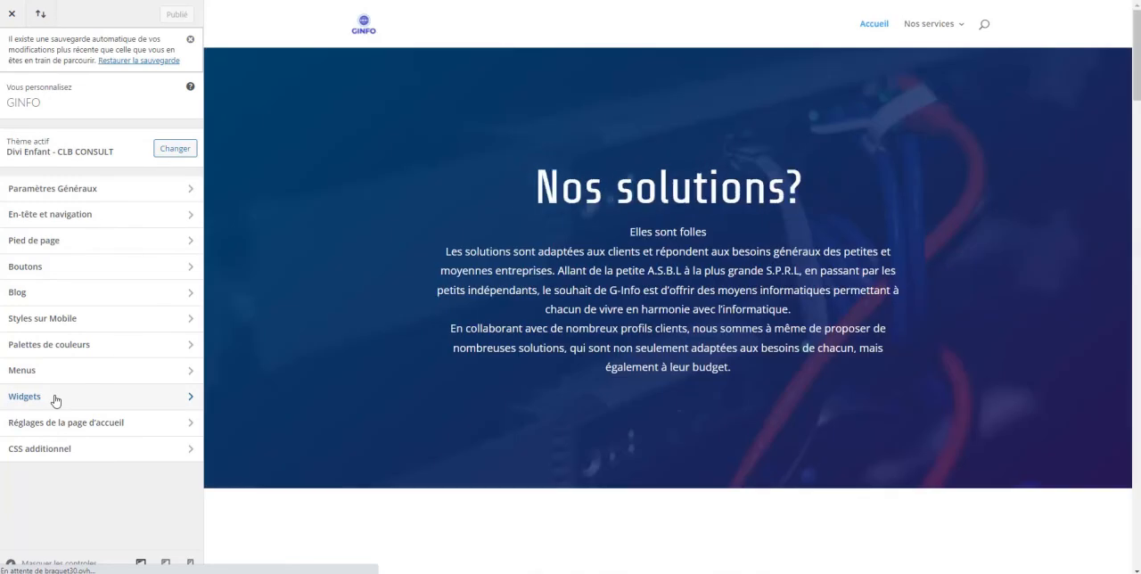
Check the footer widget zones listed in the Customizer and look through the homepage preview
click(54, 399)
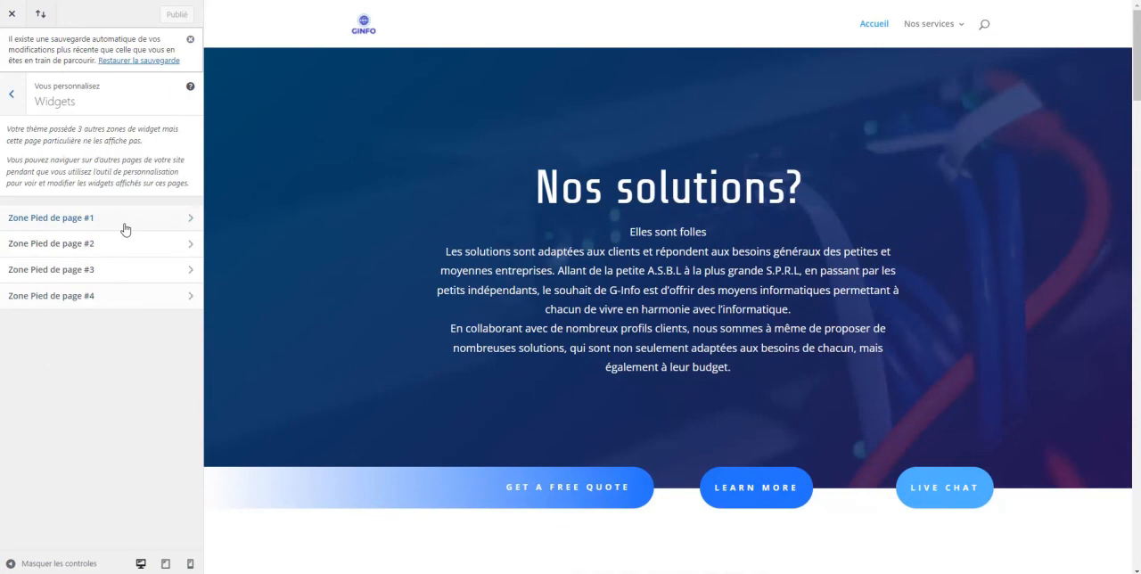
drag(1136, 69, 655, 252)
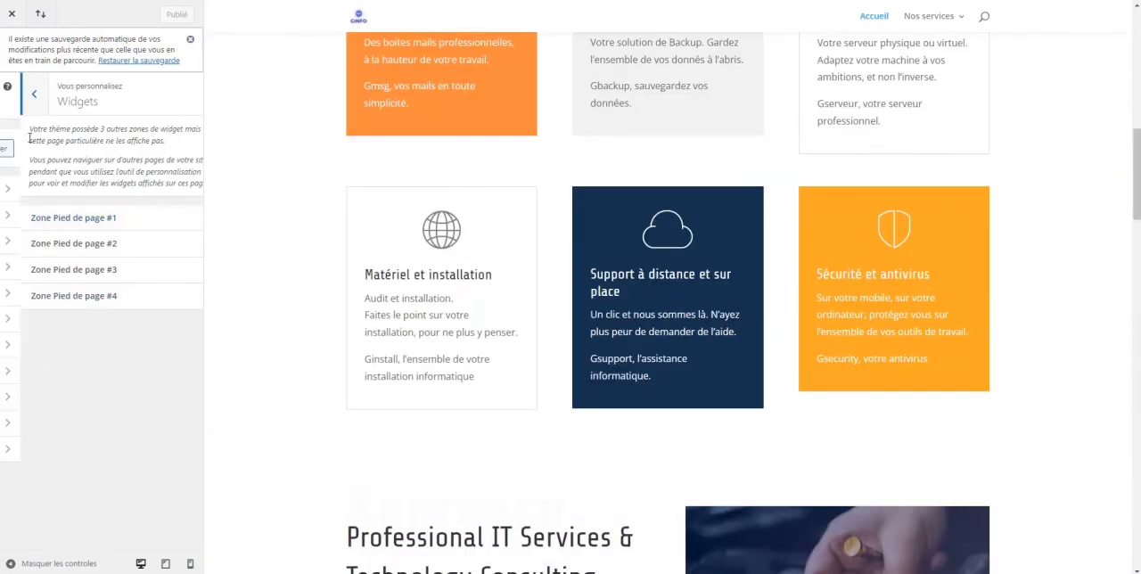
click(13, 96)
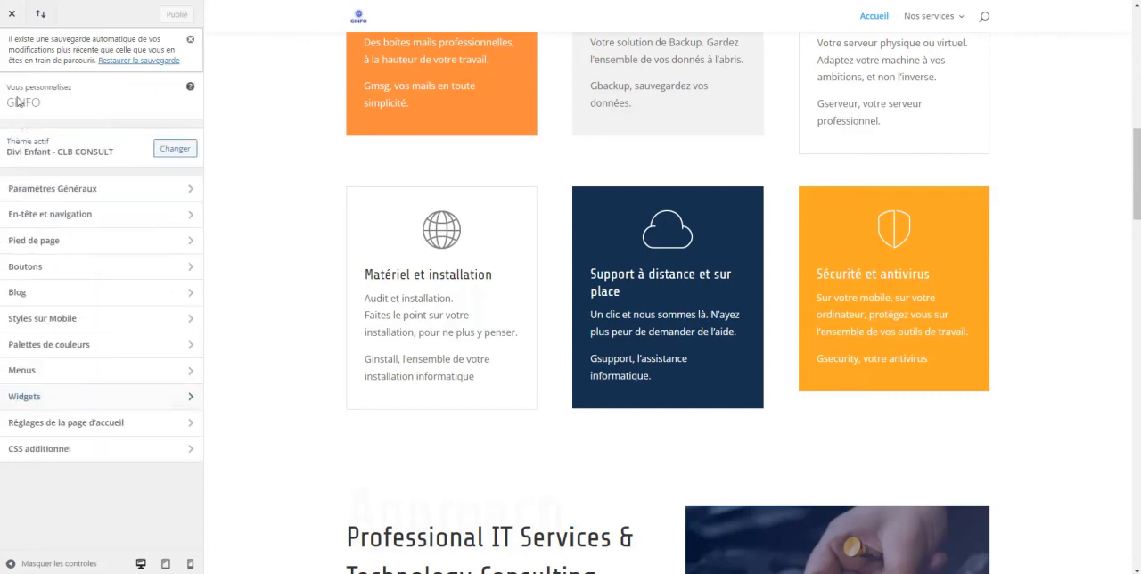
Review the Widgets and Éléments en pied de page settings within the Customizer's Pied de page section
click(64, 243)
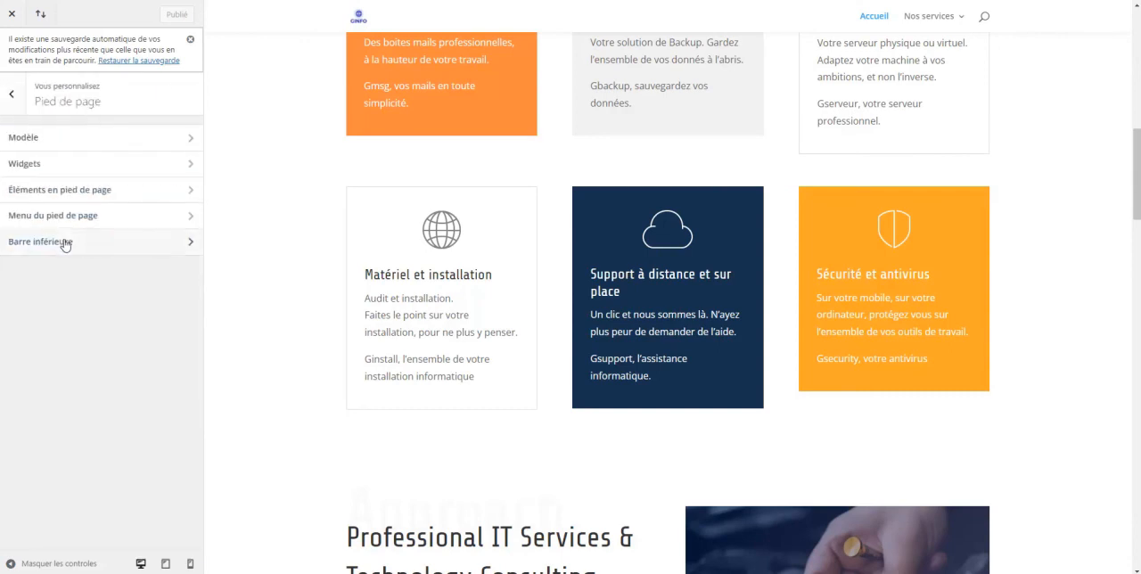
click(51, 163)
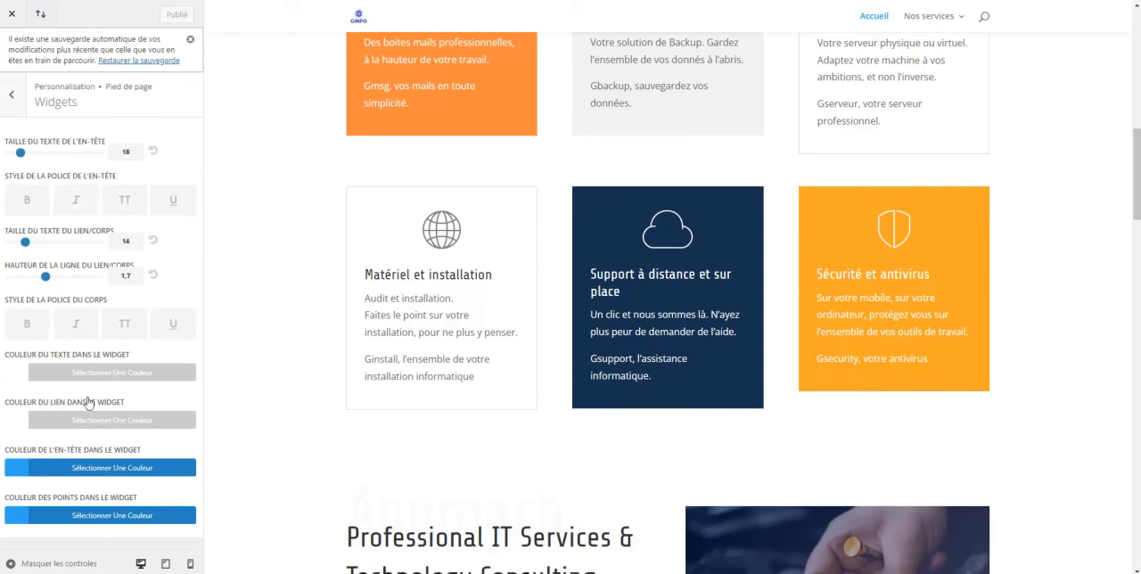
click(12, 97)
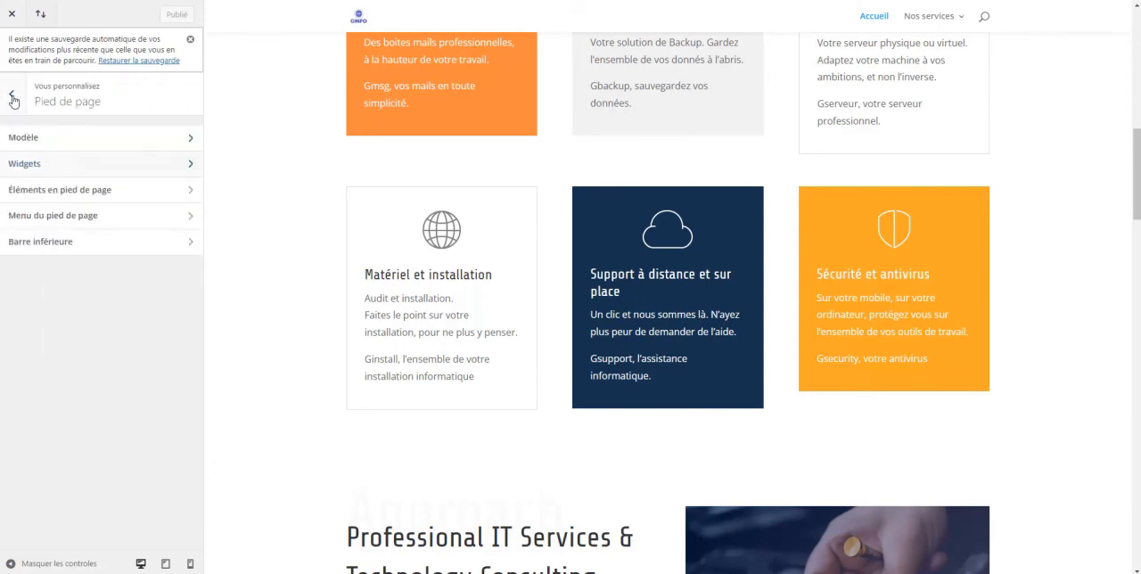
click(101, 194)
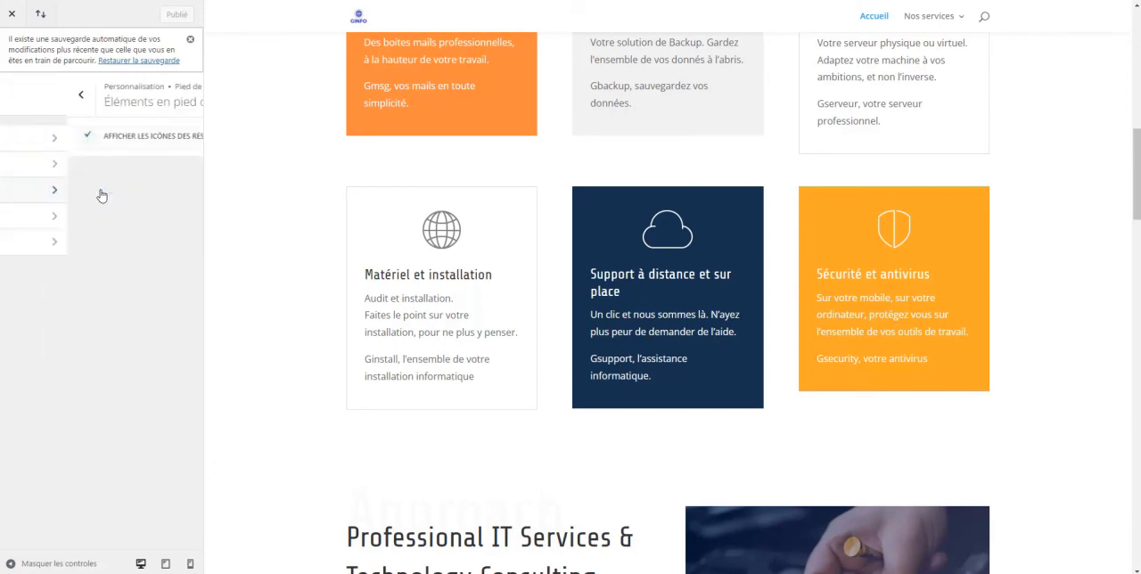
click(13, 95)
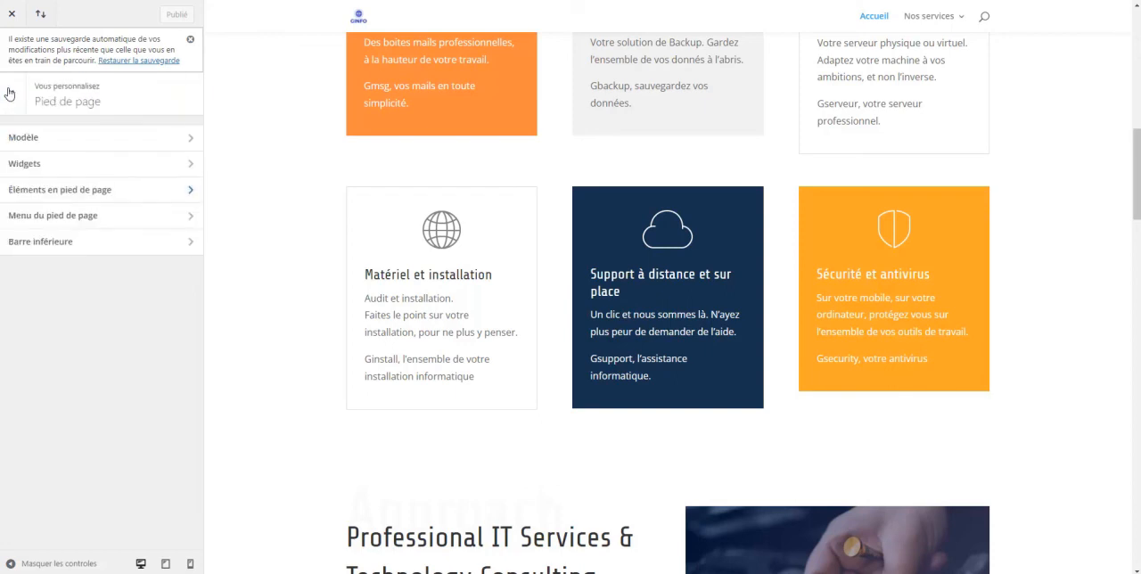
Set the footer's column layout to three equal columns in the Modèle settings
click(60, 138)
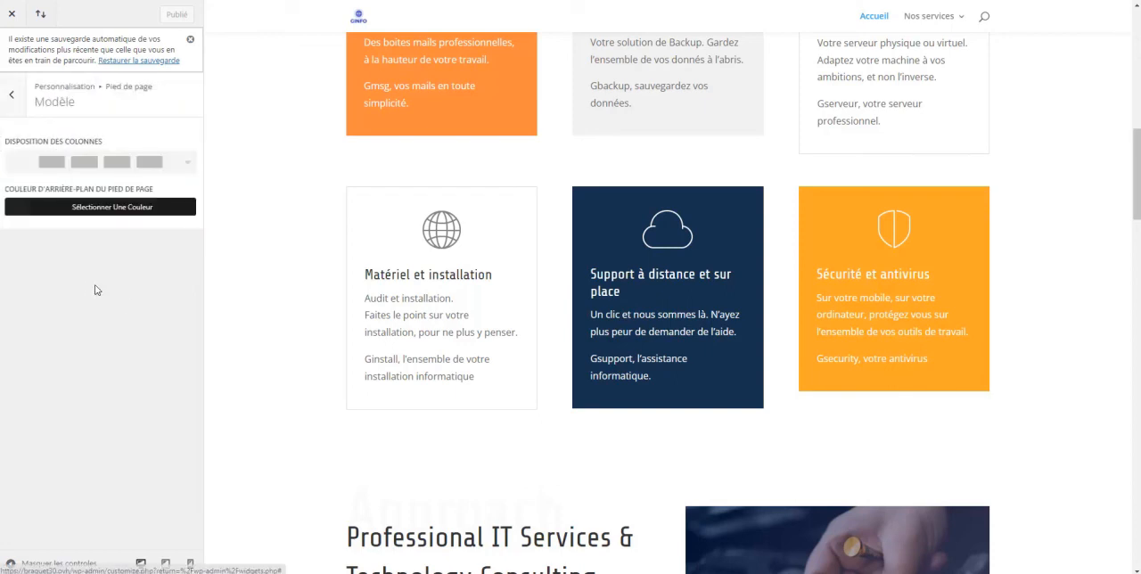
click(188, 163)
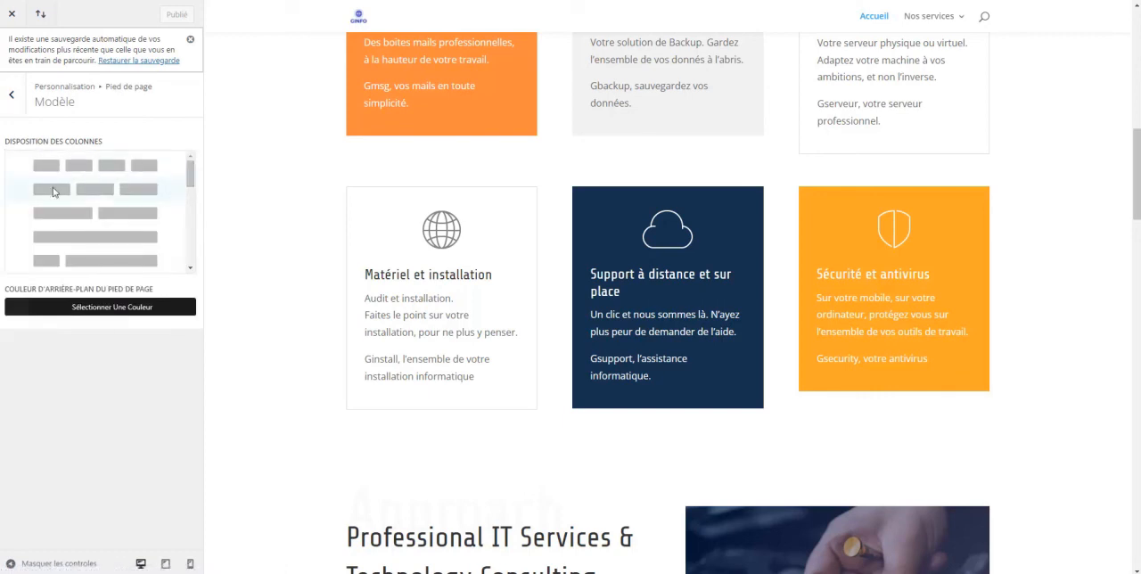
click(53, 192)
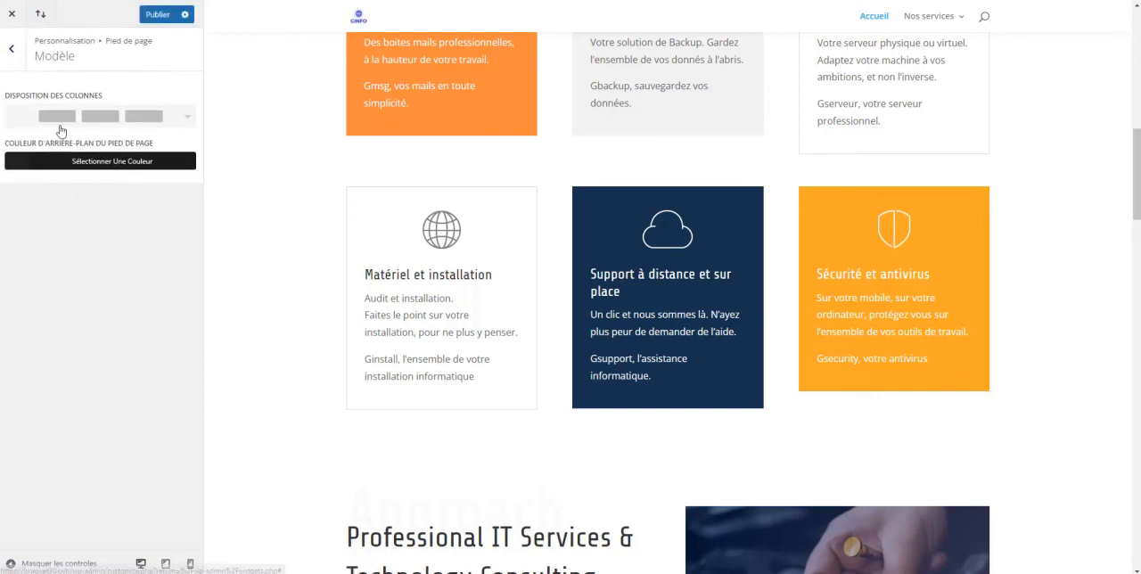
click(188, 124)
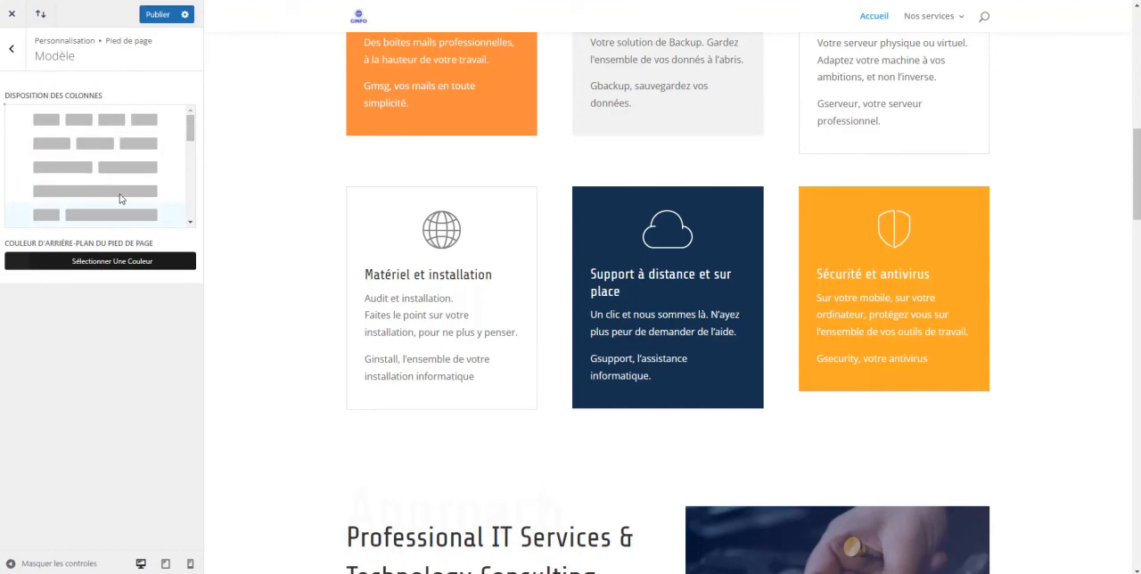
scroll(188, 140, down, 1)
scroll(189, 140, up, 1)
click(122, 148)
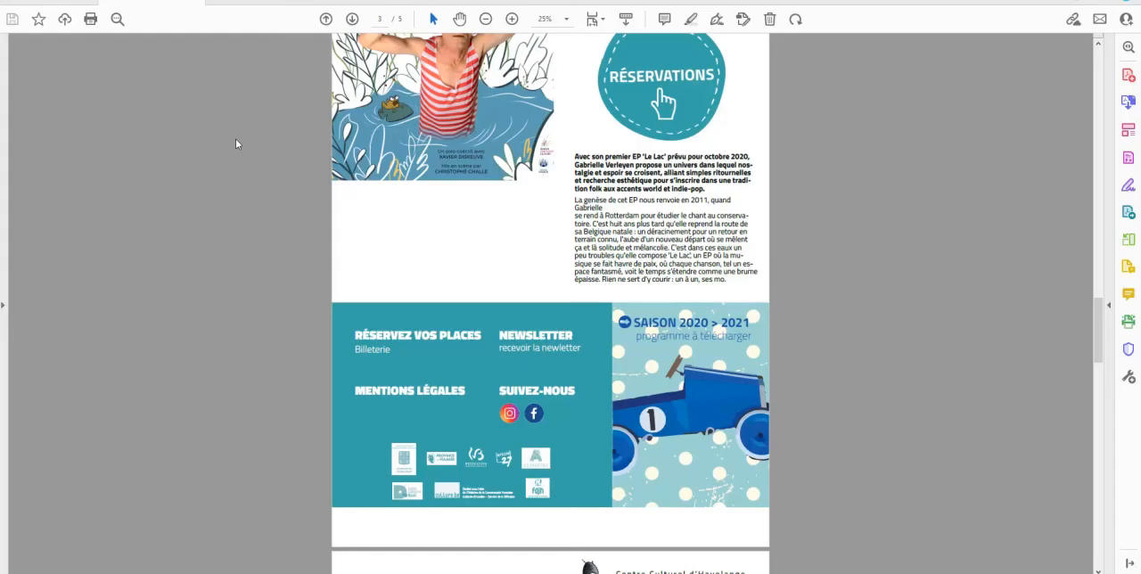
Review the event page design above the footer in the PDF mockup and switch to the live cchavelange.be site in Firefox
scroll(727, 350, up, 1)
scroll(656, 314, up, 5)
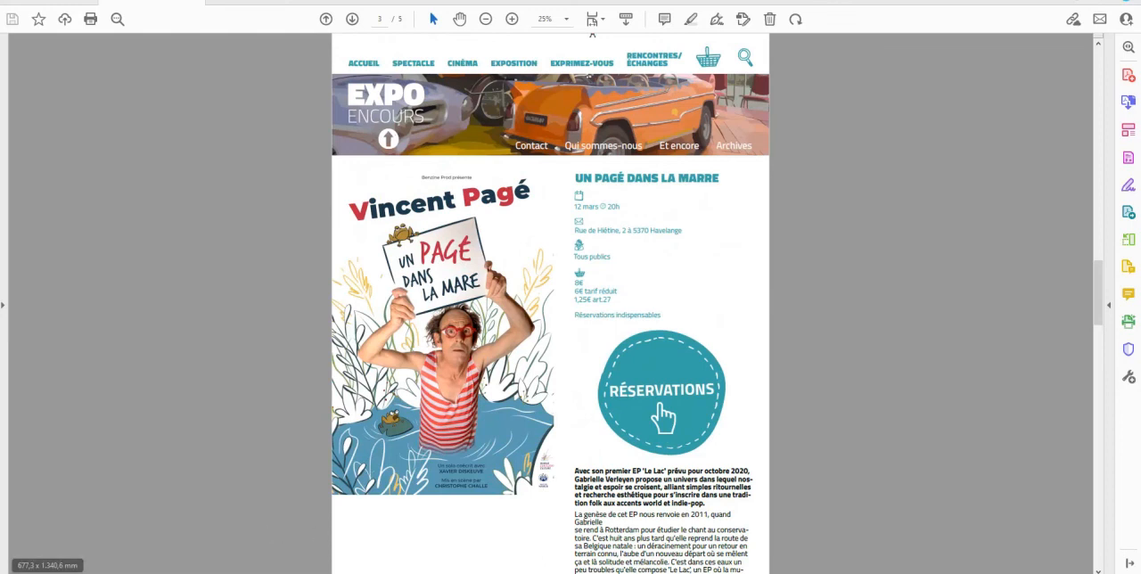
click(339, 572)
Examine the live workshop event page from header to footer, including the footer's links, partner logos and programme columns
scroll(1137, 135, up, 2)
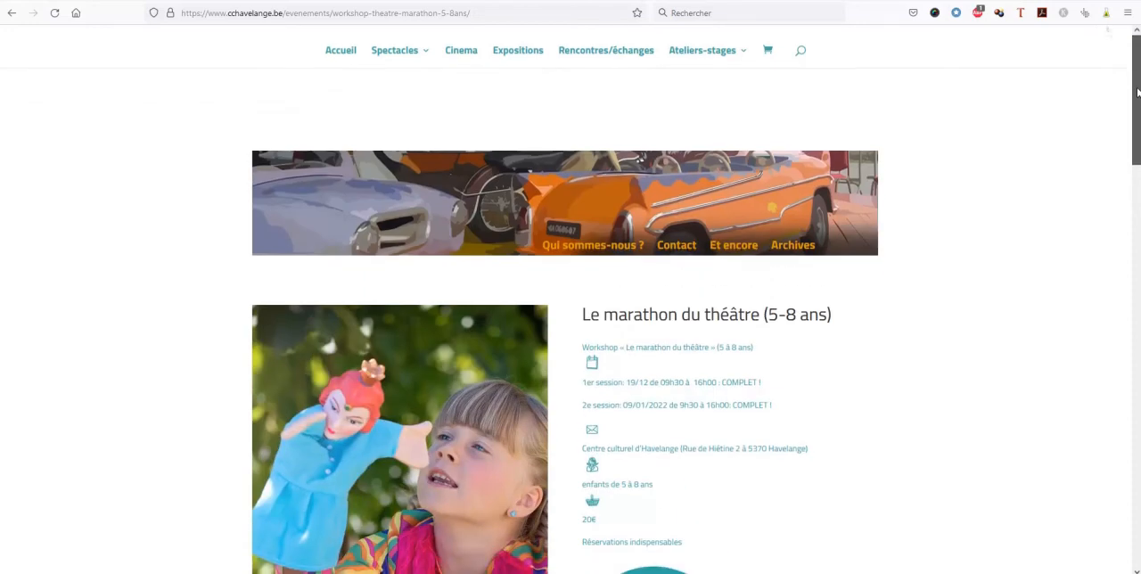
drag(1138, 95, 1137, 110)
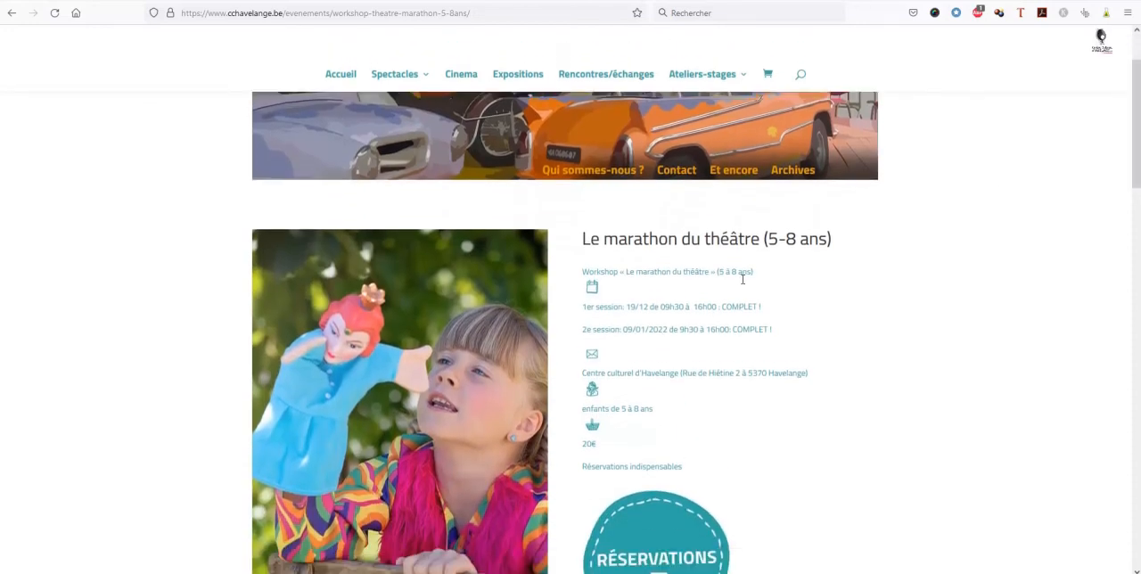
scroll(749, 280, down, 2)
scroll(750, 279, up, 3)
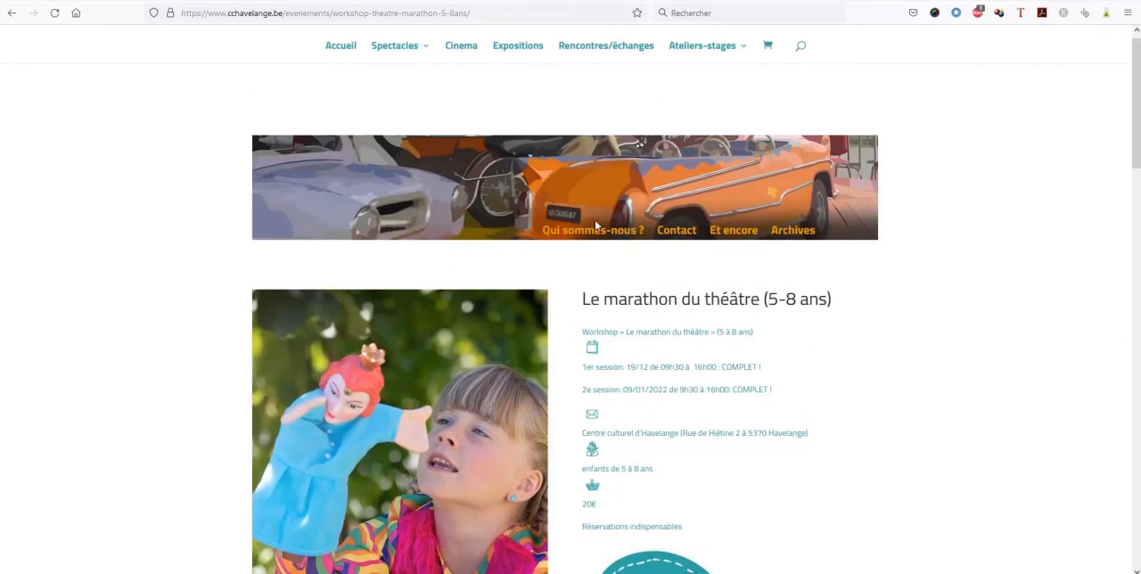
scroll(729, 307, down, 15)
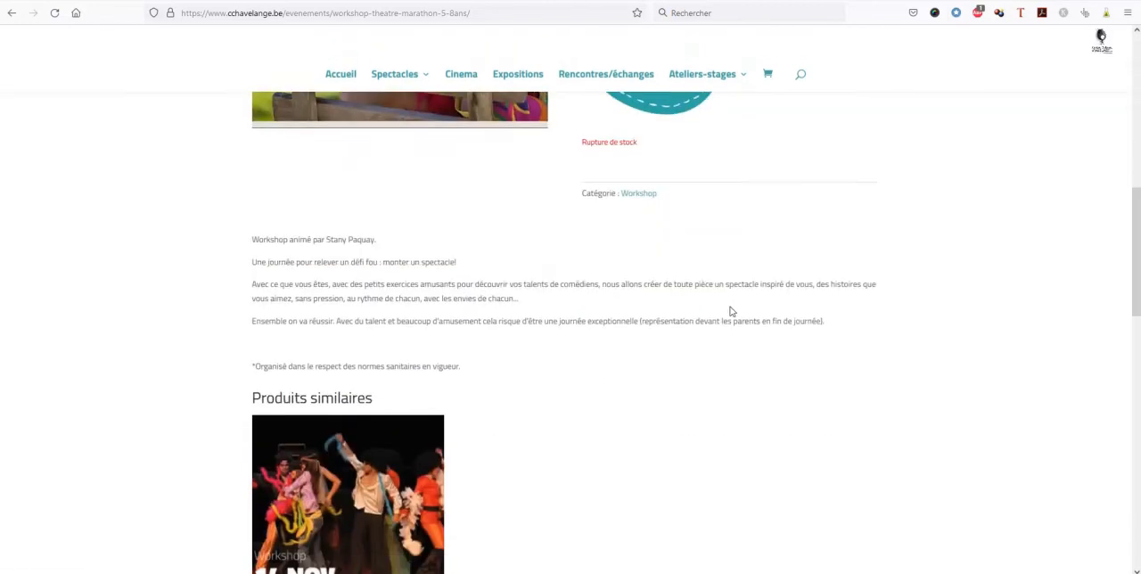
scroll(729, 310, down, 2)
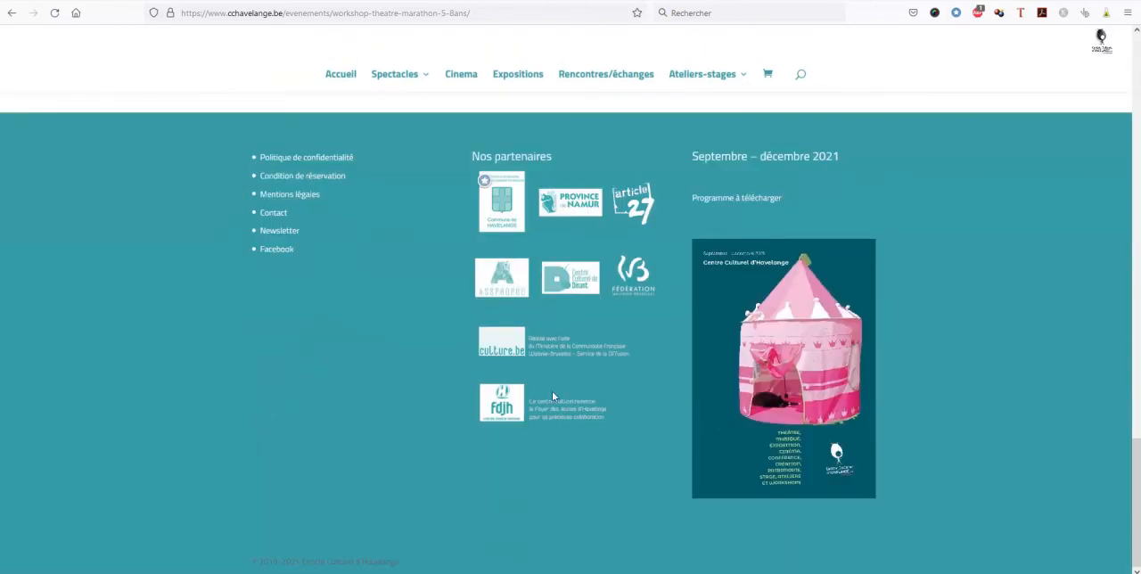
scroll(1136, 508, up, 2)
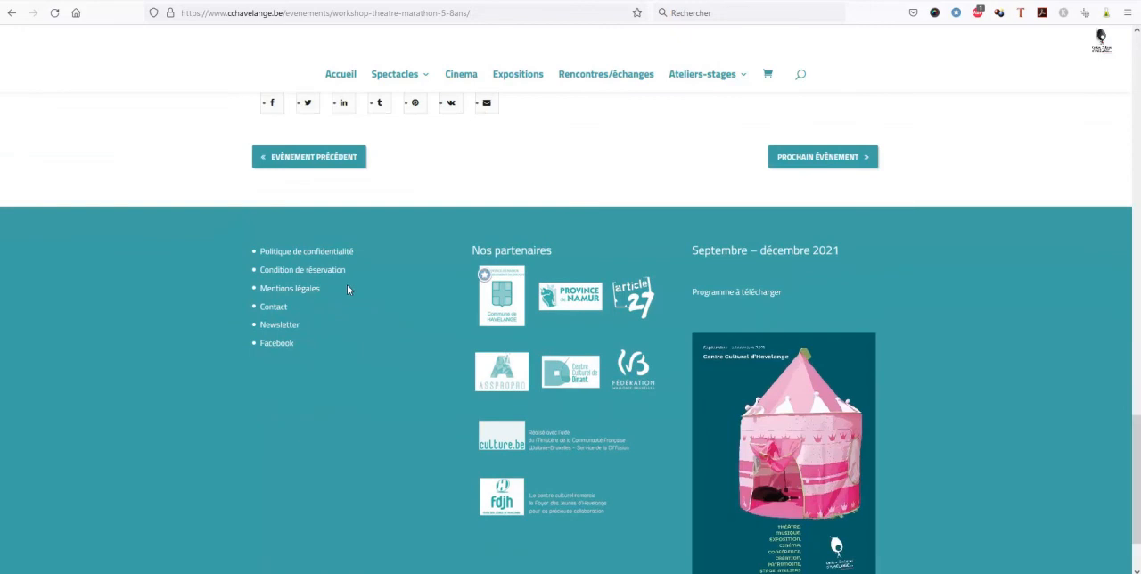
drag(1137, 458, 1136, 78)
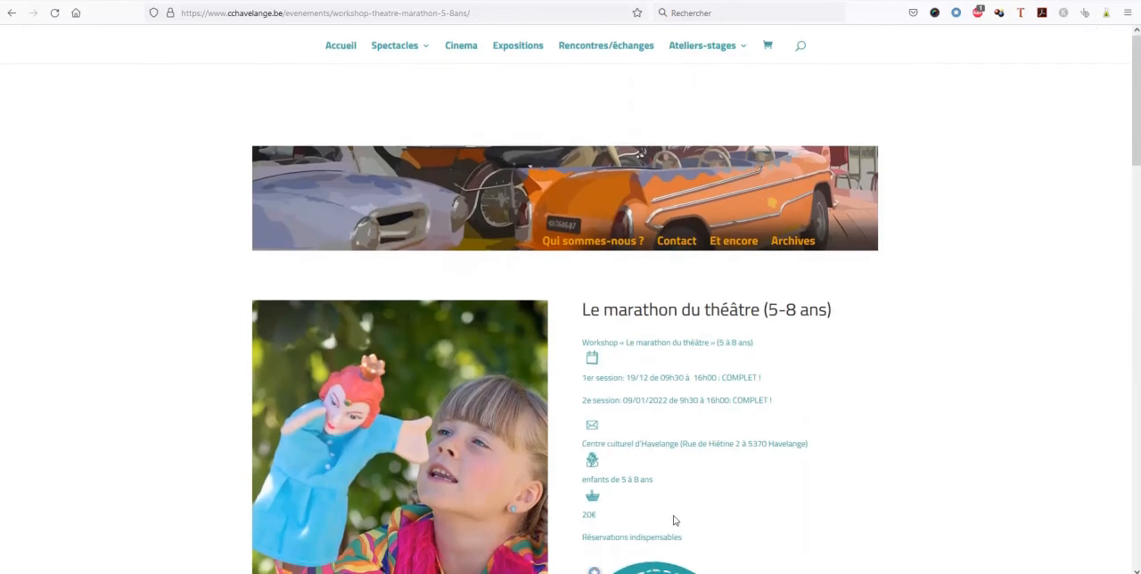